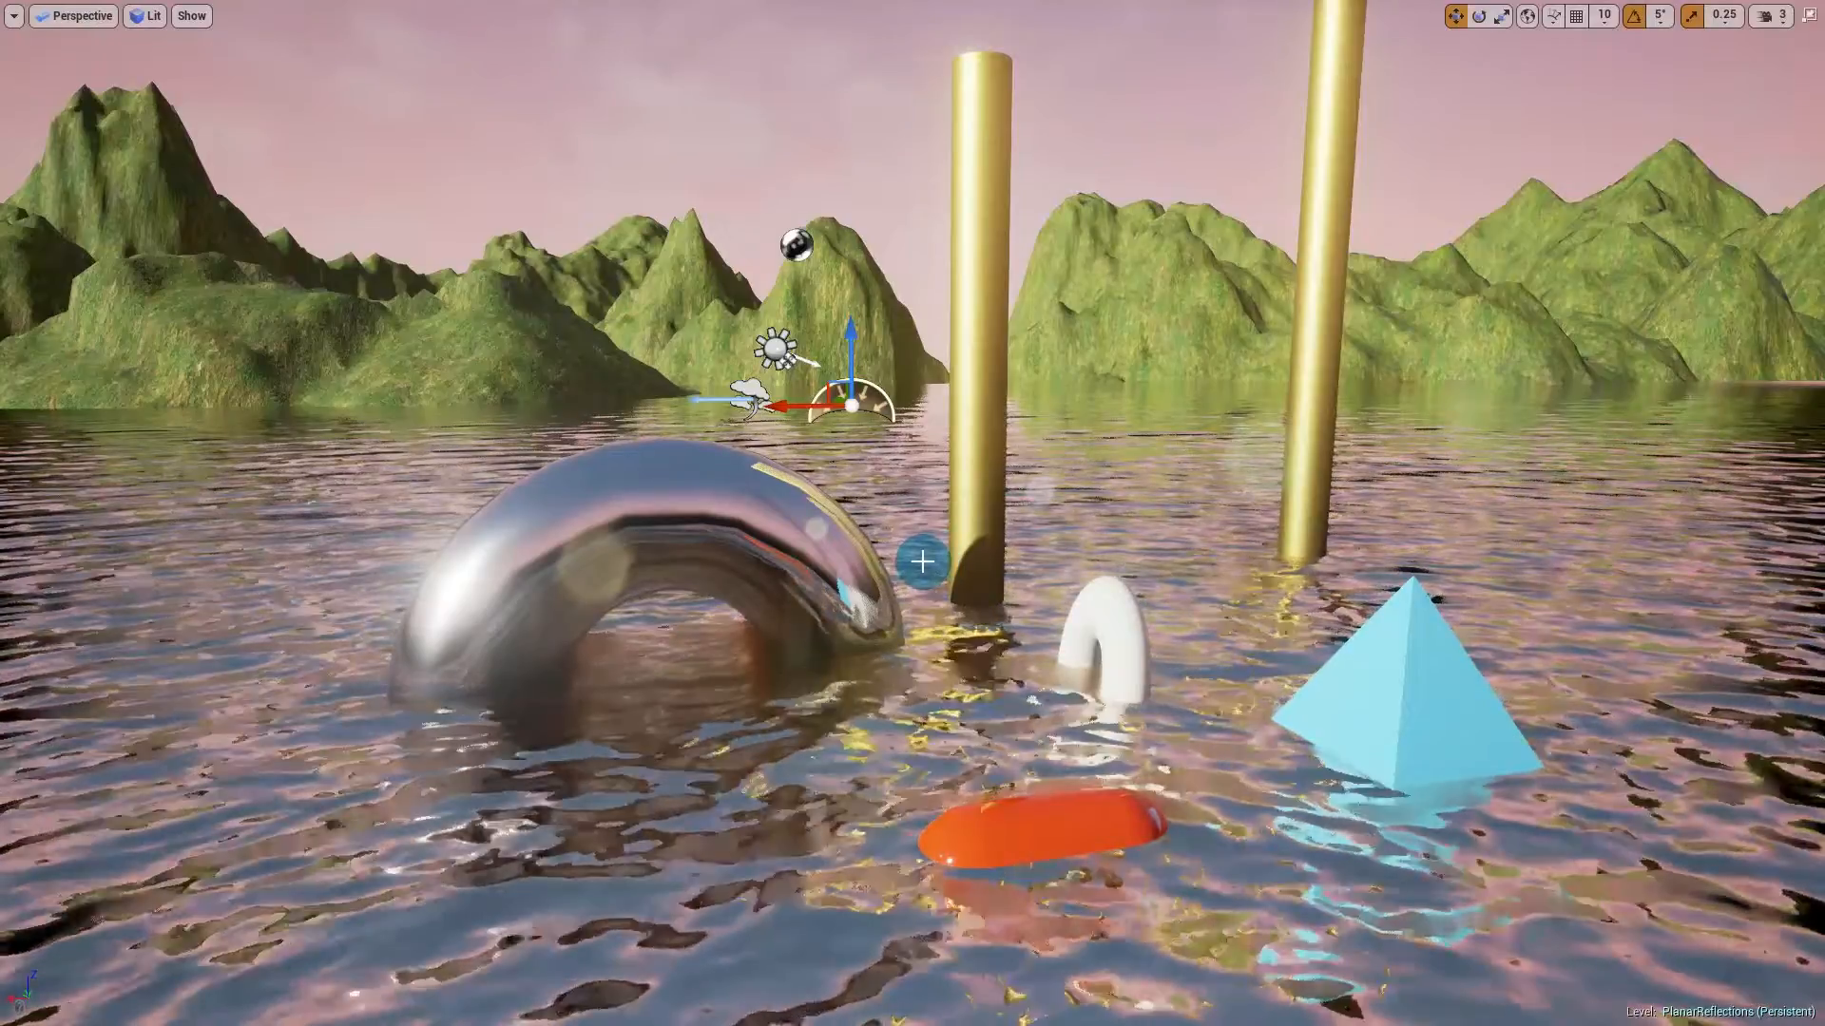
Step: Leave the full-screen viewport and disable Affects World on the SkyLight to inspect the water and torus reflections without it
{"action": "key", "text": "F11"}
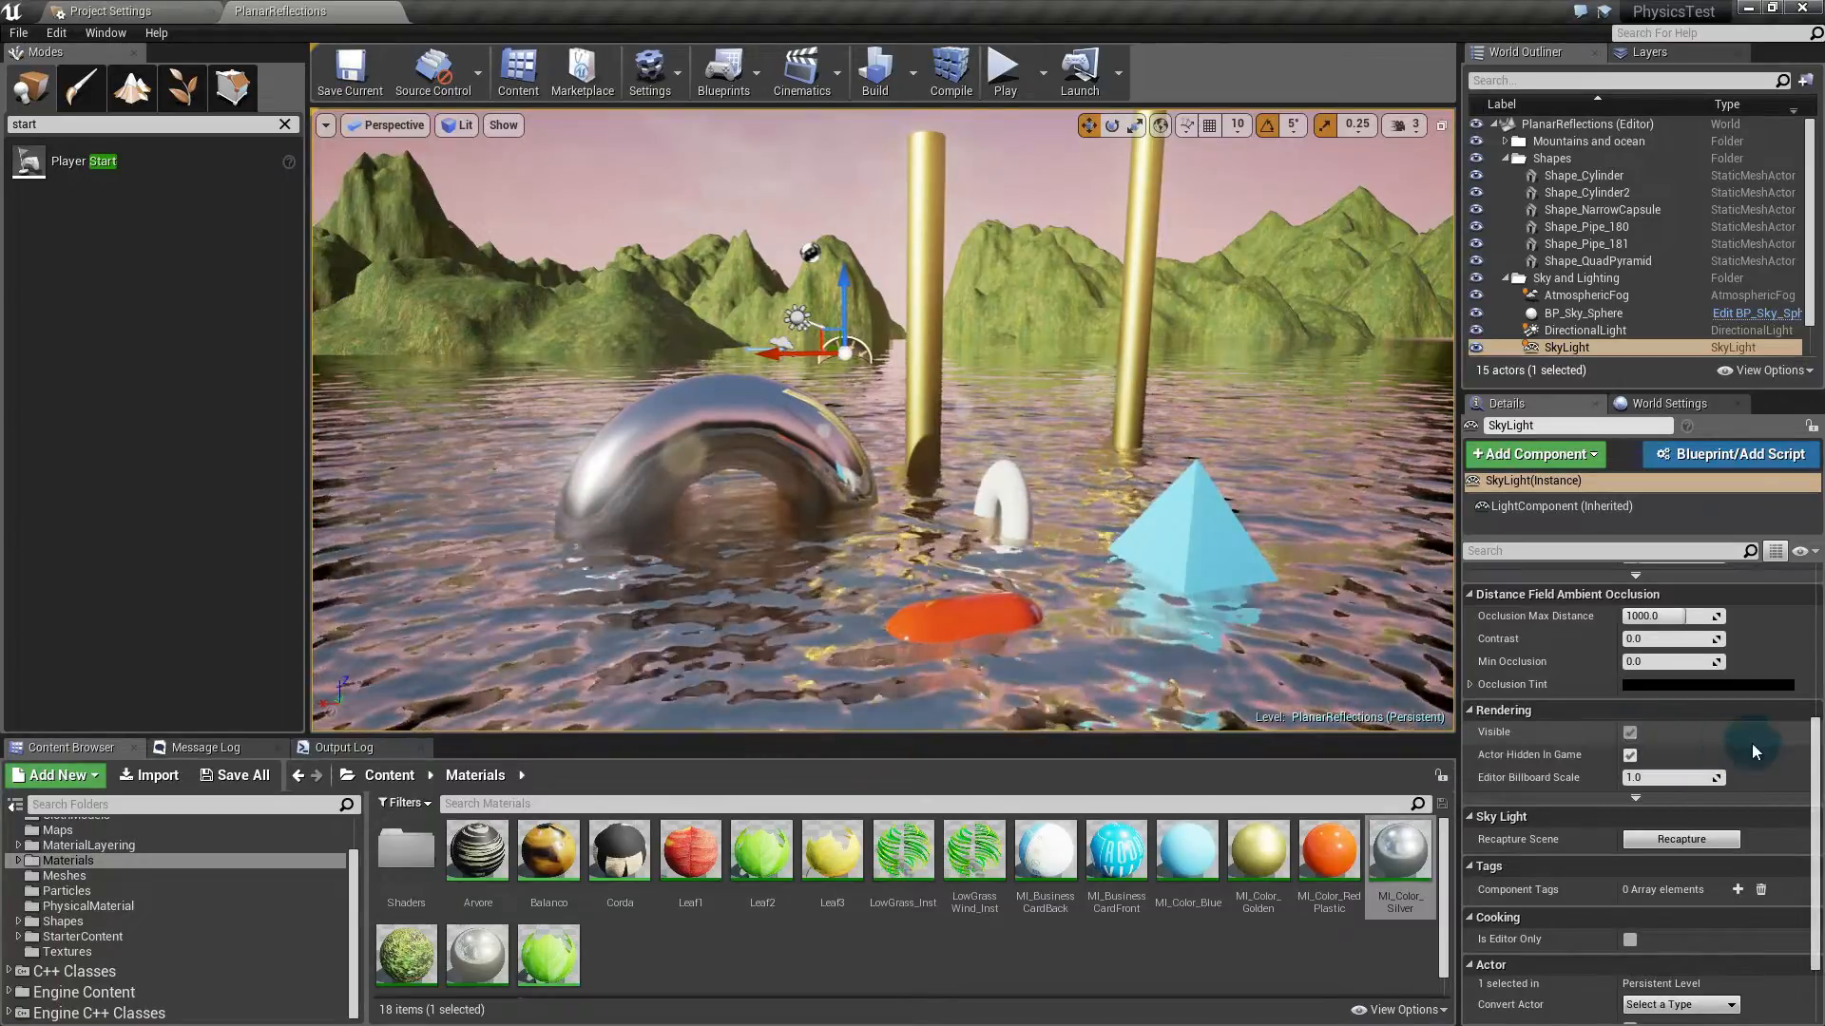
{"action": "scroll", "coordinate": [1690, 855], "scroll_direction": "up", "scroll_amount": 3}
{"action": "left_click", "coordinate": [1682, 954]}
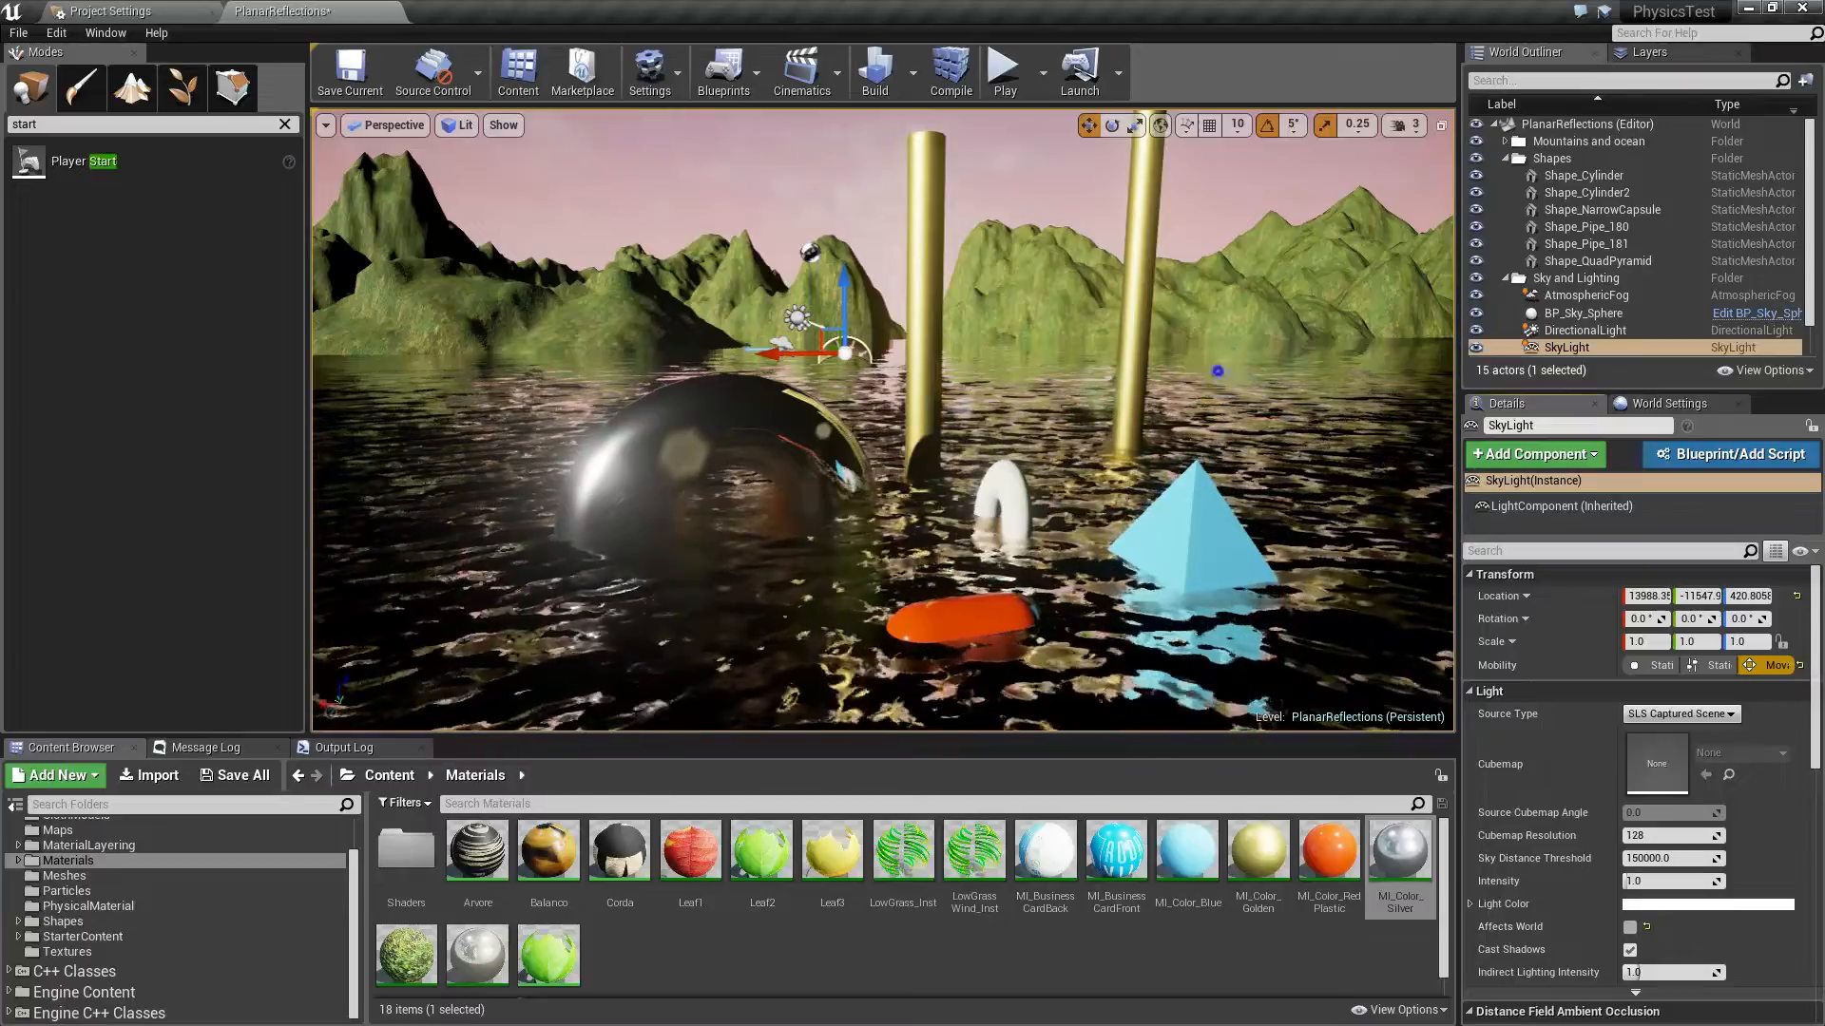
{"action": "right_click_drag", "start_coordinate": [884, 418], "coordinate": [874, 462]}
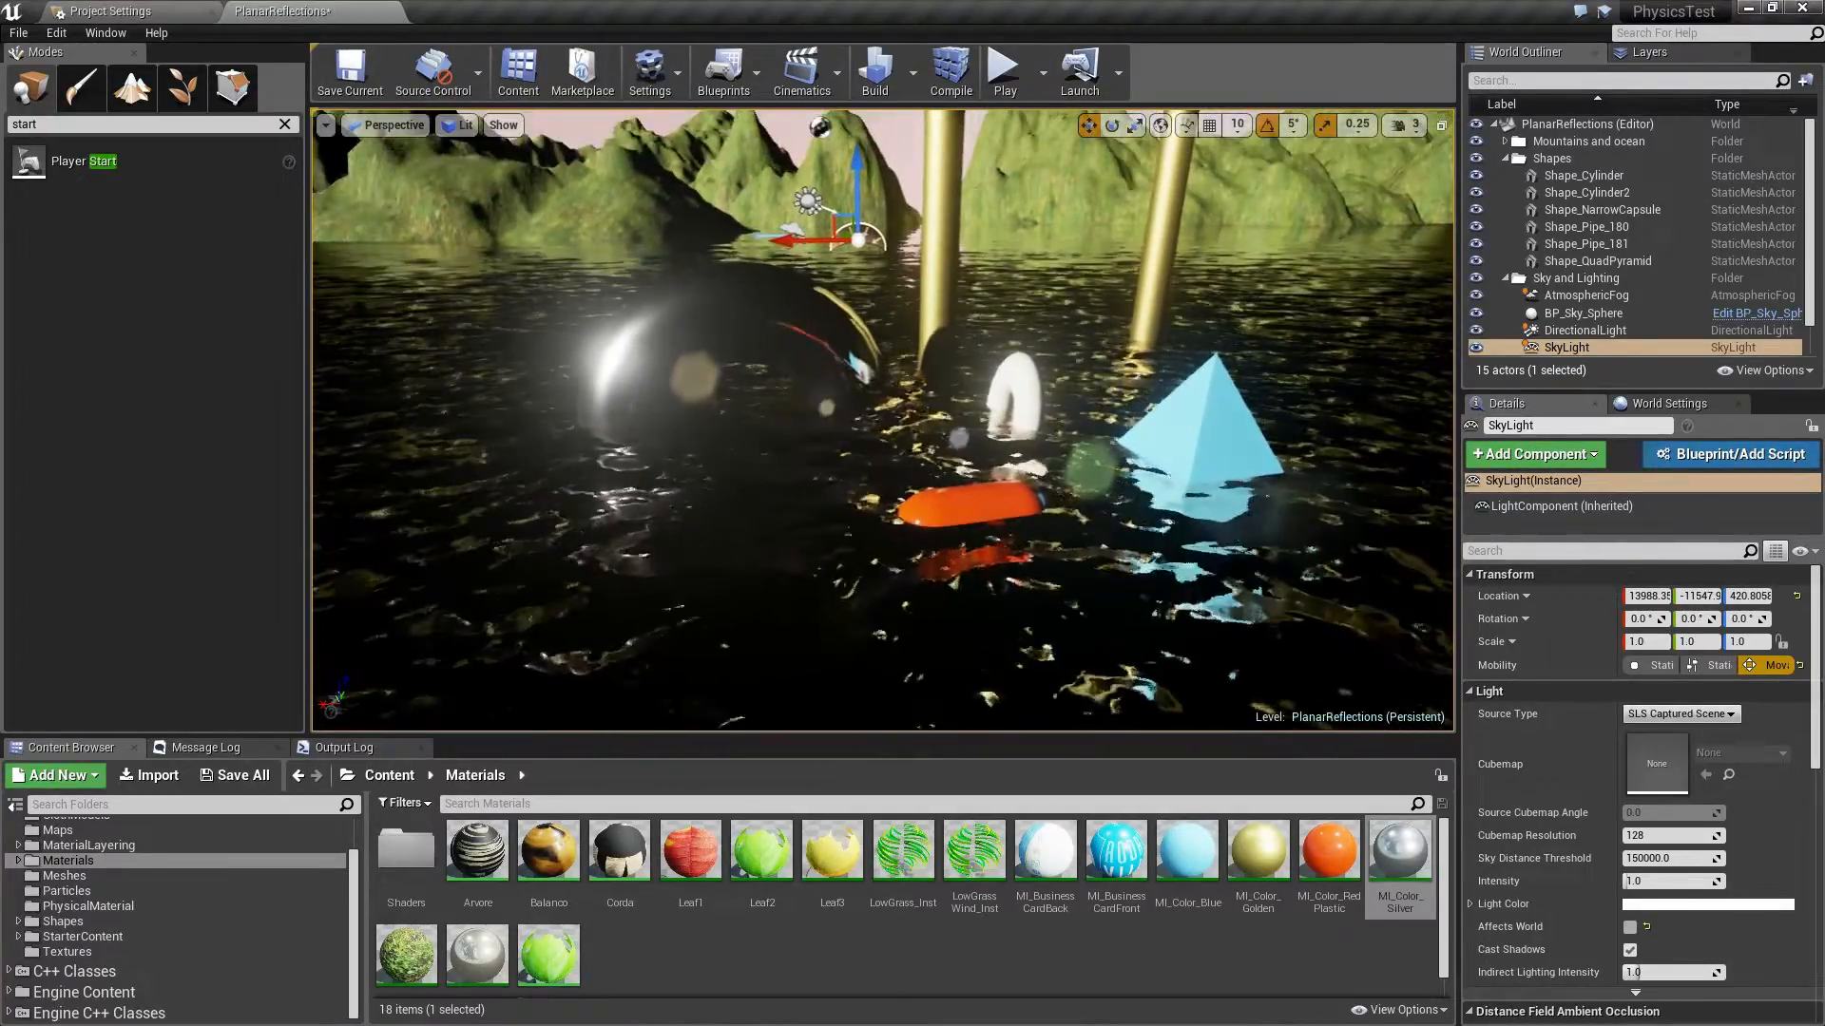
{"action": "right_click_drag", "start_coordinate": [874, 462], "coordinate": [874, 446]}
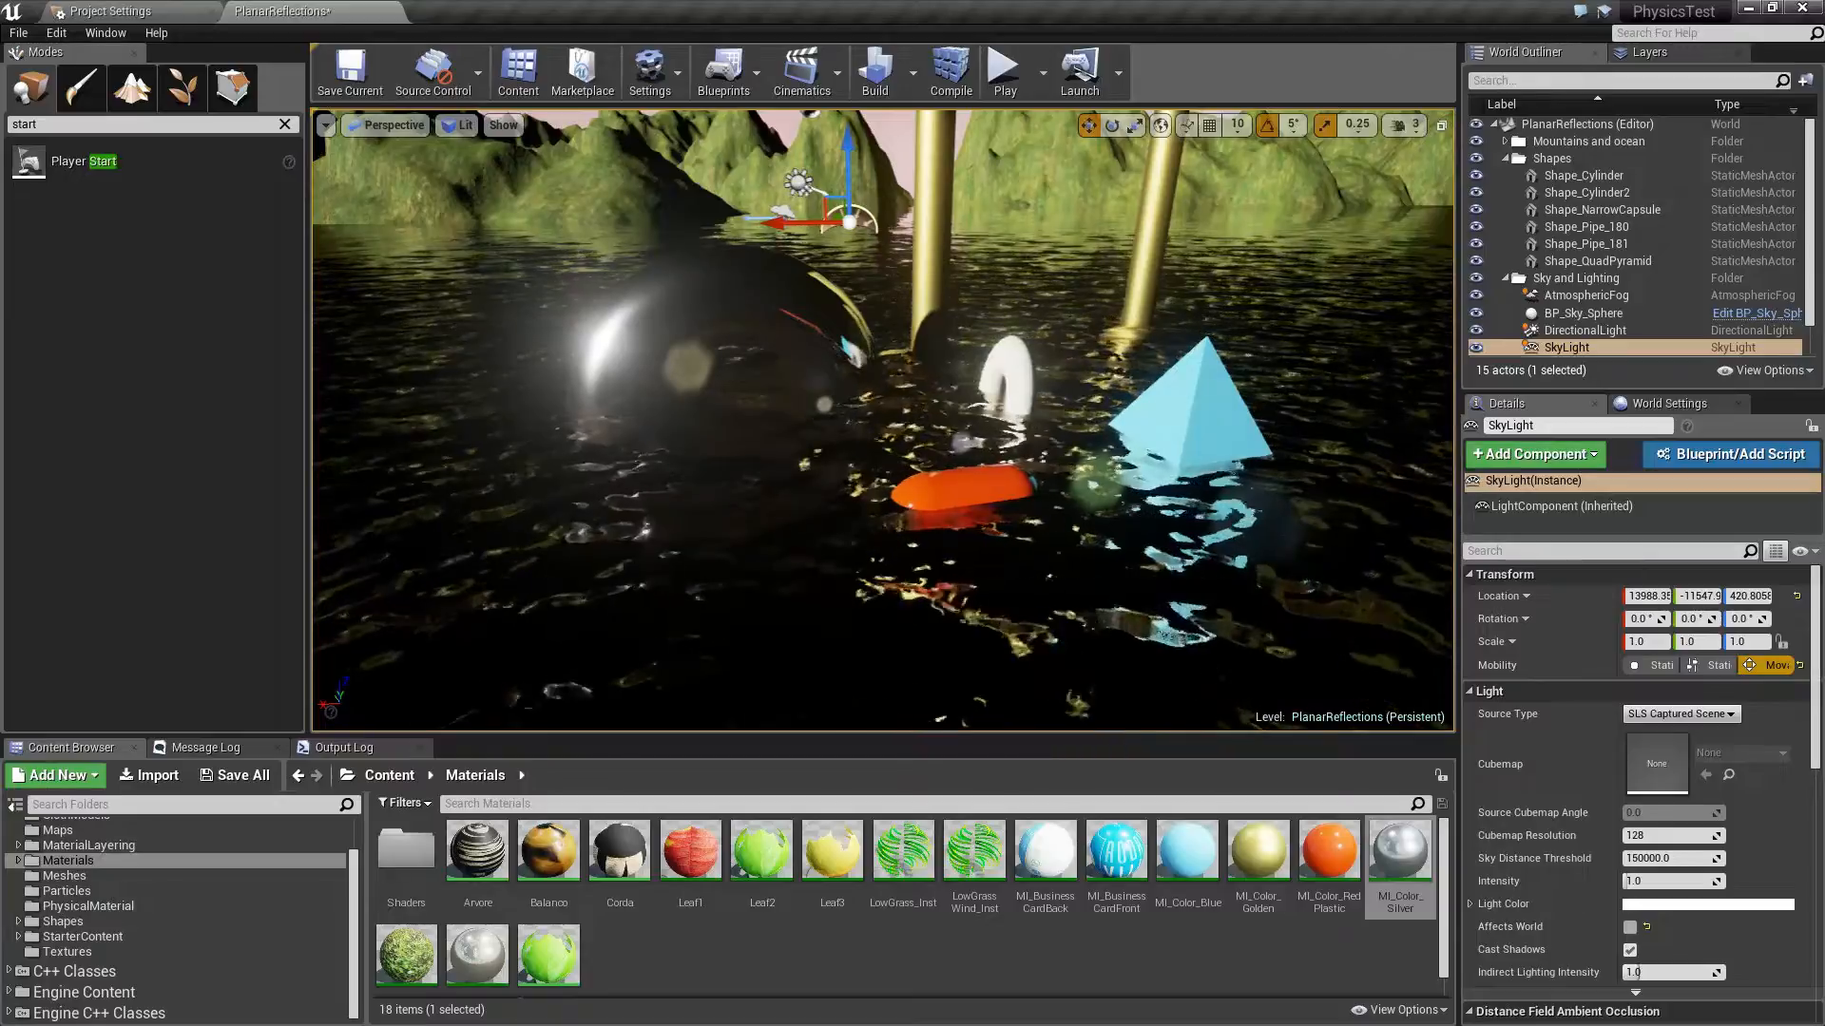
{"action": "right_click_drag", "start_coordinate": [1211, 220], "coordinate": [1247, 306]}
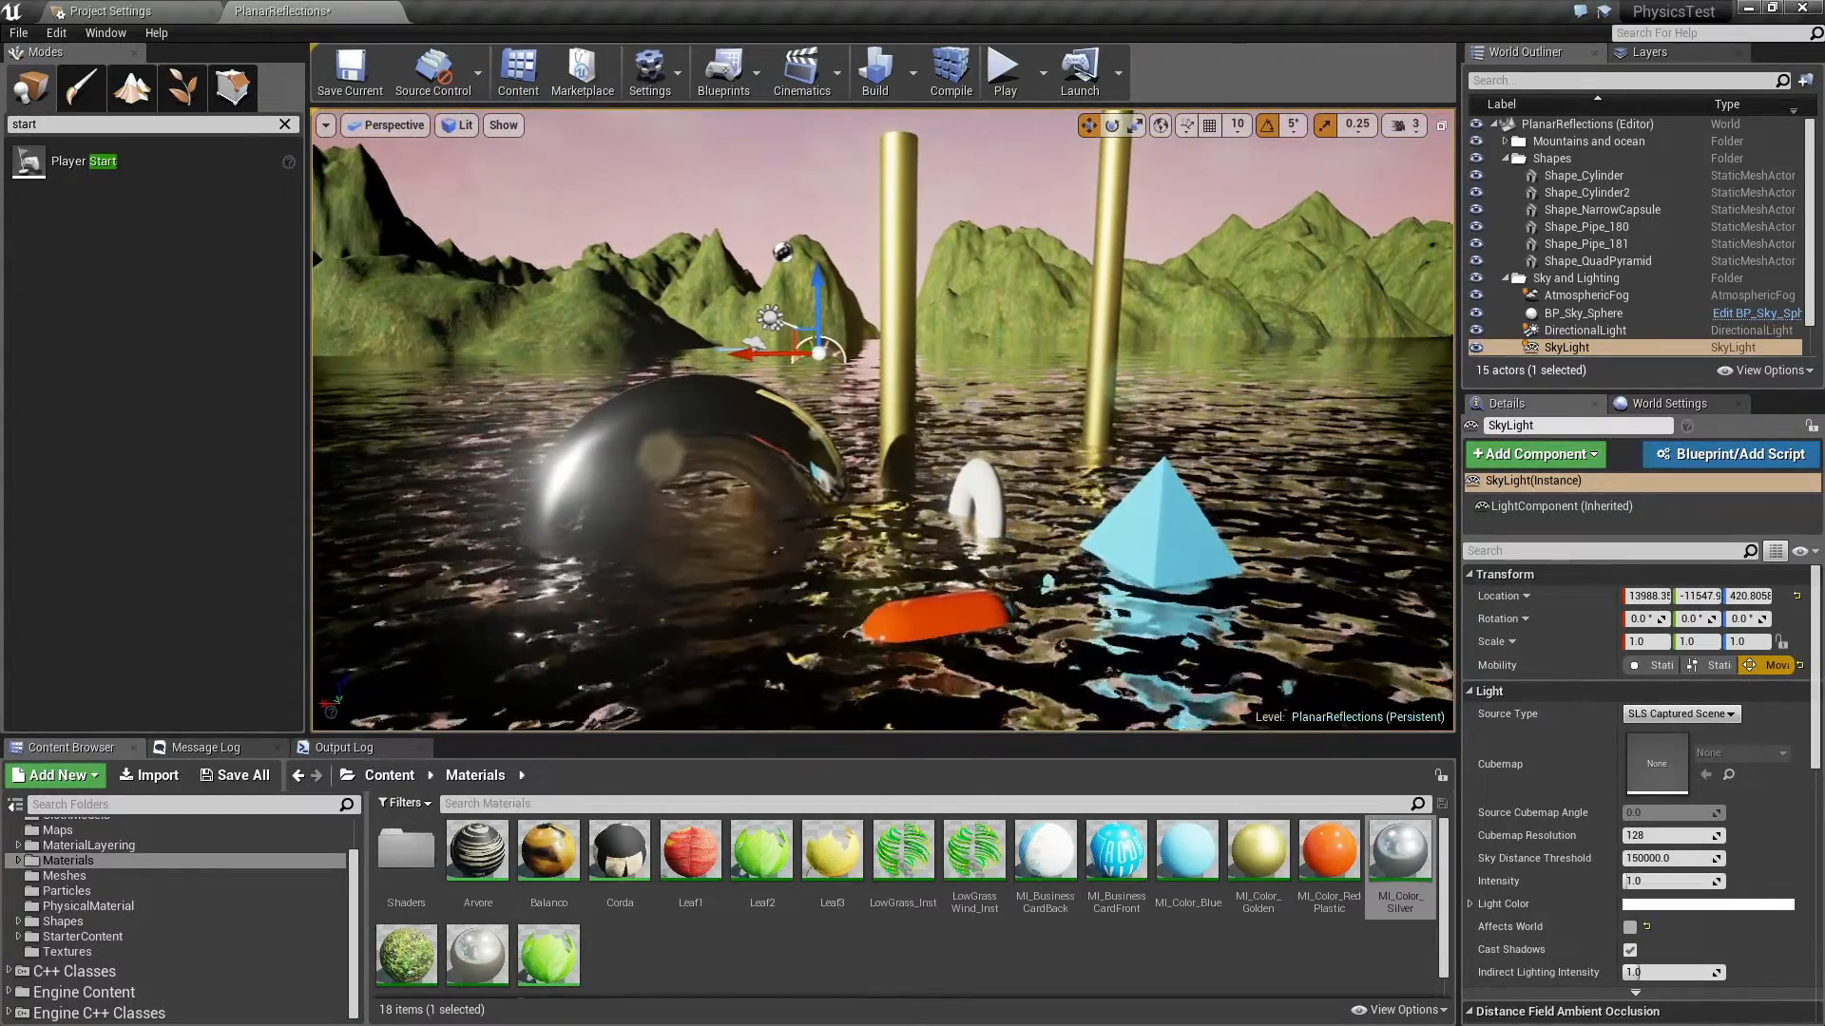
Step: Re-enable Affects World on the SkyLight
{"action": "left_click", "coordinate": [784, 249]}
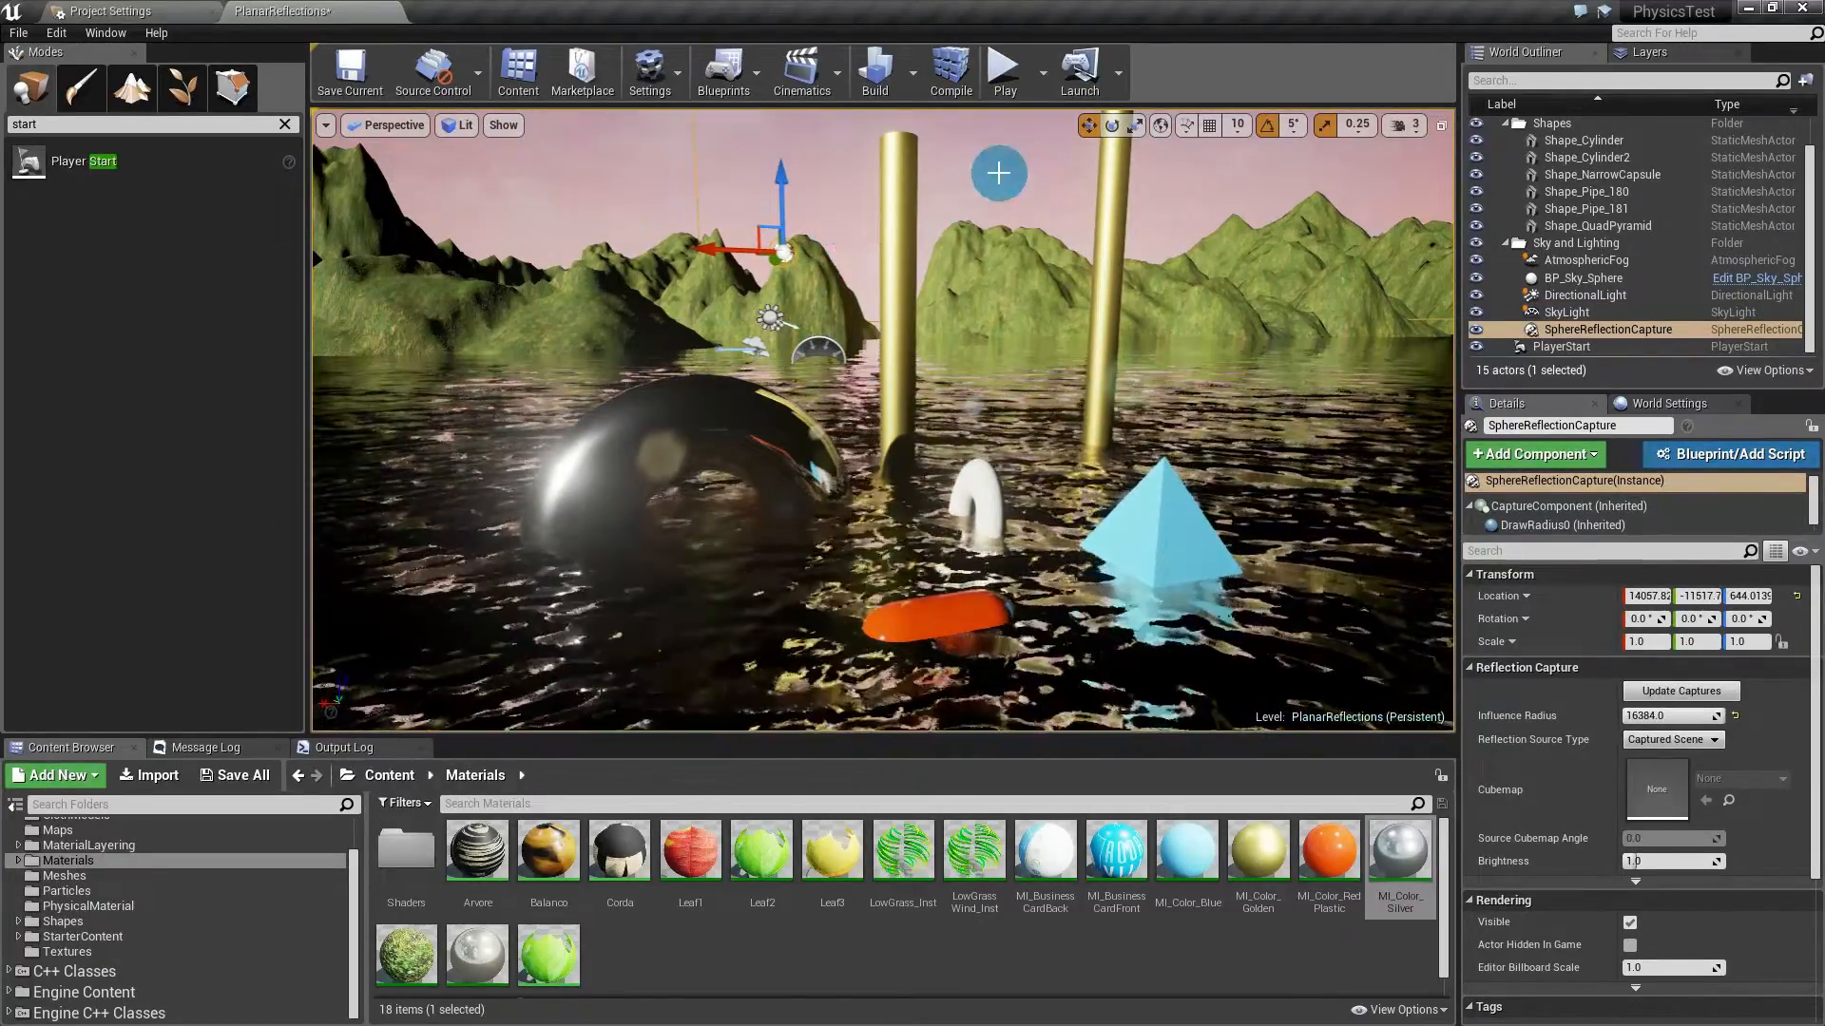
{"action": "left_click", "coordinate": [818, 349]}
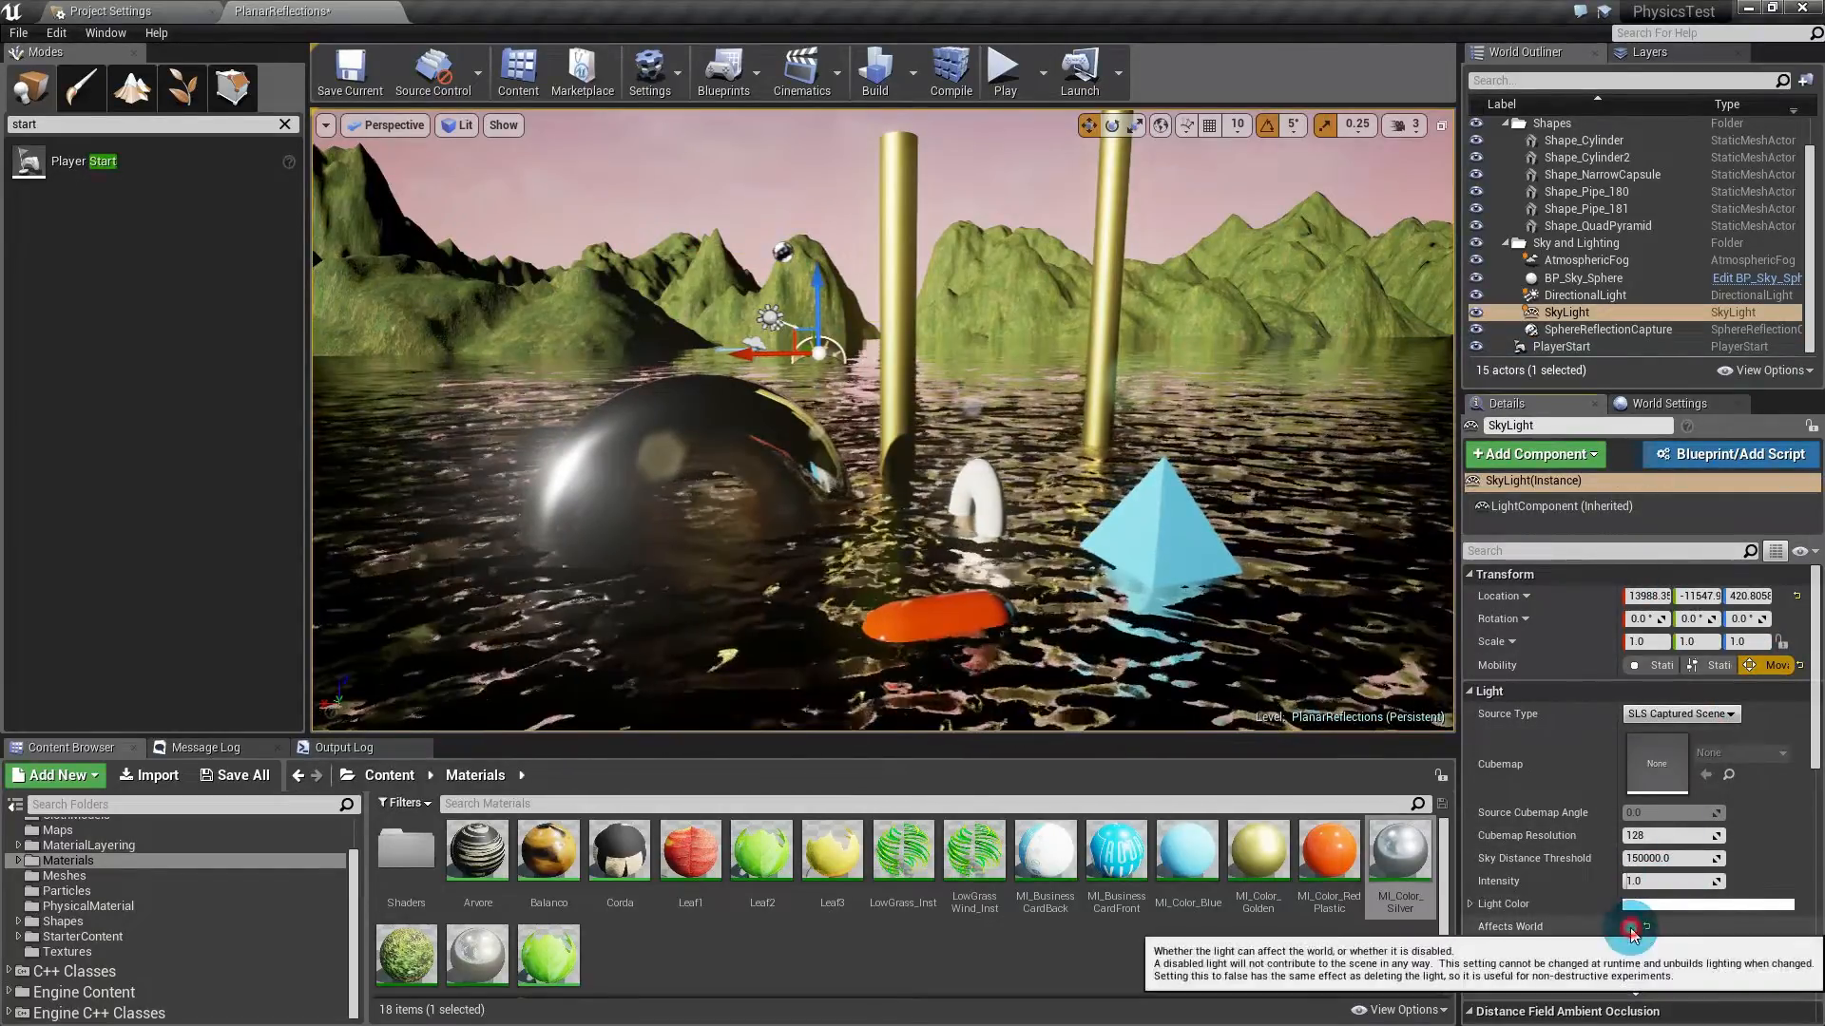
{"action": "left_click", "coordinate": [1630, 927]}
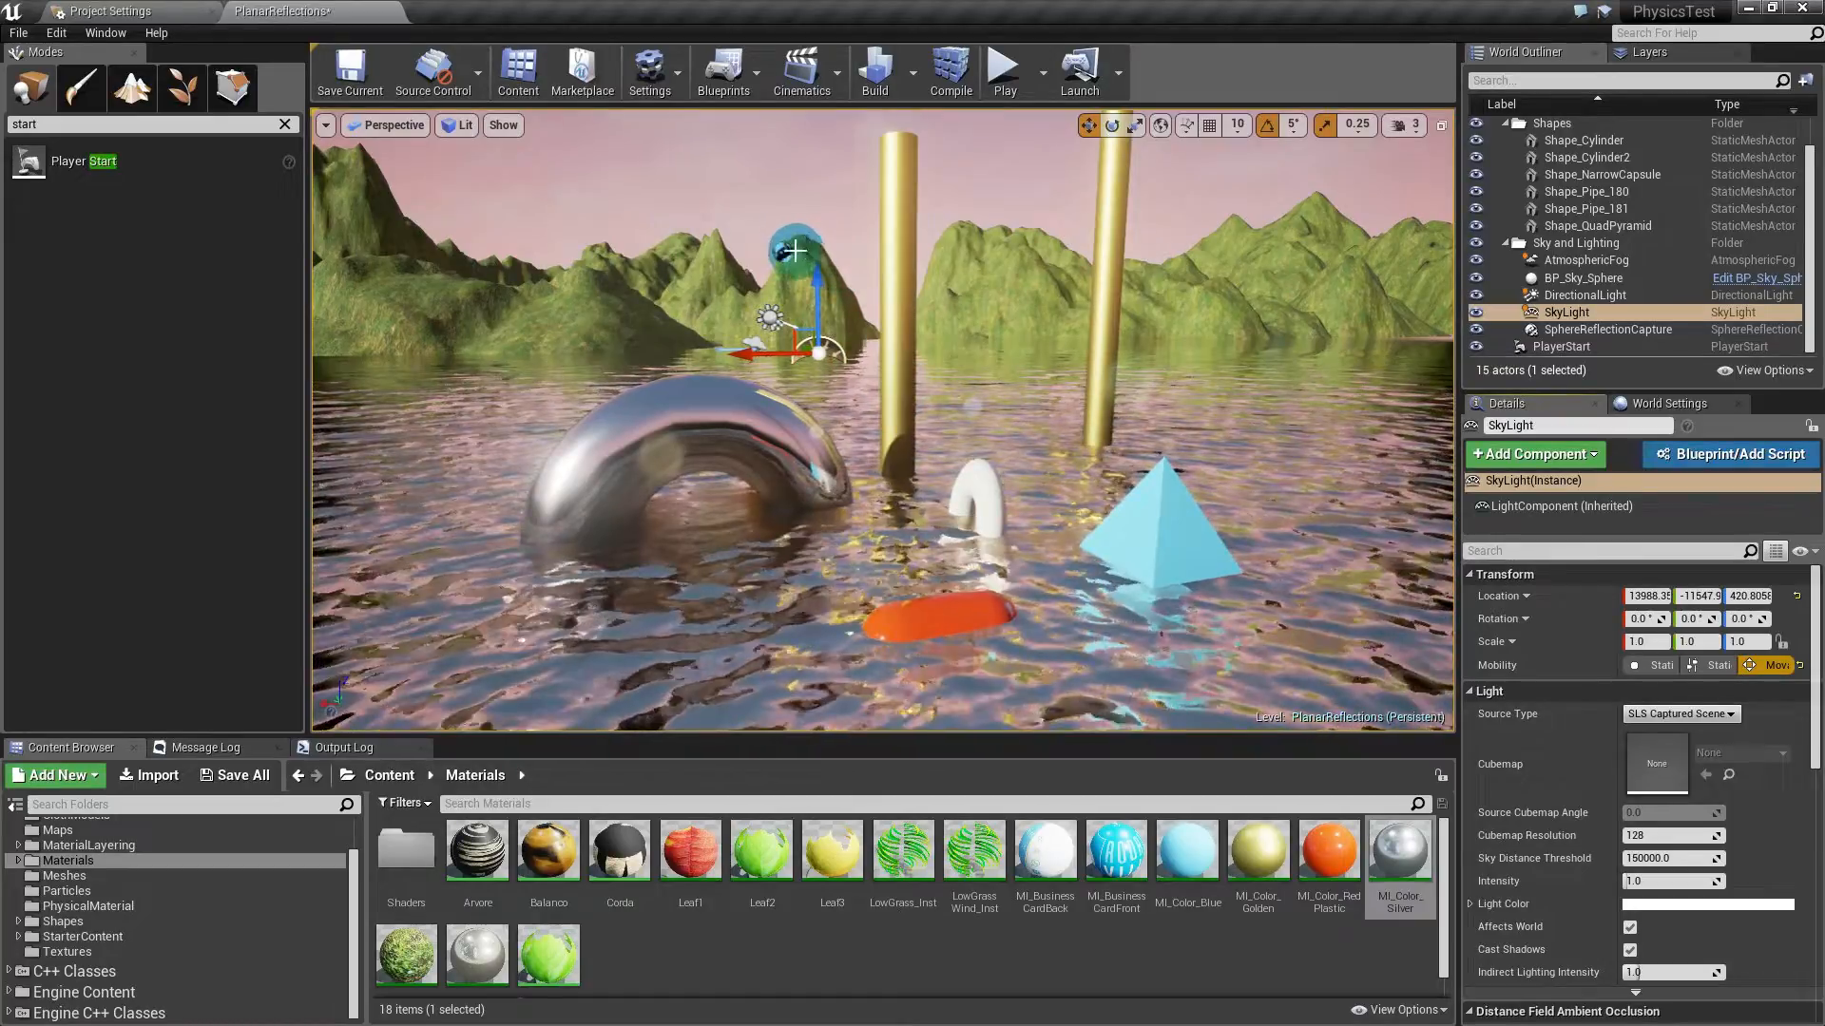
Step: Toggle the Visible option of the SphereReflectionCapture off and on repeatedly to compare the reflections, leaving it enabled
{"action": "left_click", "coordinate": [784, 252]}
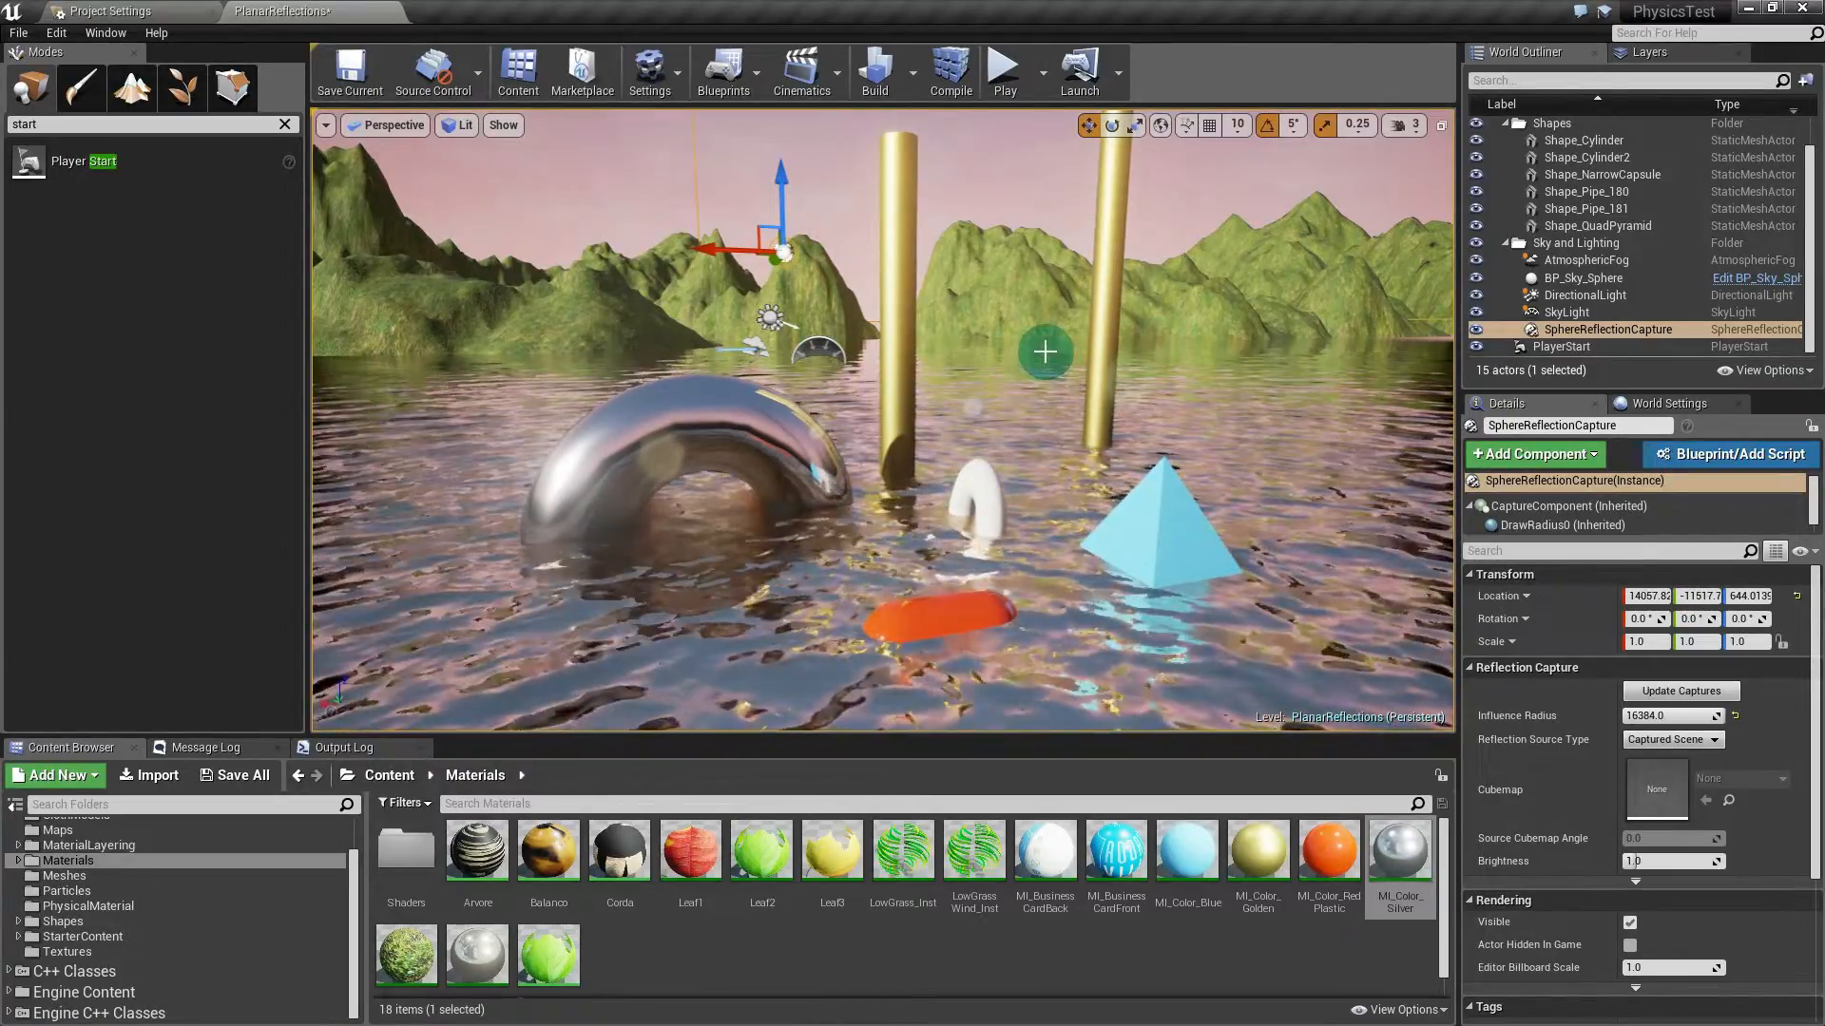
{"action": "left_click", "coordinate": [1631, 923]}
{"action": "left_click", "coordinate": [1633, 925]}
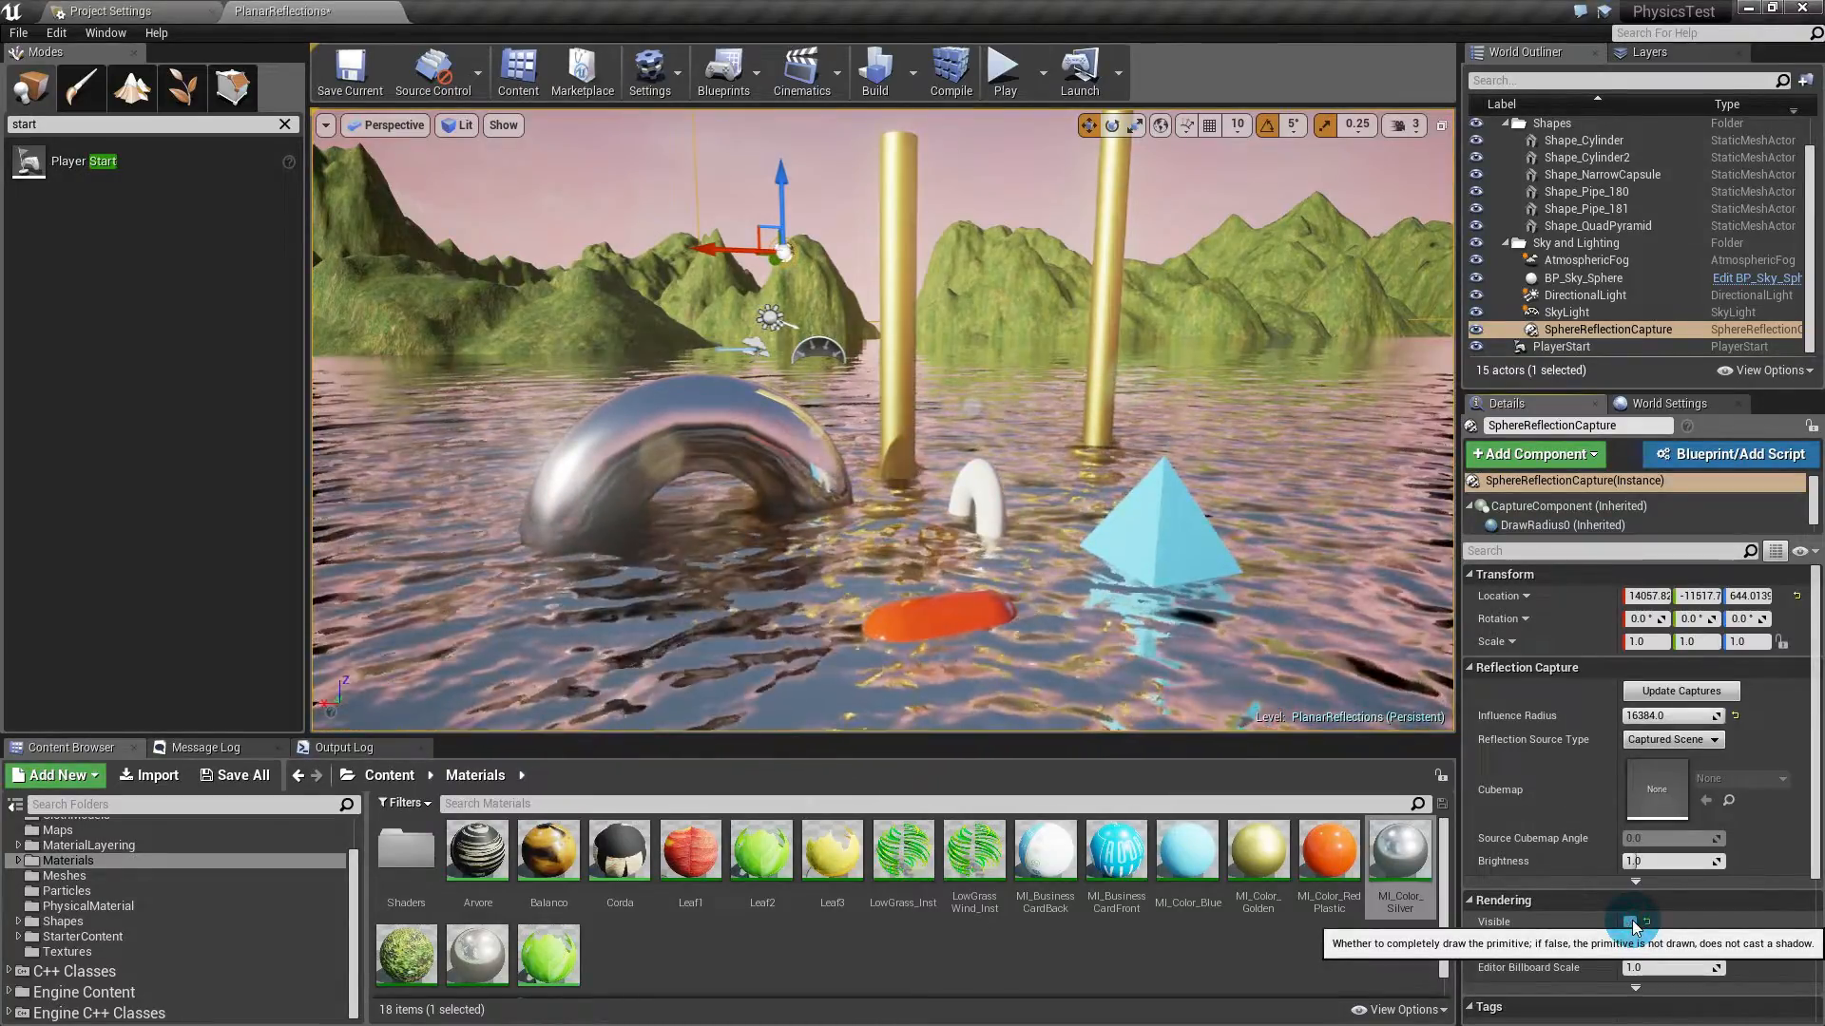
{"action": "left_click", "coordinate": [1633, 924]}
{"action": "left_click", "coordinate": [1633, 923]}
{"action": "left_click", "coordinate": [1633, 923]}
{"action": "left_click", "coordinate": [1632, 924]}
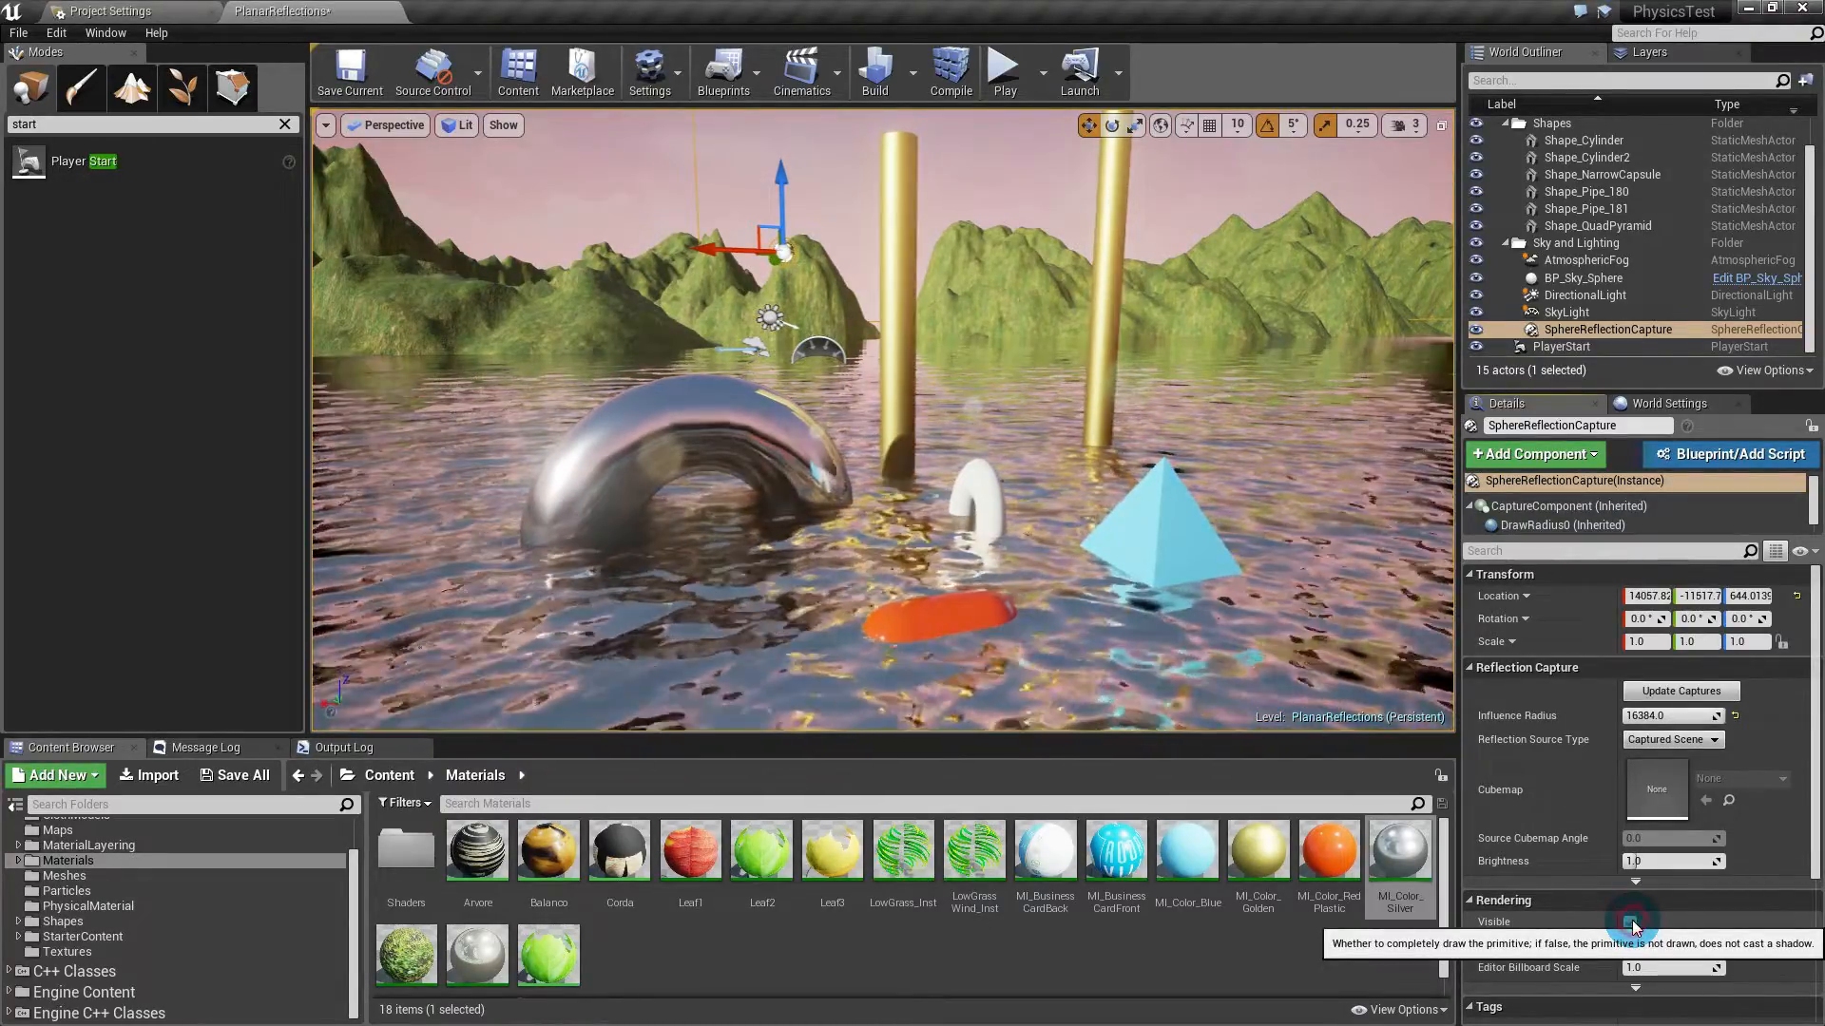
{"action": "left_click", "coordinate": [1633, 924]}
{"action": "left_click", "coordinate": [1633, 924]}
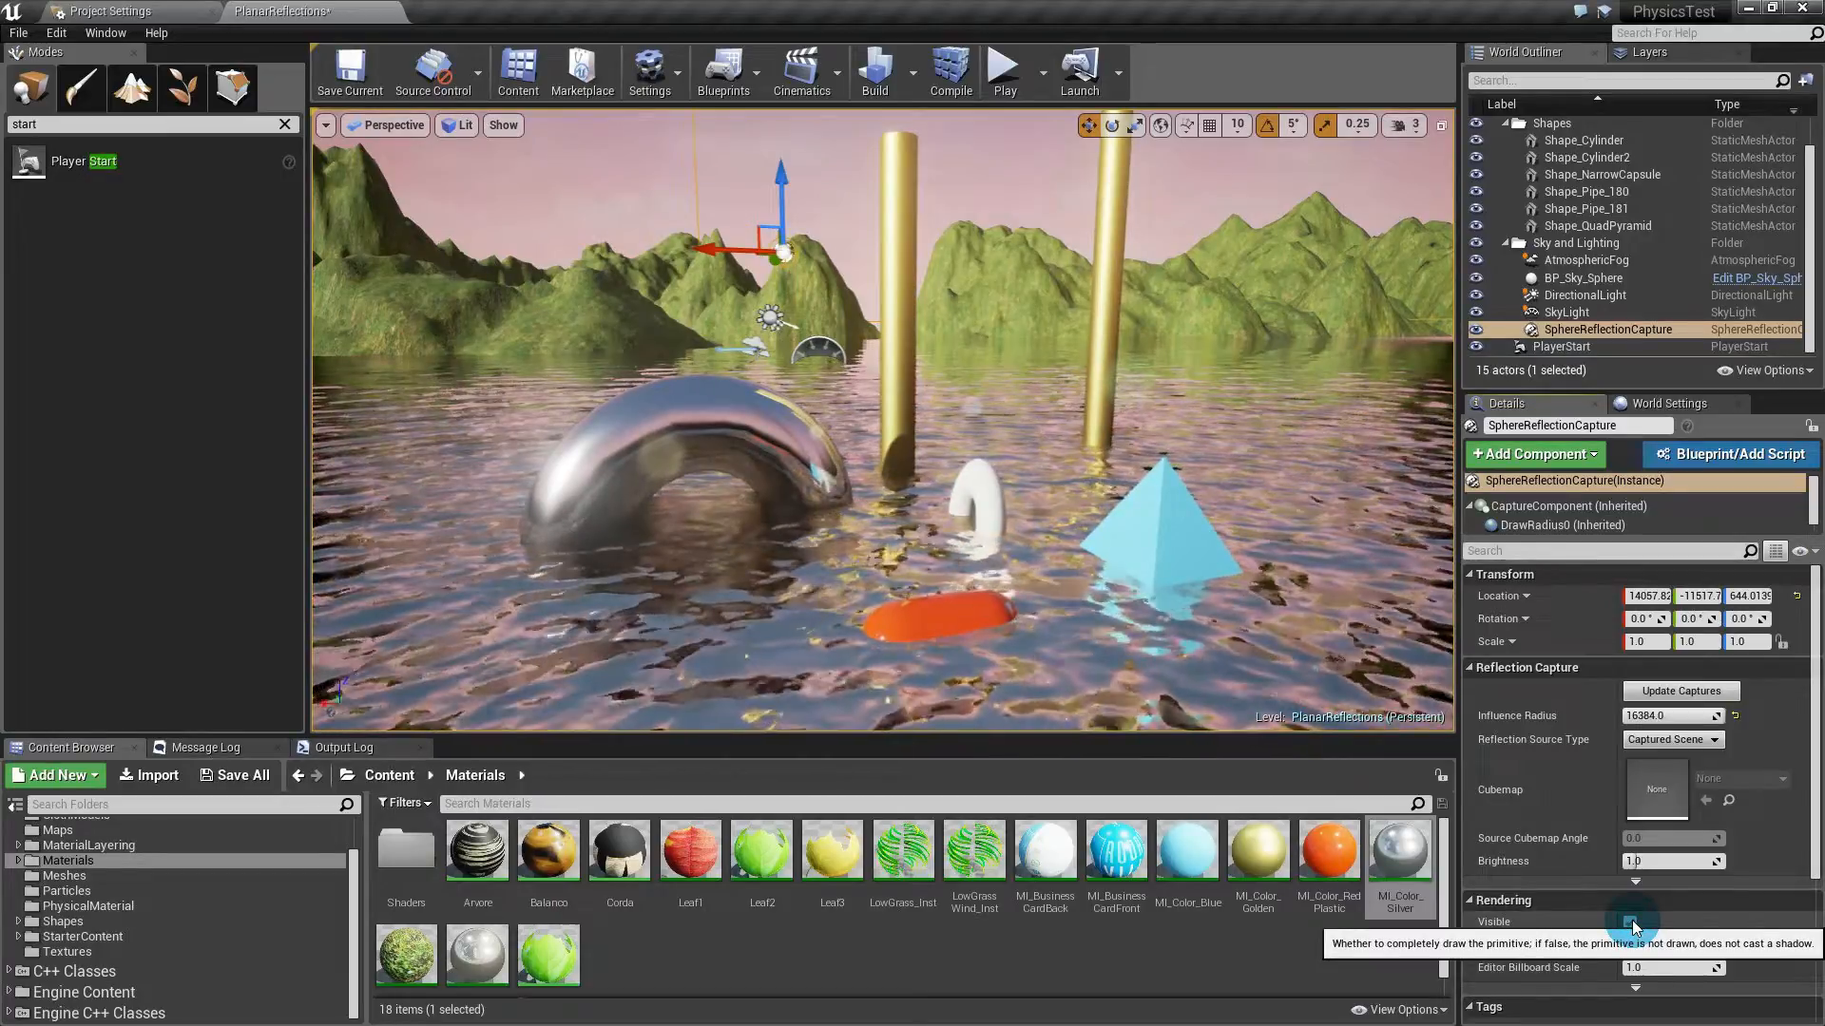
{"action": "left_click", "coordinate": [1631, 923]}
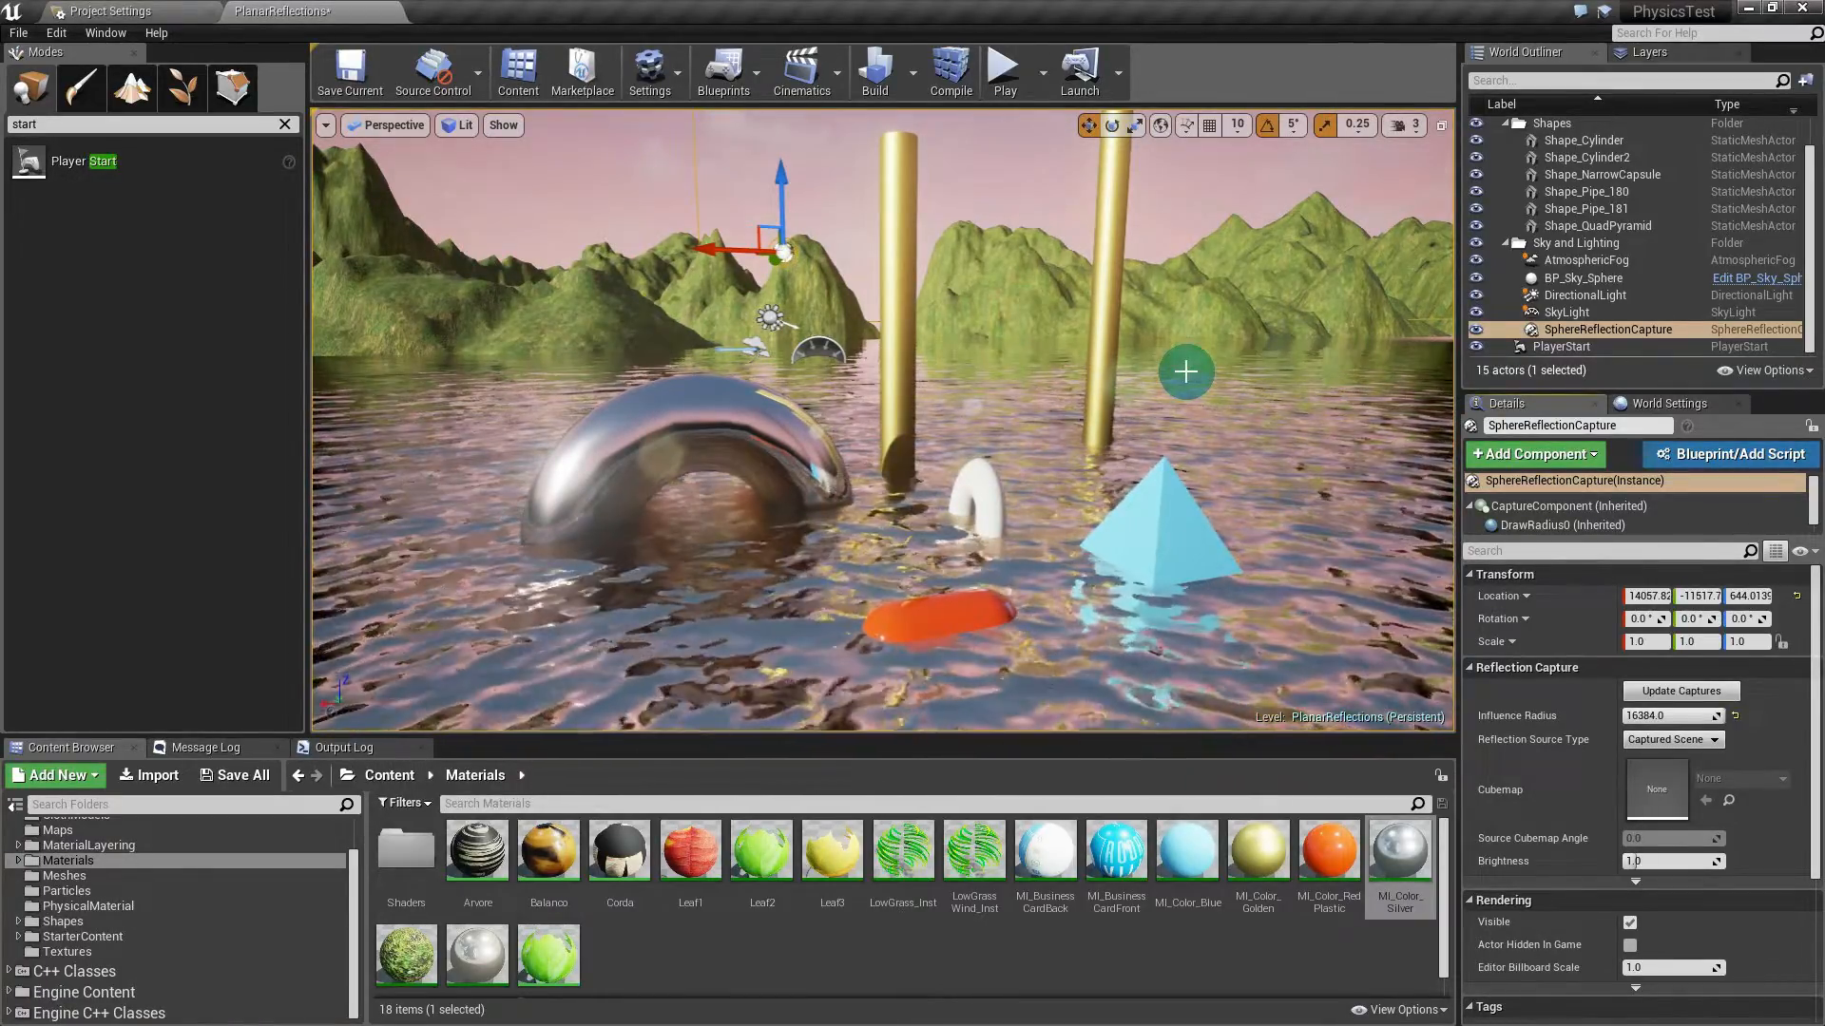
Step: Check the Support global clip plane for Planar Reflections option in the project's Rendering settings, and return to the PlanarReflections level
{"action": "left_click", "coordinate": [112, 12]}
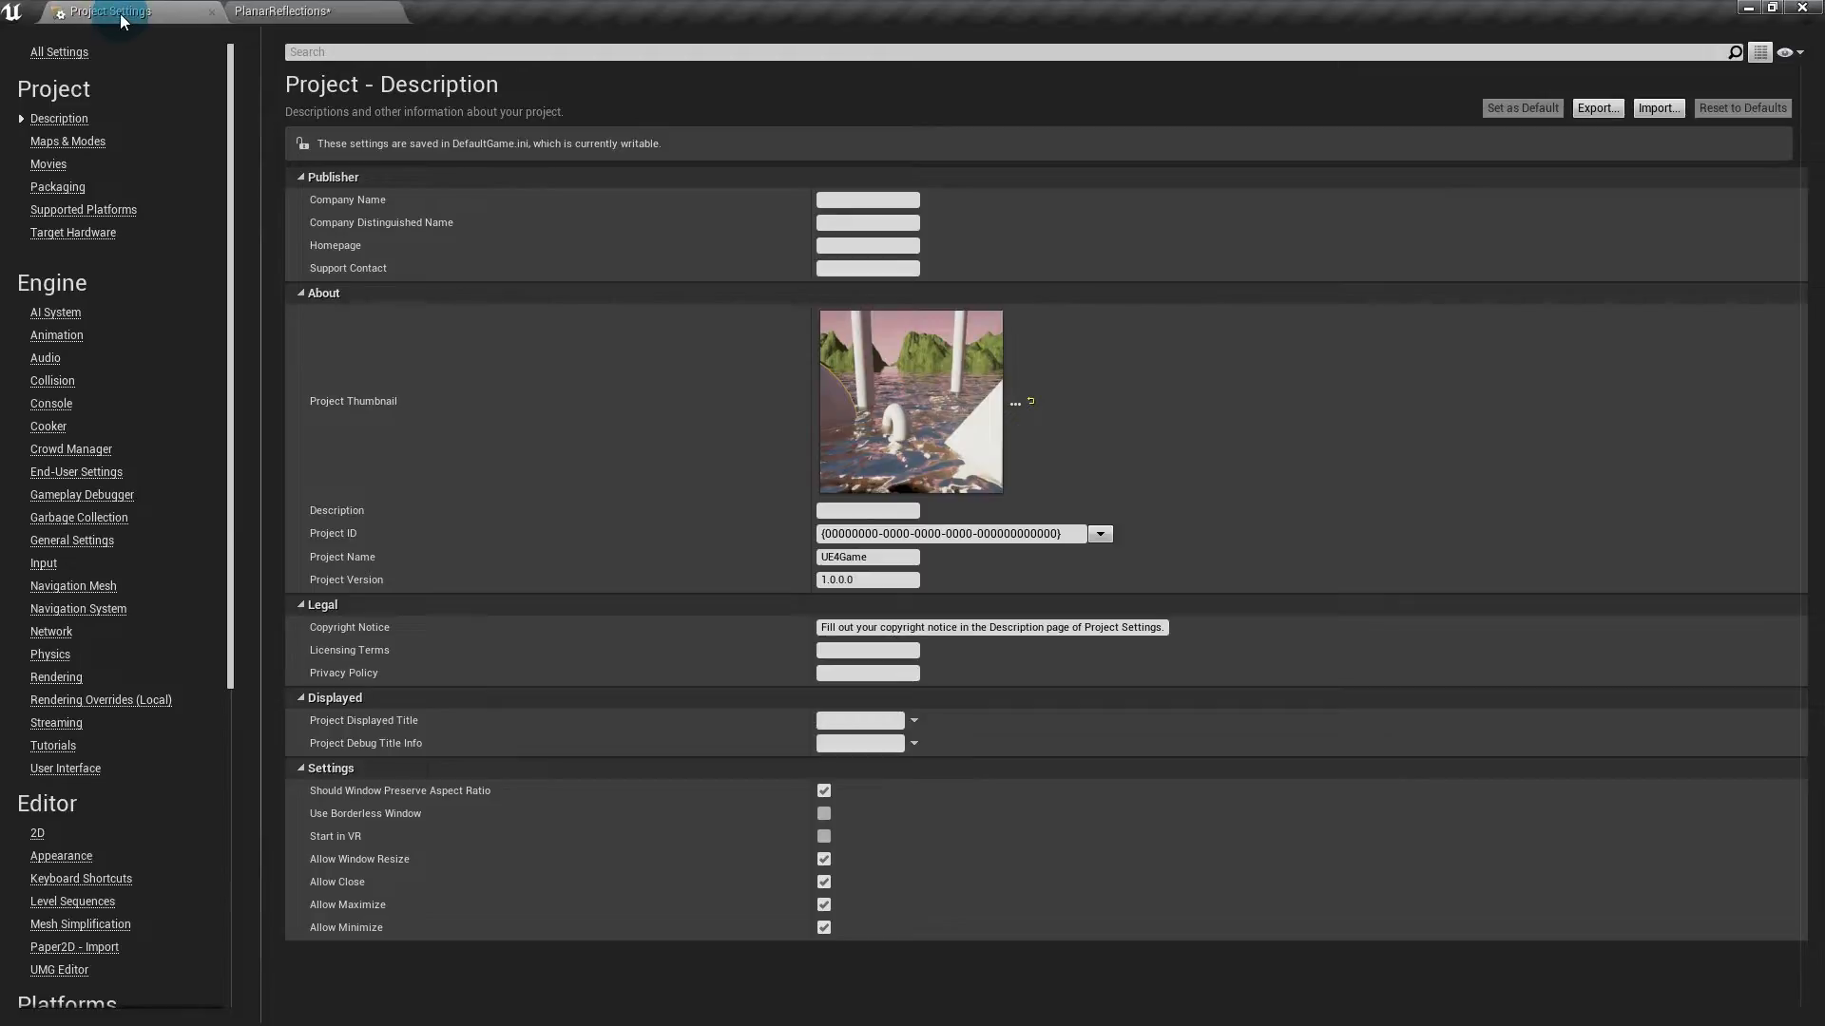
{"action": "left_click", "coordinate": [280, 12]}
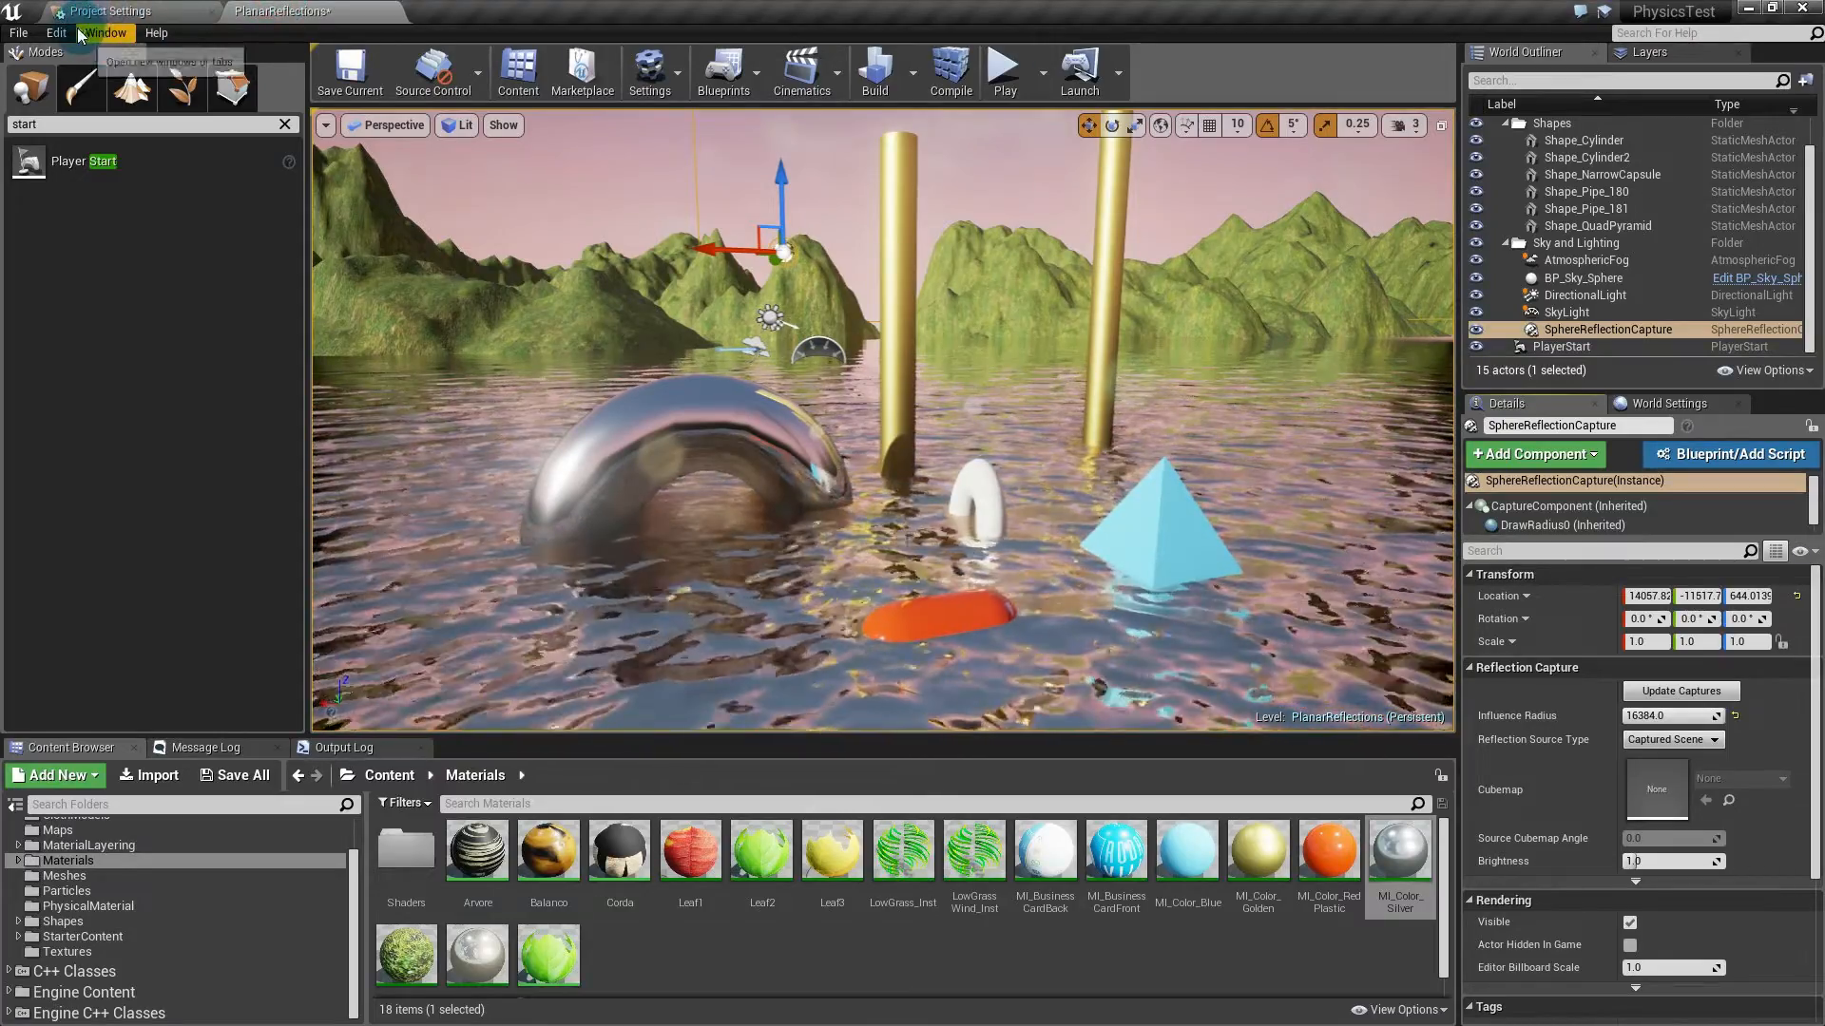
{"action": "left_click", "coordinate": [57, 33]}
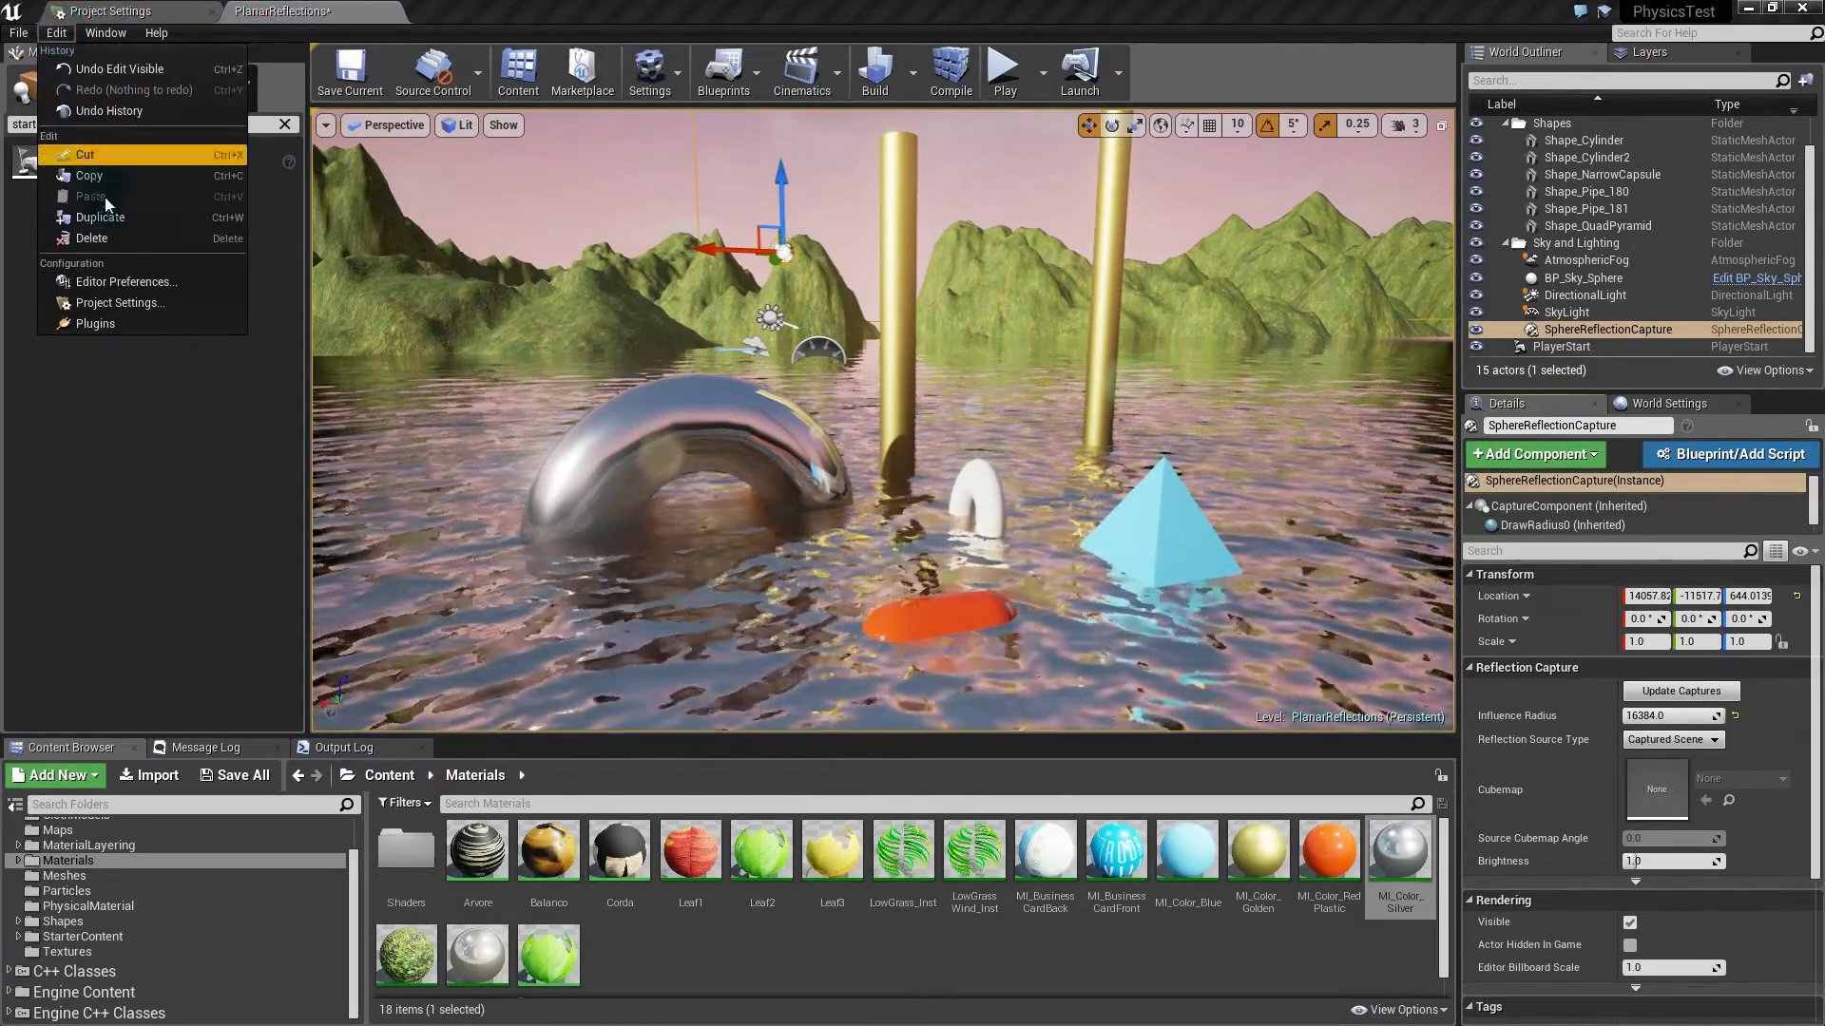
{"action": "left_click", "coordinate": [149, 304]}
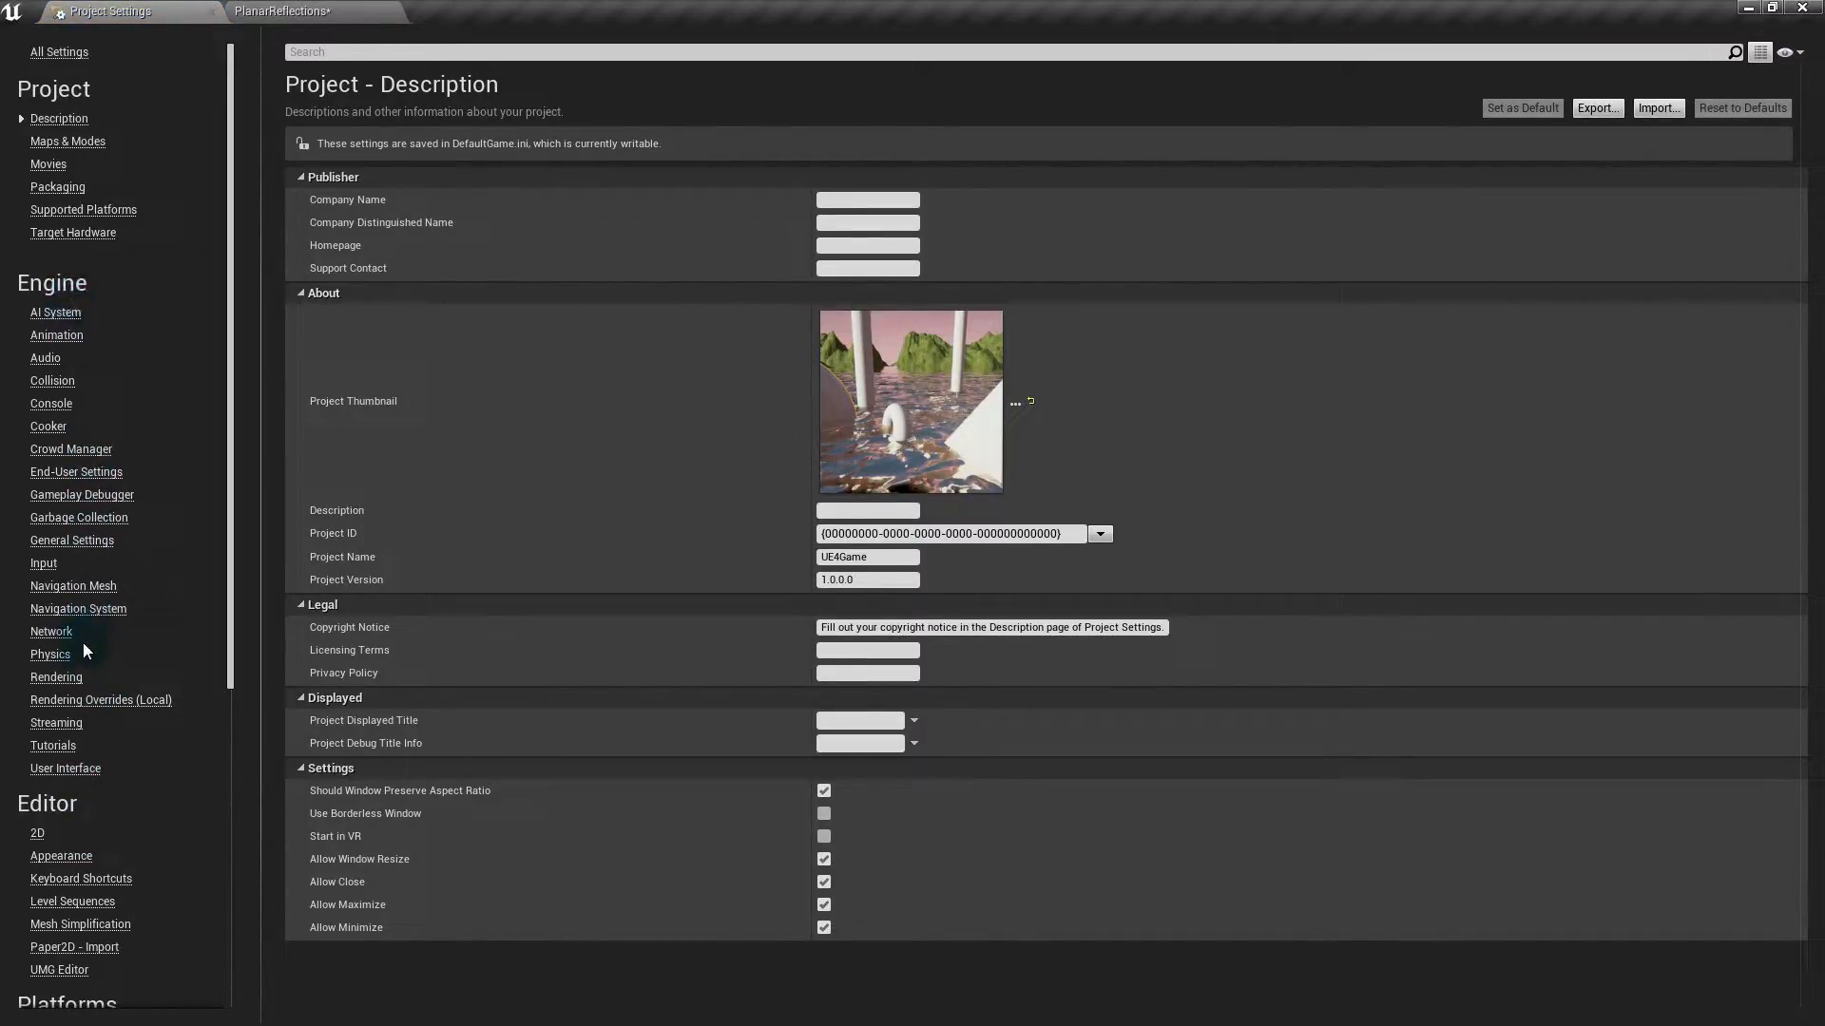
{"action": "left_click", "coordinate": [73, 677]}
{"action": "right_click_drag", "start_coordinate": [693, 806], "coordinate": [692, 254]}
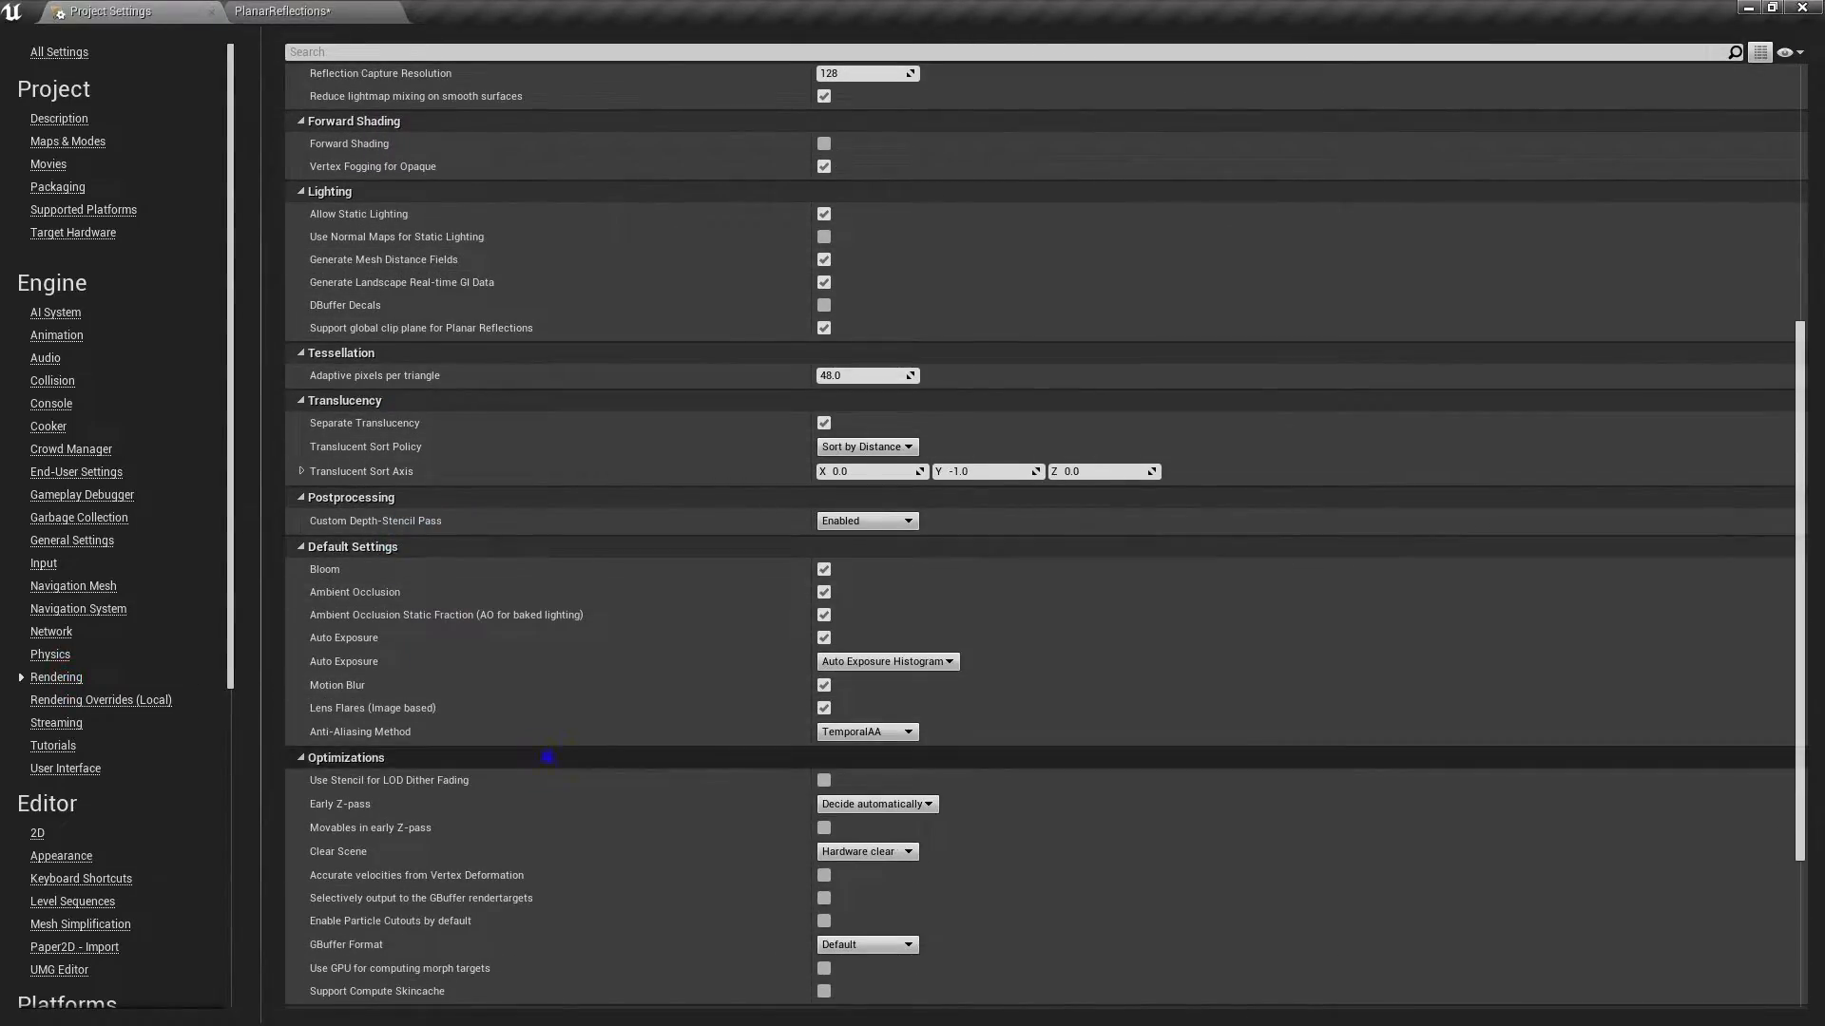
{"action": "mouse_move", "coordinate": [542, 749]}
{"action": "right_mouse_down"}
{"action": "mouse_move", "coordinate": [546, 423]}
{"action": "mouse_move", "coordinate": [555, 666]}
{"action": "right_mouse_up"}
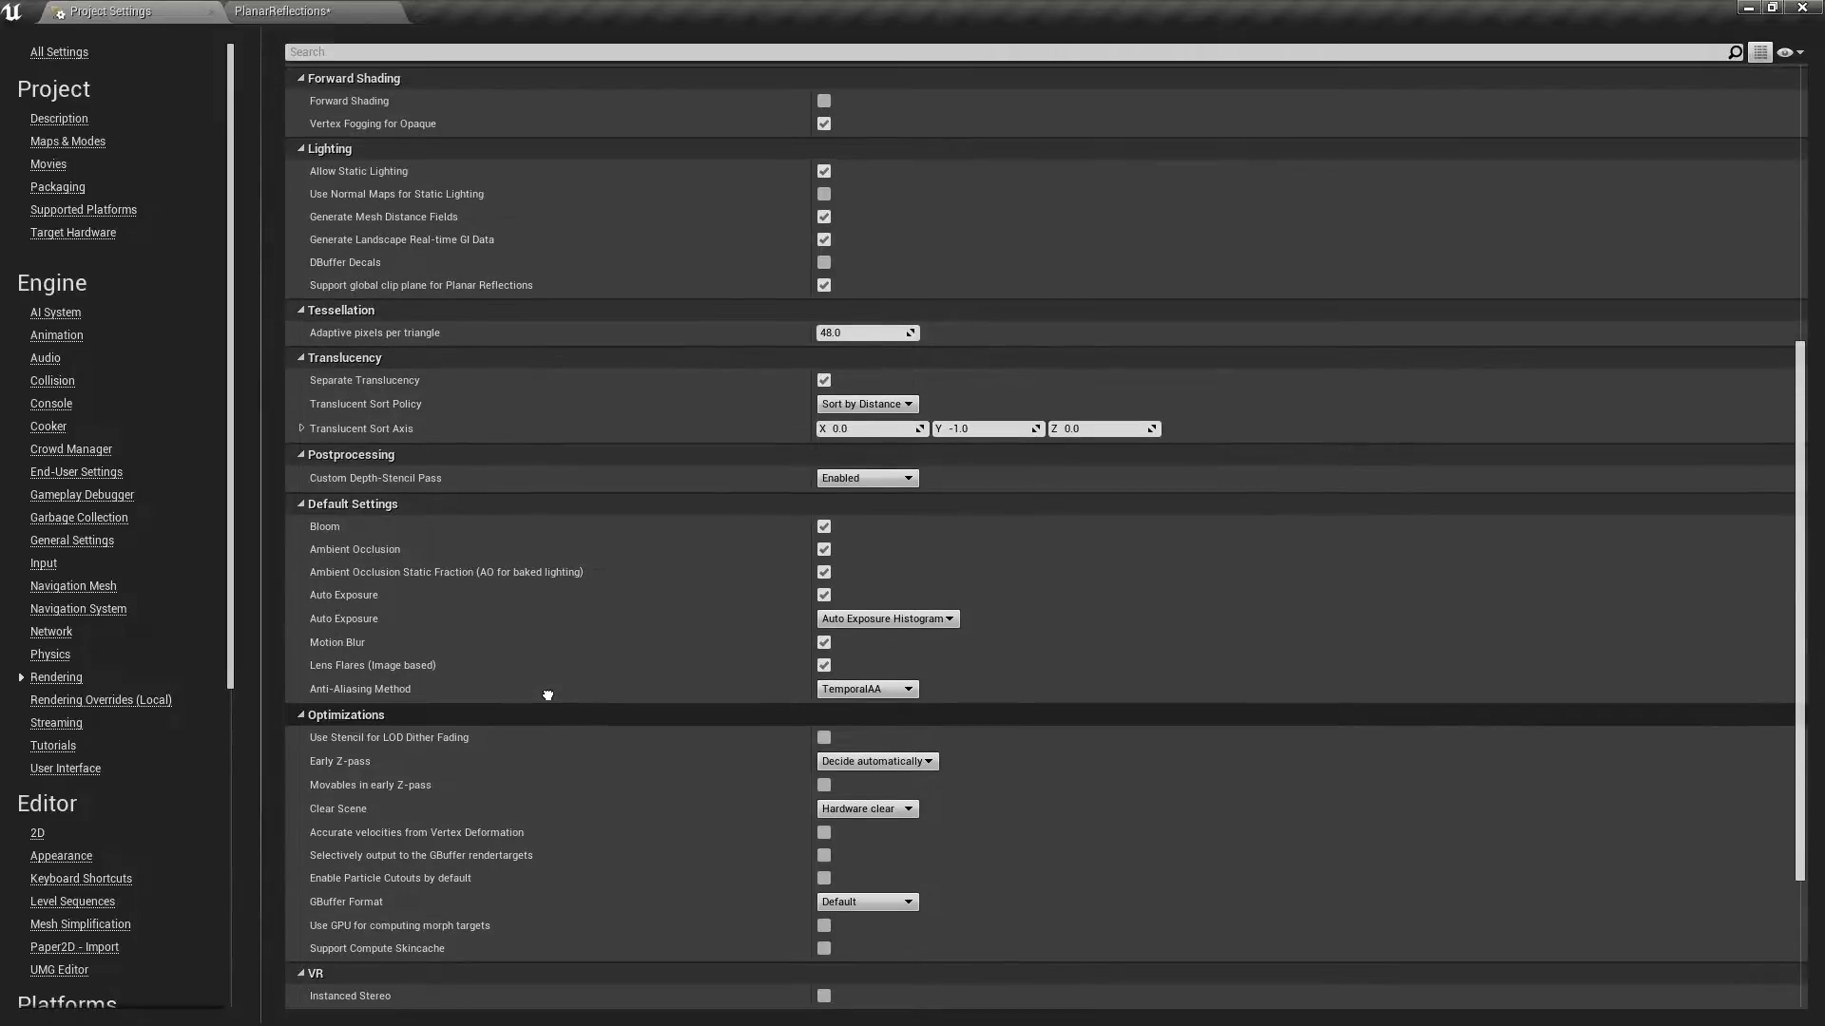
{"action": "right_click_drag", "start_coordinate": [572, 529], "coordinate": [572, 751]}
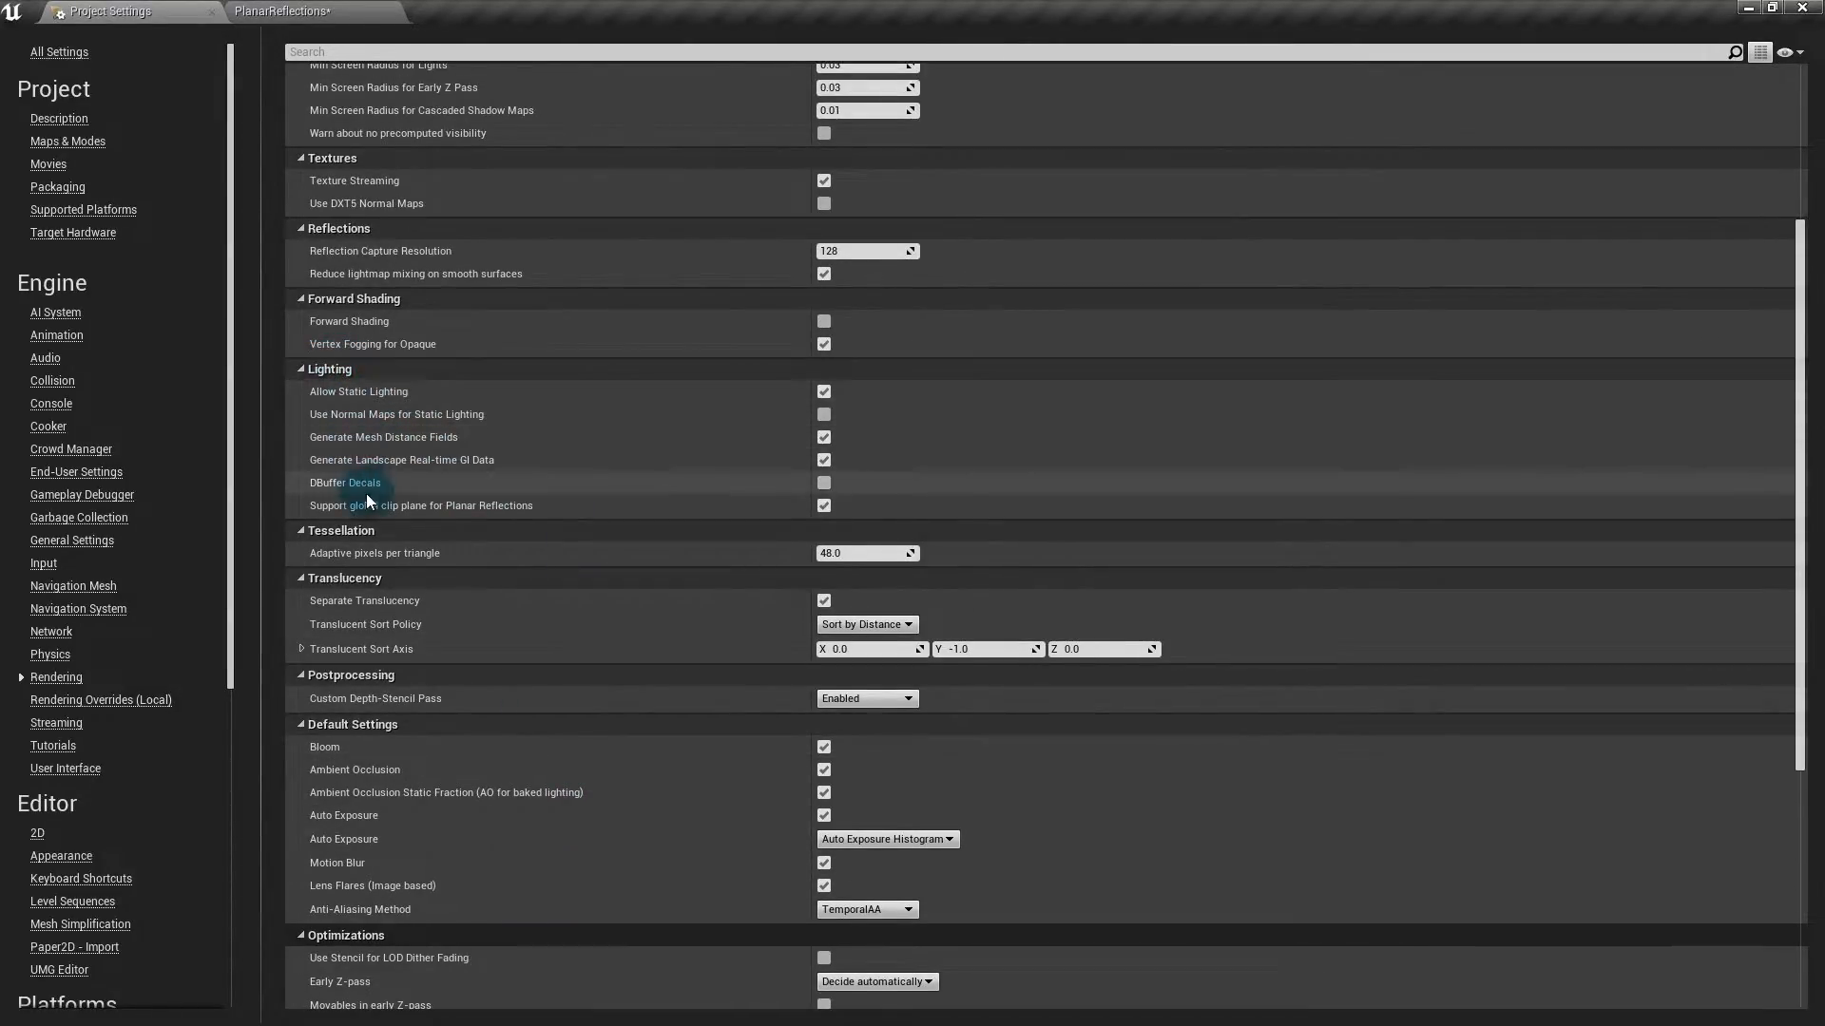
{"action": "mouse_move", "coordinate": [371, 506]}
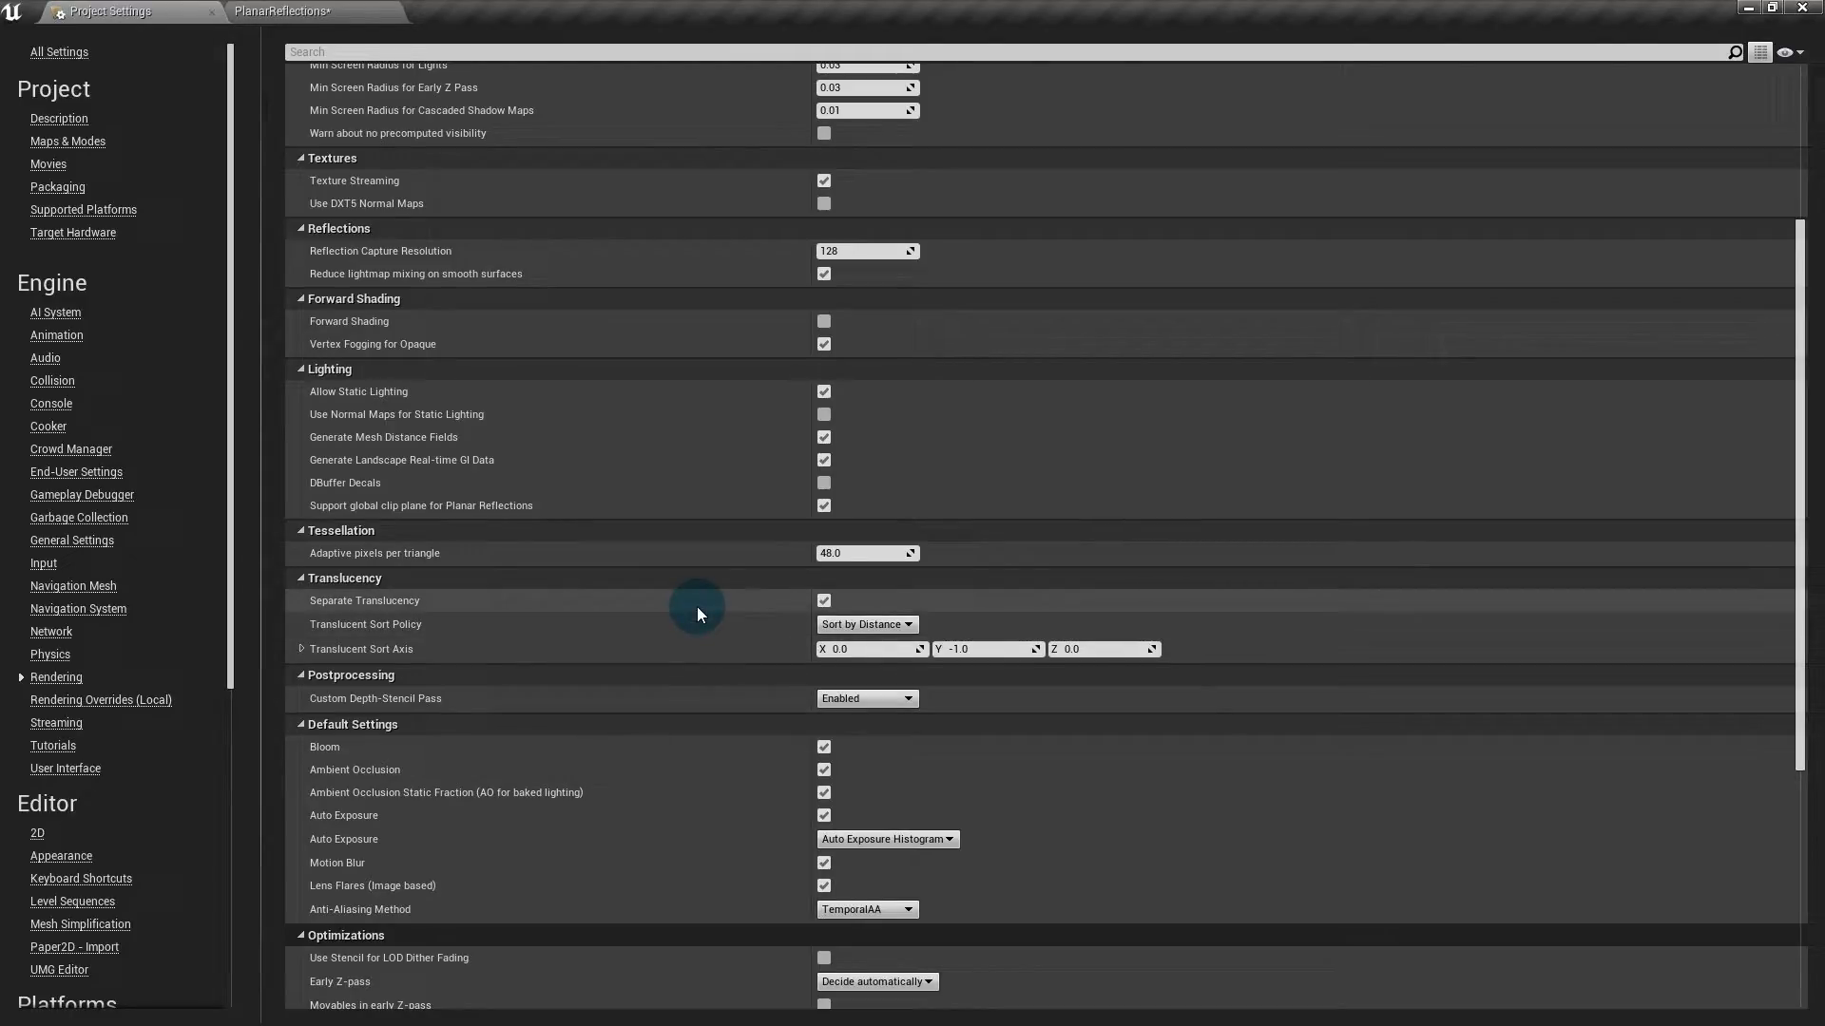
{"action": "left_click", "coordinate": [290, 11]}
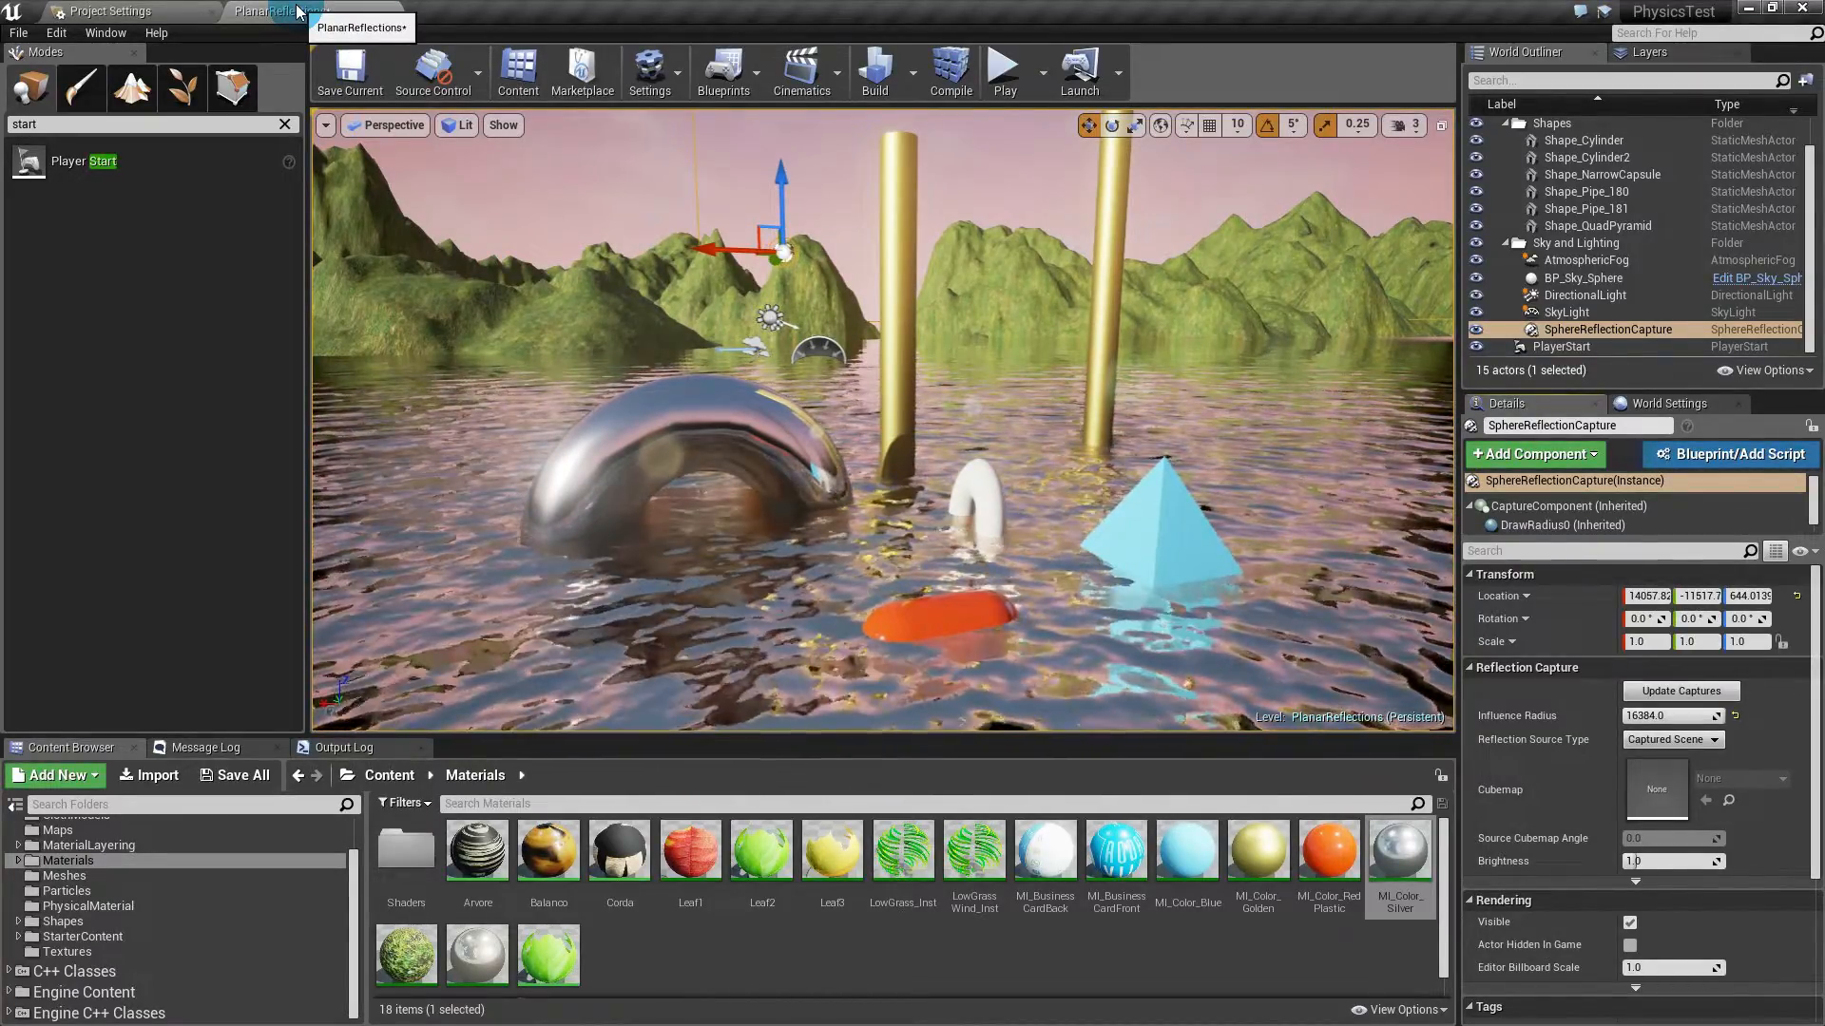
Step: Search the placeable actors for "planar" and place a Planar Reflection on the water near the orange capsule
{"action": "left_click", "coordinate": [83, 936]}
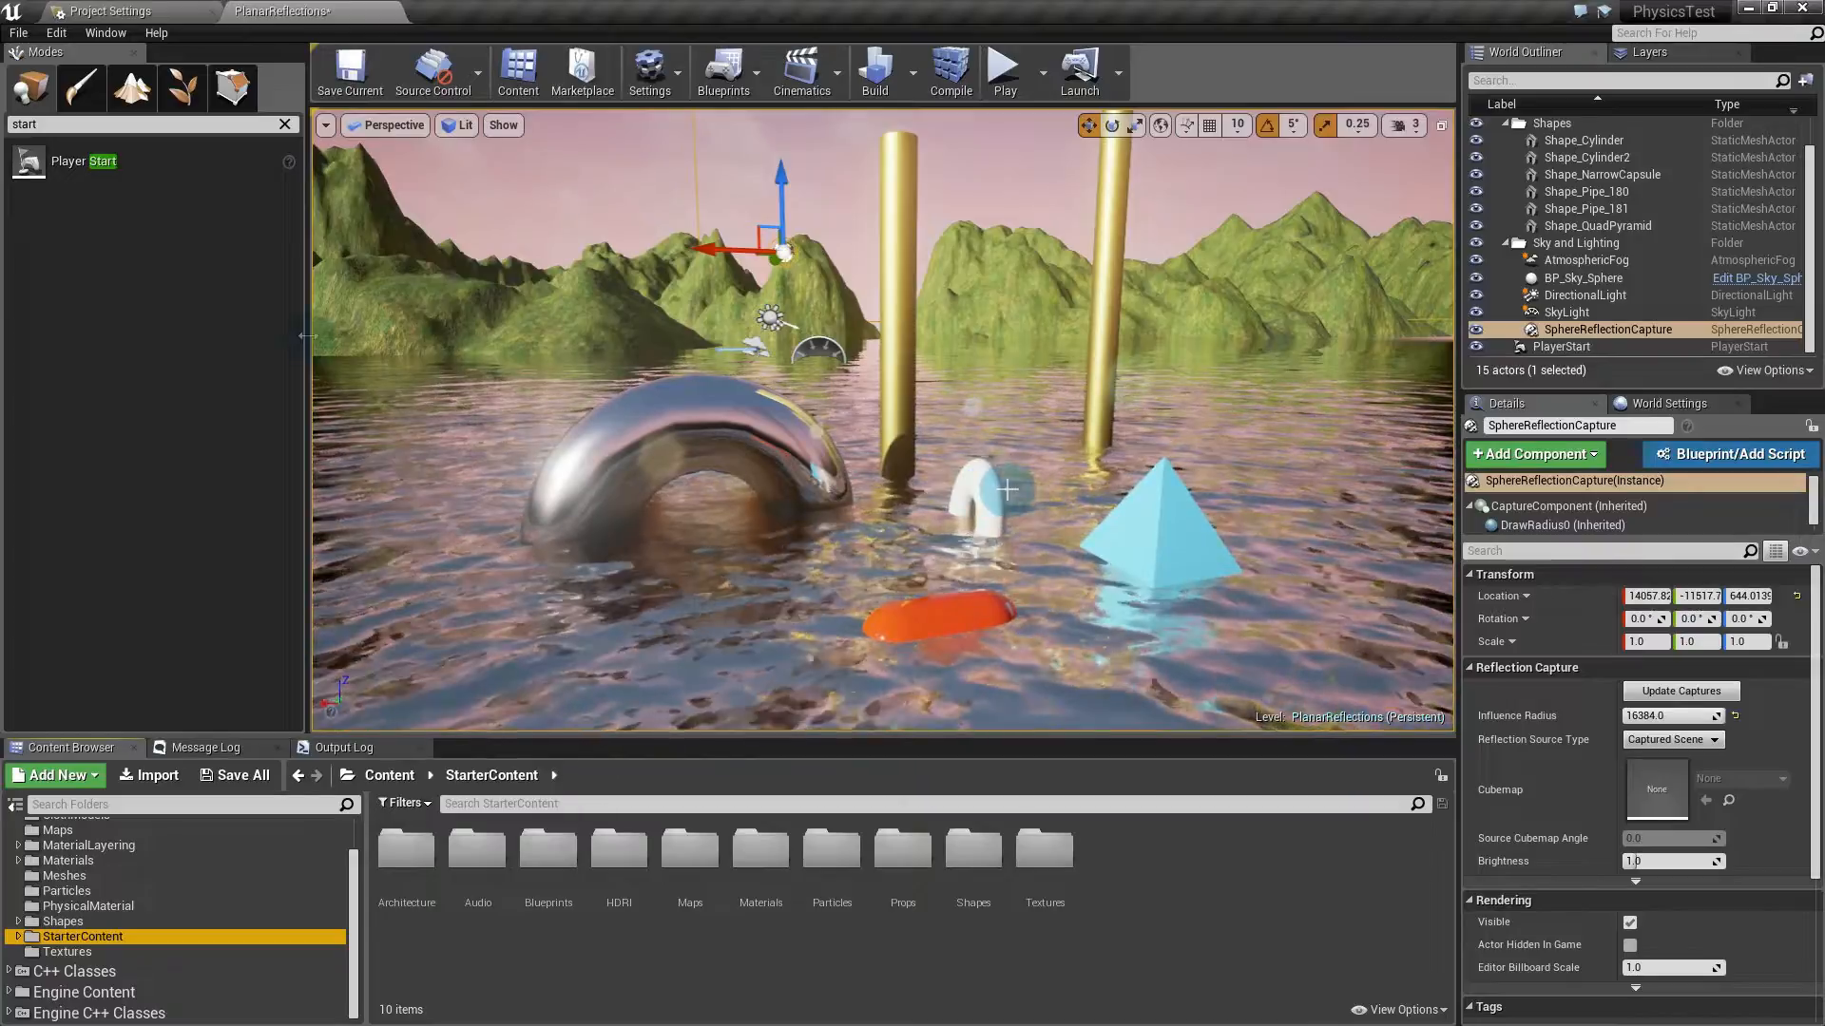
{"action": "left_click_drag", "start_coordinate": [116, 127], "coordinate": [4, 124]}
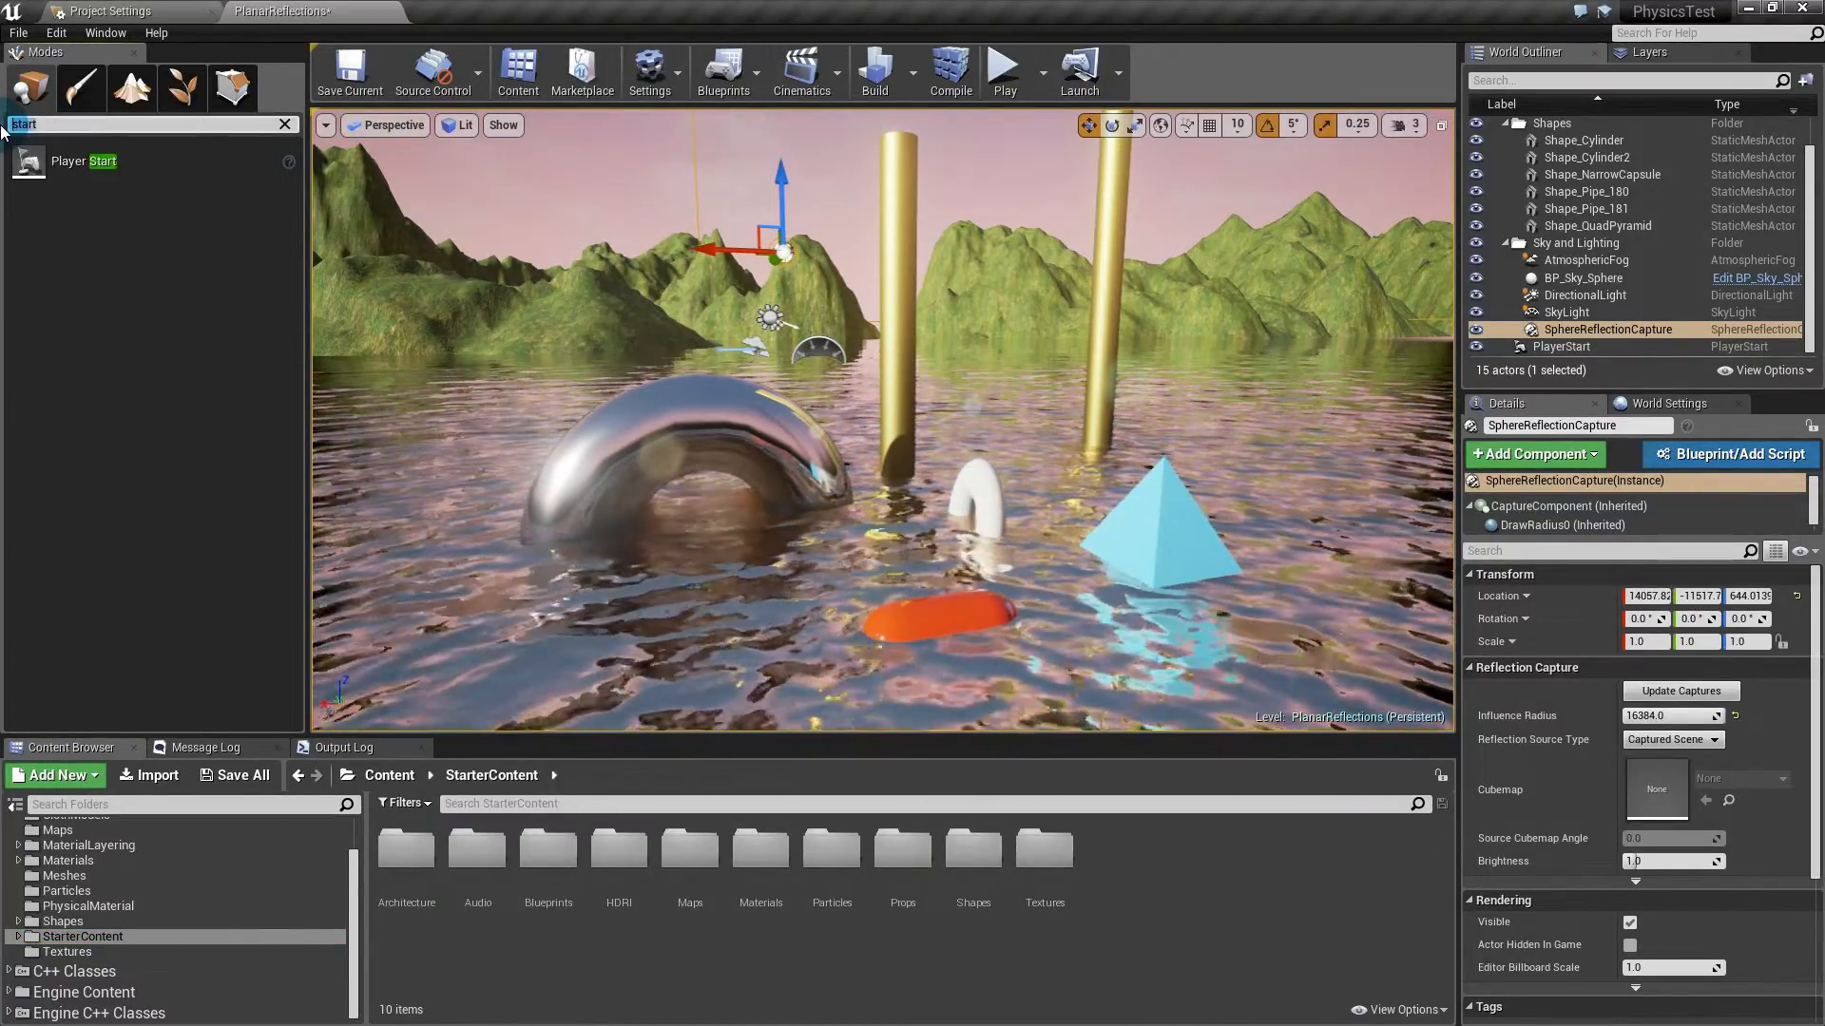
{"action": "type", "text": "planar"}
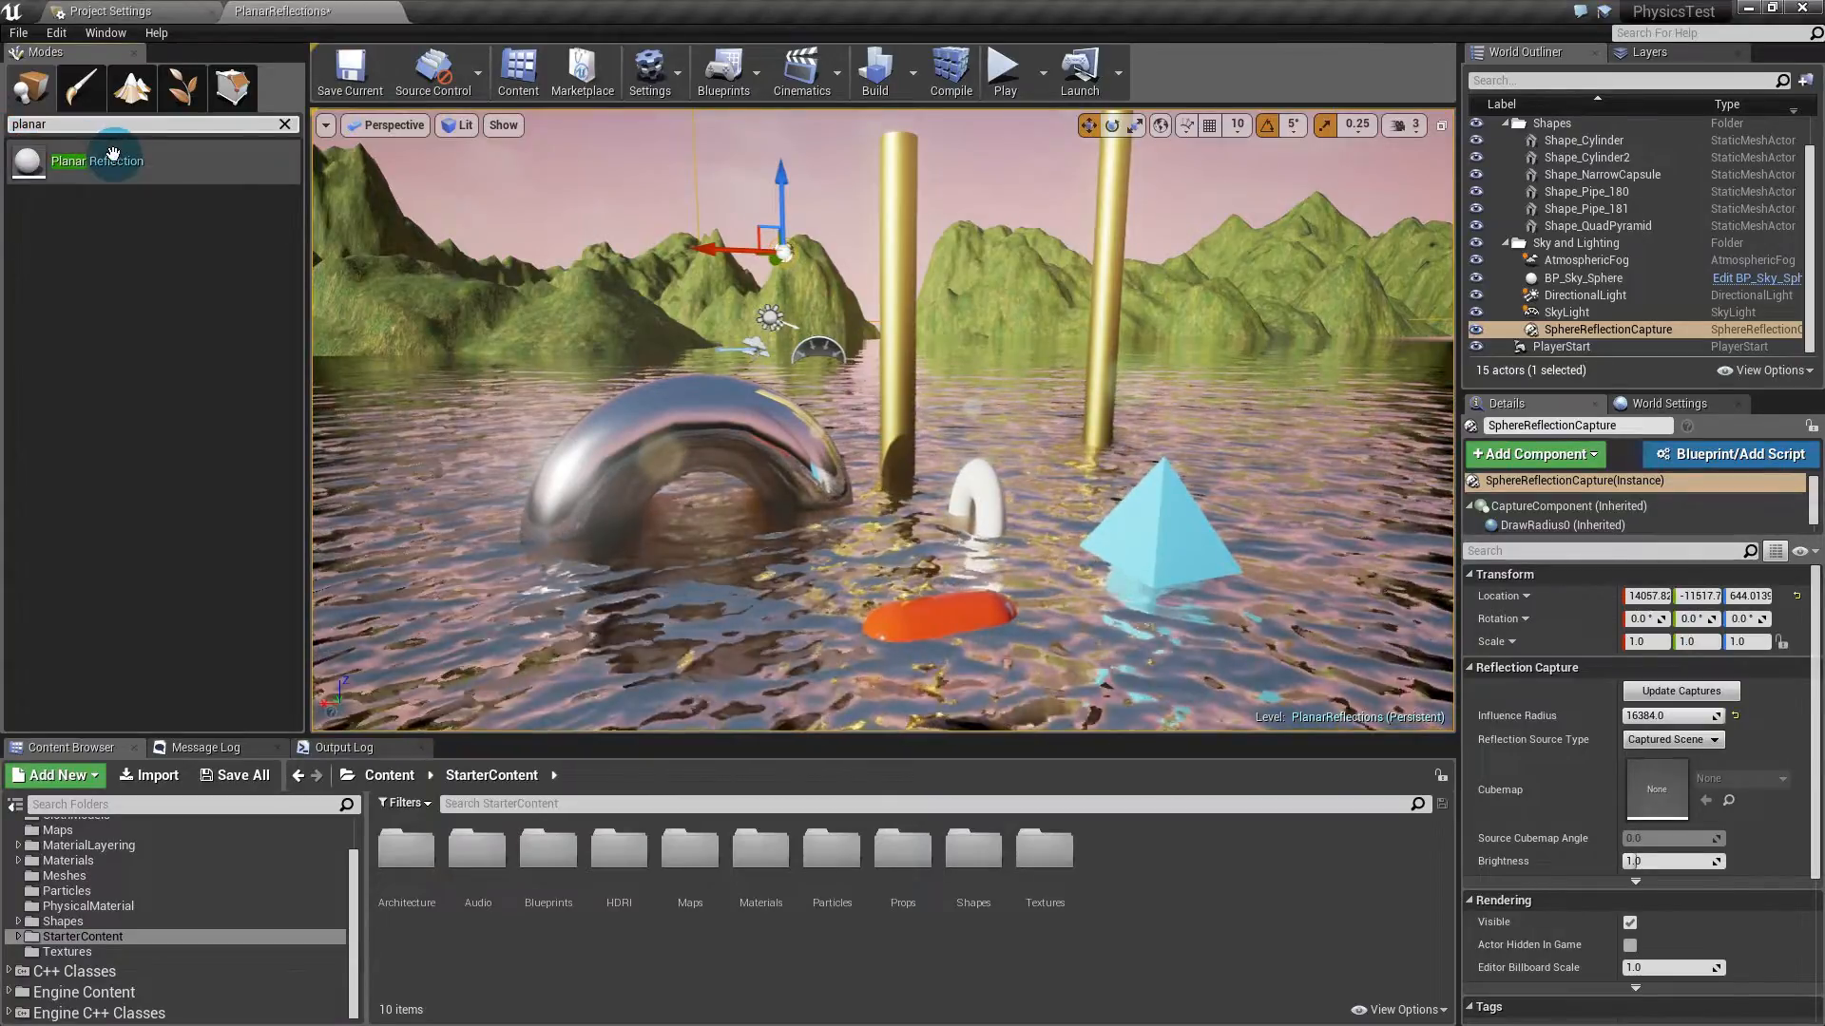
{"action": "left_click_drag", "start_coordinate": [119, 172], "coordinate": [903, 561]}
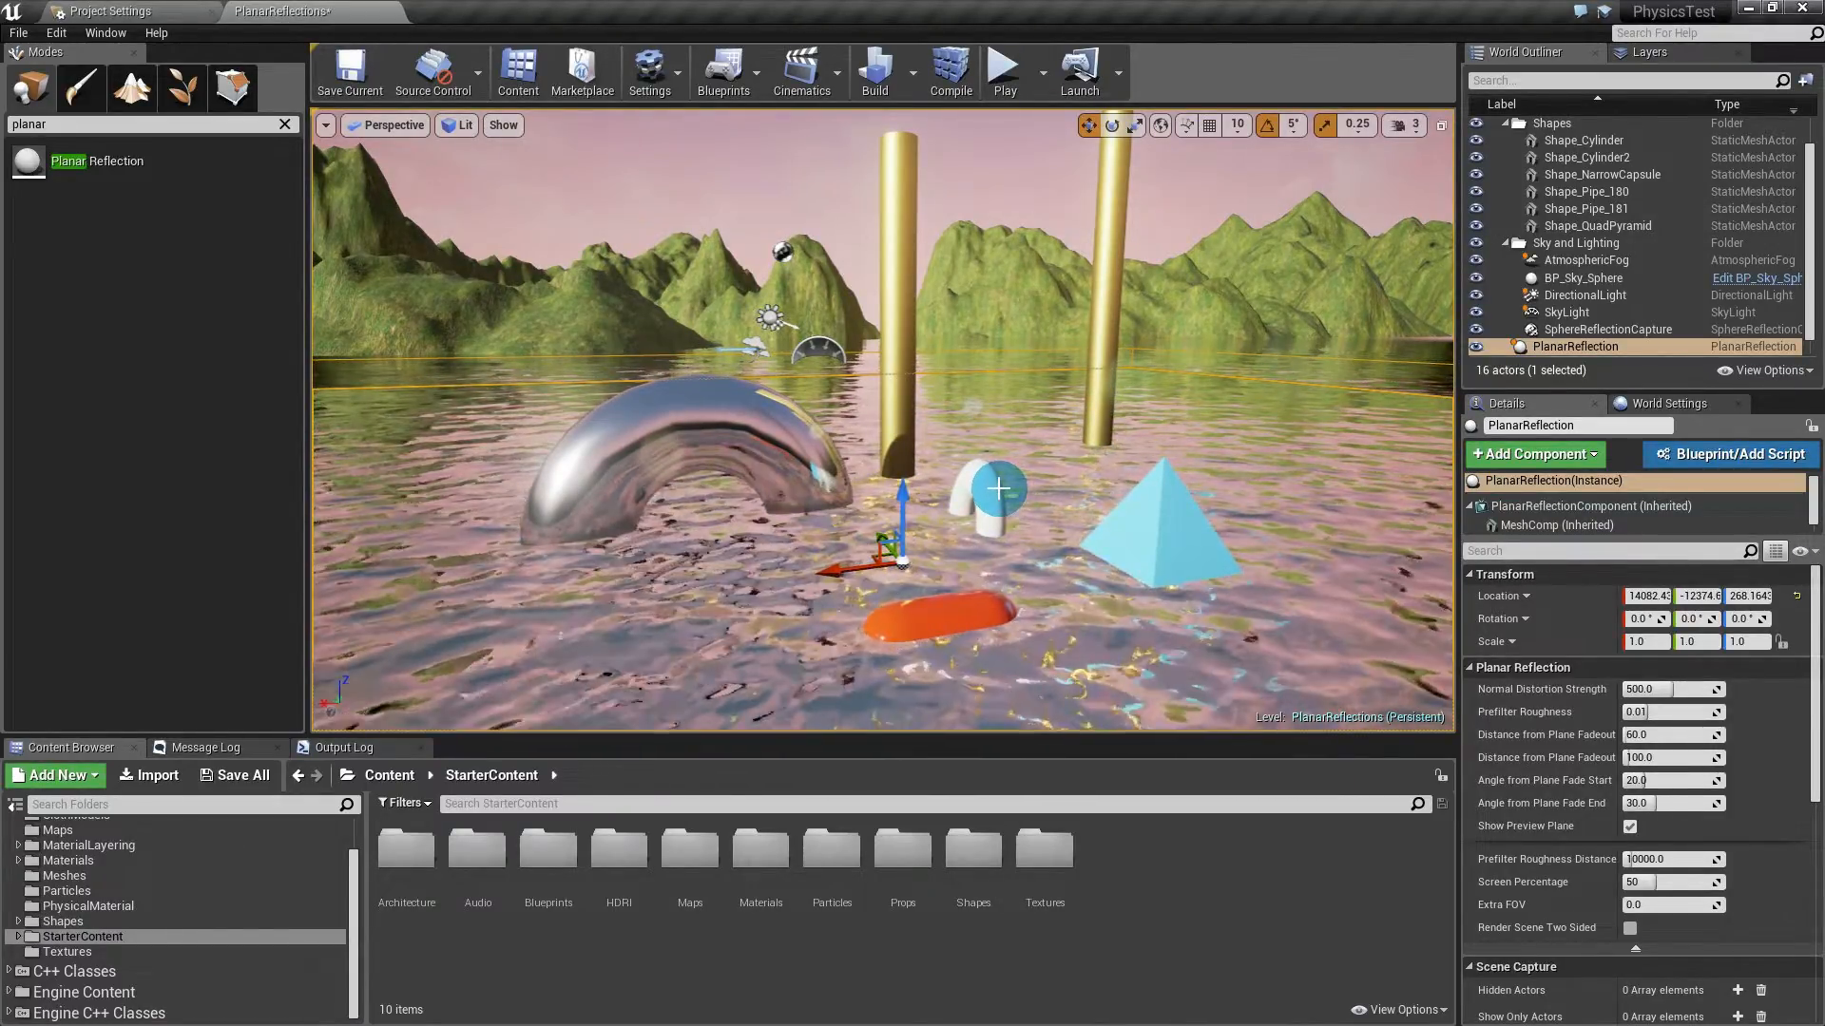
Step: Set the planar reflection's X and Y scale to 10
{"action": "right_click_drag", "start_coordinate": [1039, 493], "coordinate": [945, 310]}
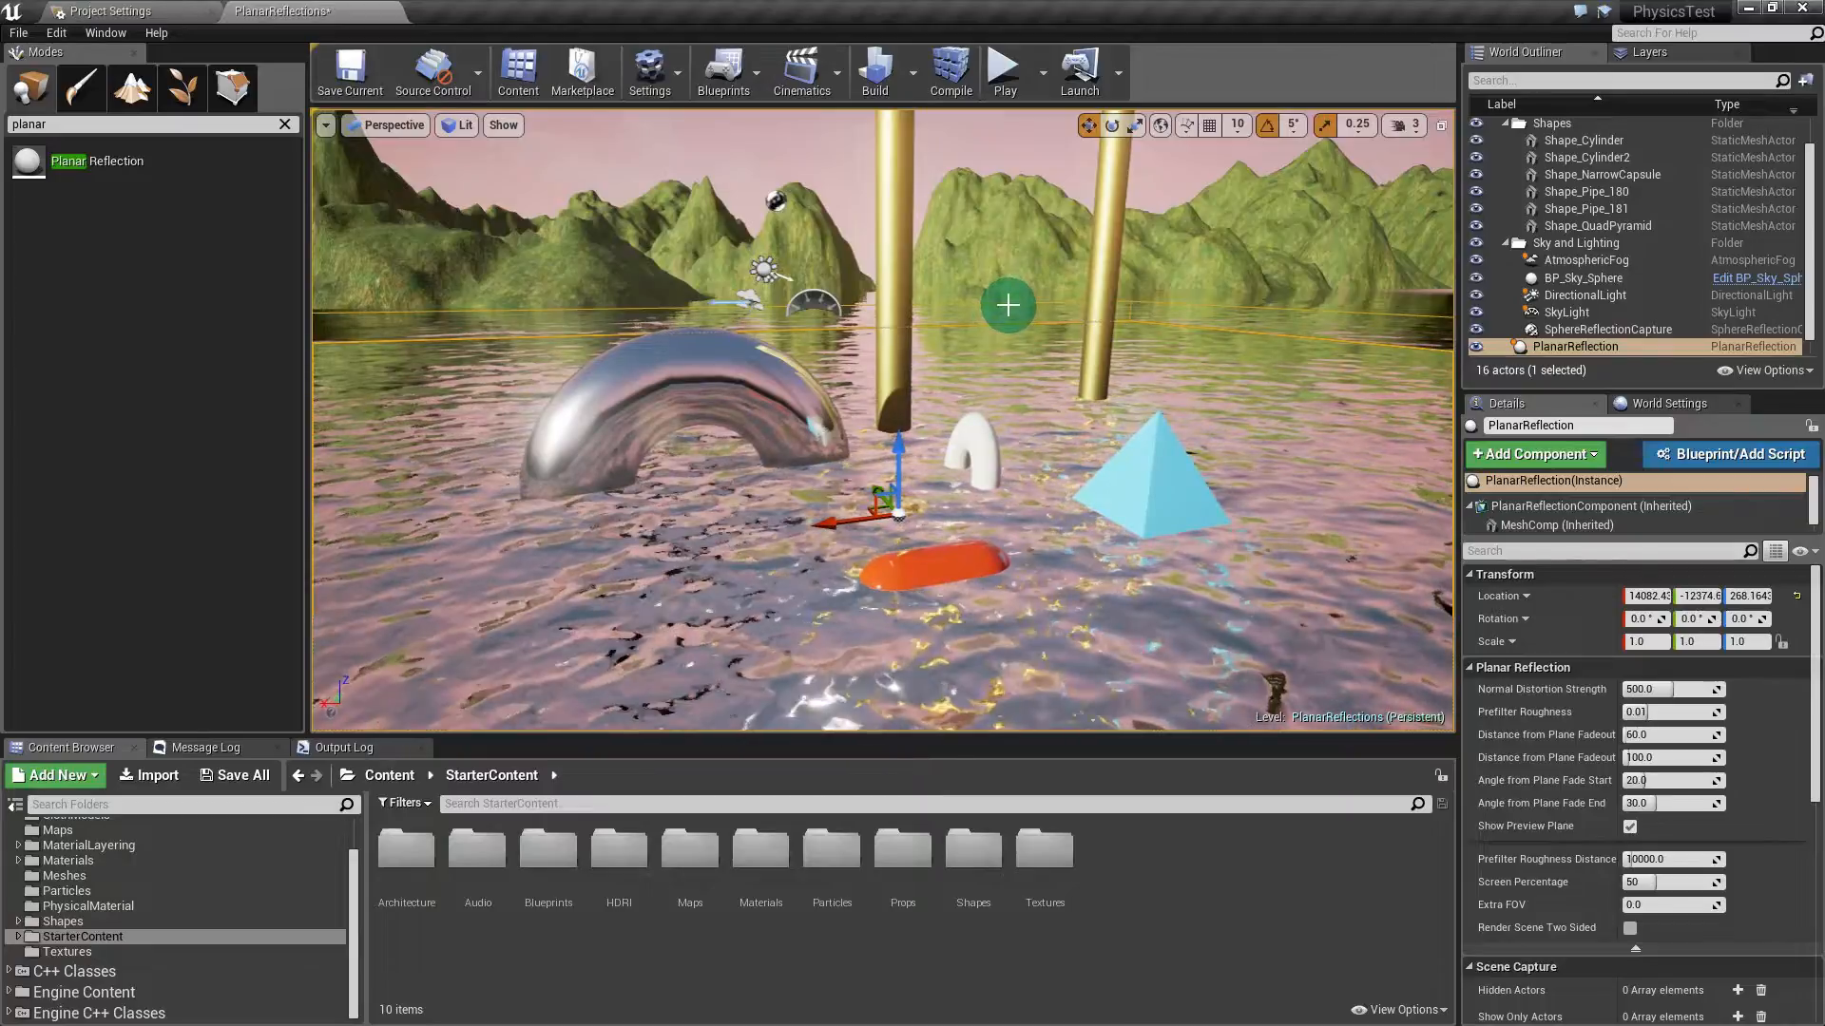
{"action": "right_click_drag", "start_coordinate": [1012, 314], "coordinate": [1012, 494]}
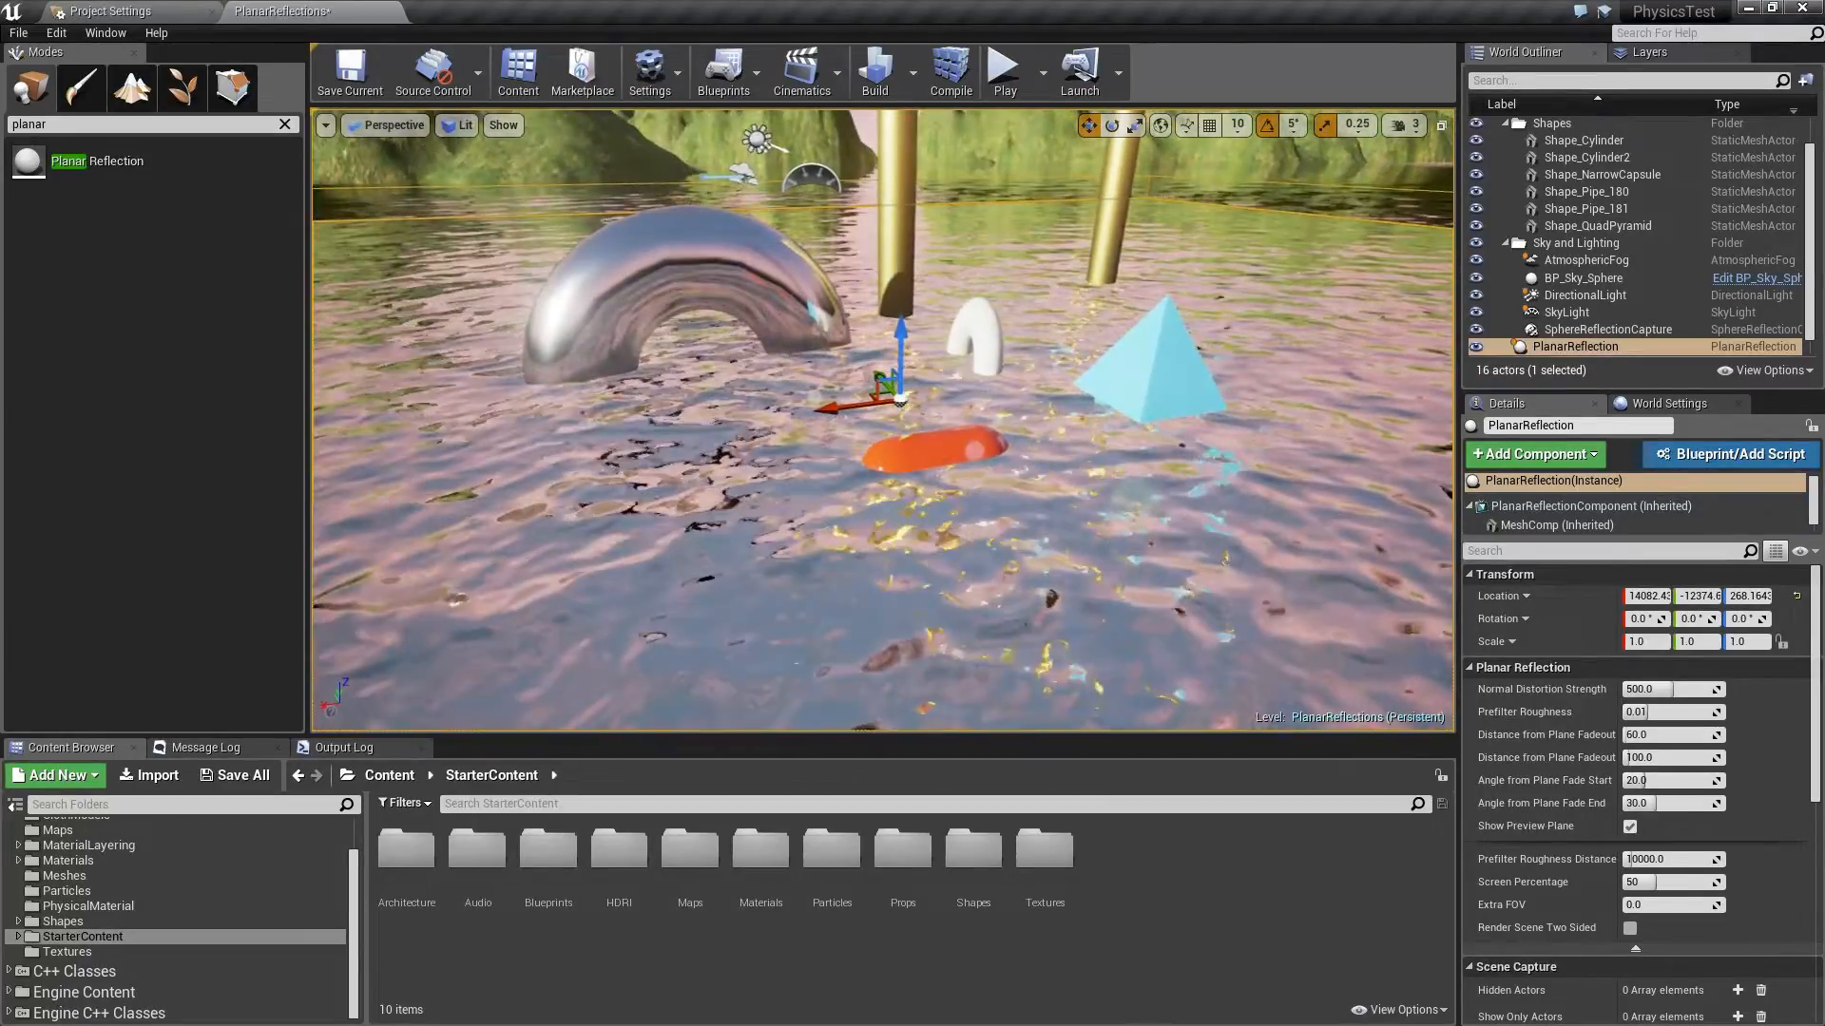
{"action": "left_click", "coordinate": [1654, 644]}
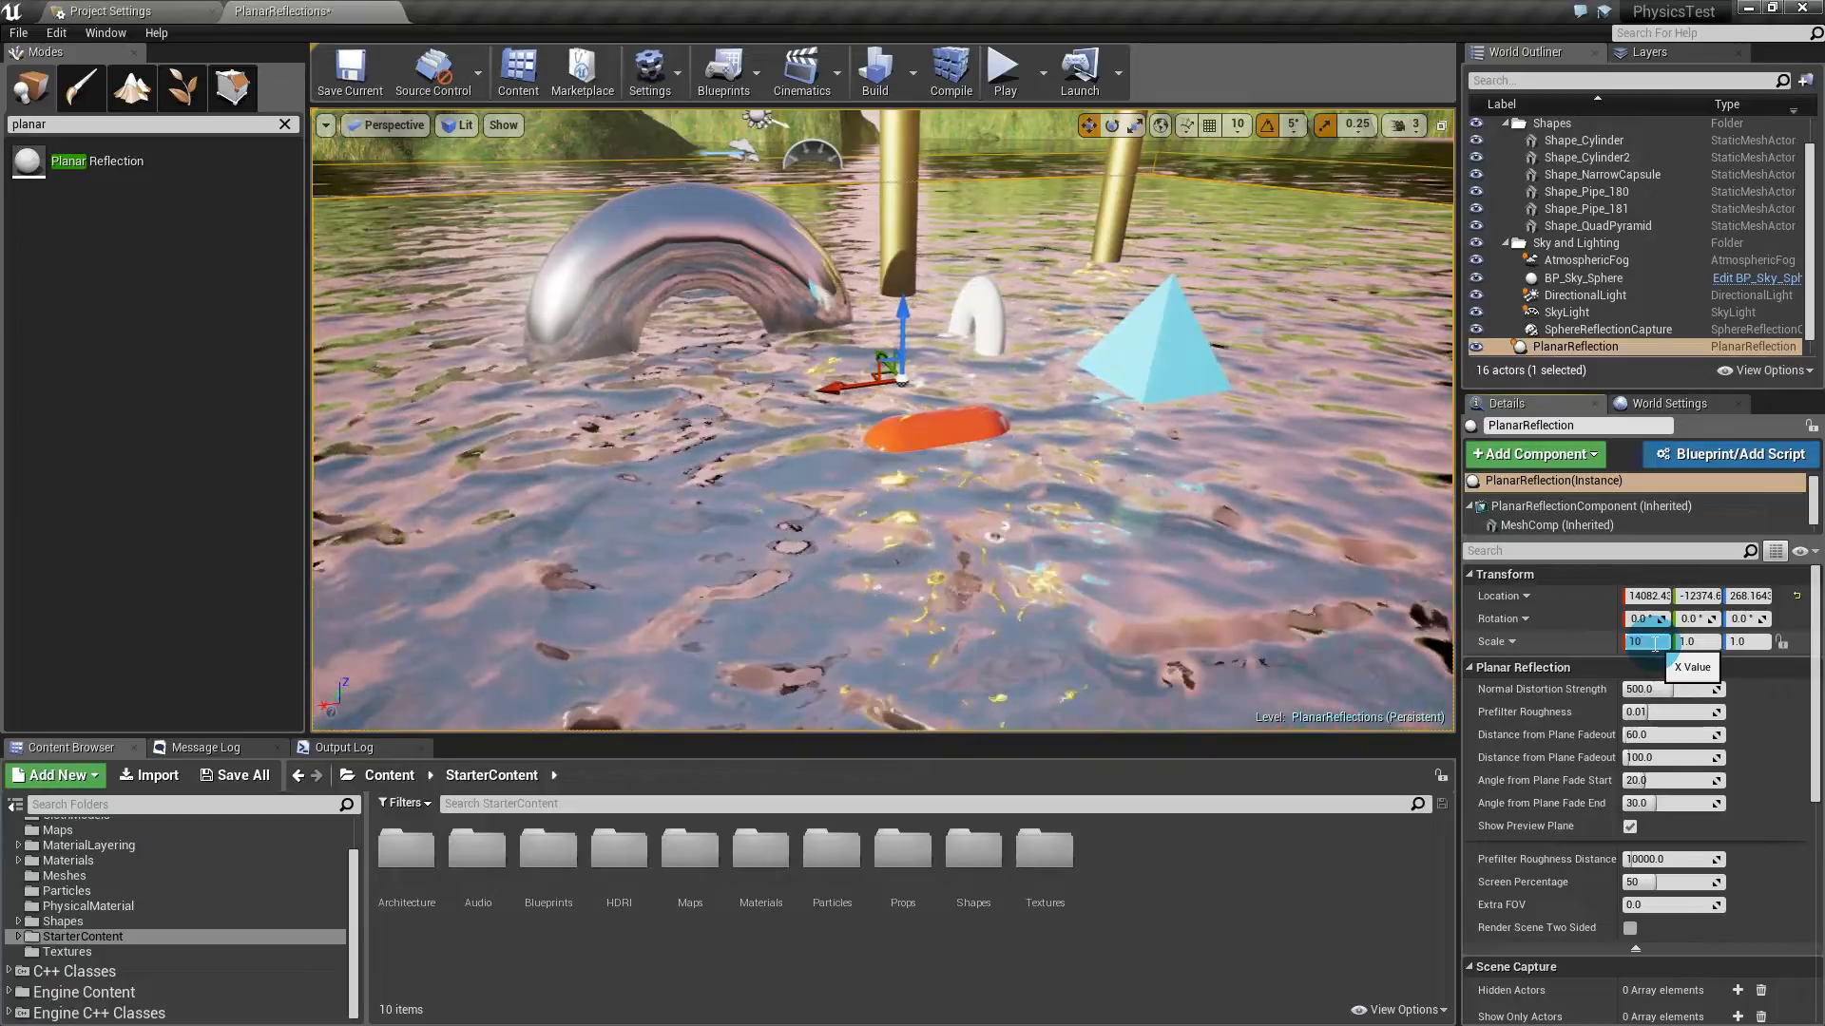
{"action": "type", "text": "10"}
{"action": "key", "text": "Tab"}
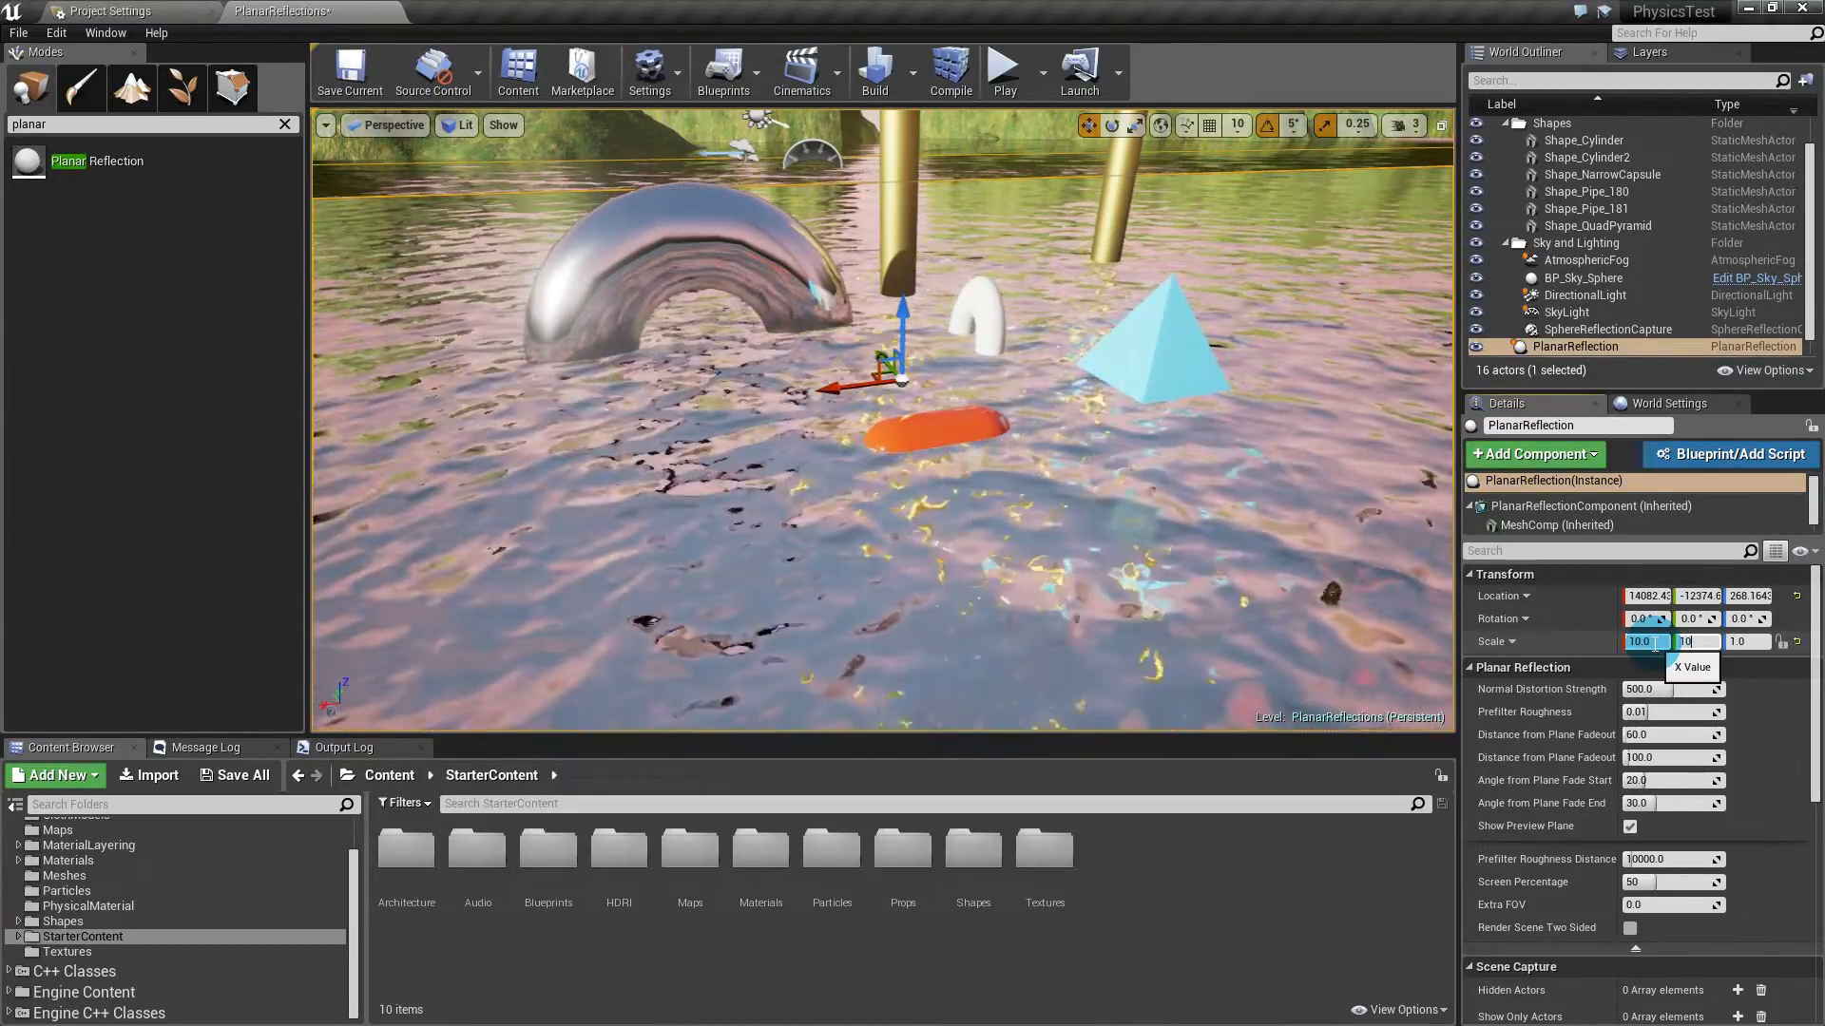
{"action": "key", "text": "Return"}
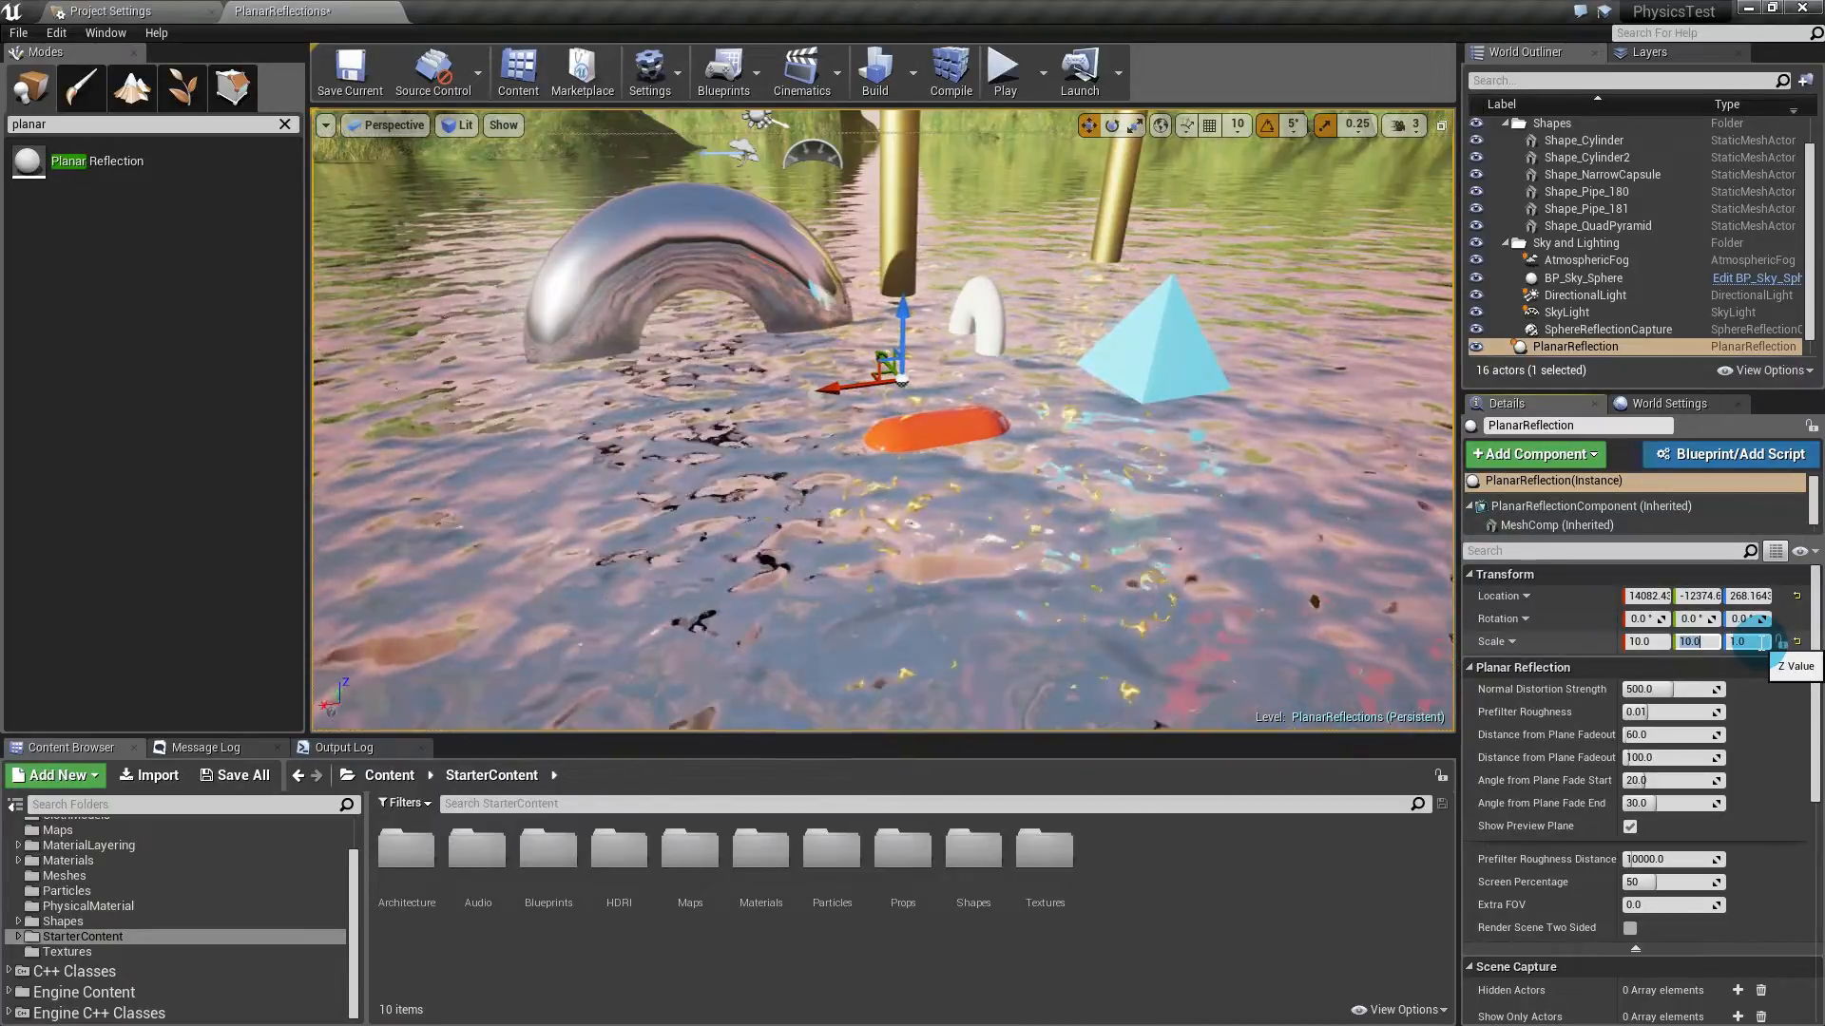
Step: Try Z scales of 0.5 and 2 on the planar reflection, and set the Z scale back to 1
{"action": "left_click", "coordinate": [1761, 642]}
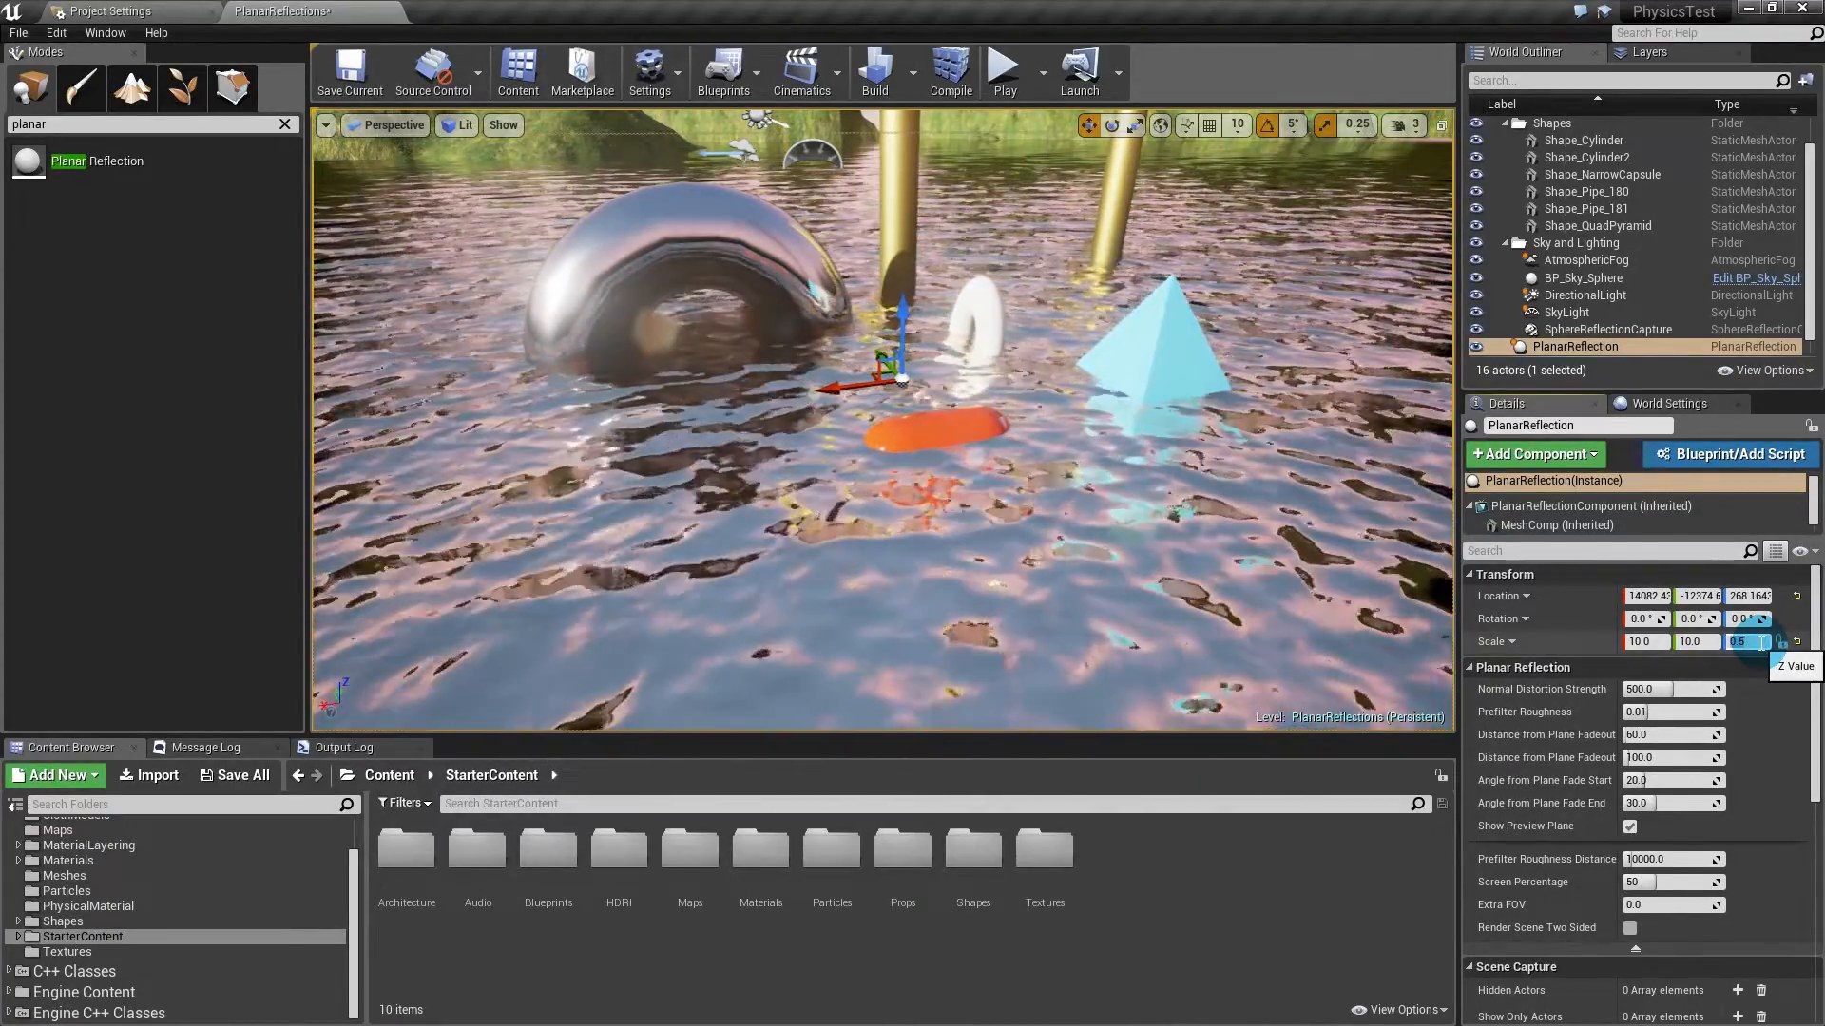
{"action": "type", "text": "2"}
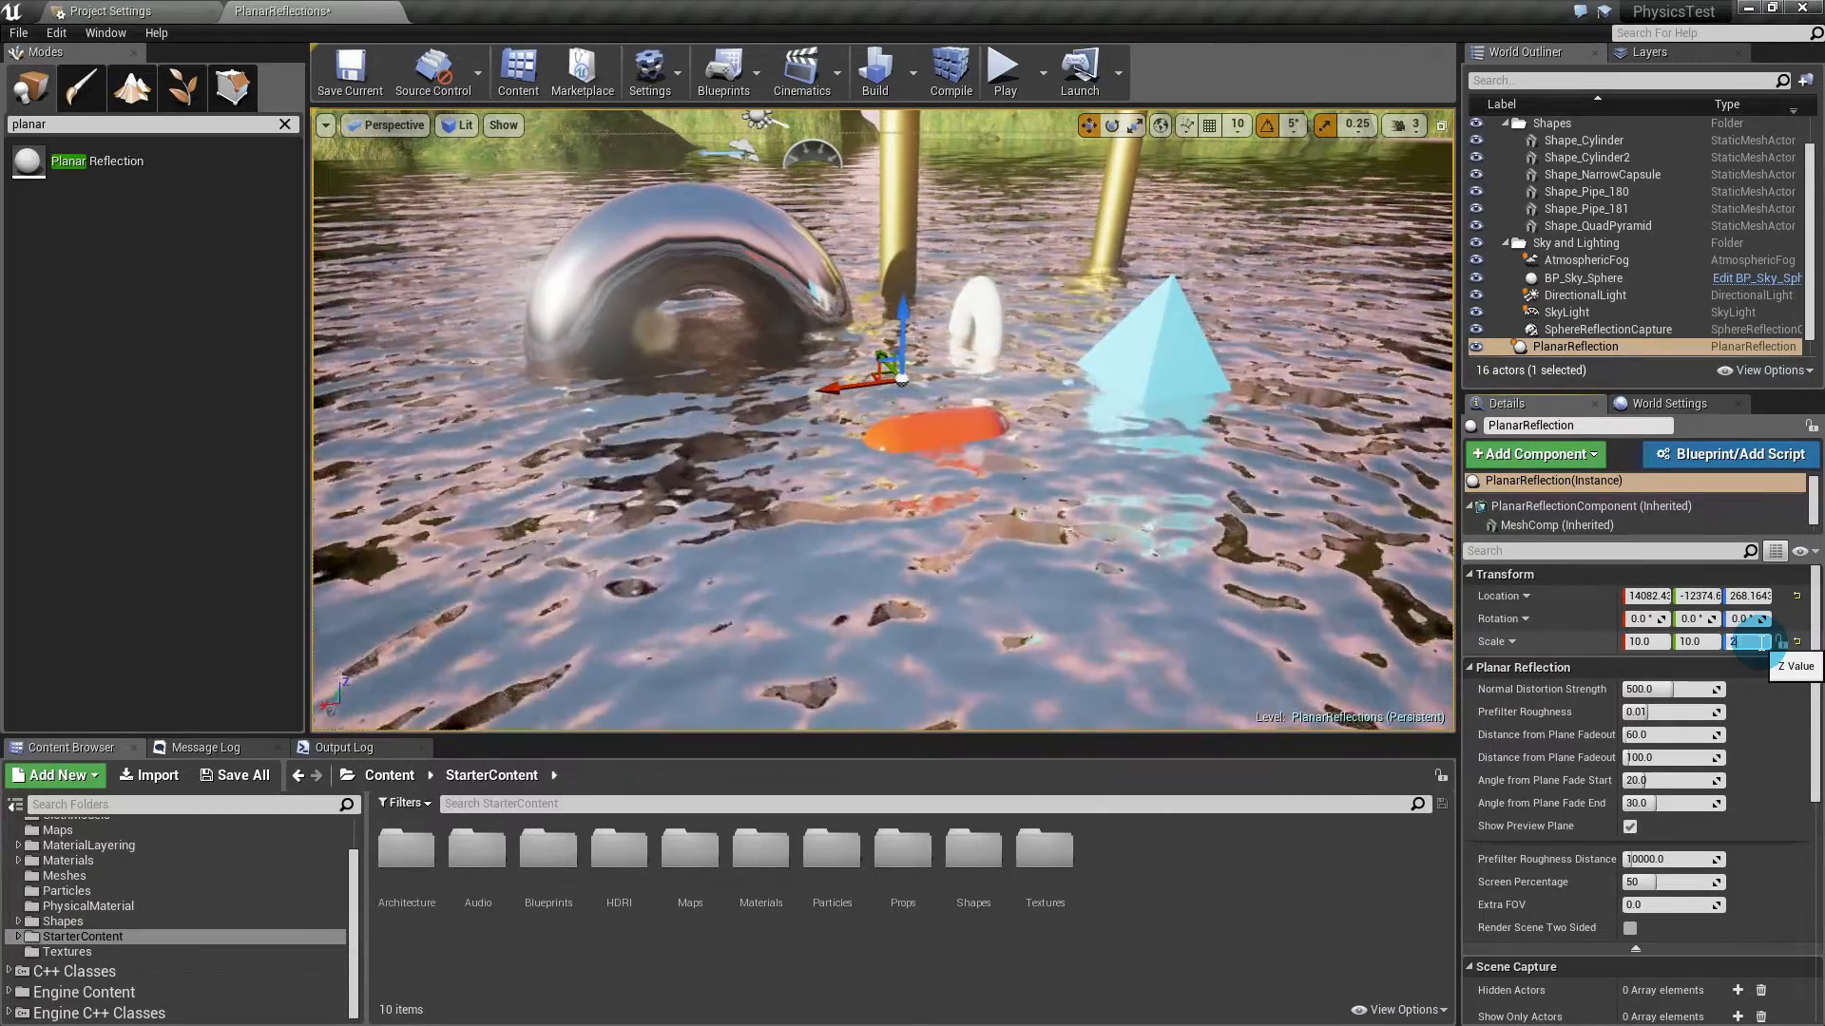
{"action": "type", "text": ".0"}
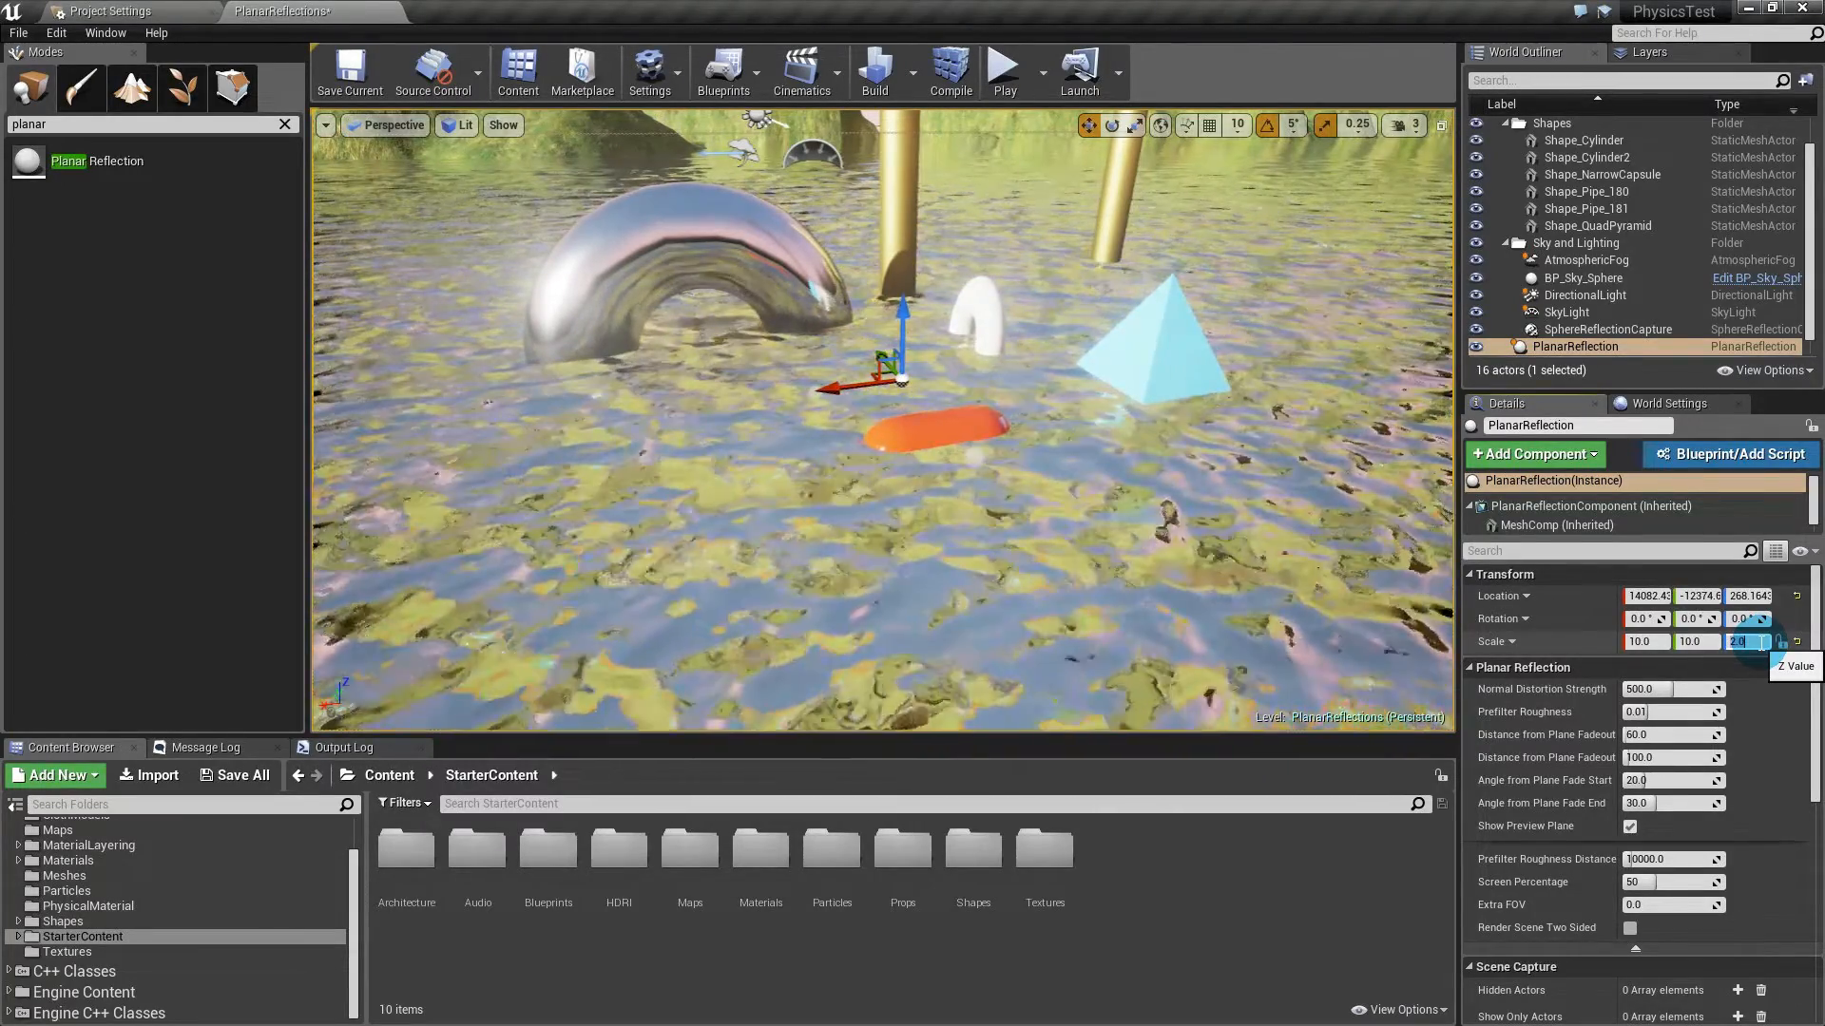
{"action": "type", "text": "1"}
{"action": "key", "text": "Return"}
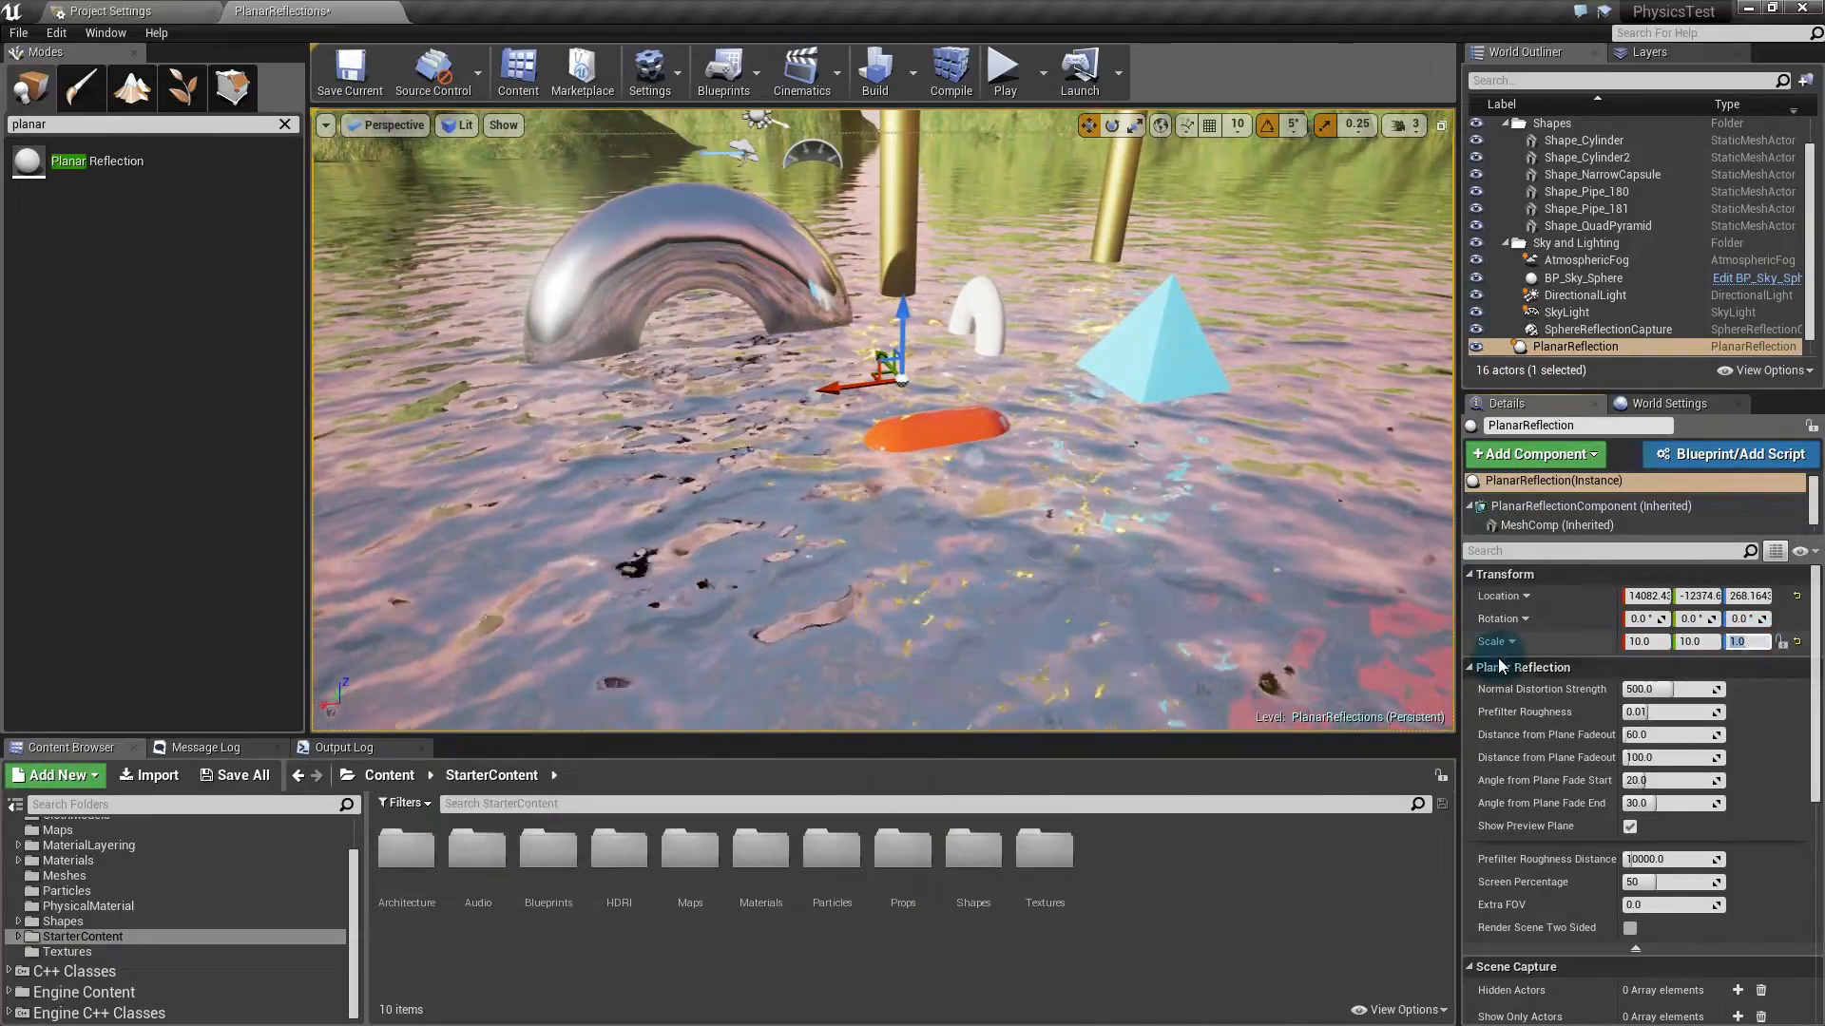
Step: Try Normal Distortion Strengths of 0 and about 55 on the planar reflection, and set the value to 100
{"action": "right_click_drag", "start_coordinate": [1189, 453], "coordinate": [1190, 438]}
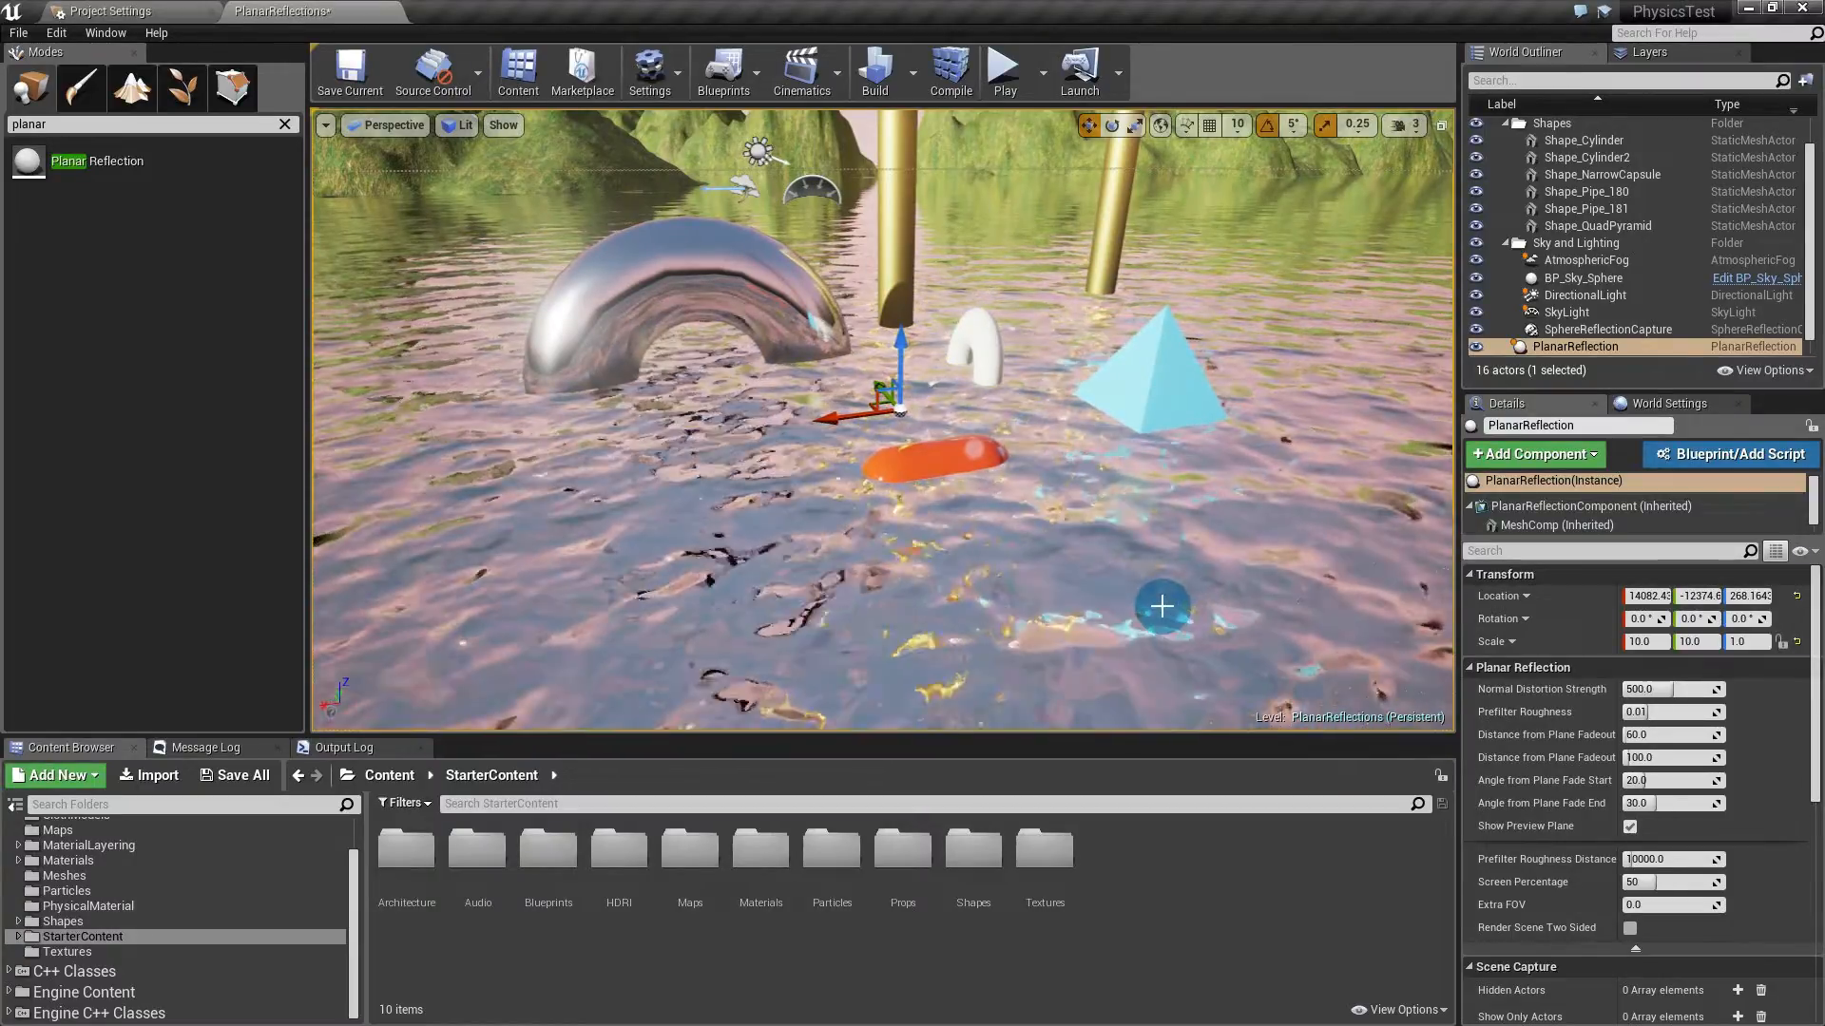
{"action": "right_click_drag", "start_coordinate": [1059, 448], "coordinate": [1062, 405]}
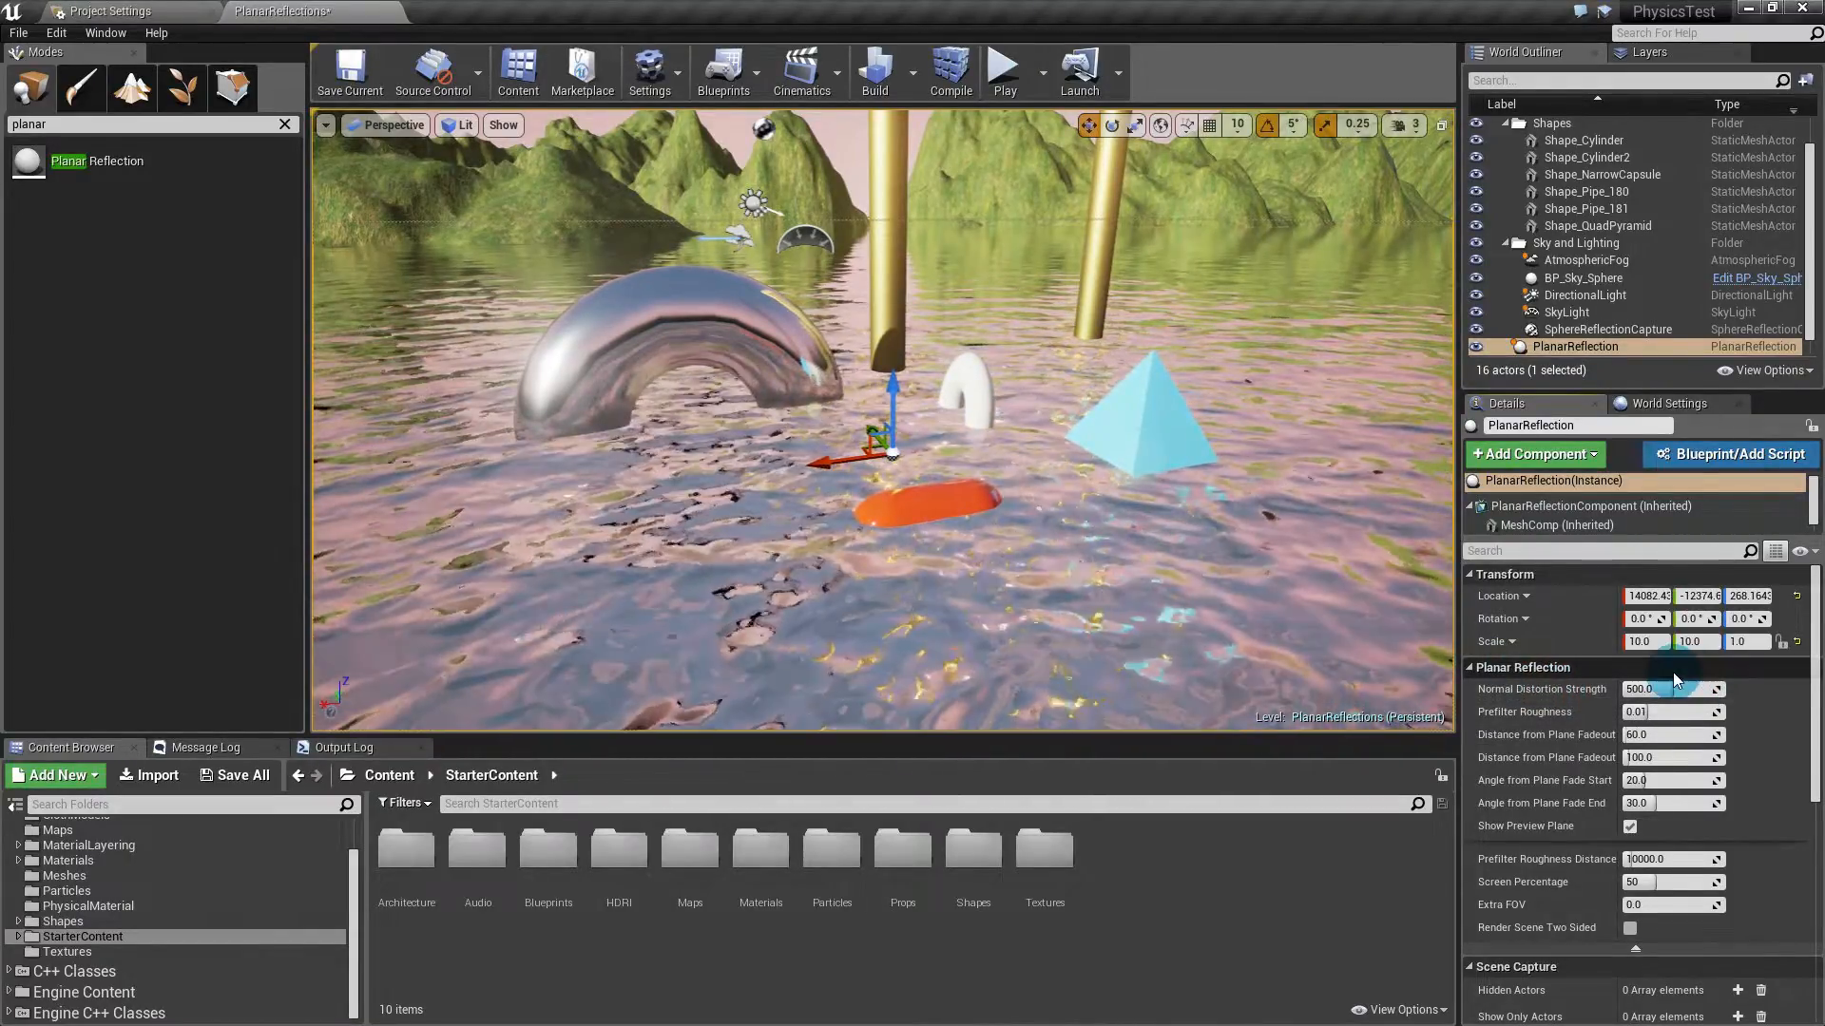
{"action": "left_click_drag", "start_coordinate": [1670, 688], "coordinate": [1570, 637]}
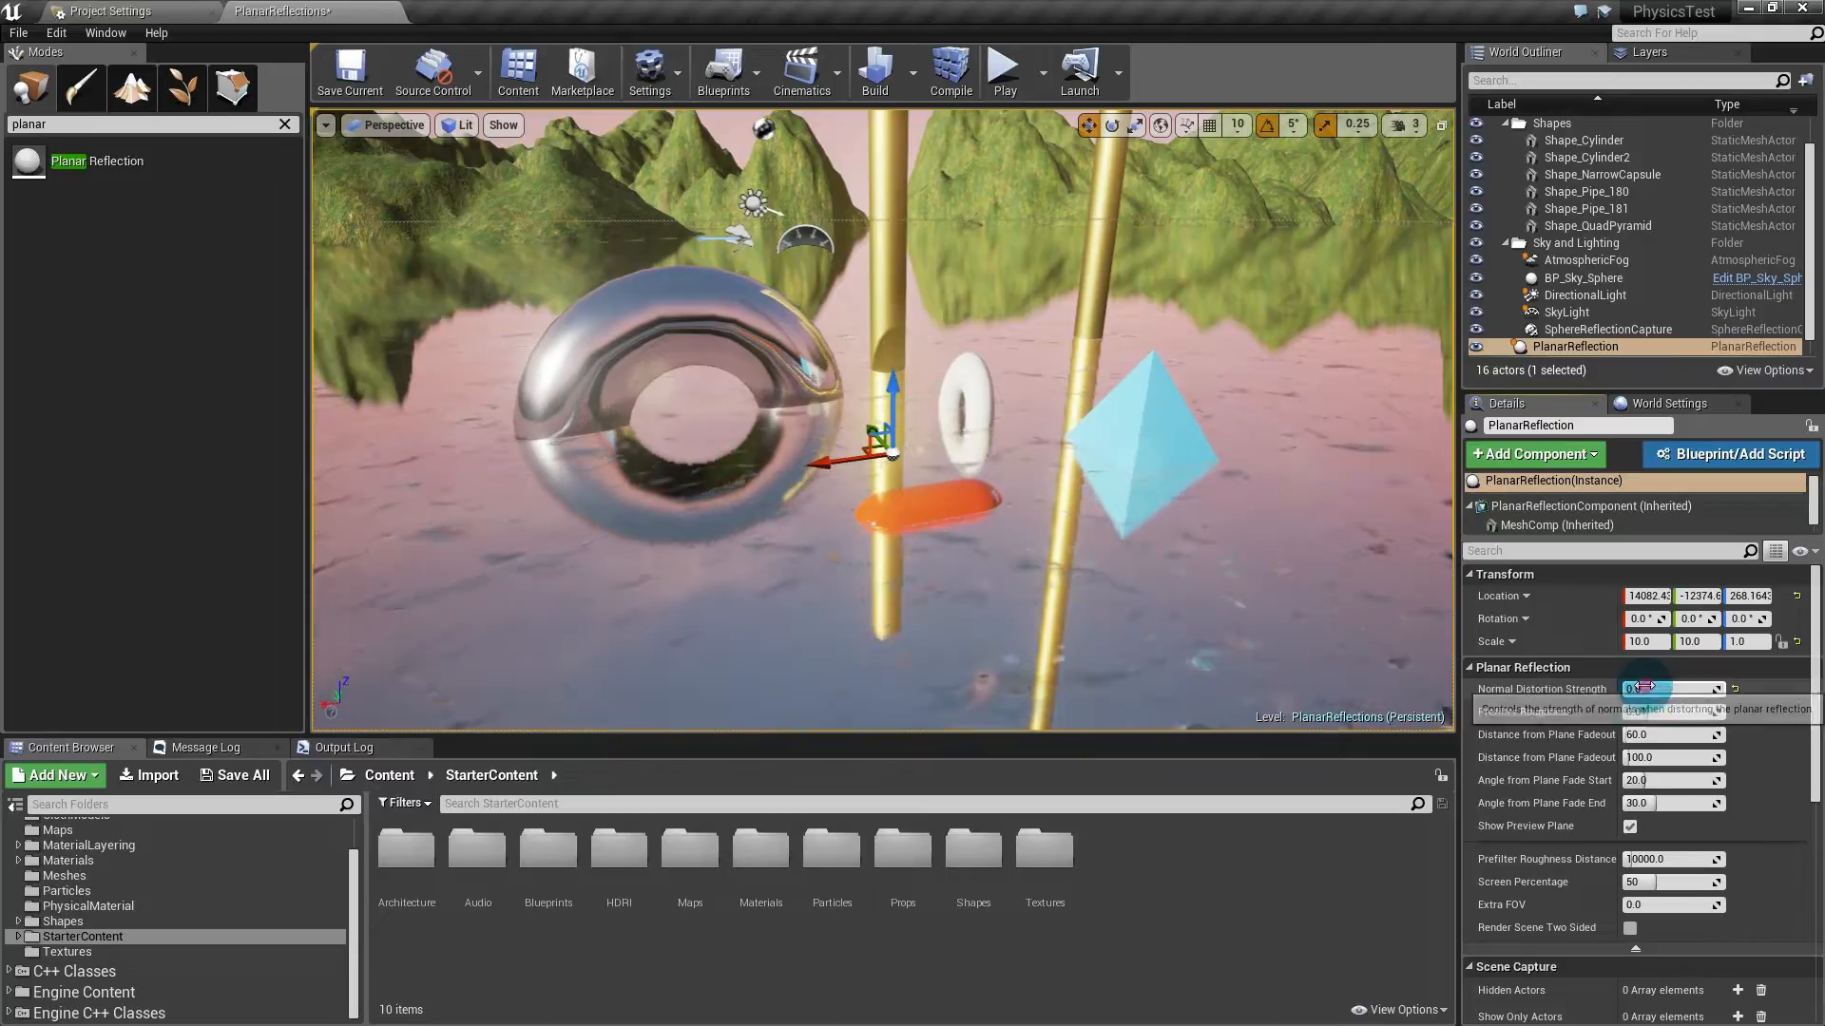
{"action": "left_click_drag", "start_coordinate": [1645, 686], "coordinate": [1701, 689]}
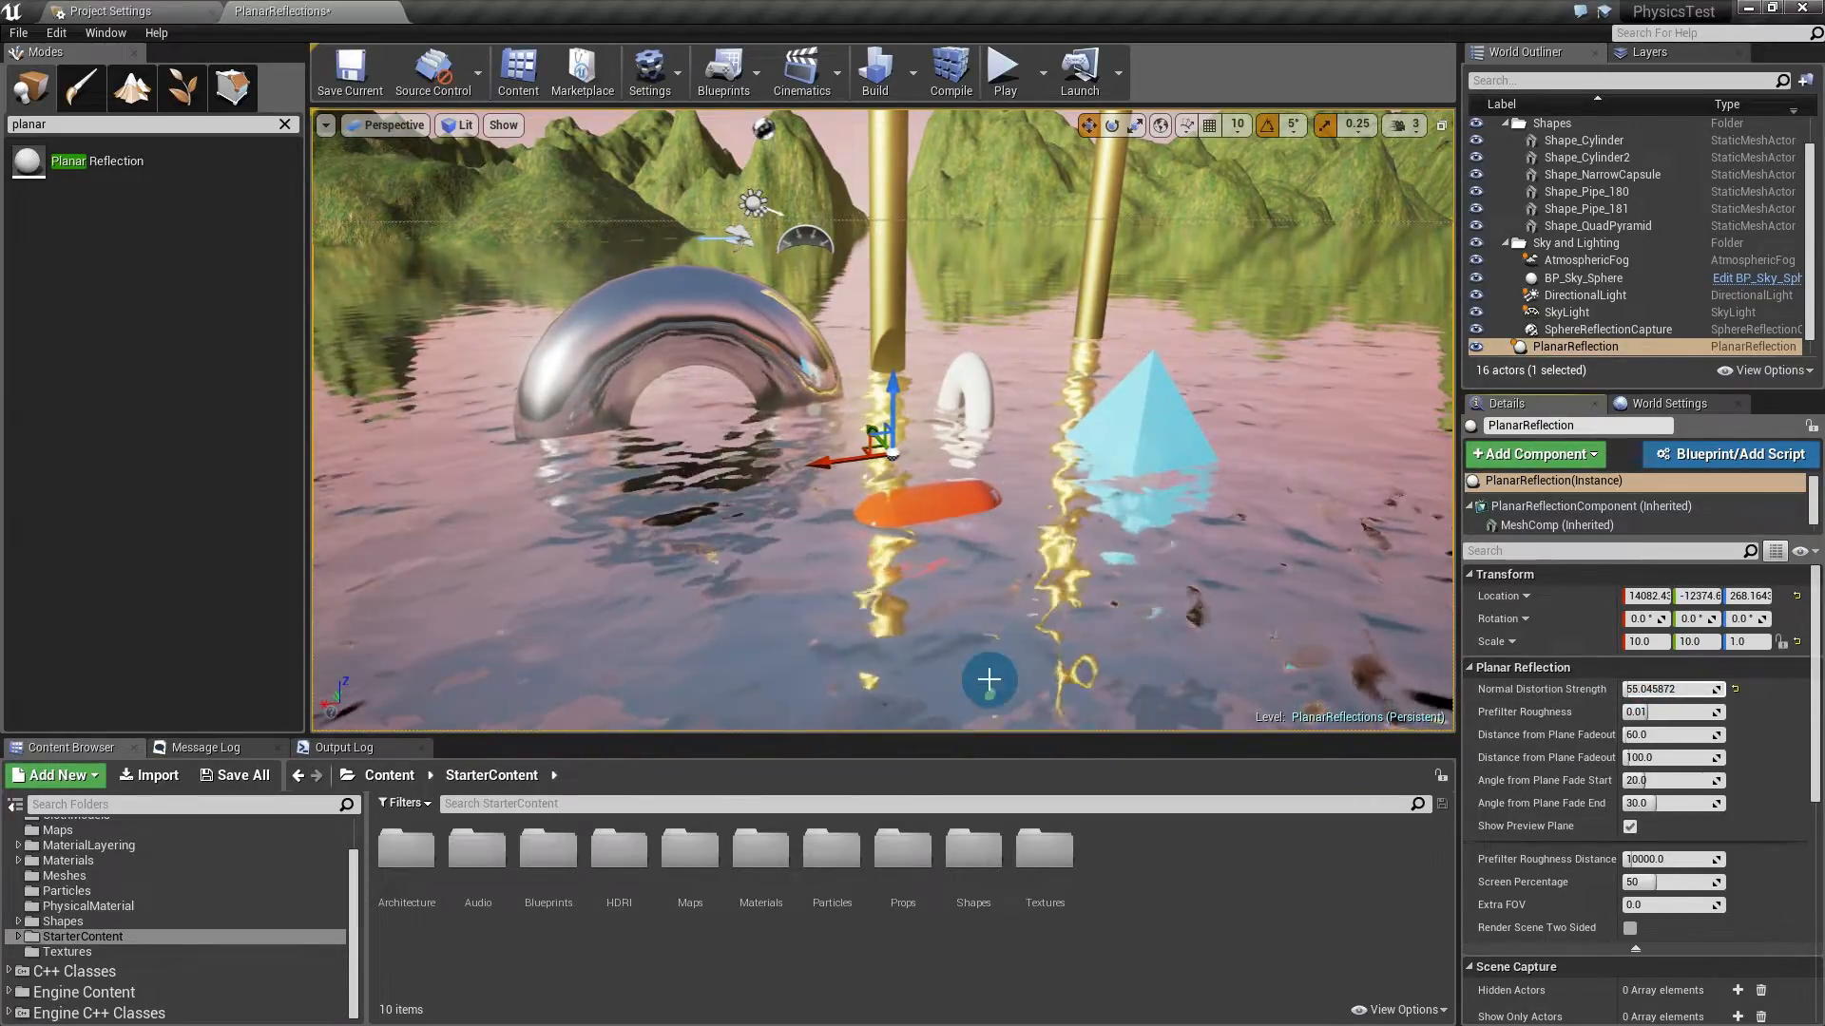
{"action": "left_click", "coordinate": [1649, 689]}
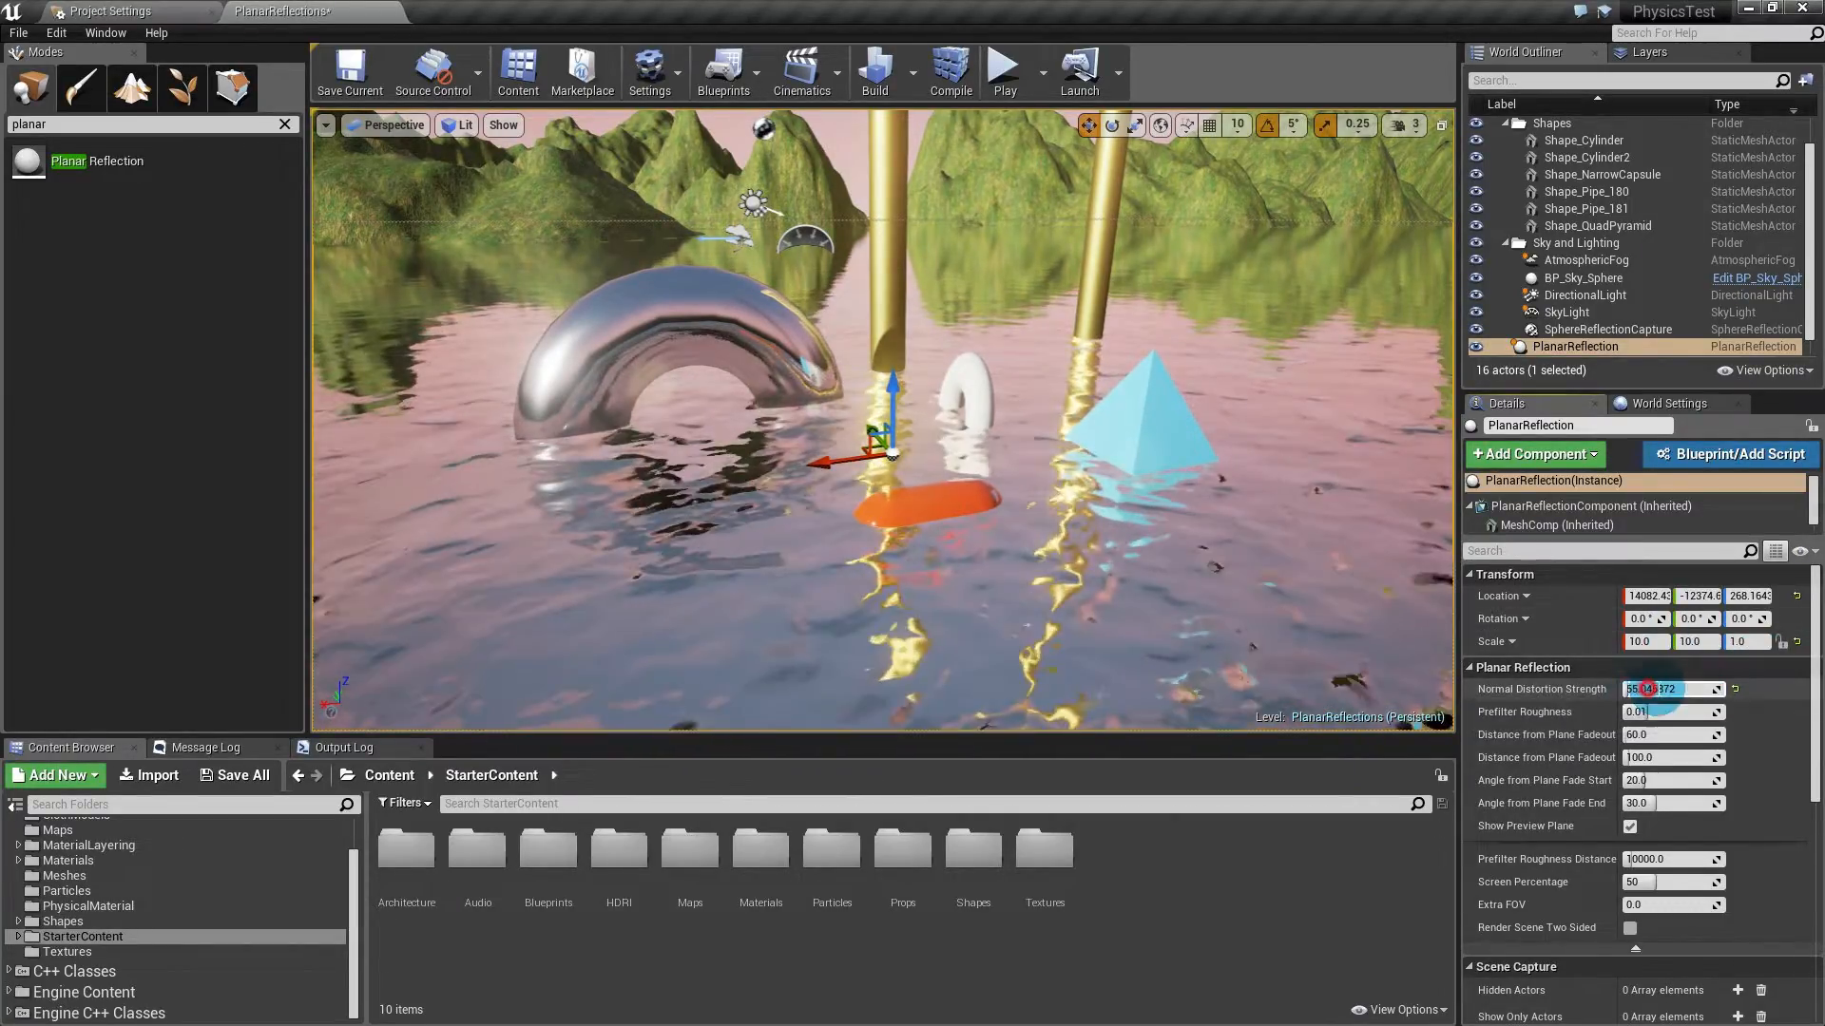
{"action": "type", "text": "100"}
{"action": "key", "text": "Return"}
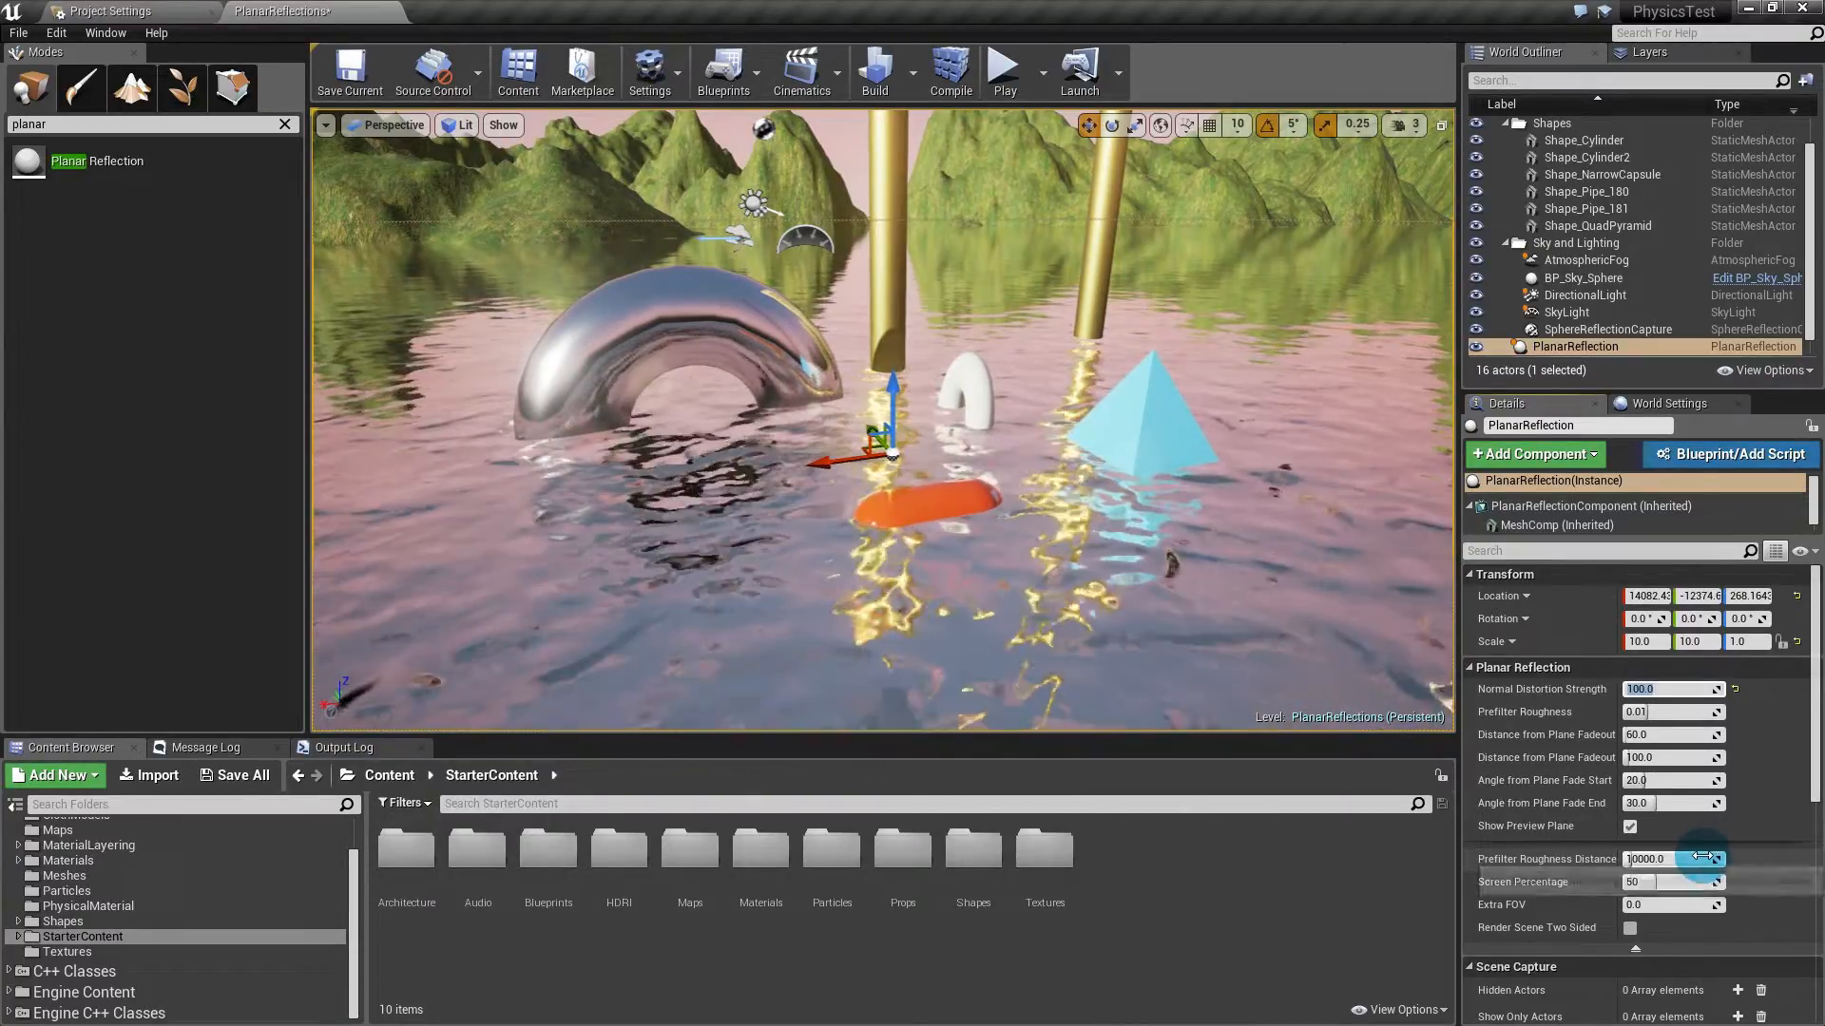
Step: Try a Prefilter Roughness Distance of 0 with a Prefilter Roughness of 0.04, and restore both settings to their defaults
{"action": "left_click_drag", "start_coordinate": [1702, 857], "coordinate": [1699, 857]}
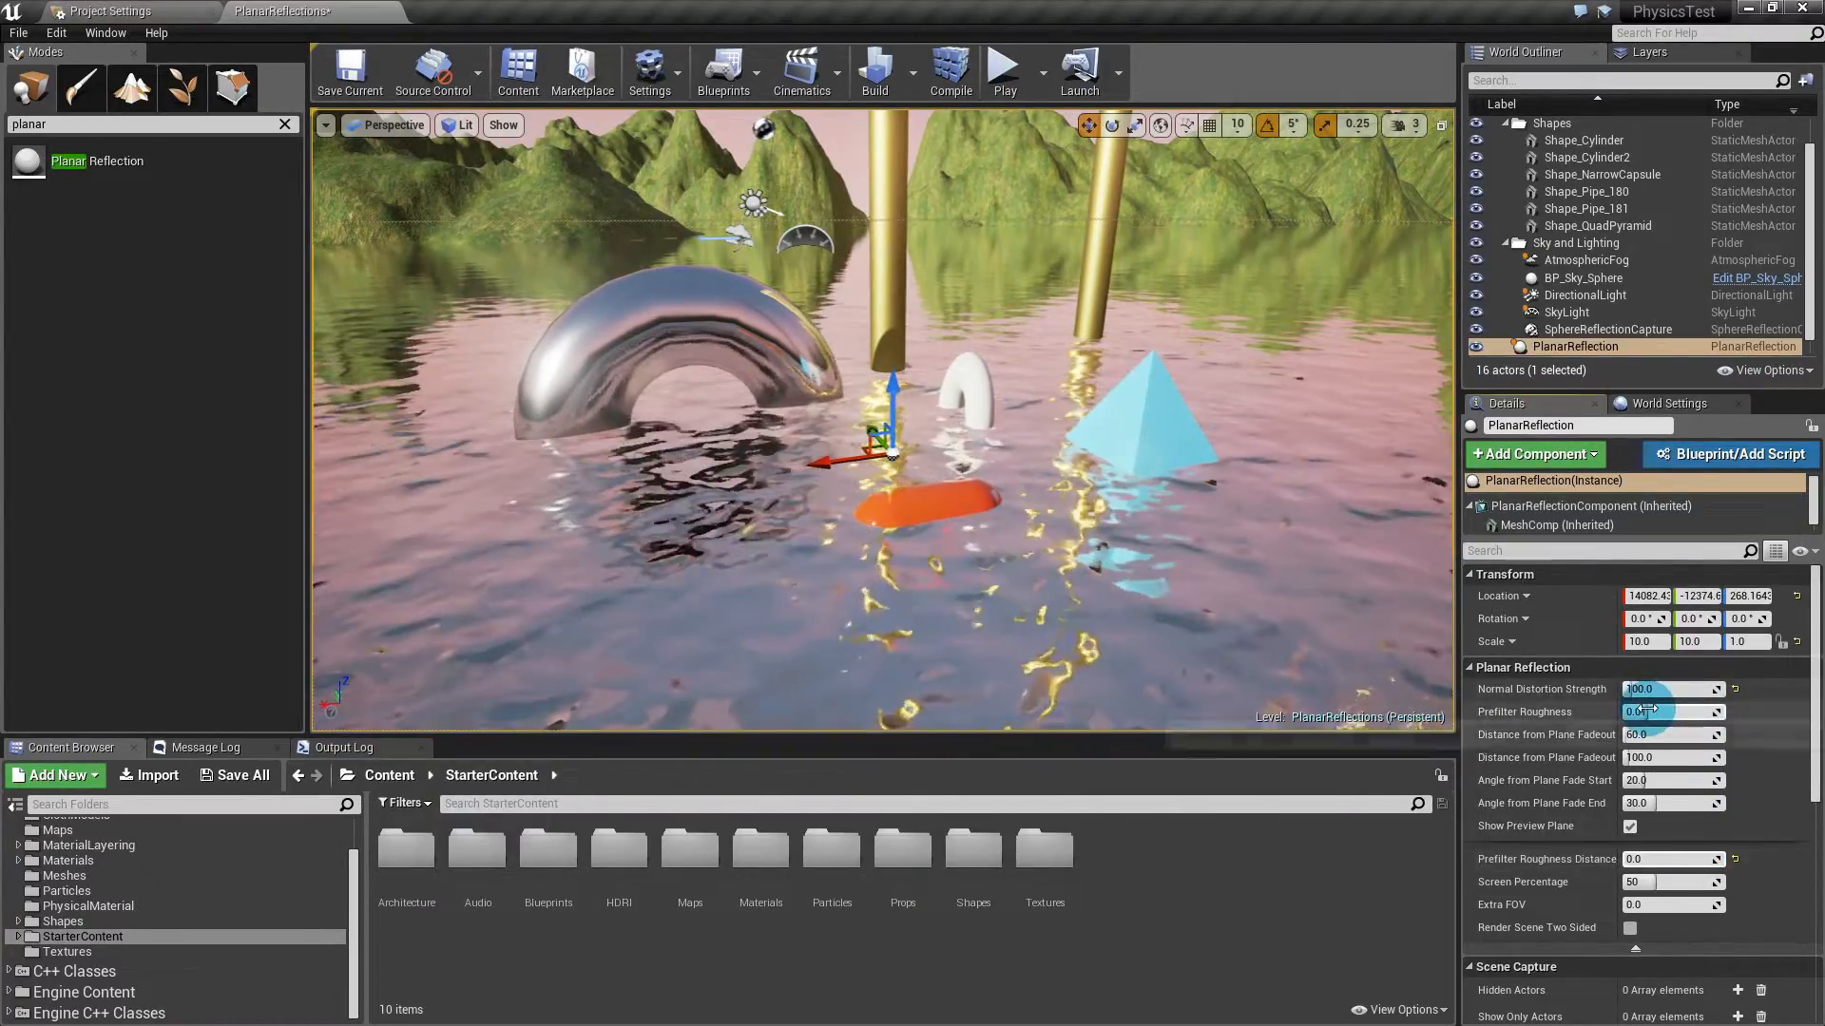
{"action": "left_click_drag", "start_coordinate": [1651, 714], "coordinate": [1713, 714]}
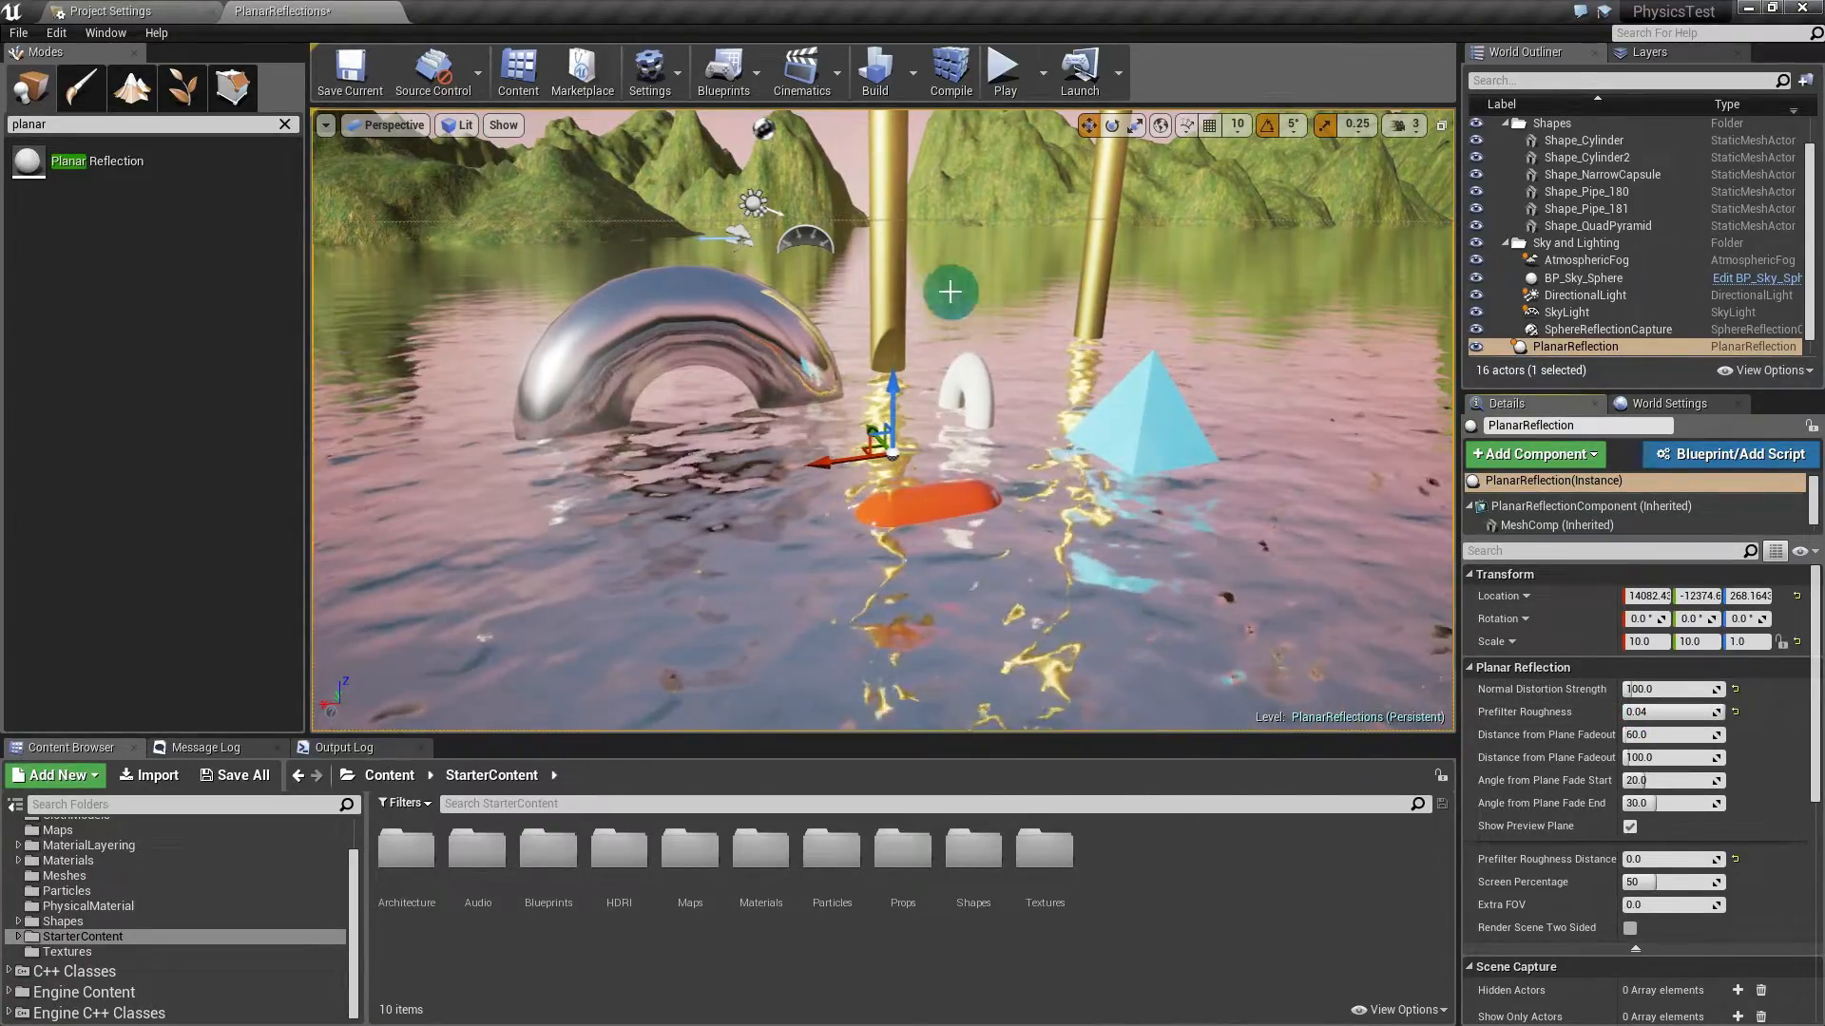
{"action": "left_click", "coordinate": [1697, 710]}
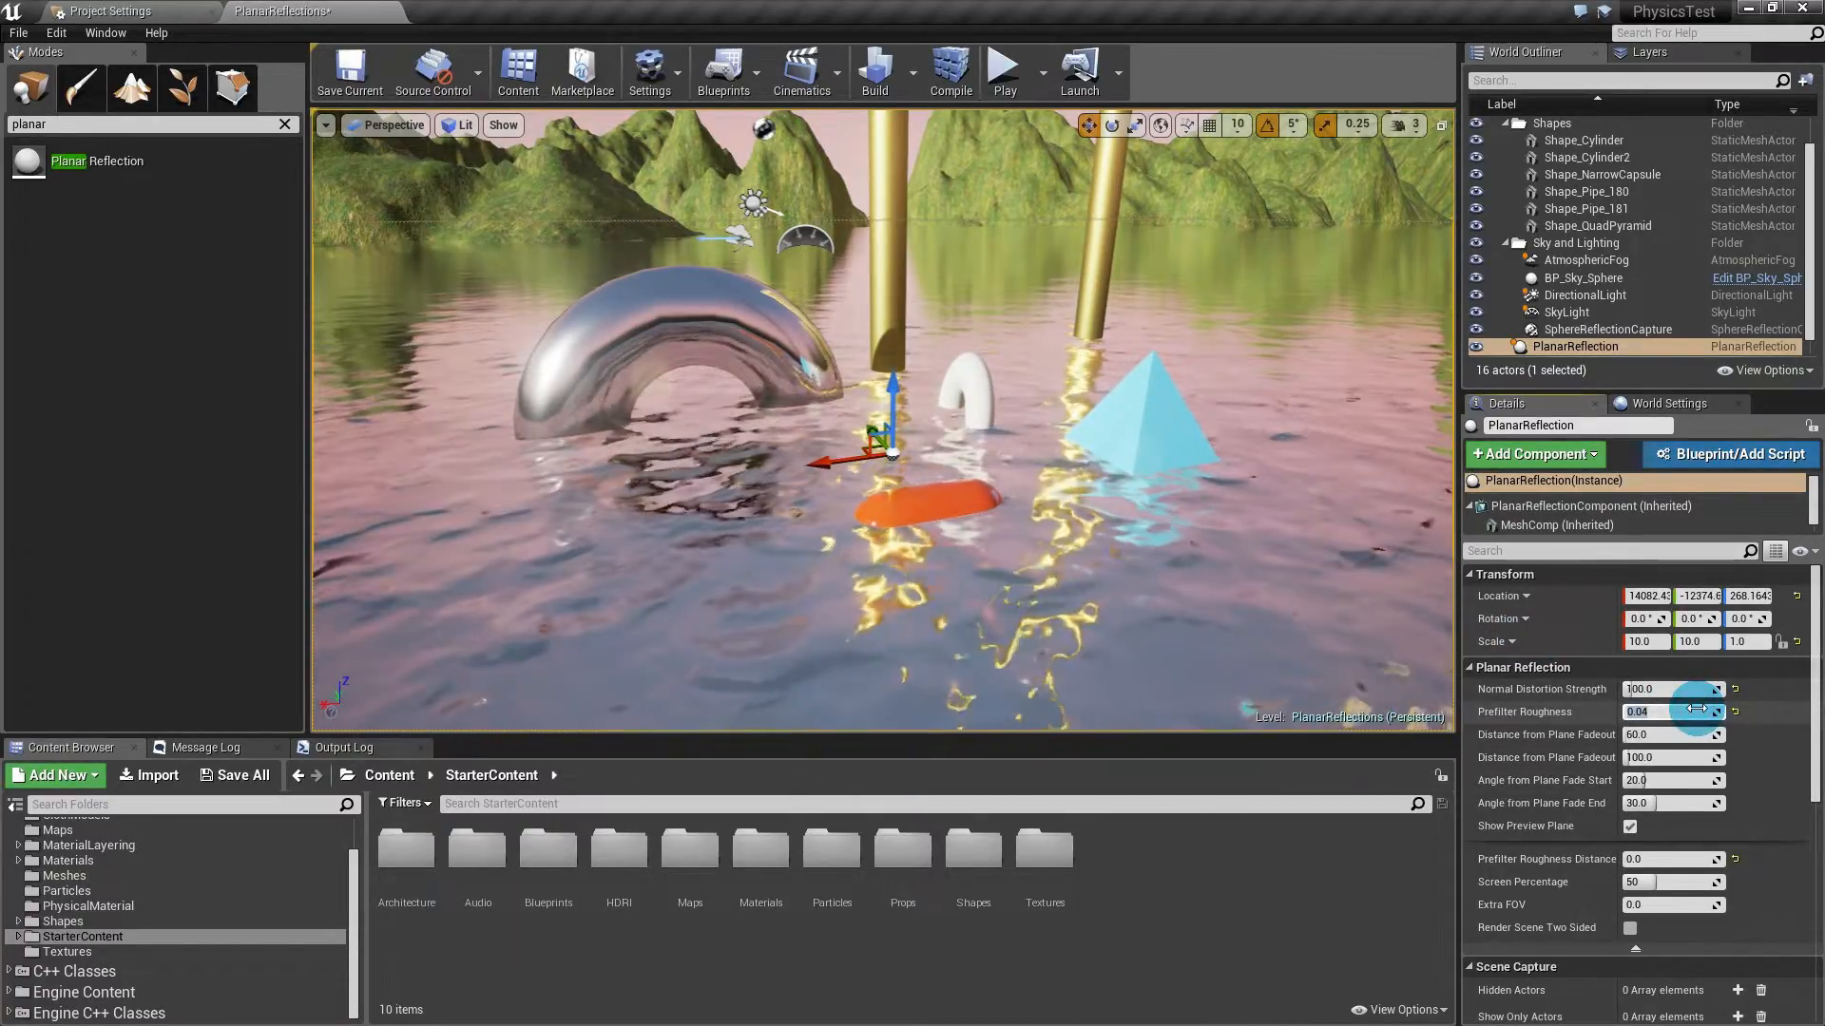
{"action": "type", "text": "0."}
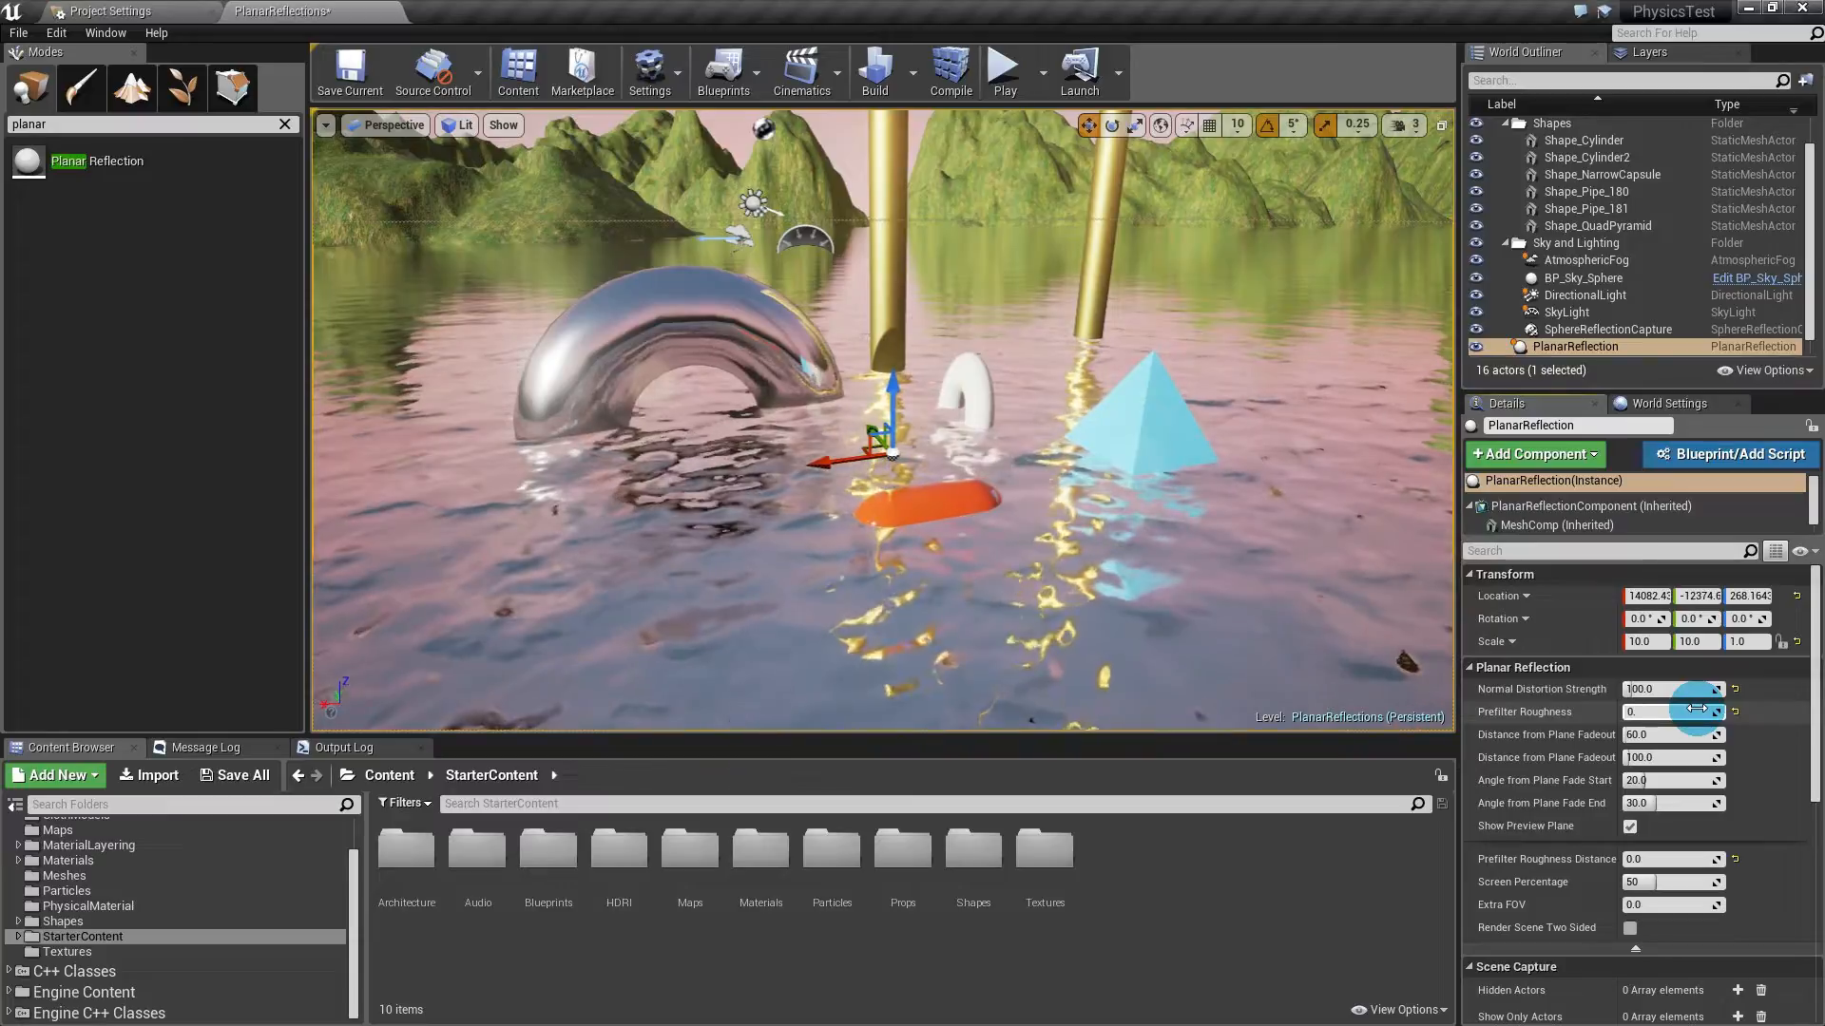
{"action": "left_click_drag", "start_coordinate": [1641, 862], "coordinate": [1657, 862]}
{"action": "left_click", "coordinate": [1734, 860]}
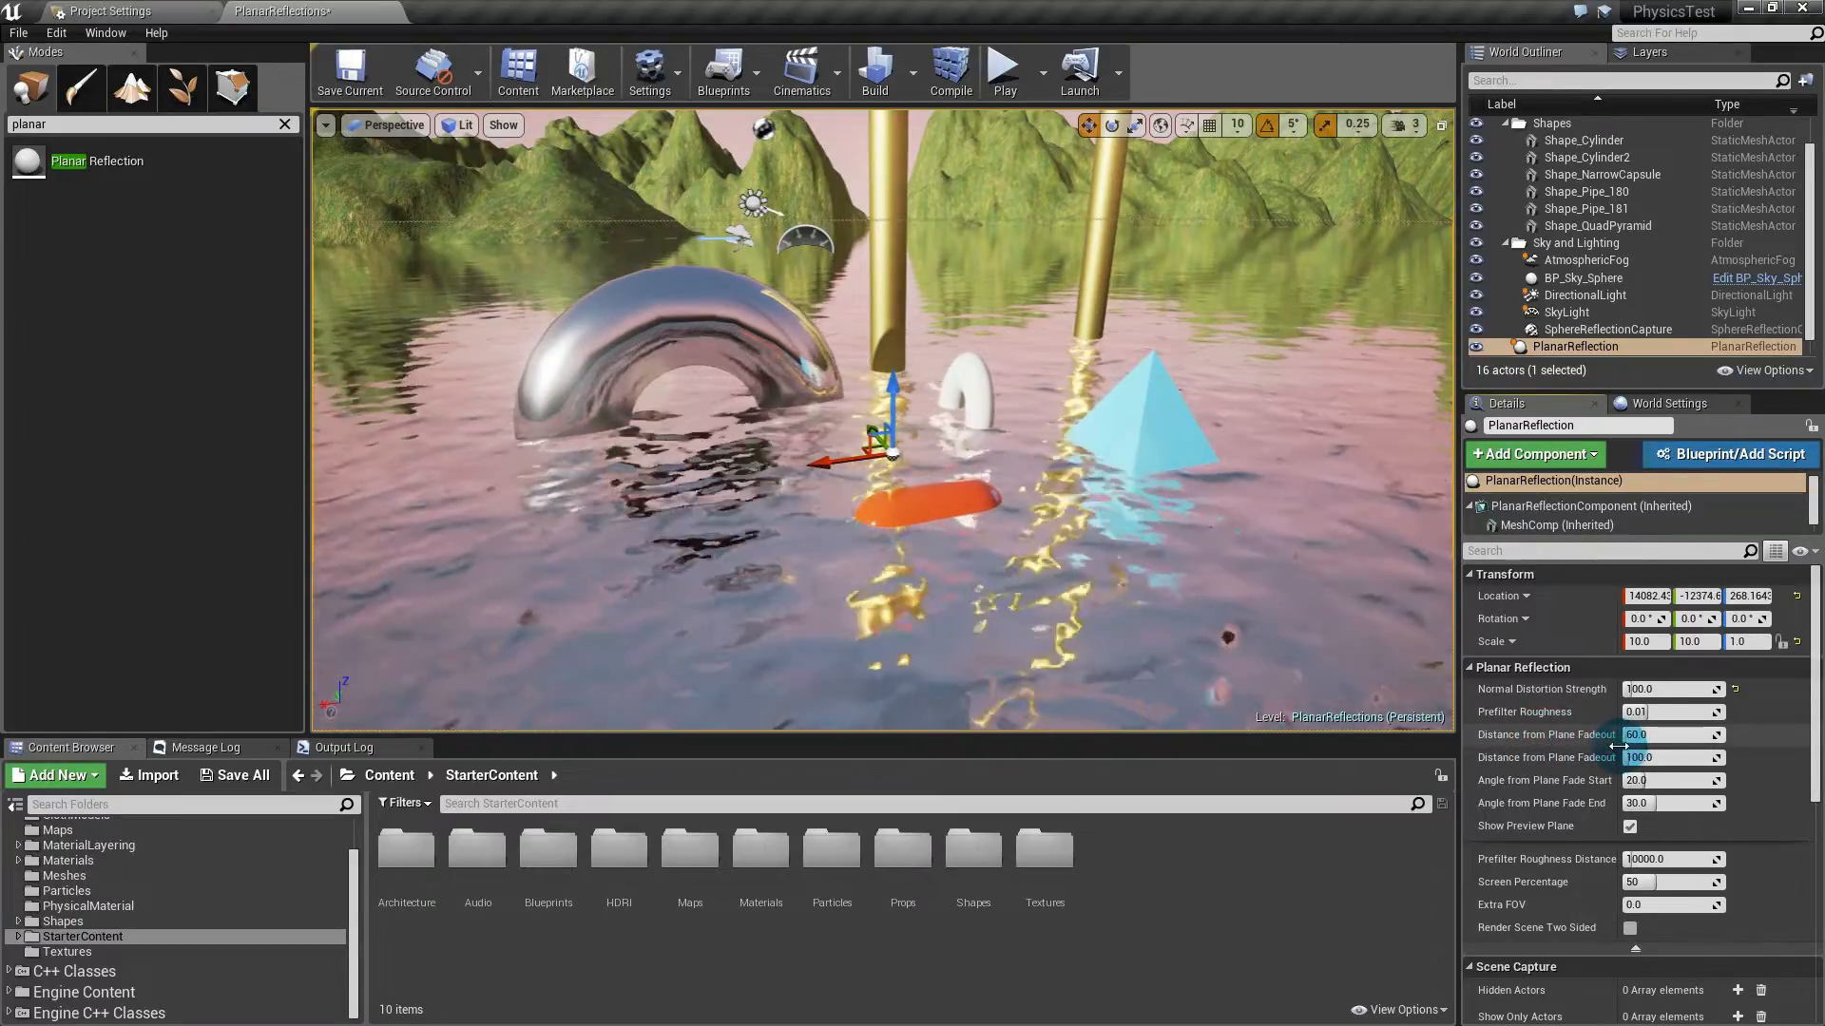
Step: Widen the property names column in the details, and place the Shape_Plane mesh from the Shapes folder on the water beside the orange capsule
{"action": "left_click_drag", "start_coordinate": [1621, 753], "coordinate": [1654, 753]}
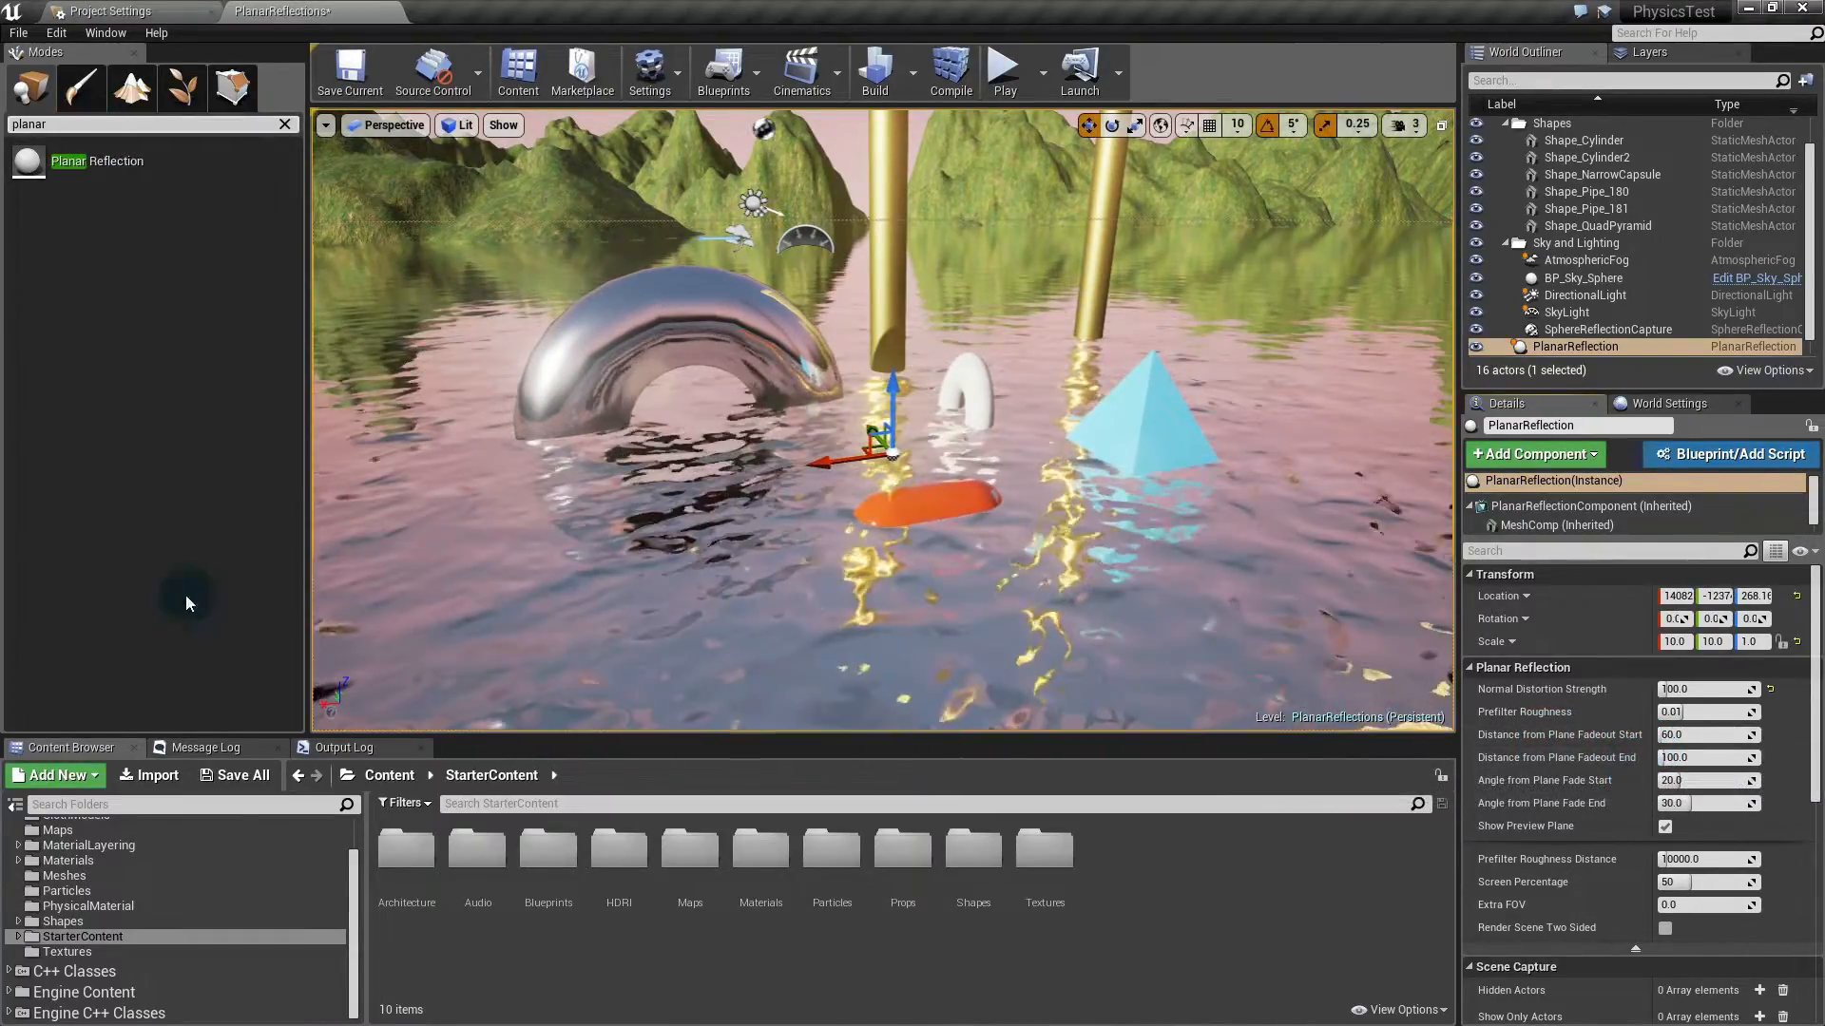
{"action": "left_click", "coordinate": [63, 921]}
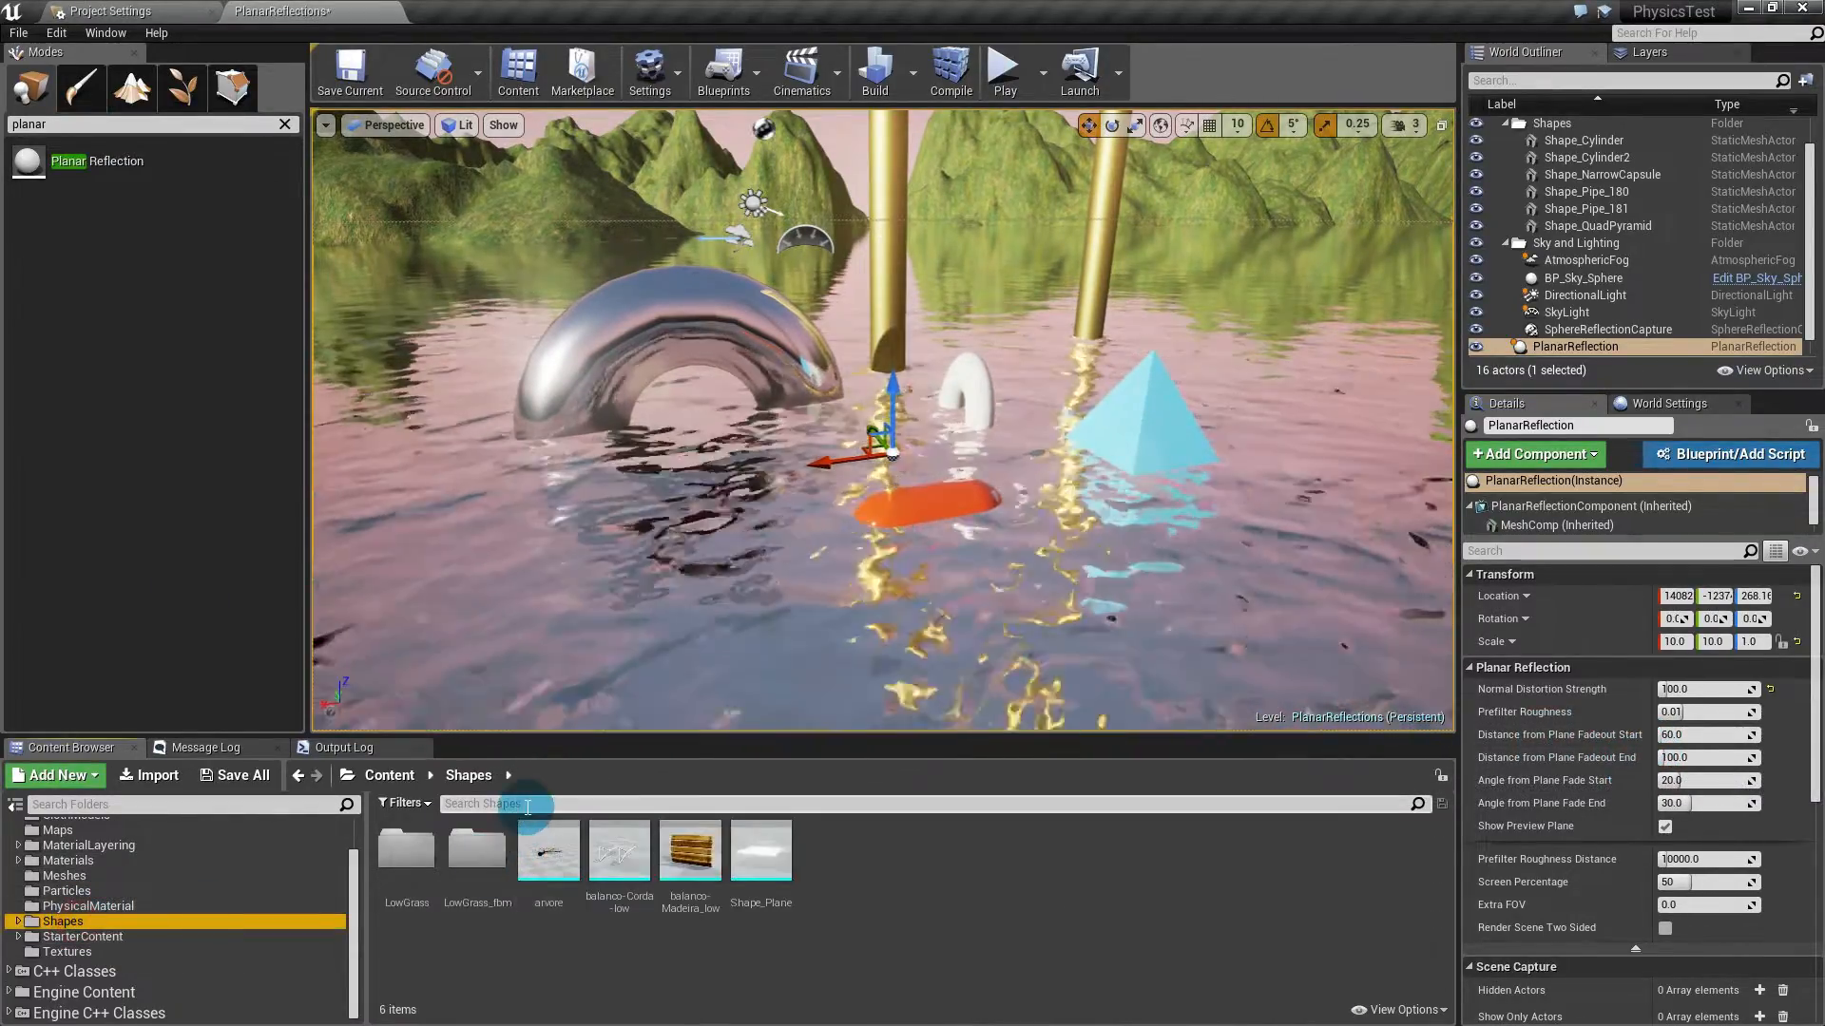
{"action": "left_click_drag", "start_coordinate": [760, 850], "coordinate": [737, 490]}
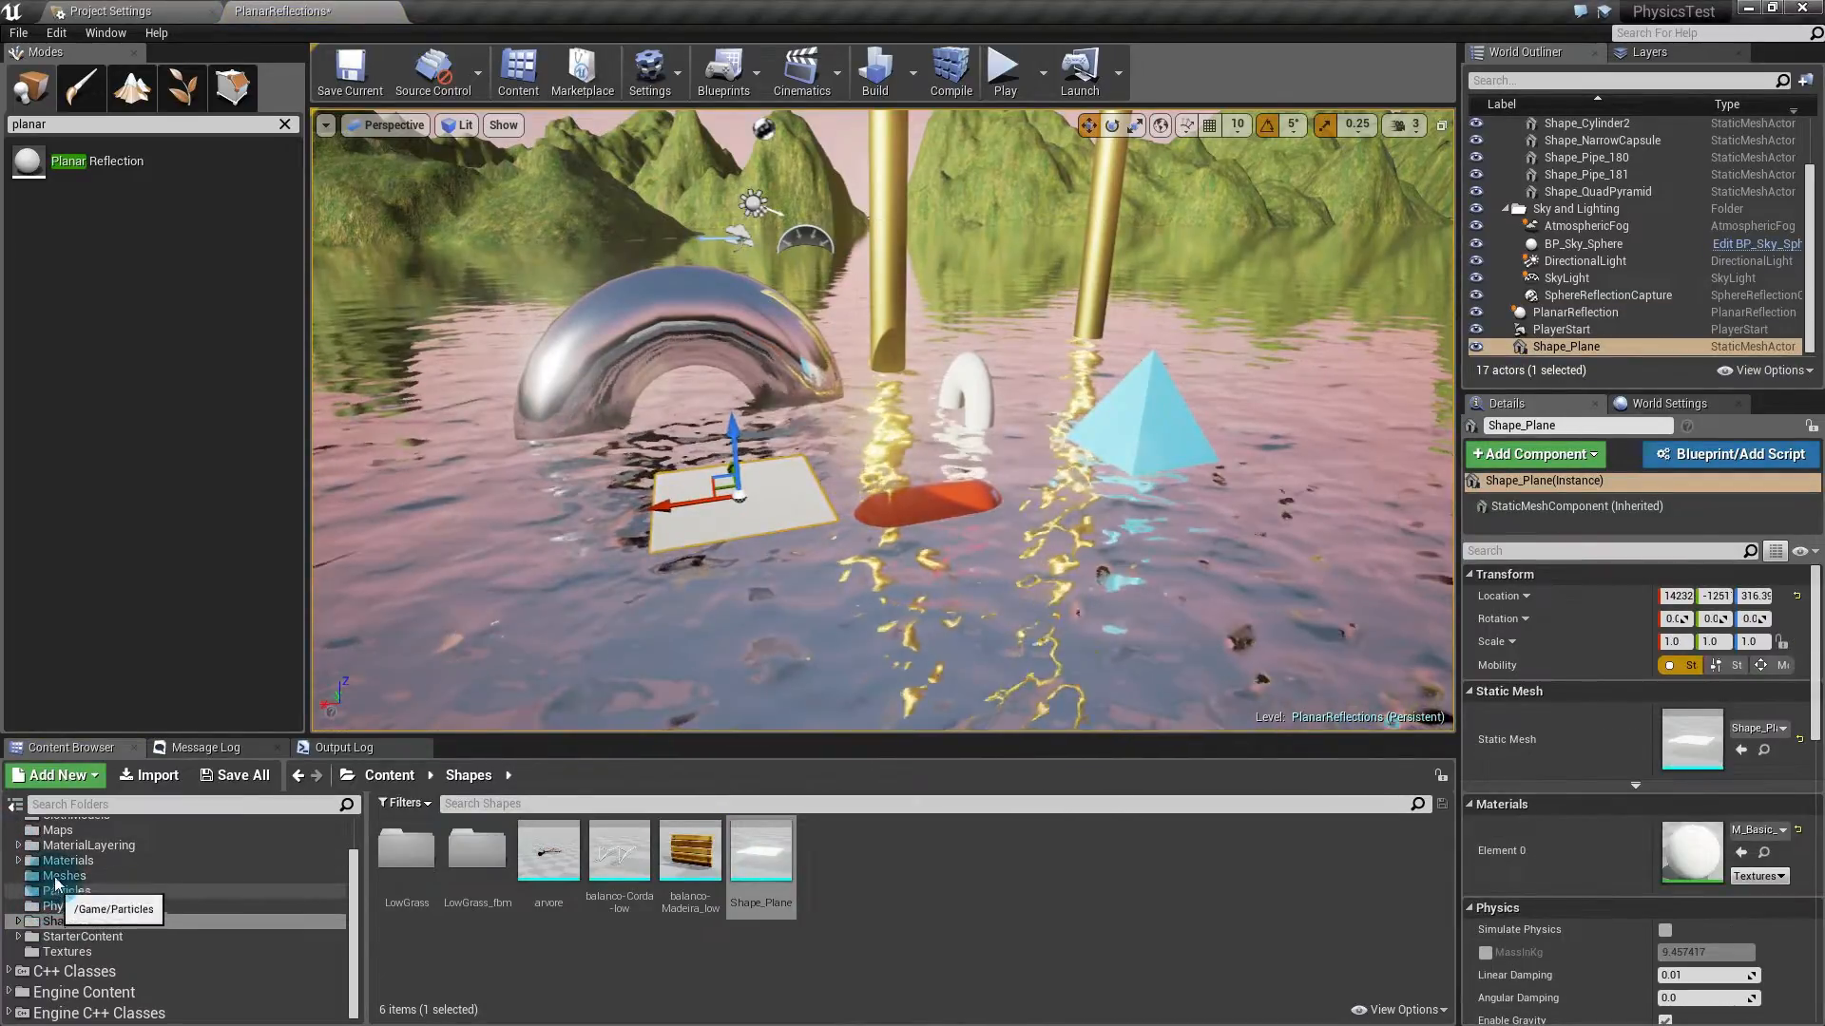
Step: Apply the M_Mirror material from the Materials/Shaders folder to the new plane
{"action": "left_click", "coordinate": [61, 862]}
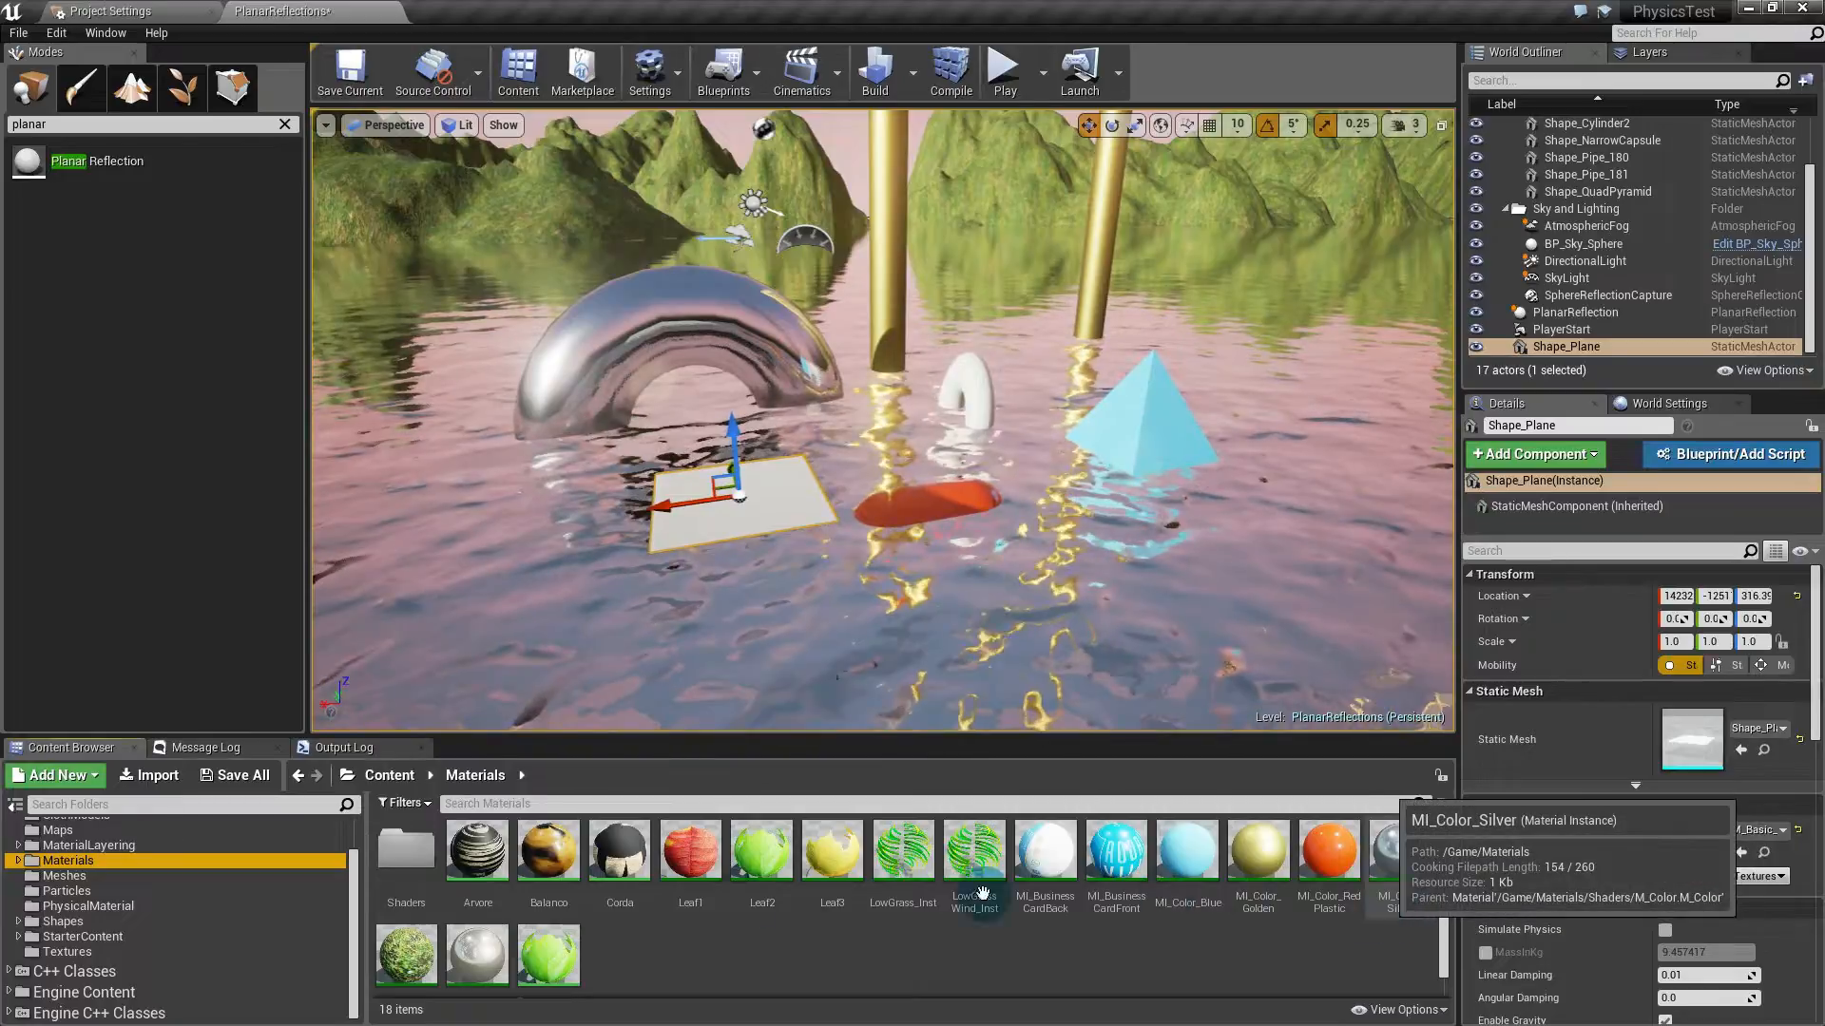
{"action": "double_click", "coordinate": [394, 853]}
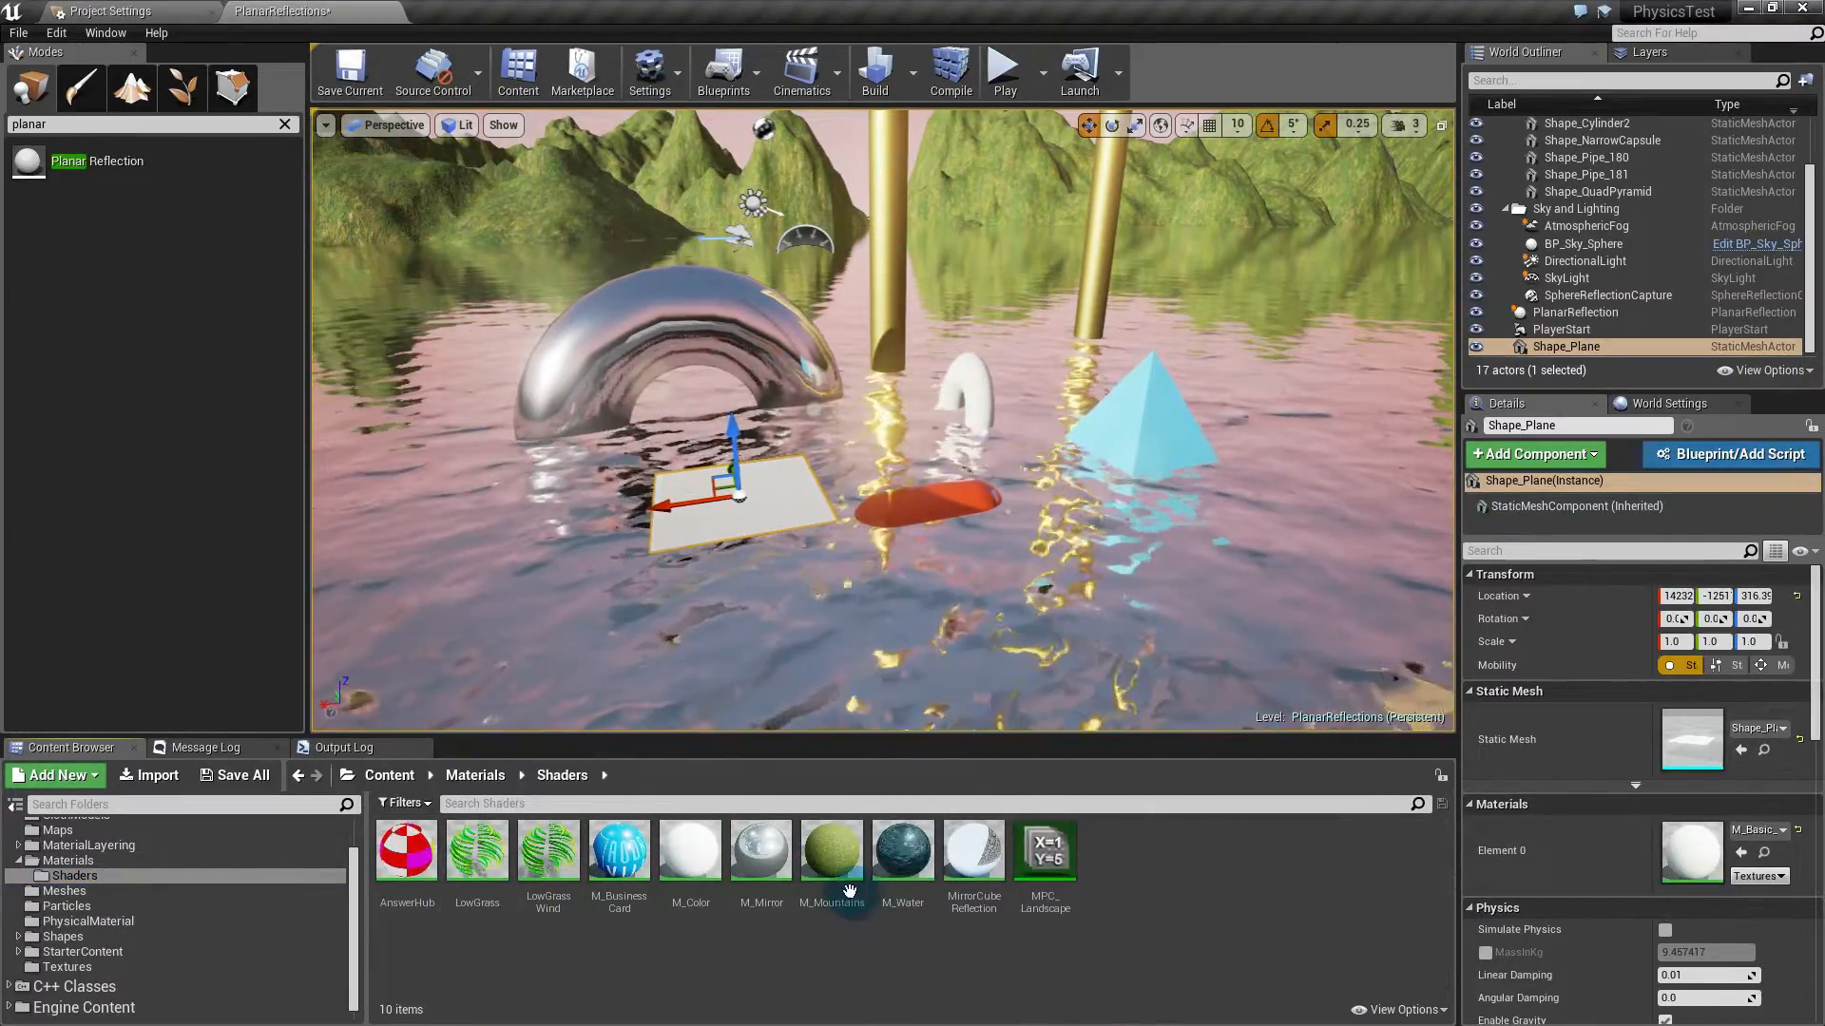
{"action": "left_click_drag", "start_coordinate": [779, 849], "coordinate": [739, 475]}
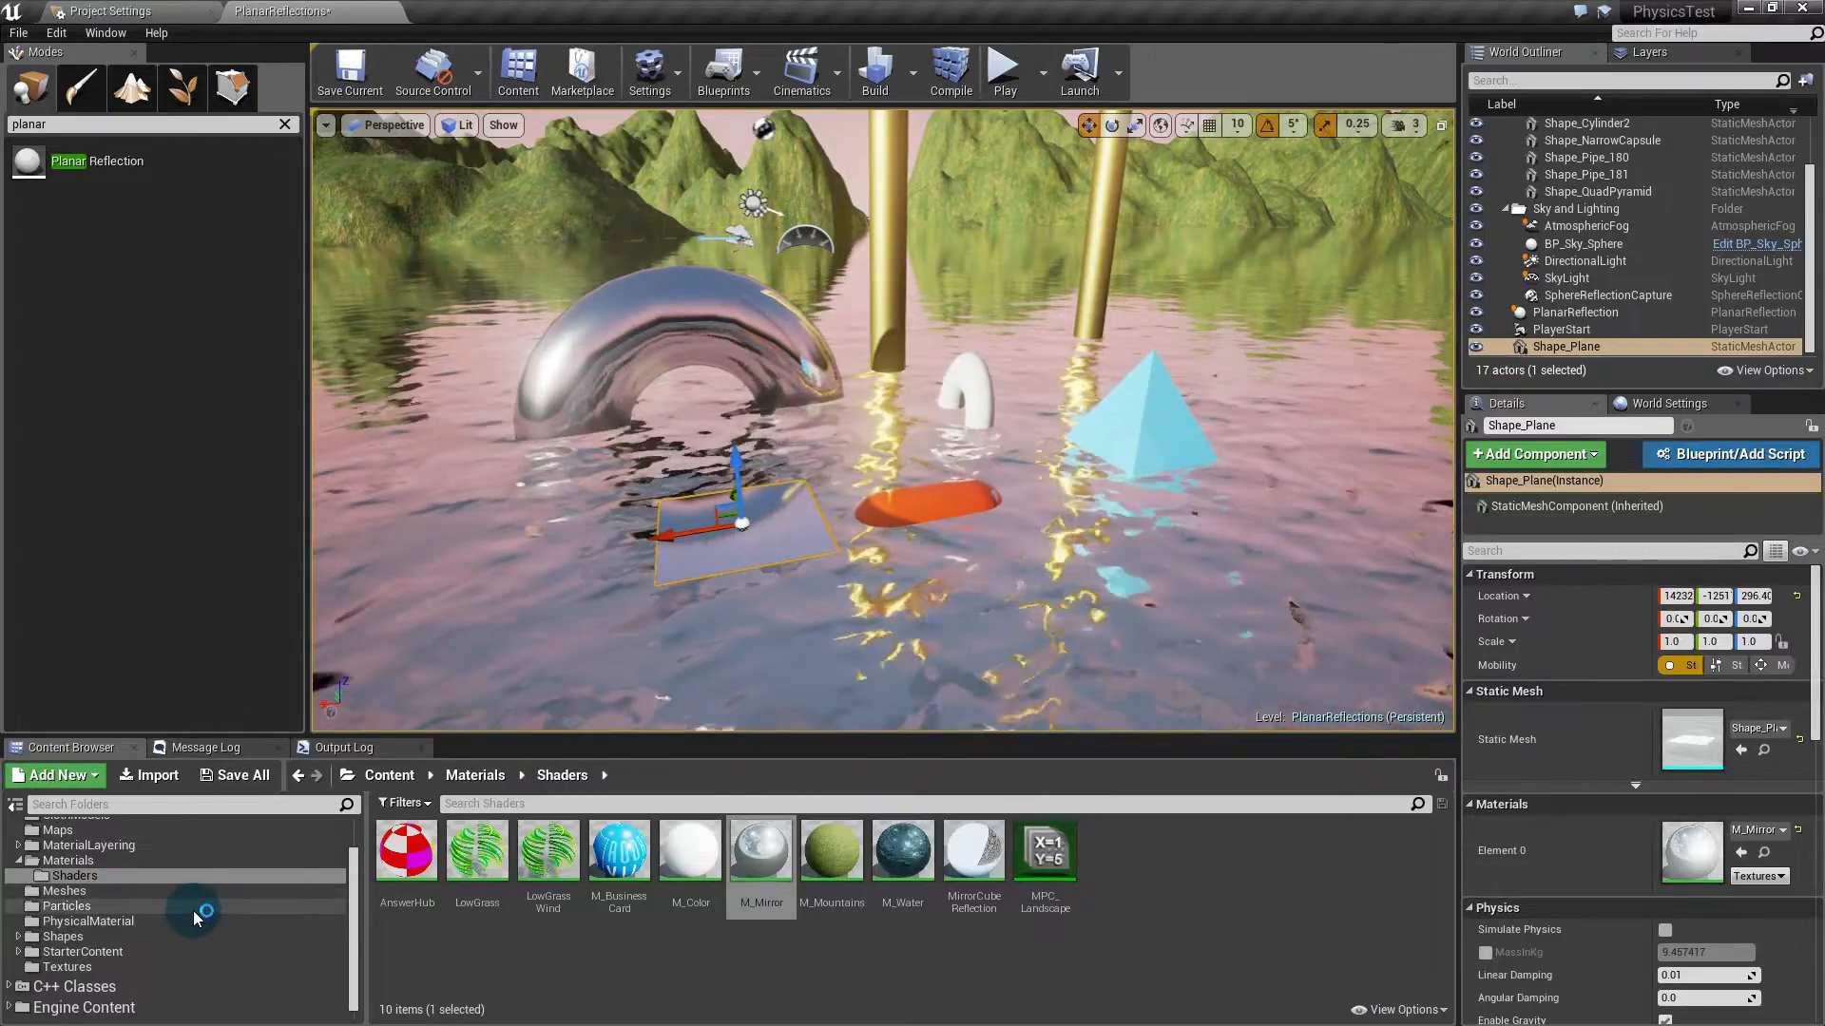
Step: Adjust the mirror plane's height to a Z location of about 302, close to the water surface
{"action": "scroll", "coordinate": [194, 918], "scroll_direction": "up", "scroll_amount": 1}
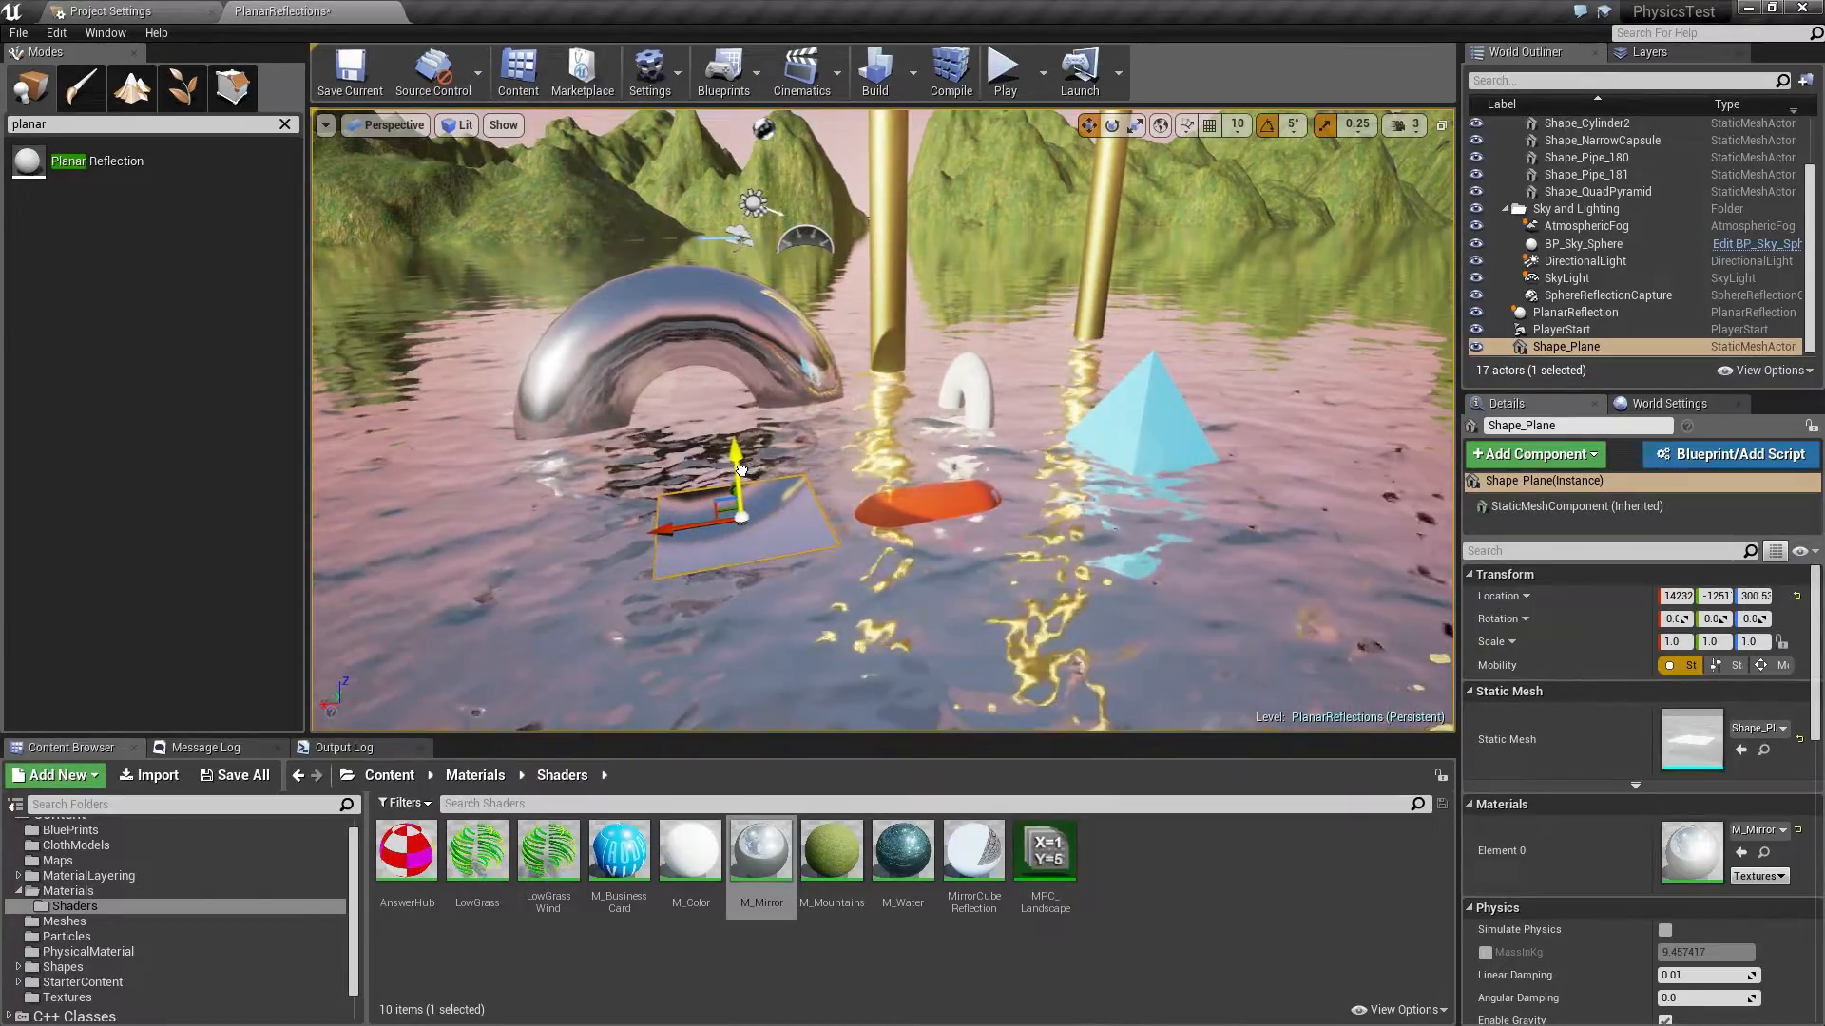
{"action": "mouse_move", "coordinate": [741, 474]}
{"action": "left_mouse_down"}
{"action": "mouse_move", "coordinate": [736, 421]}
{"action": "mouse_move", "coordinate": [738, 438]}
{"action": "left_mouse_up"}
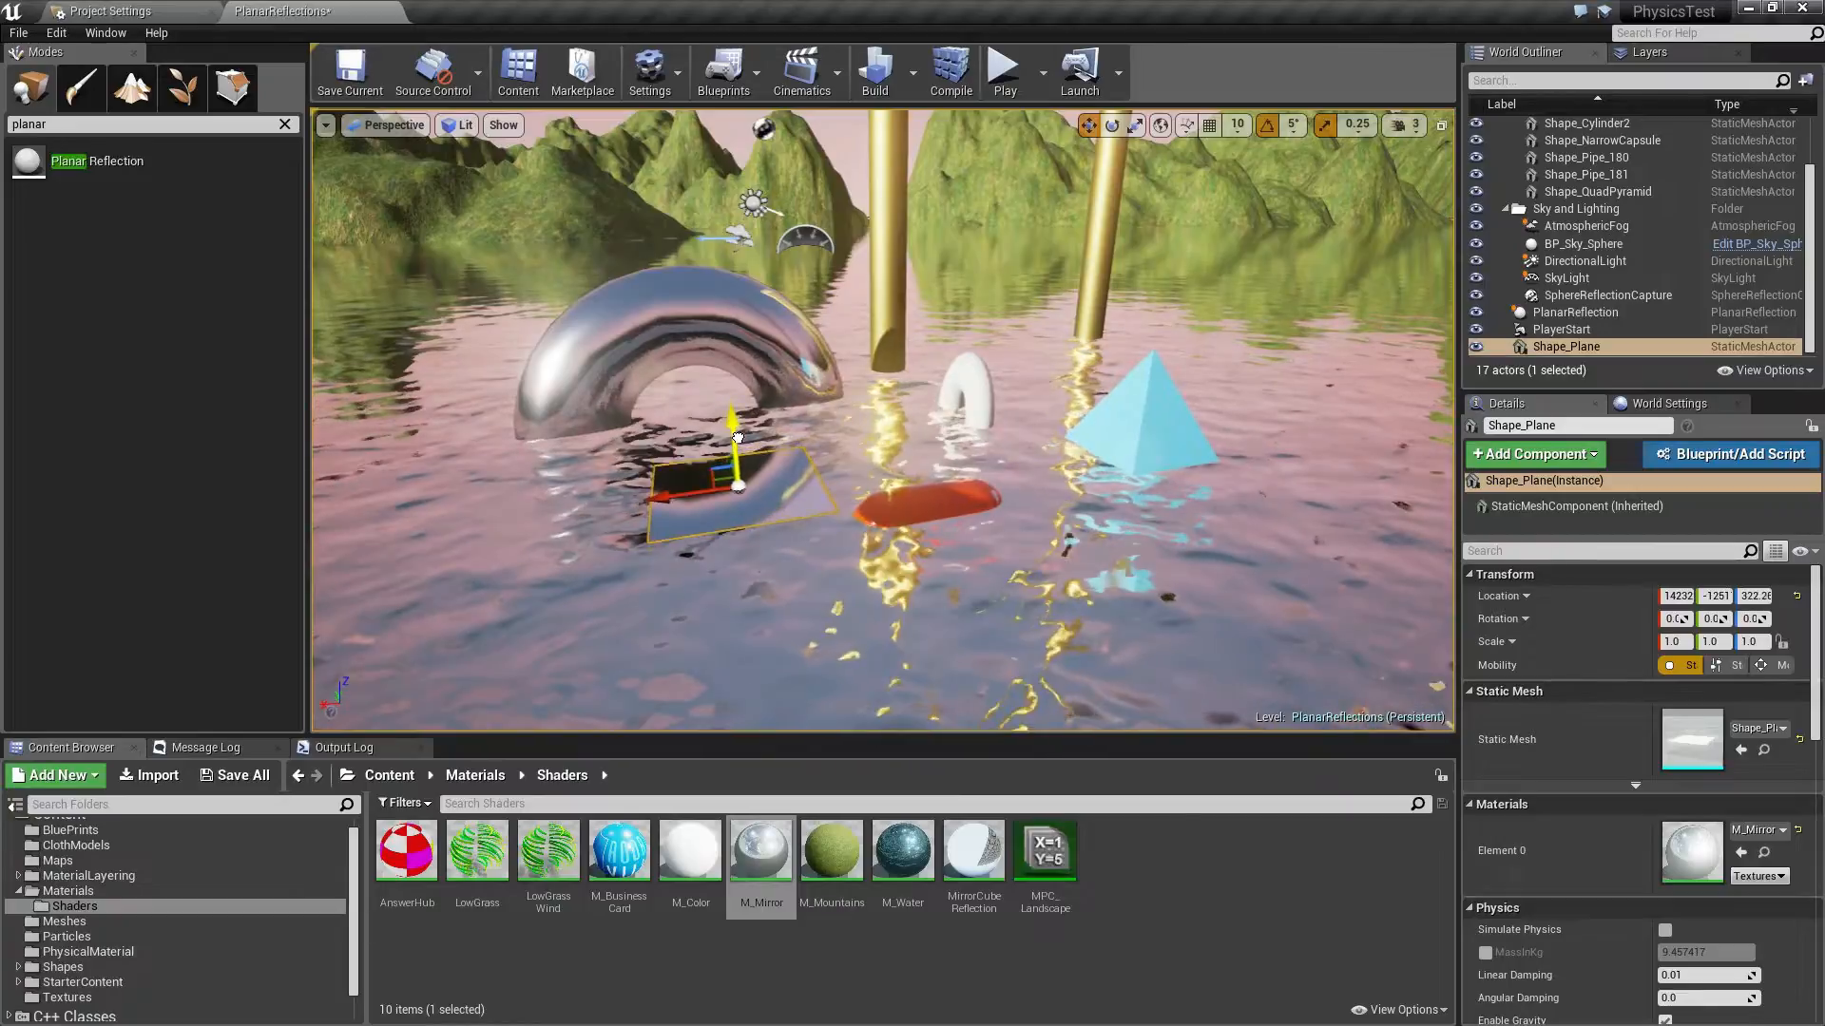
{"action": "right_click_drag", "start_coordinate": [811, 391], "coordinate": [816, 543]}
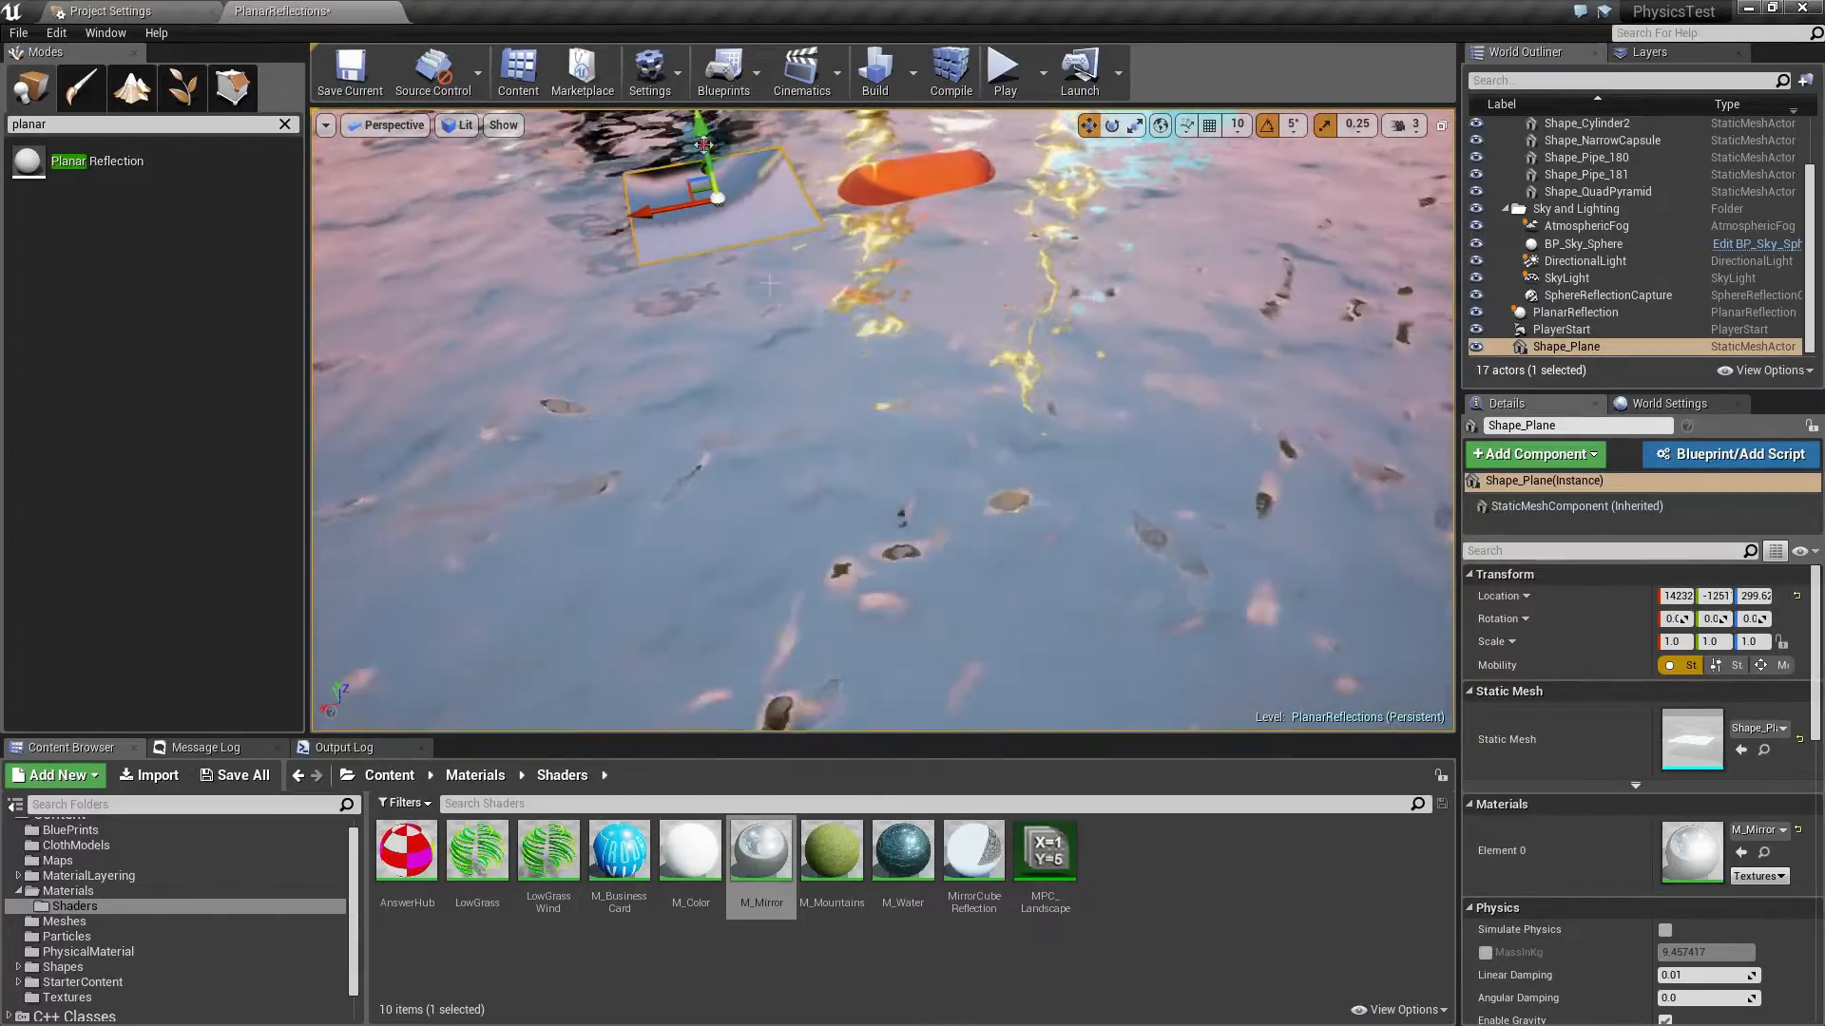
{"action": "left_click_drag", "start_coordinate": [703, 144], "coordinate": [702, 141]}
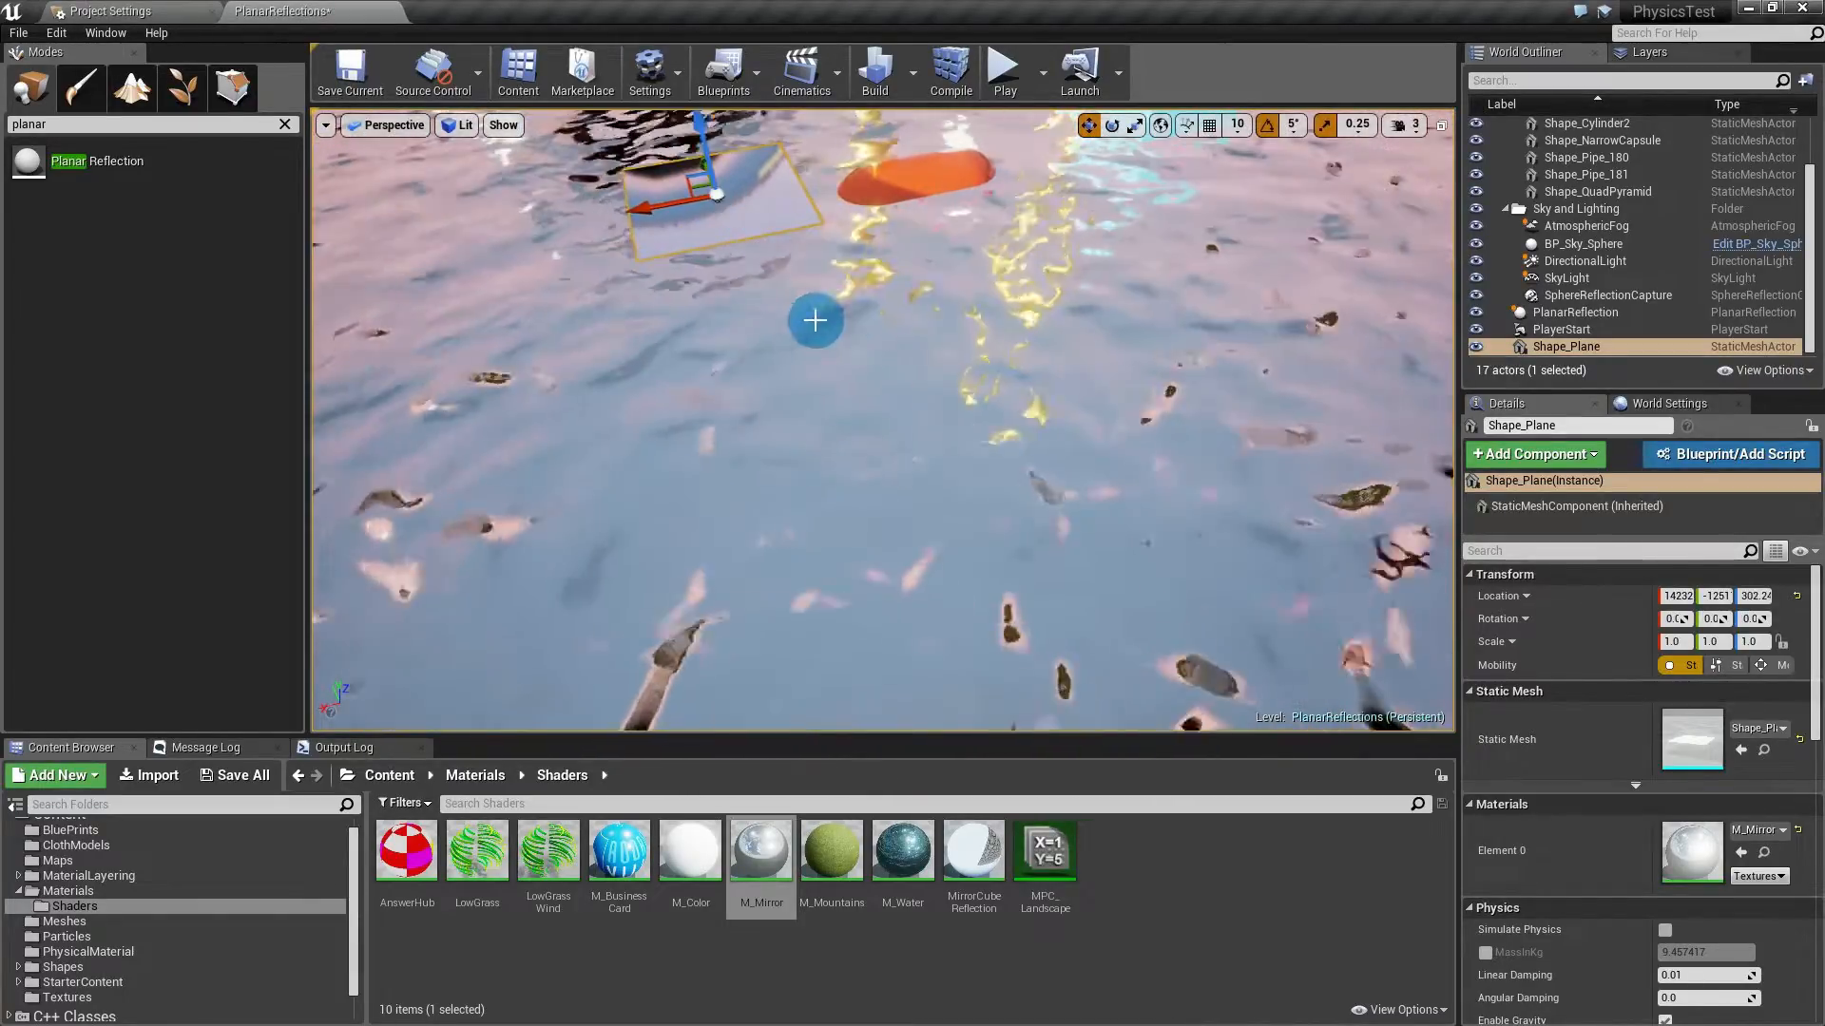
{"action": "right_click_drag", "start_coordinate": [815, 318], "coordinate": [828, 235]}
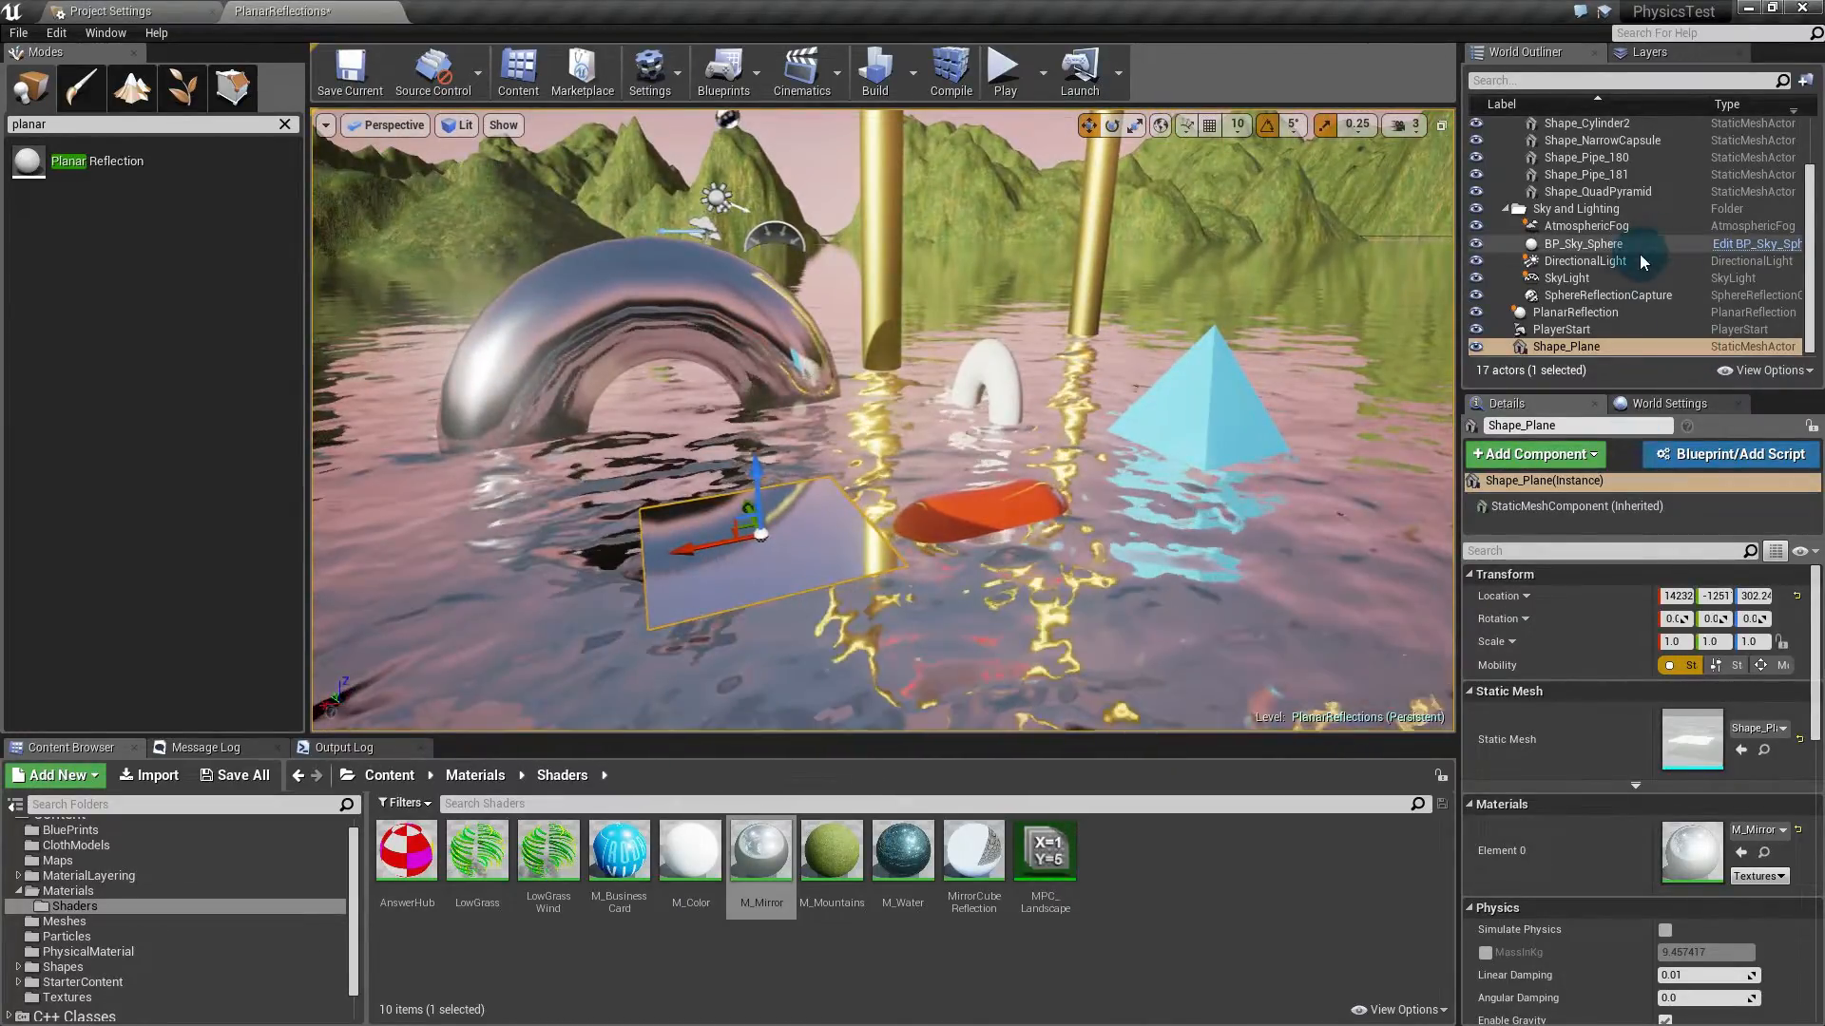
Step: Examine the planar reflection's Distance from Plane Fadeout Start and End settings in relation to the mirror plane
{"action": "left_click", "coordinate": [1580, 314]}
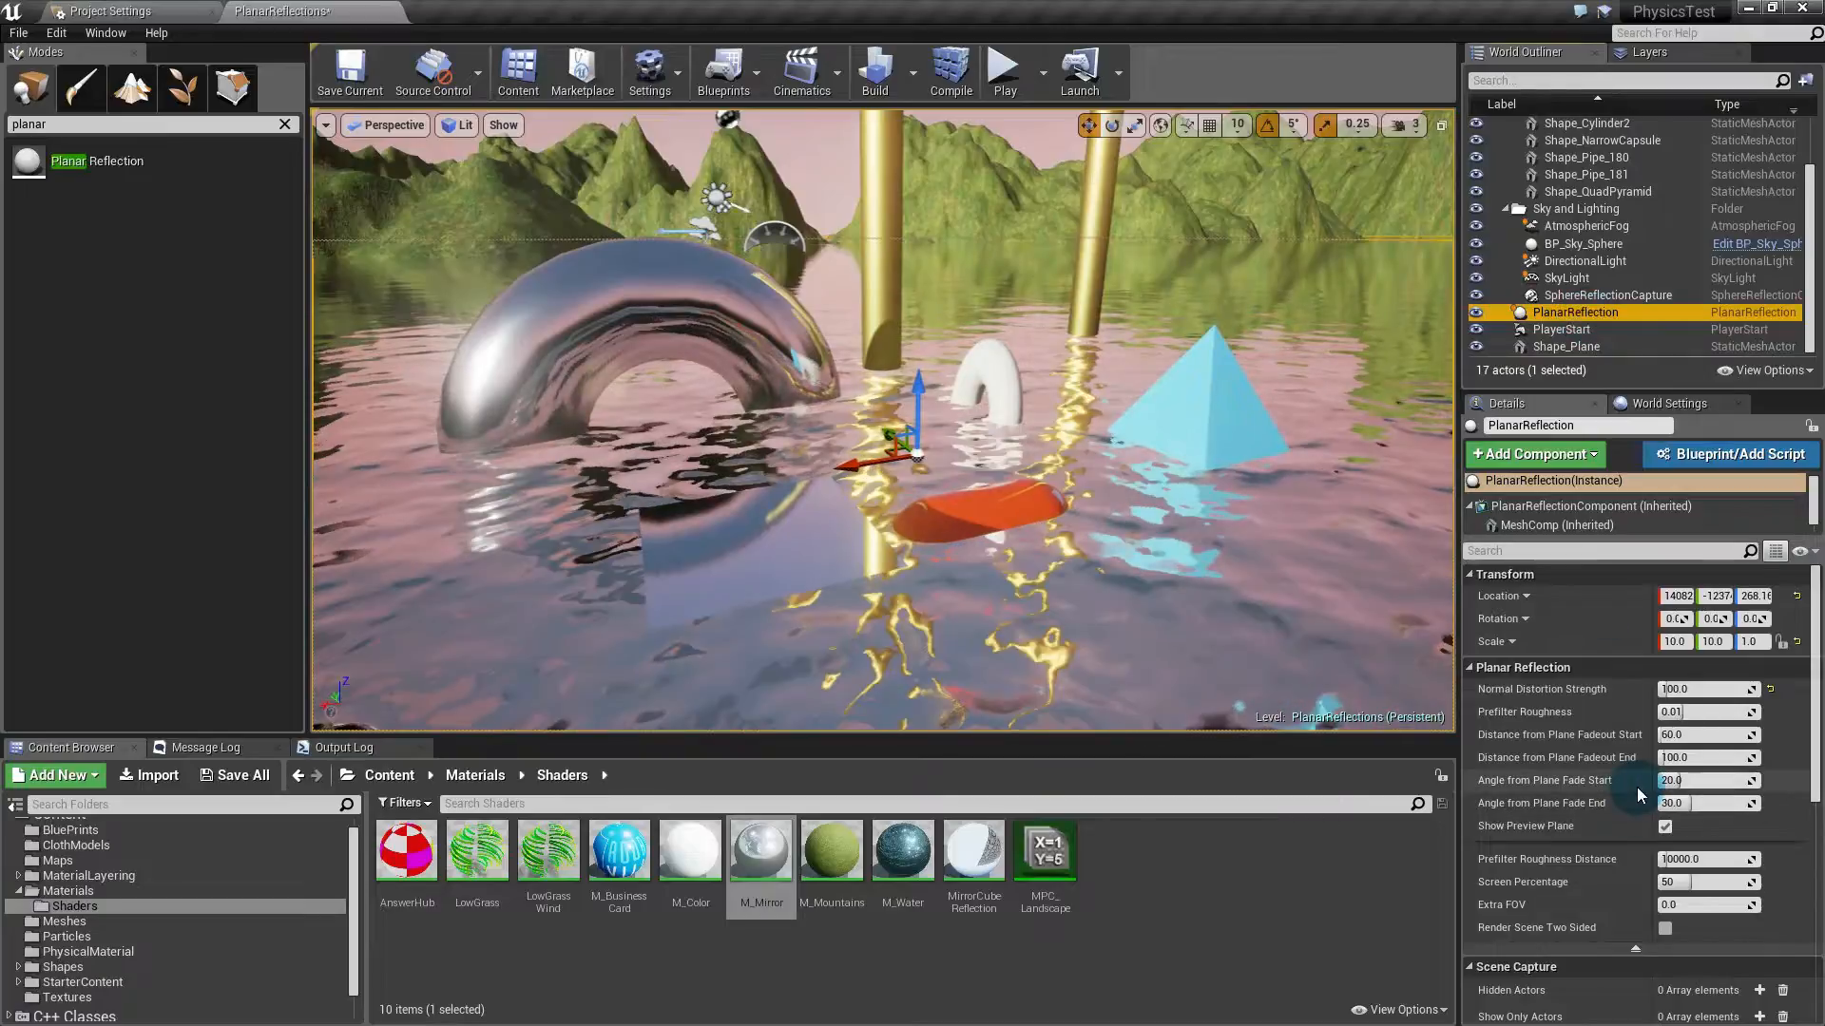
{"action": "left_click", "coordinate": [823, 558]}
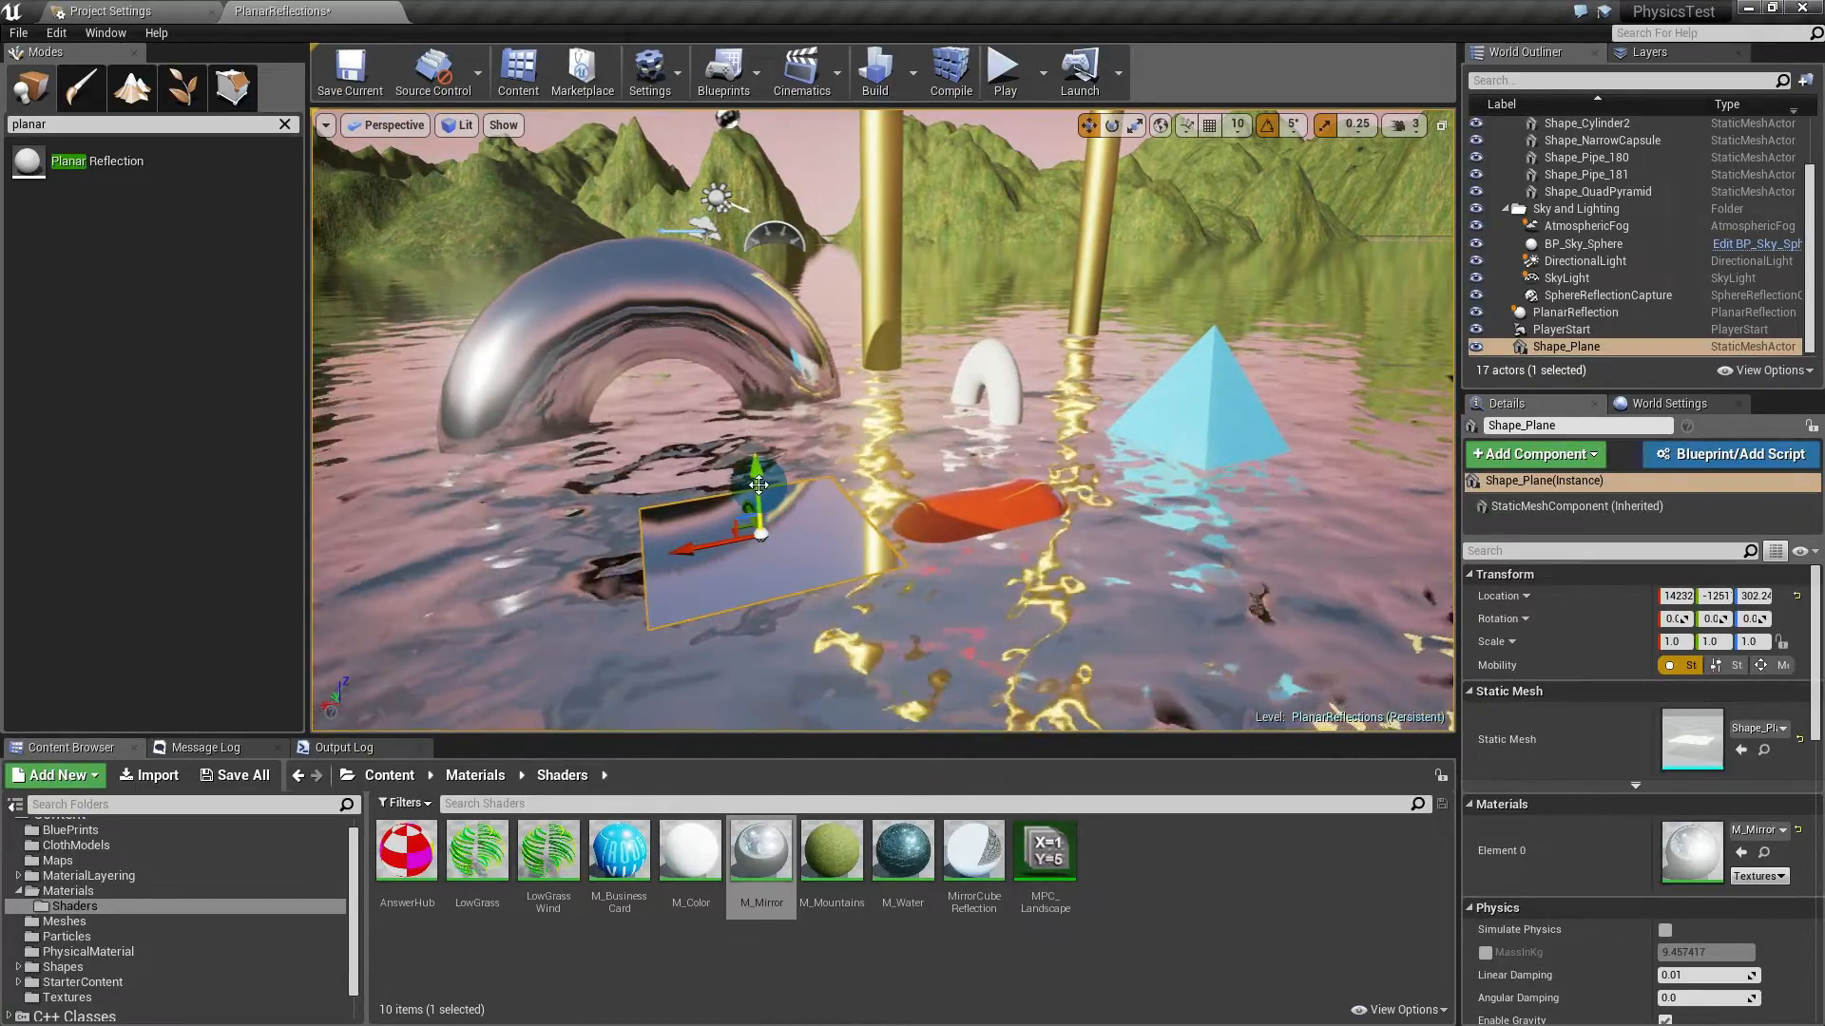
{"action": "left_click", "coordinate": [1532, 429]}
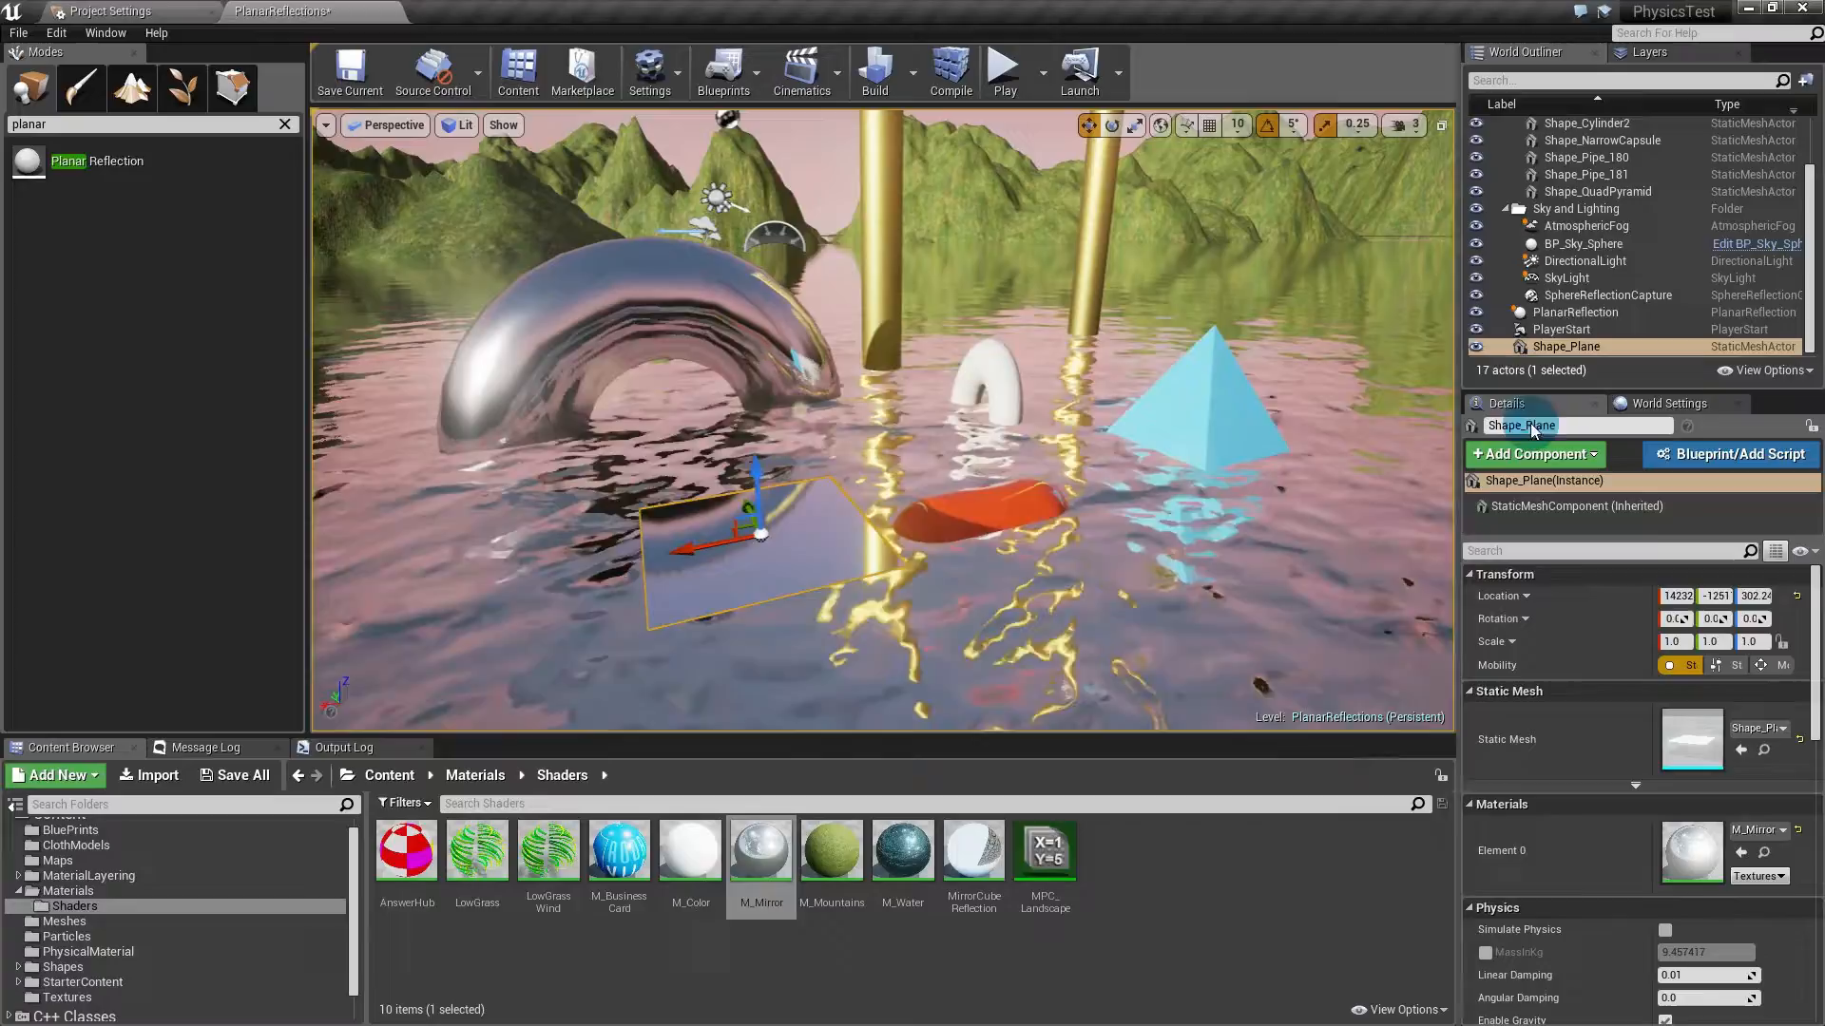
{"action": "left_click", "coordinate": [1575, 312]}
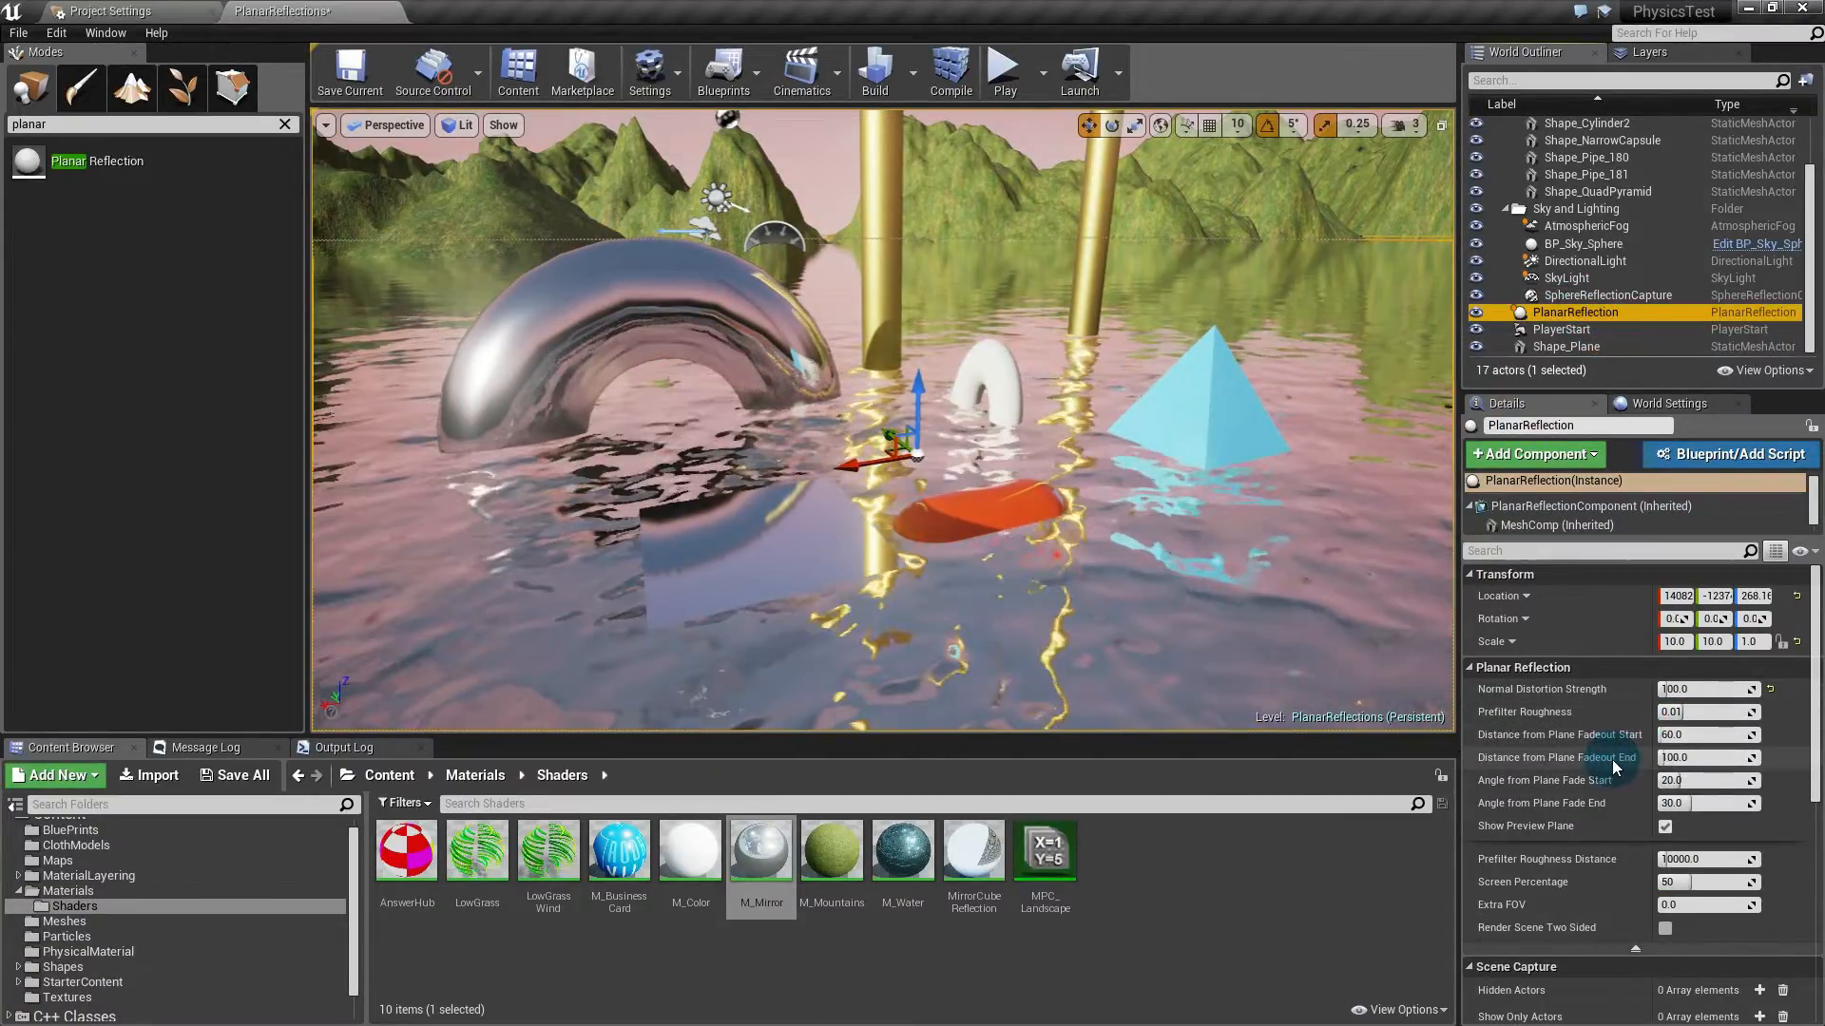
{"action": "left_click", "coordinate": [1670, 734]}
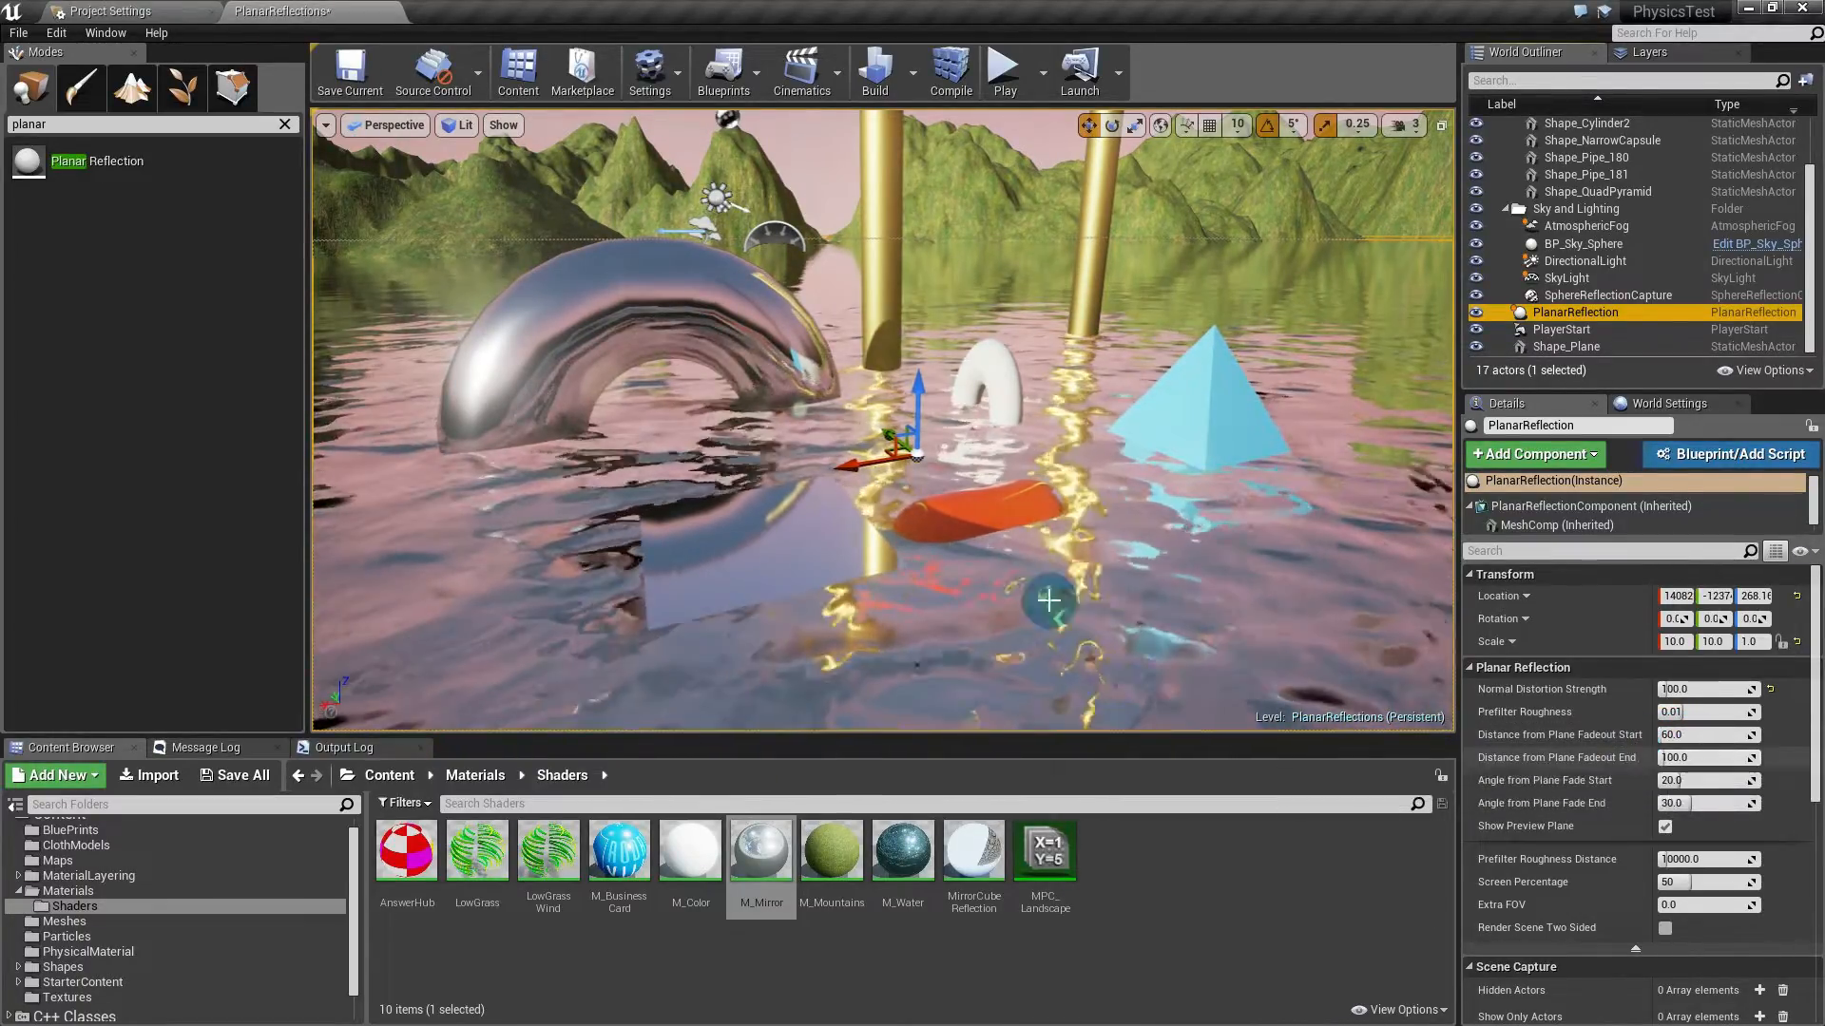
Step: Raise the mirror plane to a Z location of about 371 to test the reflection fadeout, and bring it back down to about 317
{"action": "left_click", "coordinate": [801, 518]}
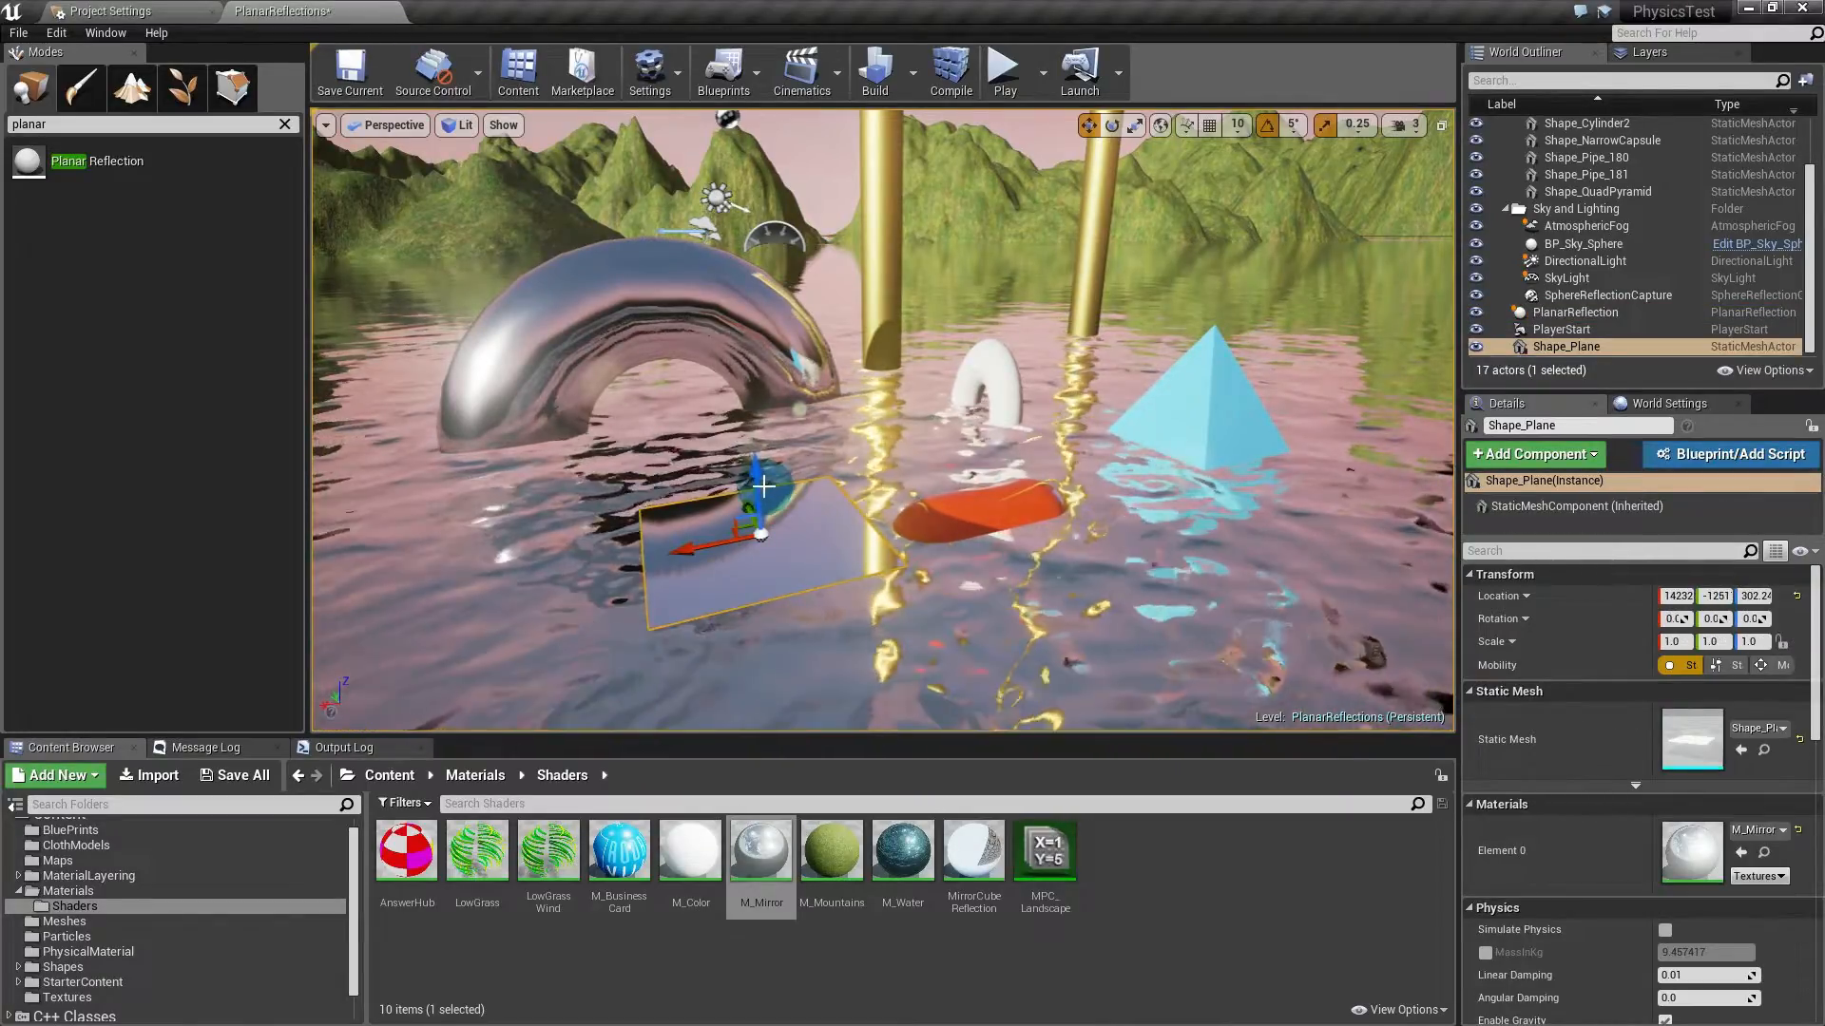
{"action": "left_click_drag", "start_coordinate": [760, 483], "coordinate": [770, 418]}
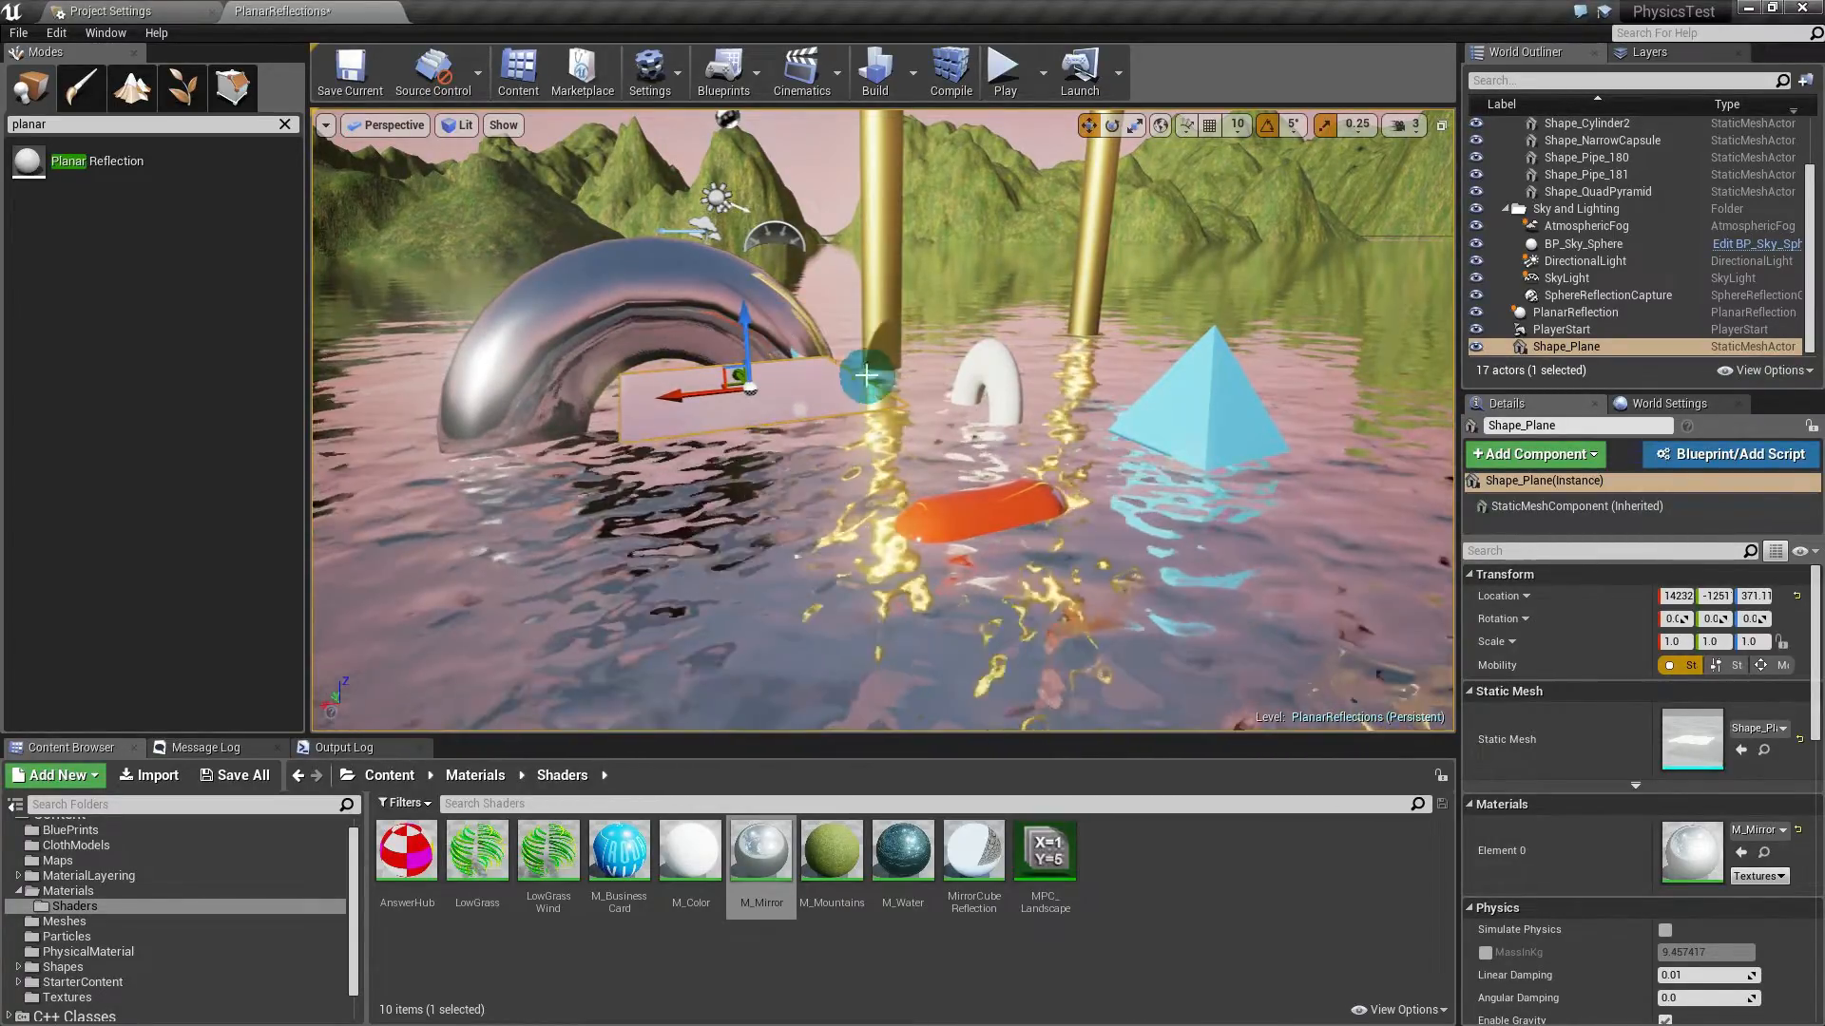
{"action": "right_click_drag", "start_coordinate": [871, 405], "coordinate": [918, 387]}
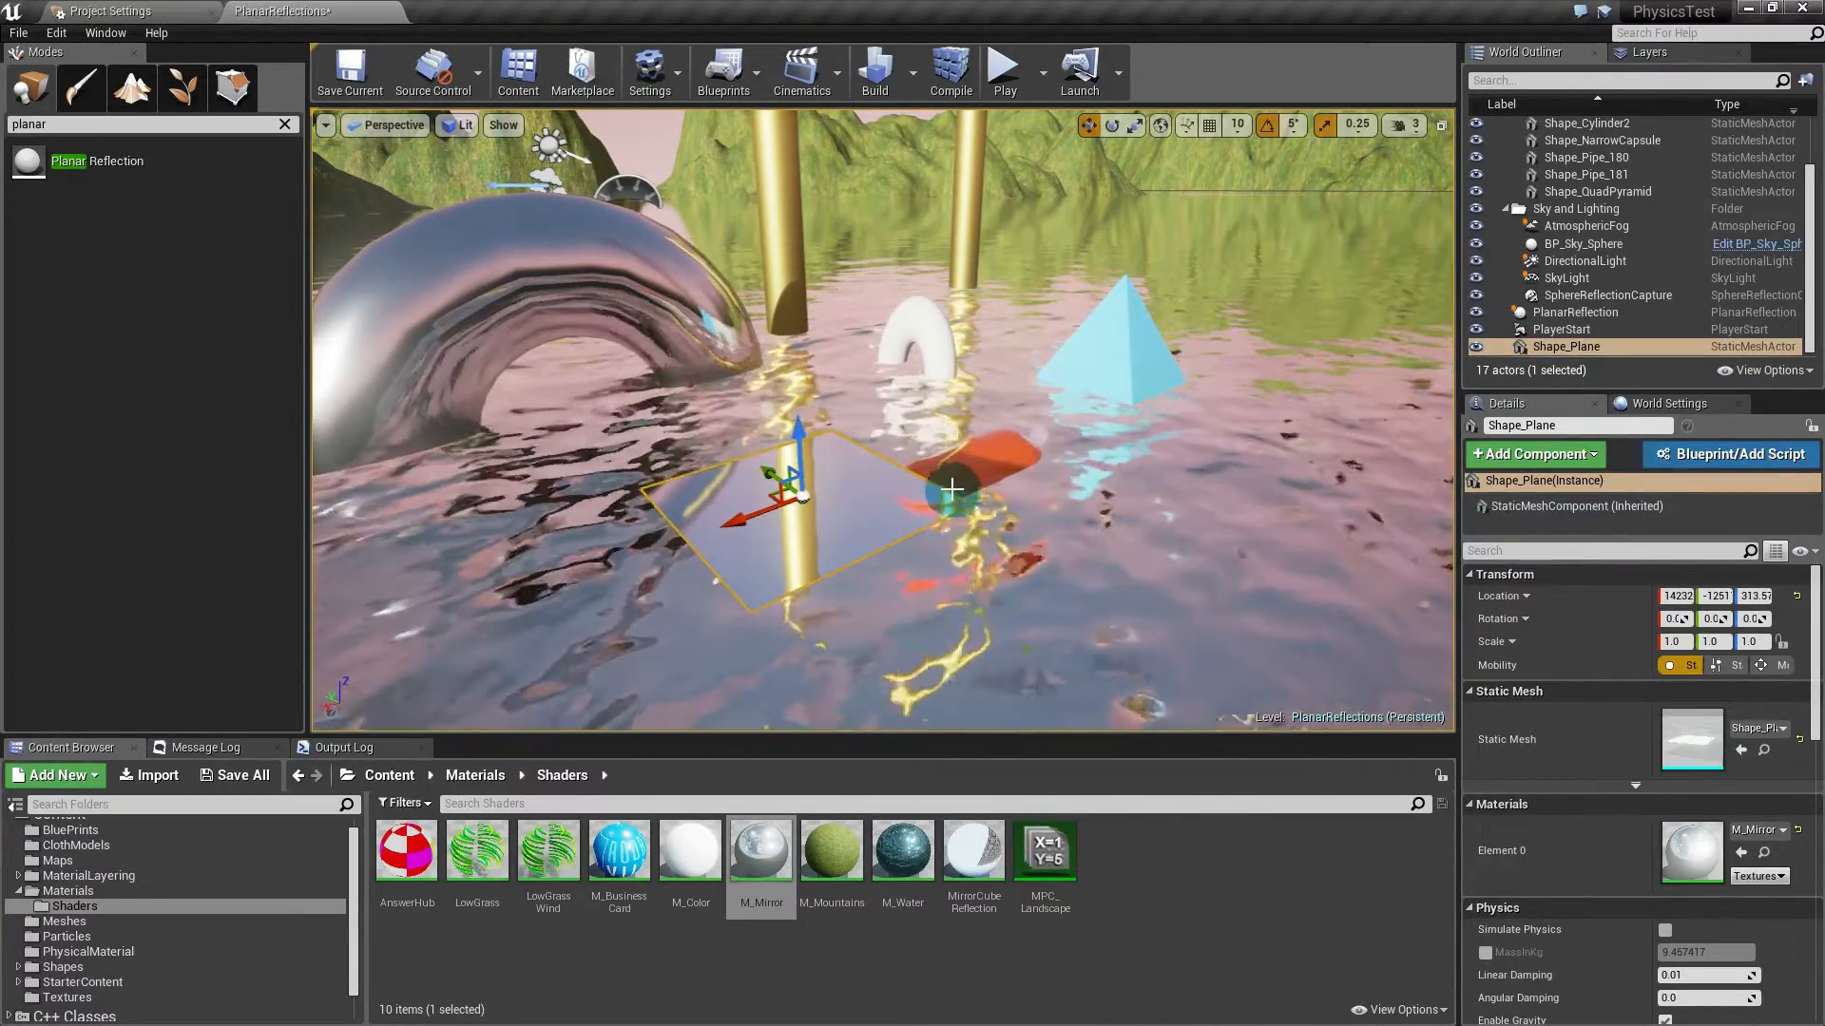
{"action": "right_click_drag", "start_coordinate": [952, 490], "coordinate": [908, 490]}
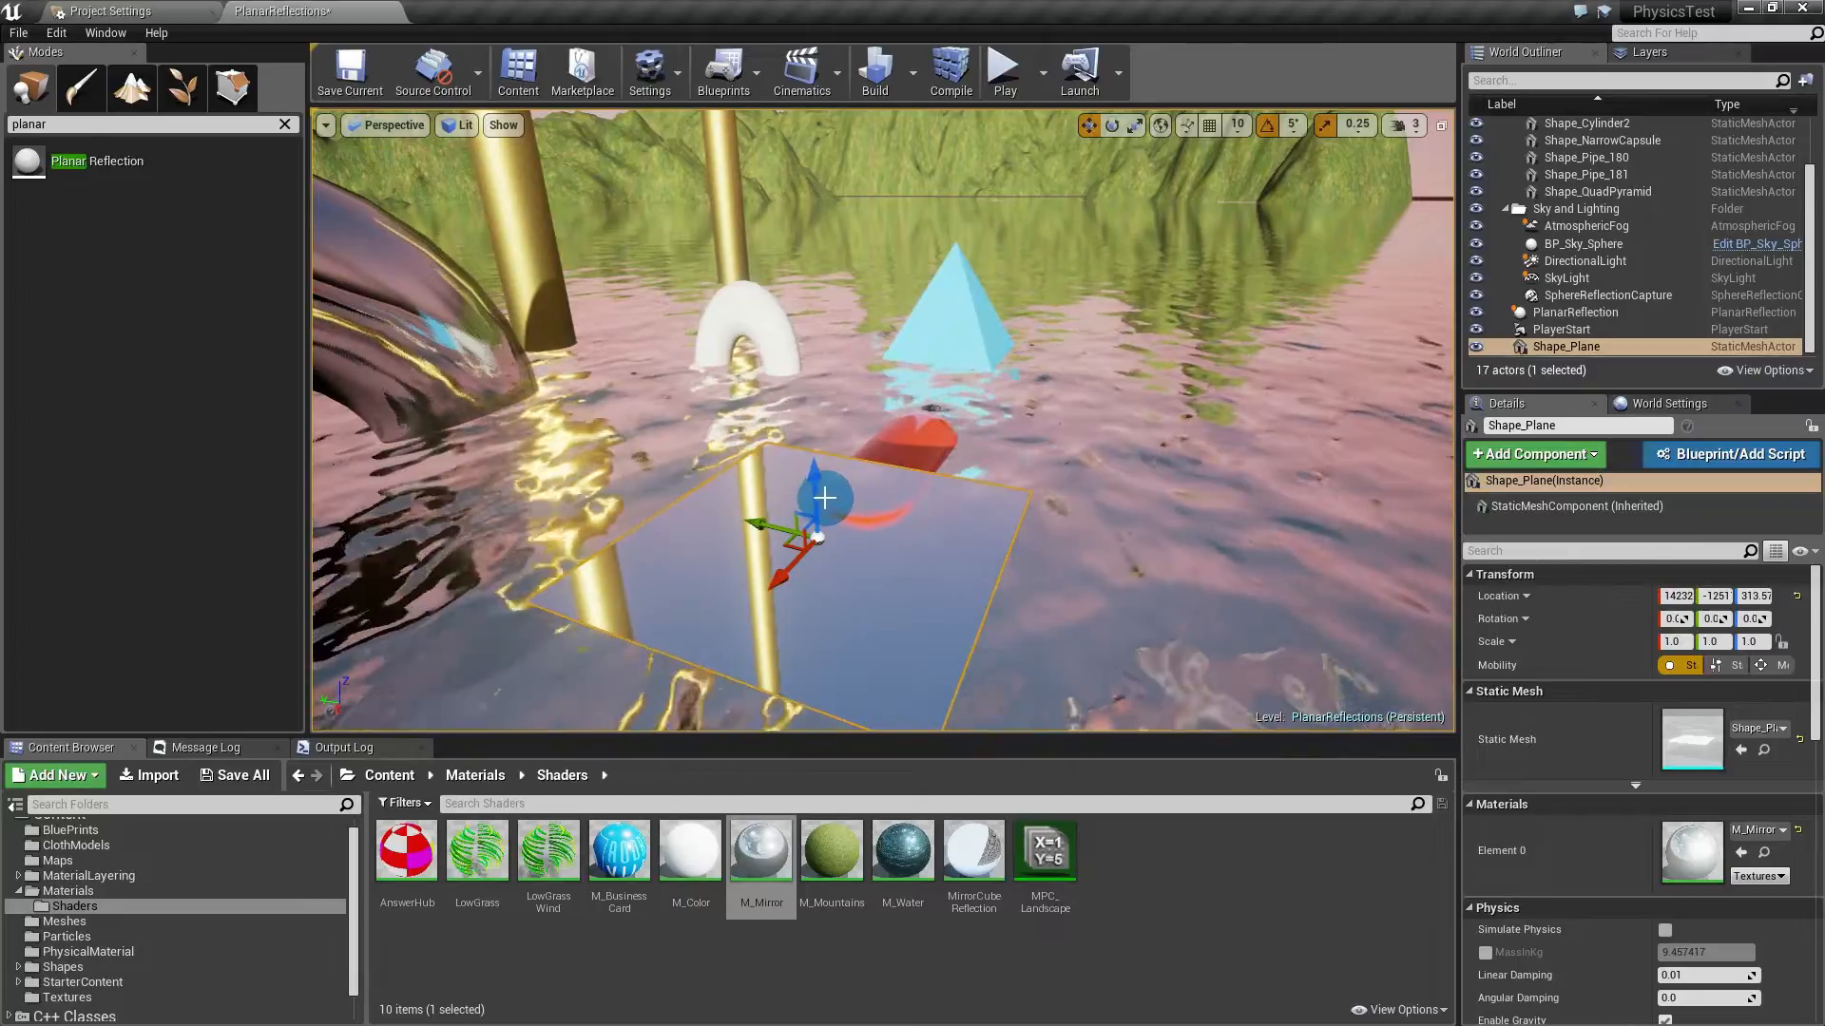
{"action": "left_click_drag", "start_coordinate": [813, 489], "coordinate": [815, 446]}
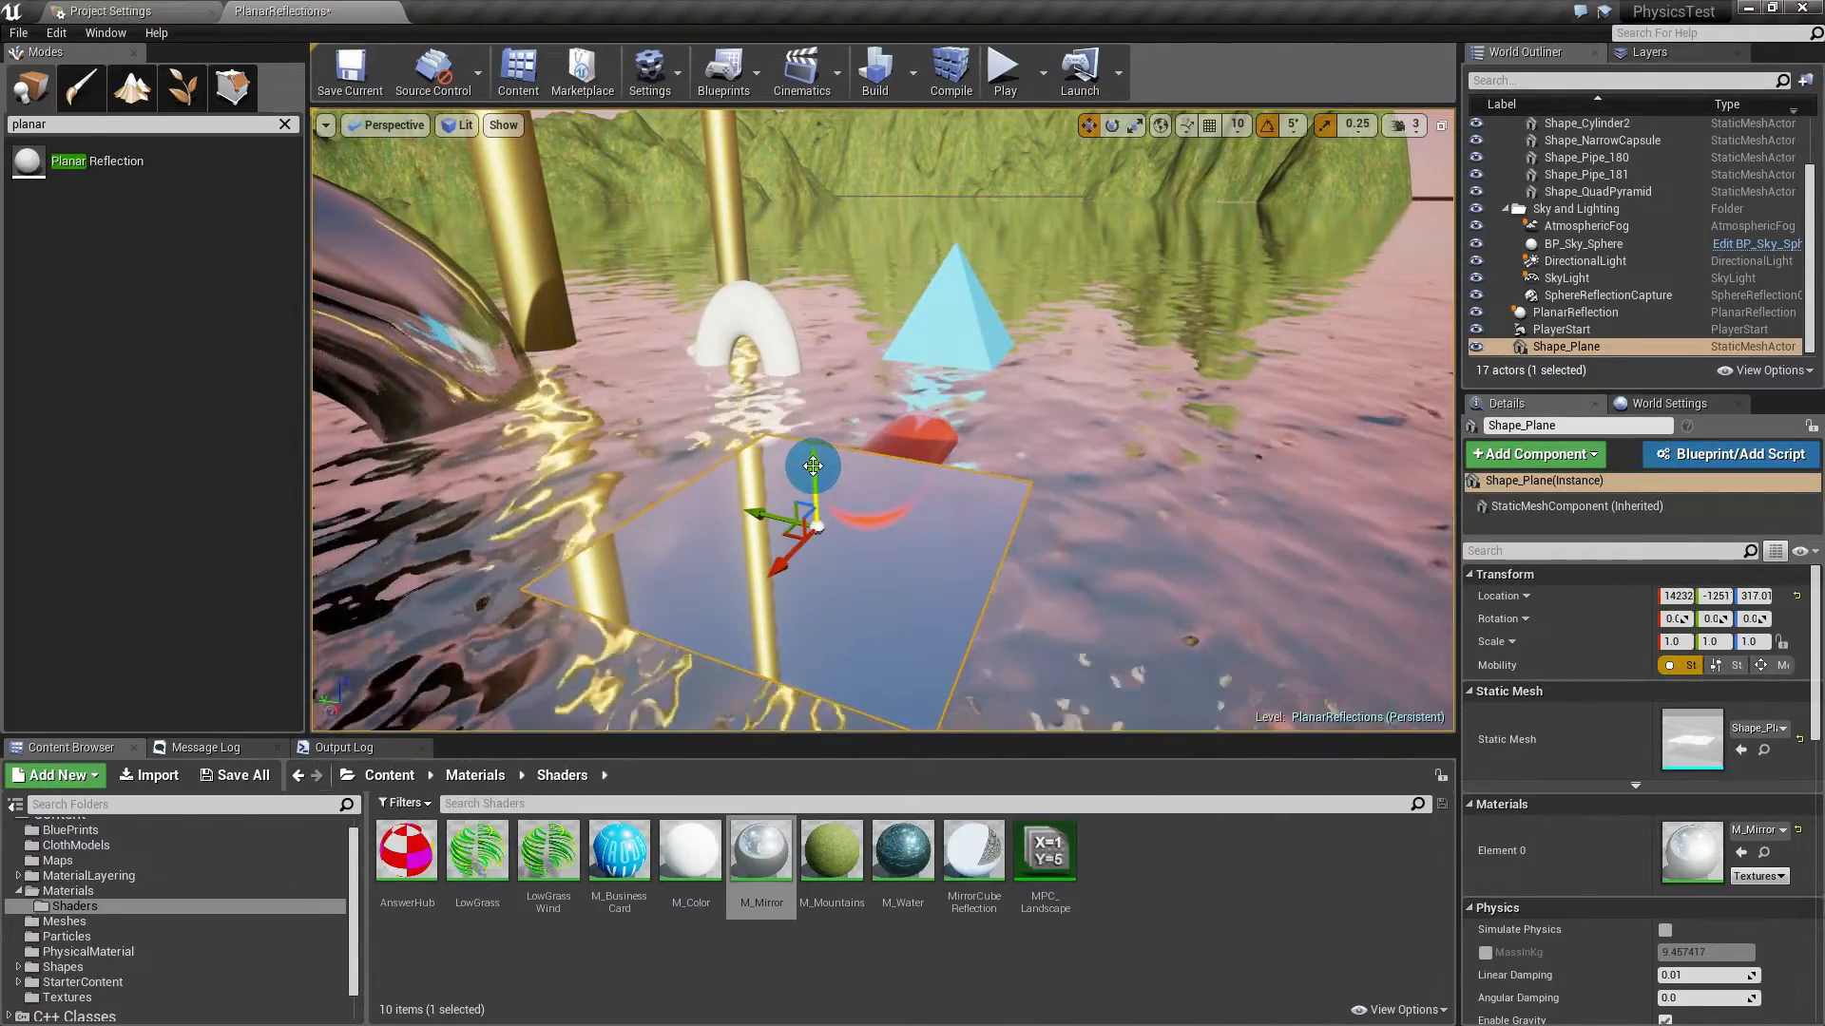
Step: Check the planar reflection's settings again, and raise the mirror plane to a Z location of about 332
{"action": "right_click_drag", "start_coordinate": [928, 511], "coordinate": [913, 470]}
{"action": "key", "text": "w"}
{"action": "key", "text": "a"}
{"action": "key", "text": "s"}
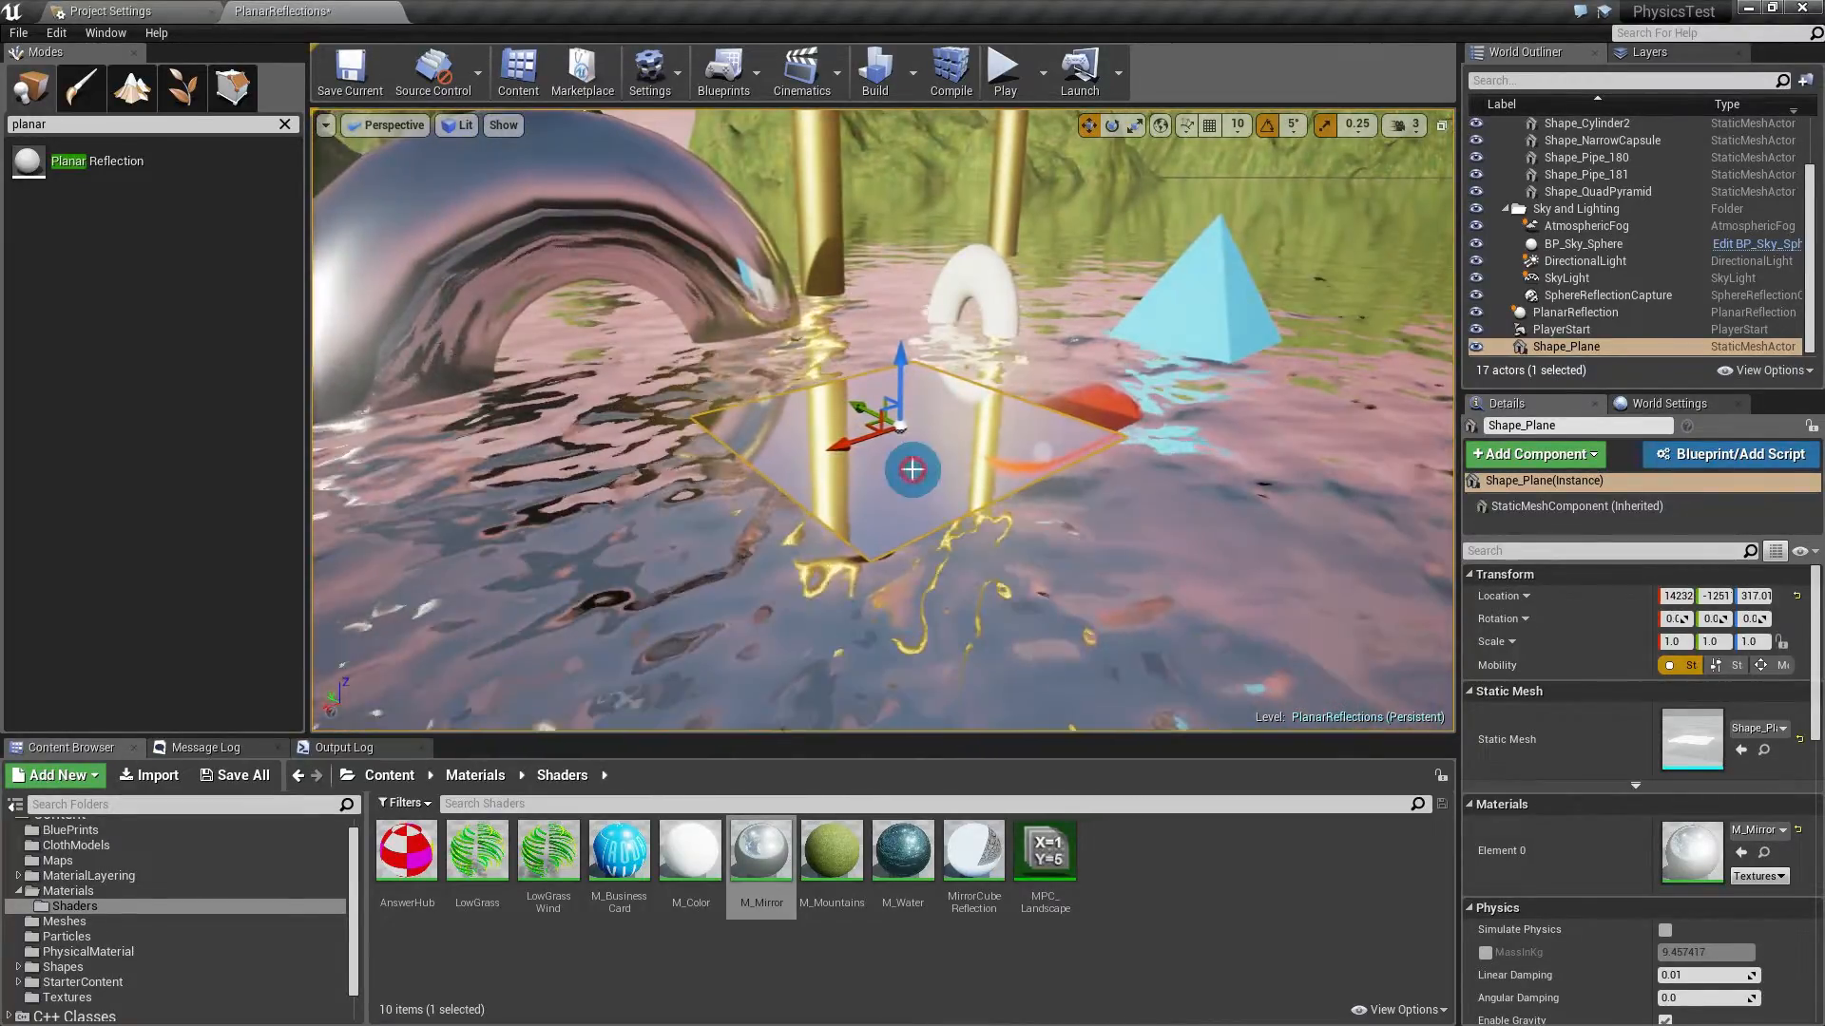
{"action": "left_click", "coordinate": [958, 432]}
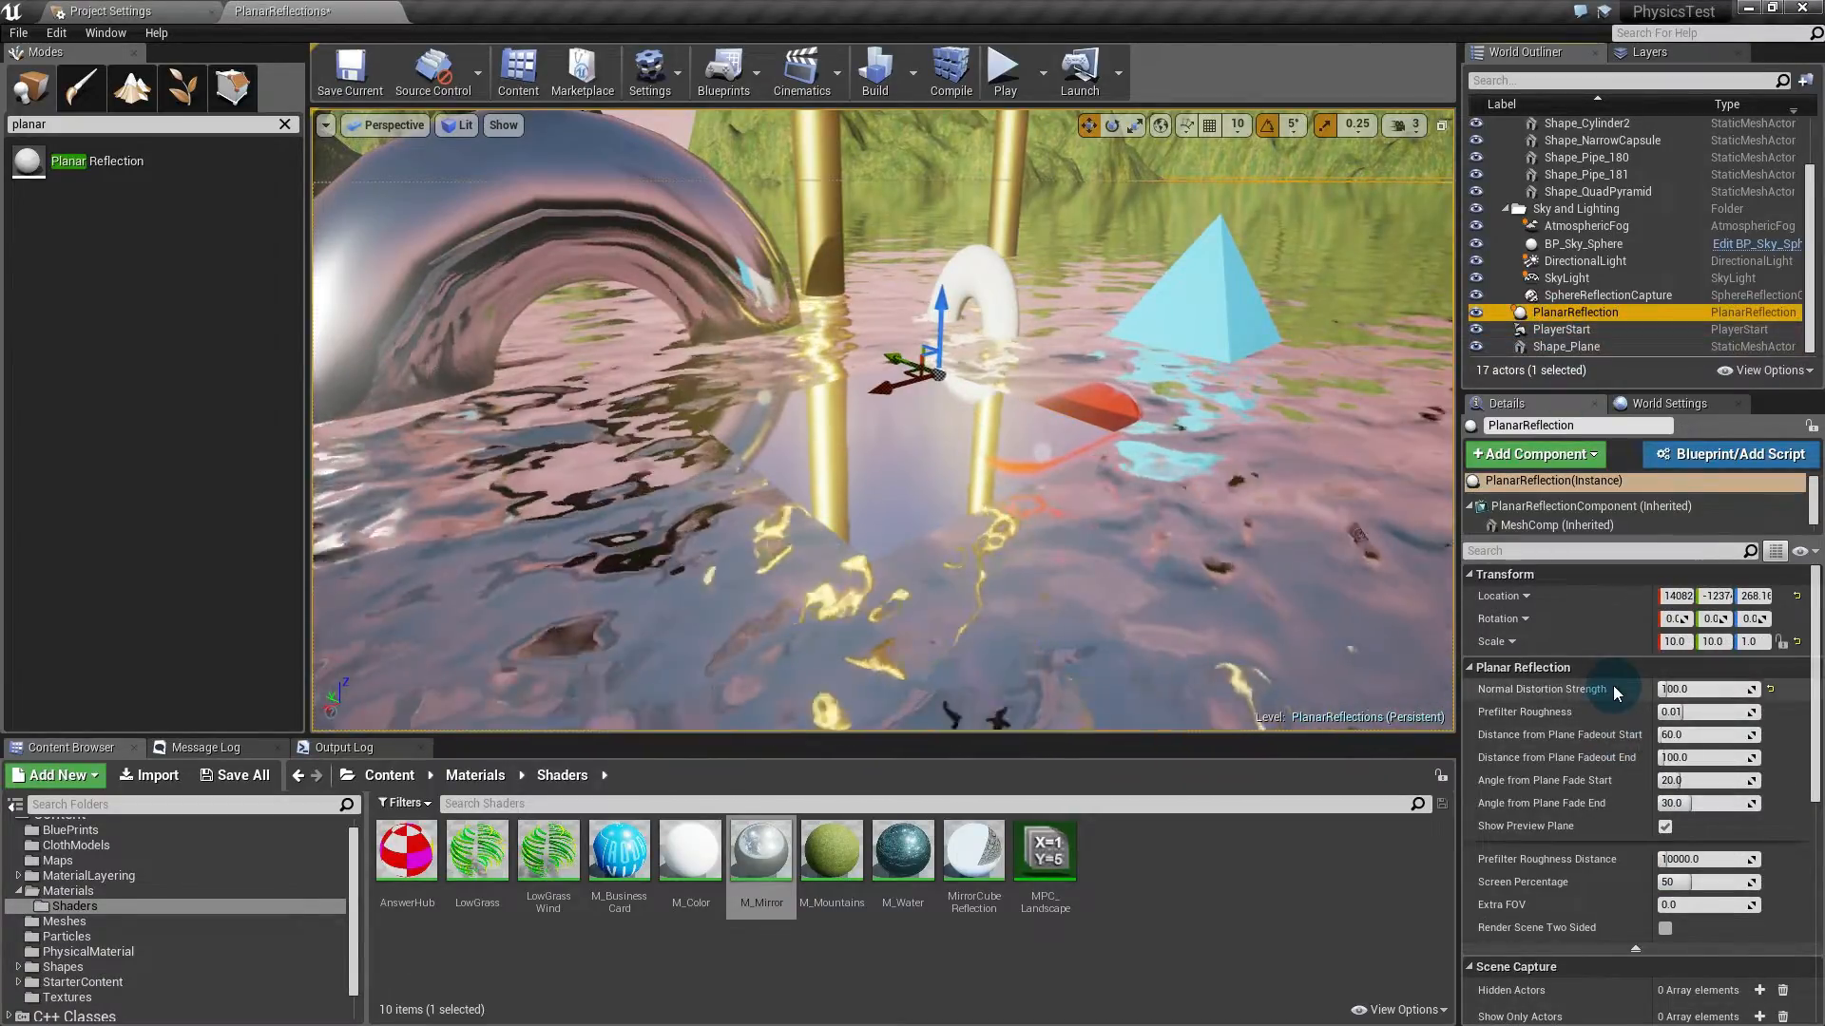
{"action": "left_click", "coordinate": [882, 379]}
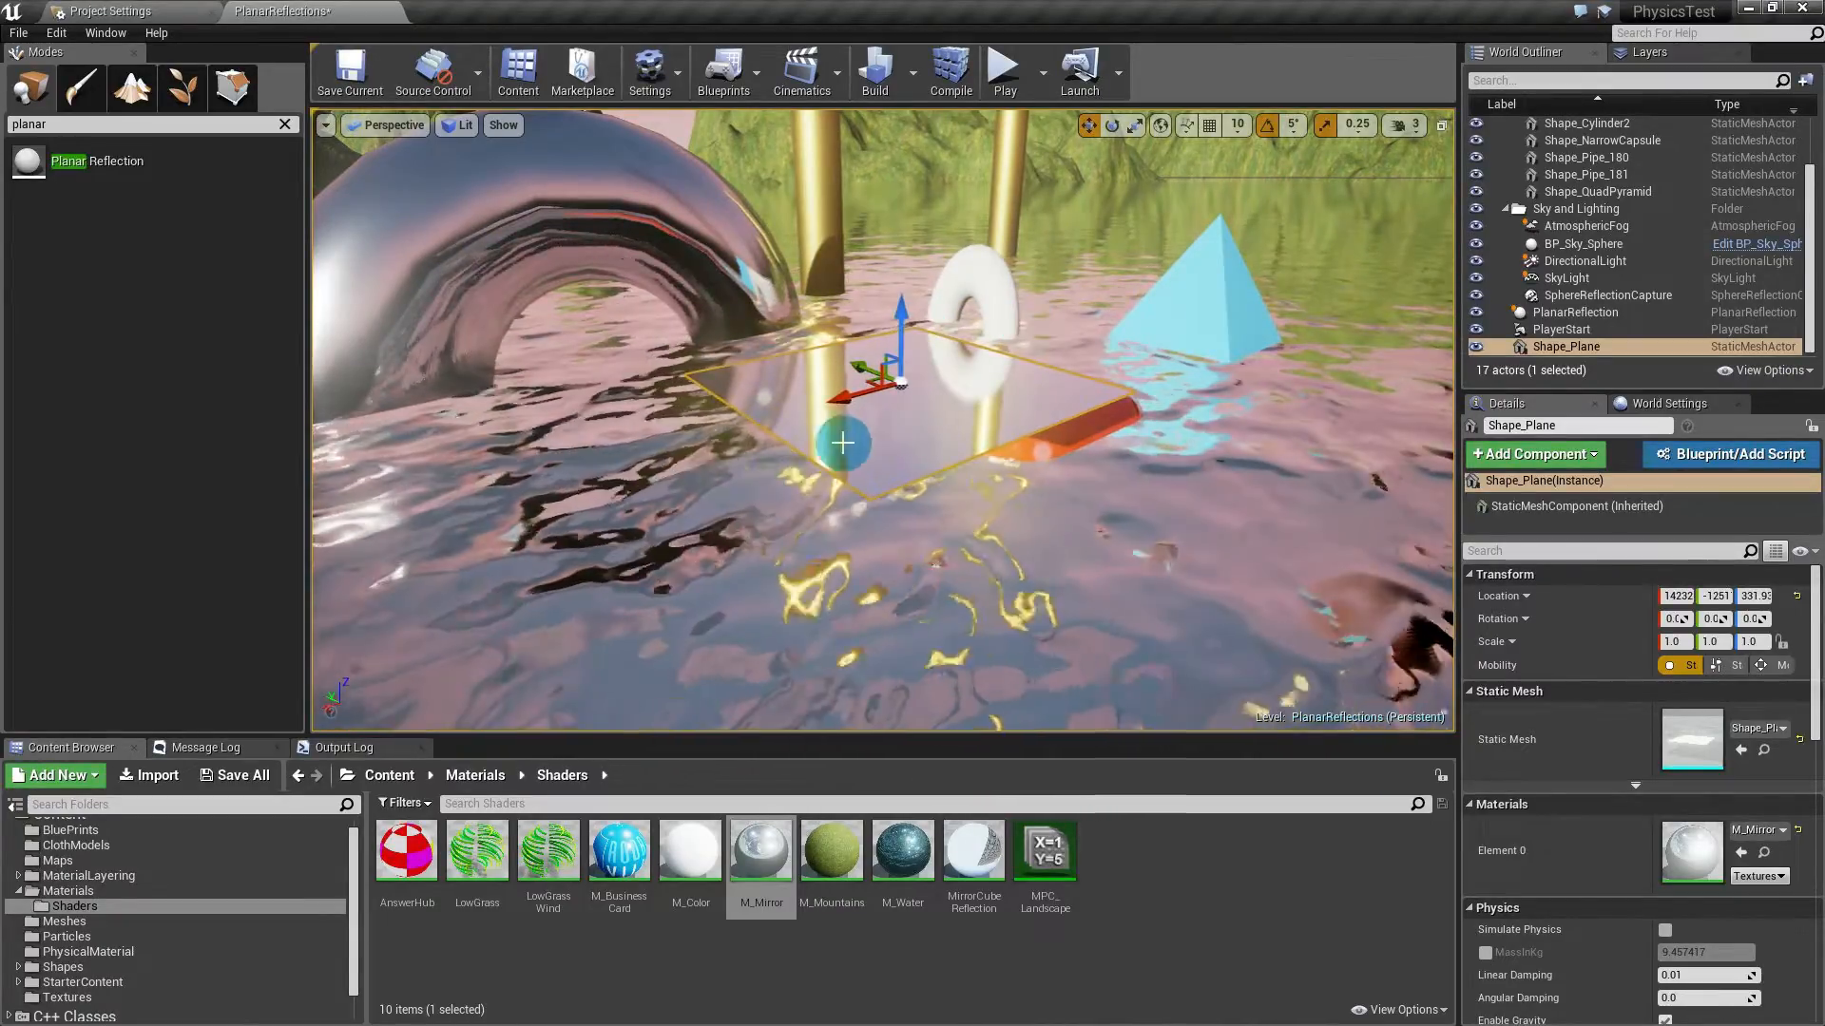
Step: Set the planar reflection's Distance from Plane Fadeout Start to 0 and Distance from Plane Fadeout End to 30
{"action": "left_click", "coordinate": [1575, 312]}
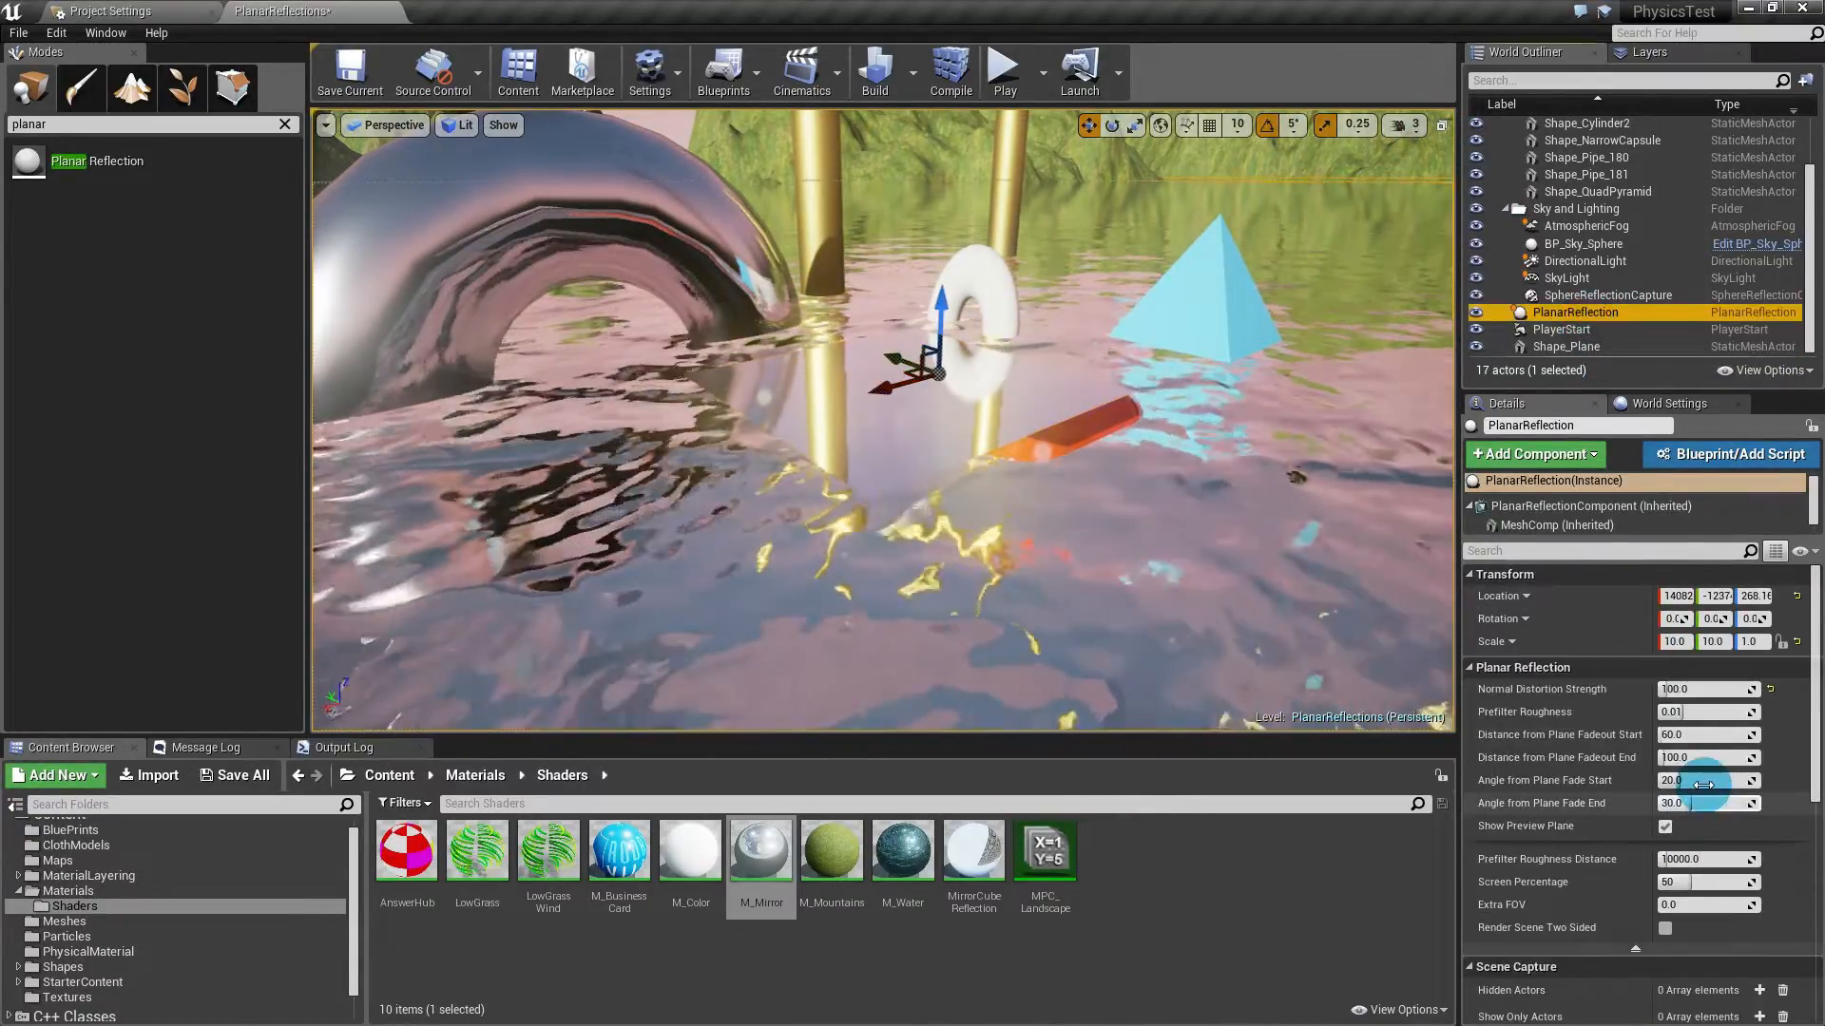
{"action": "left_click", "coordinate": [1690, 735]}
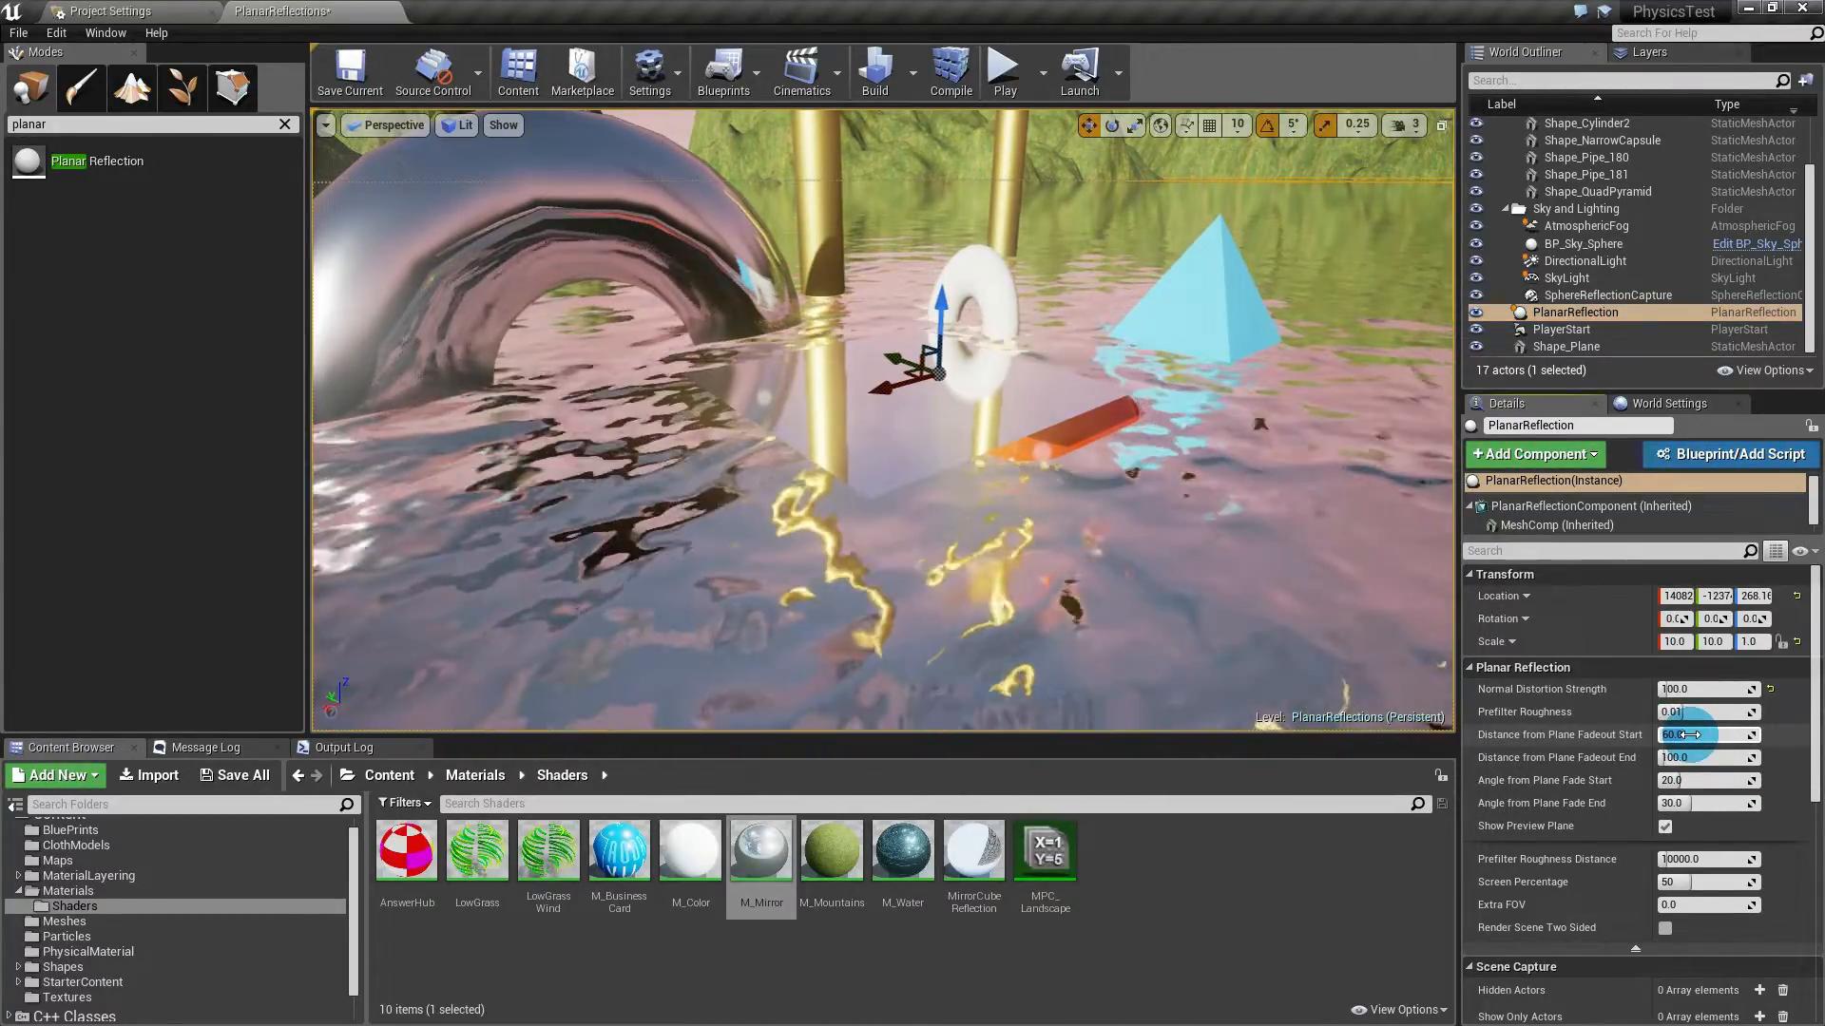
{"action": "type", "text": "0"}
{"action": "key", "text": "Return"}
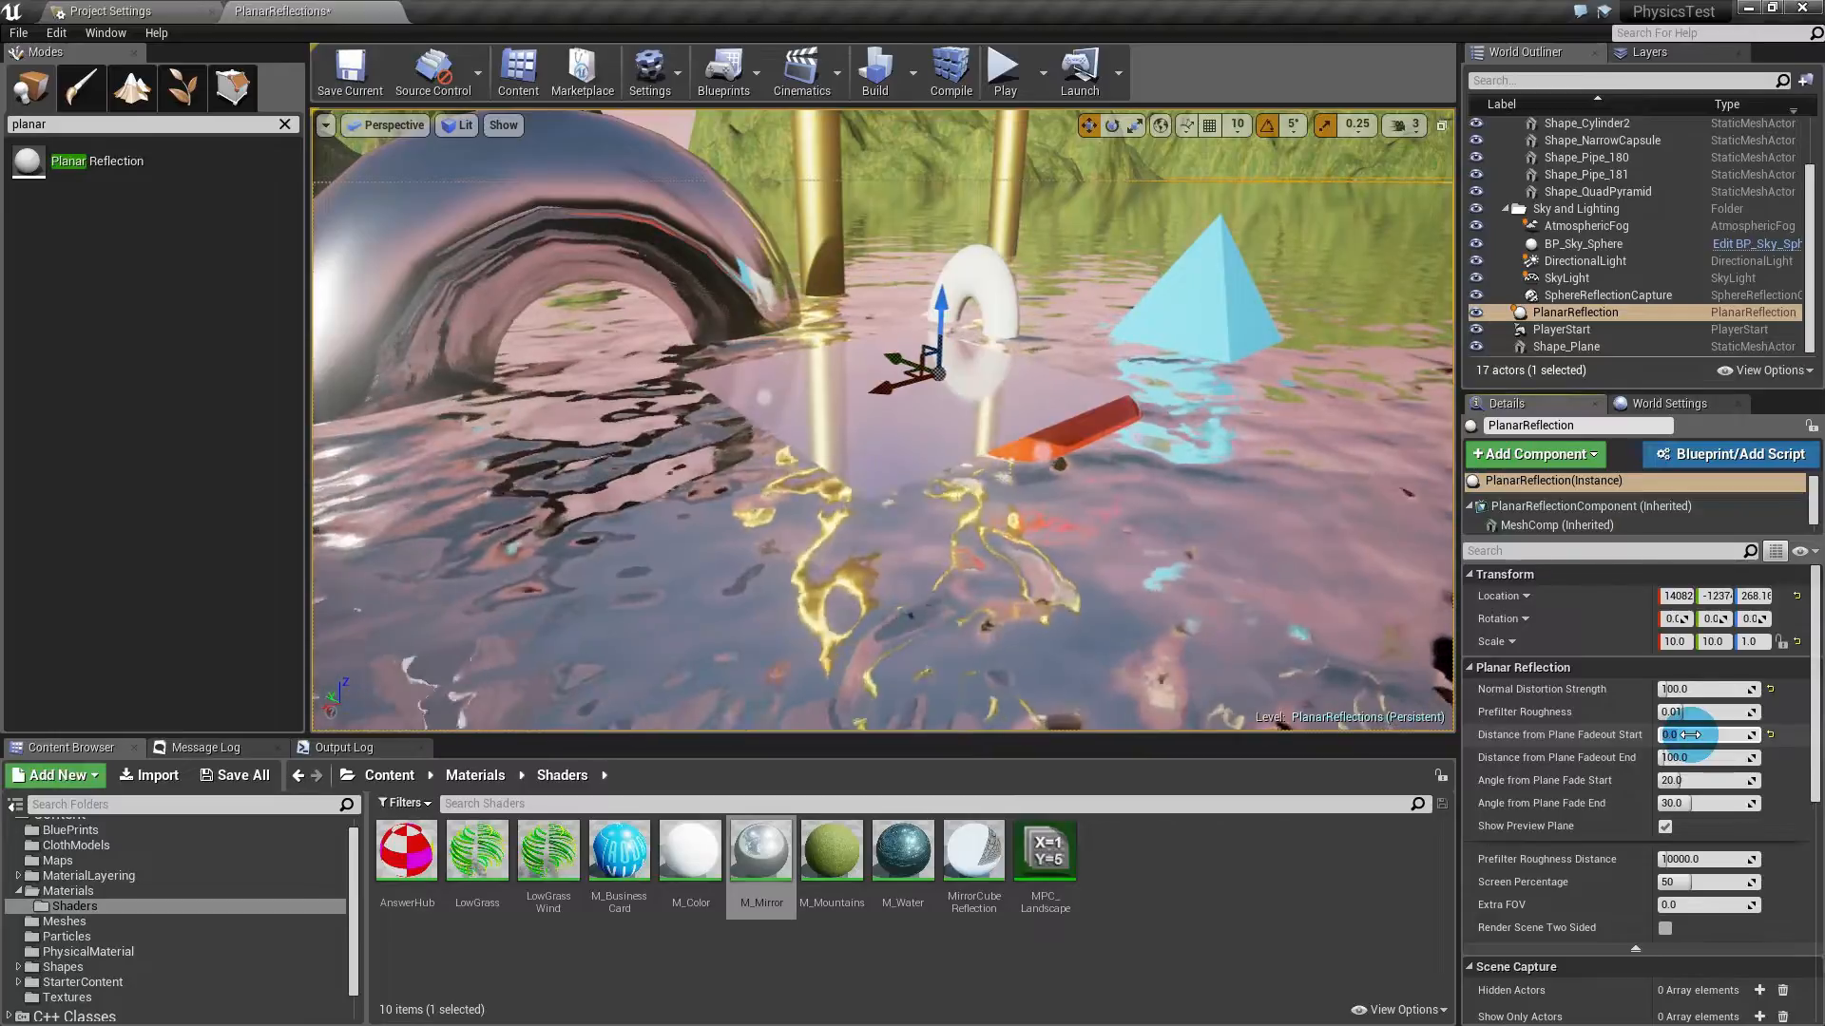
{"action": "left_click", "coordinate": [1699, 757]}
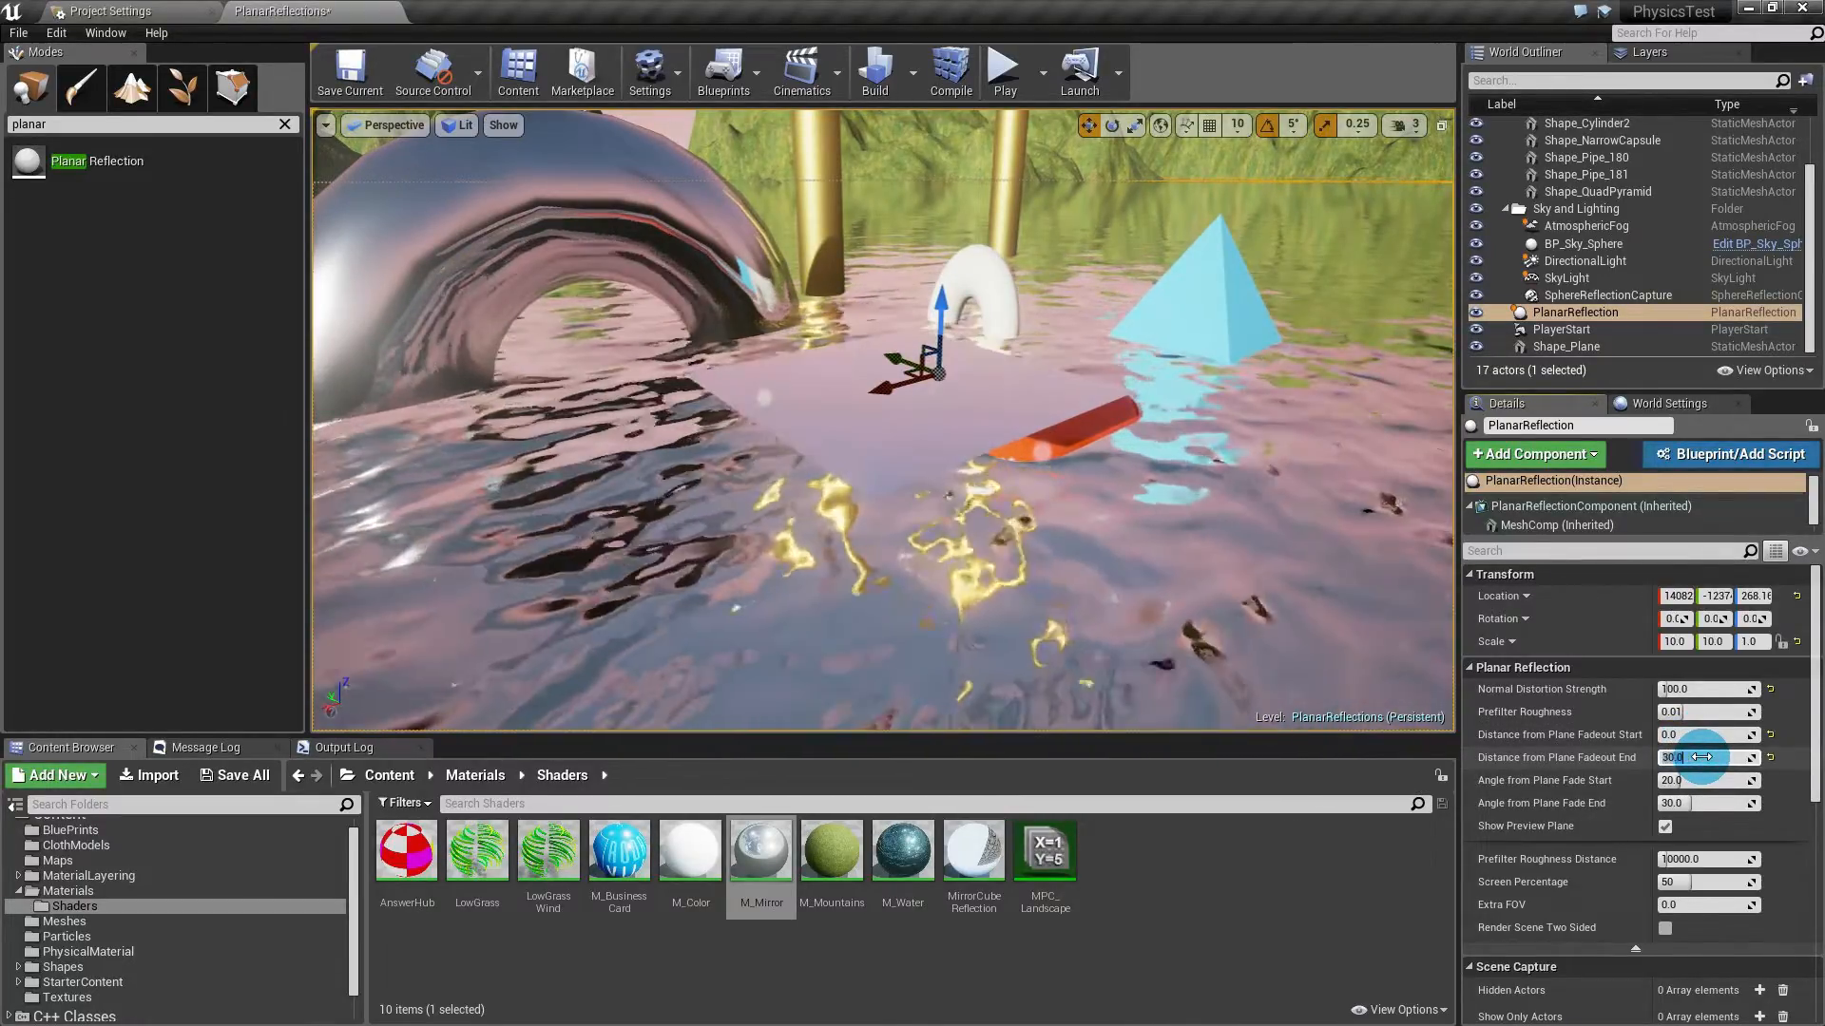
Step: Lower the mirror plane to a Z location of about 301 to test the shortened fadeout distance
{"action": "left_click_drag", "start_coordinate": [931, 314], "coordinate": [907, 446]}
{"action": "key", "text": "ctrl+z"}
{"action": "left_click", "coordinate": [921, 436]}
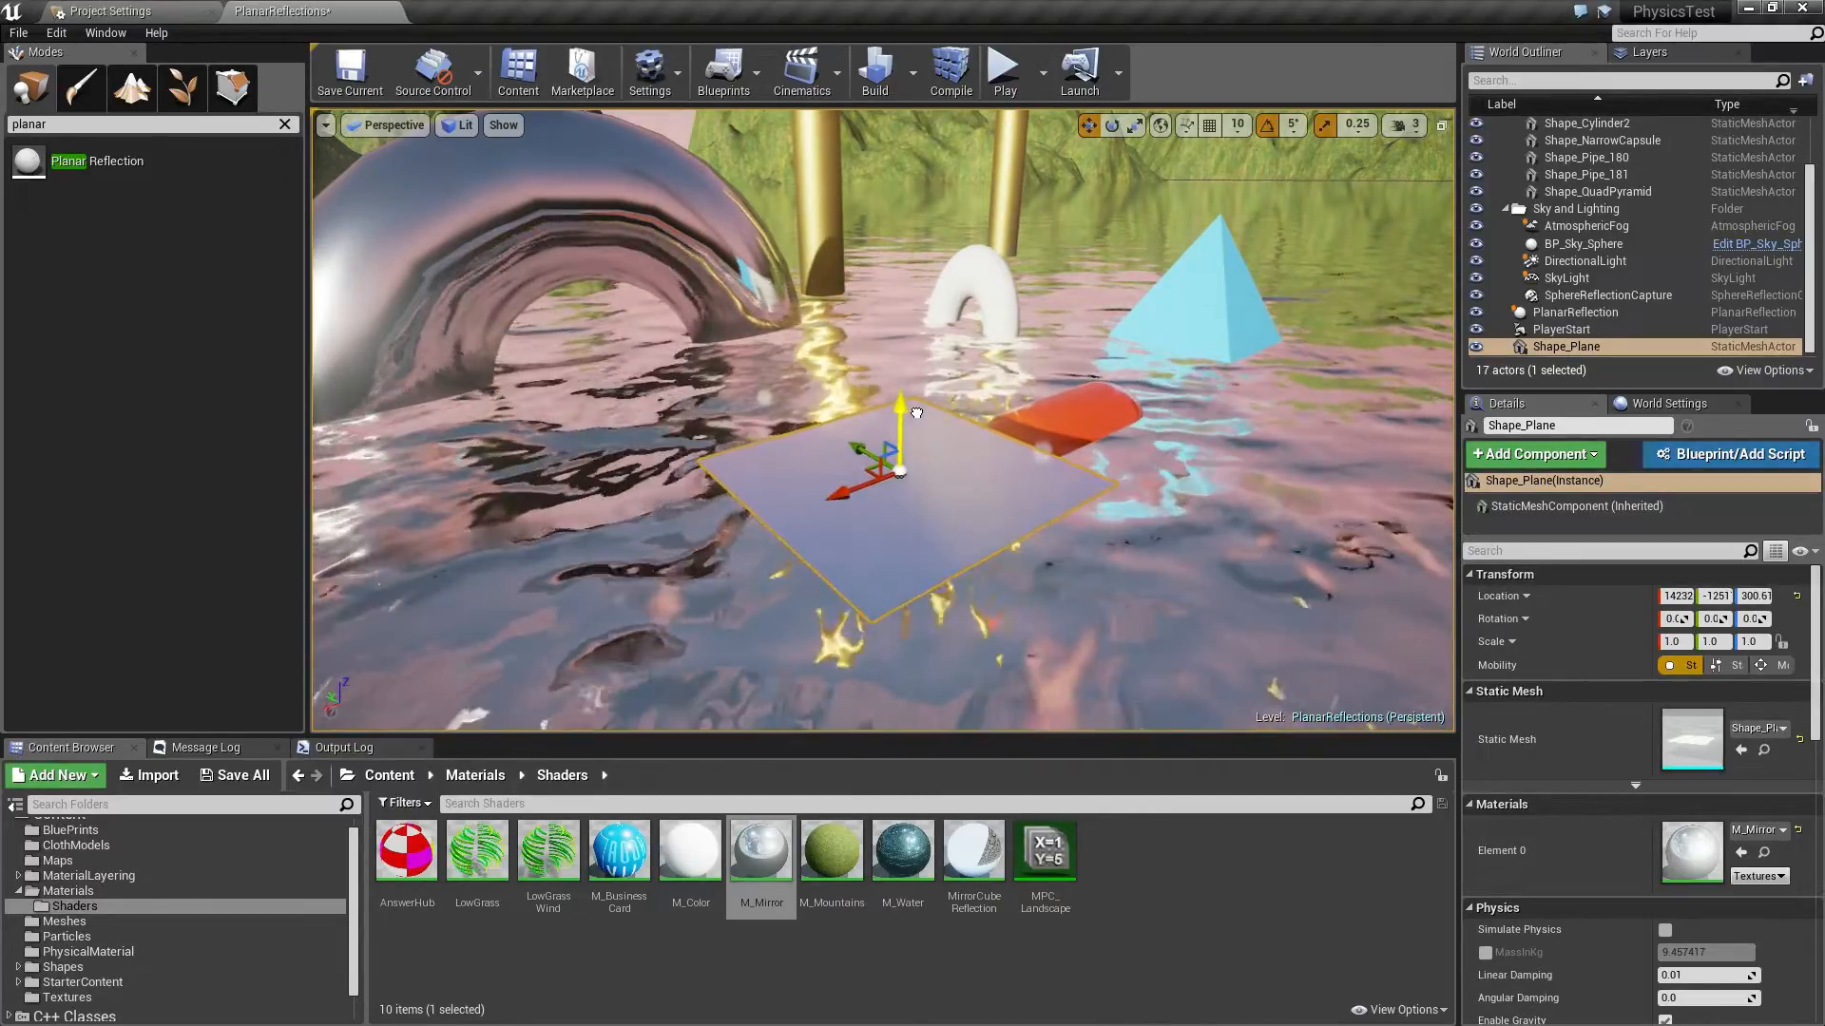
Step: Reset the planar reflection's Distance from Plane Fadeout Start and End to their defaults of 60 and 100
{"action": "left_click", "coordinate": [1597, 312]}
{"action": "left_click", "coordinate": [1769, 736]}
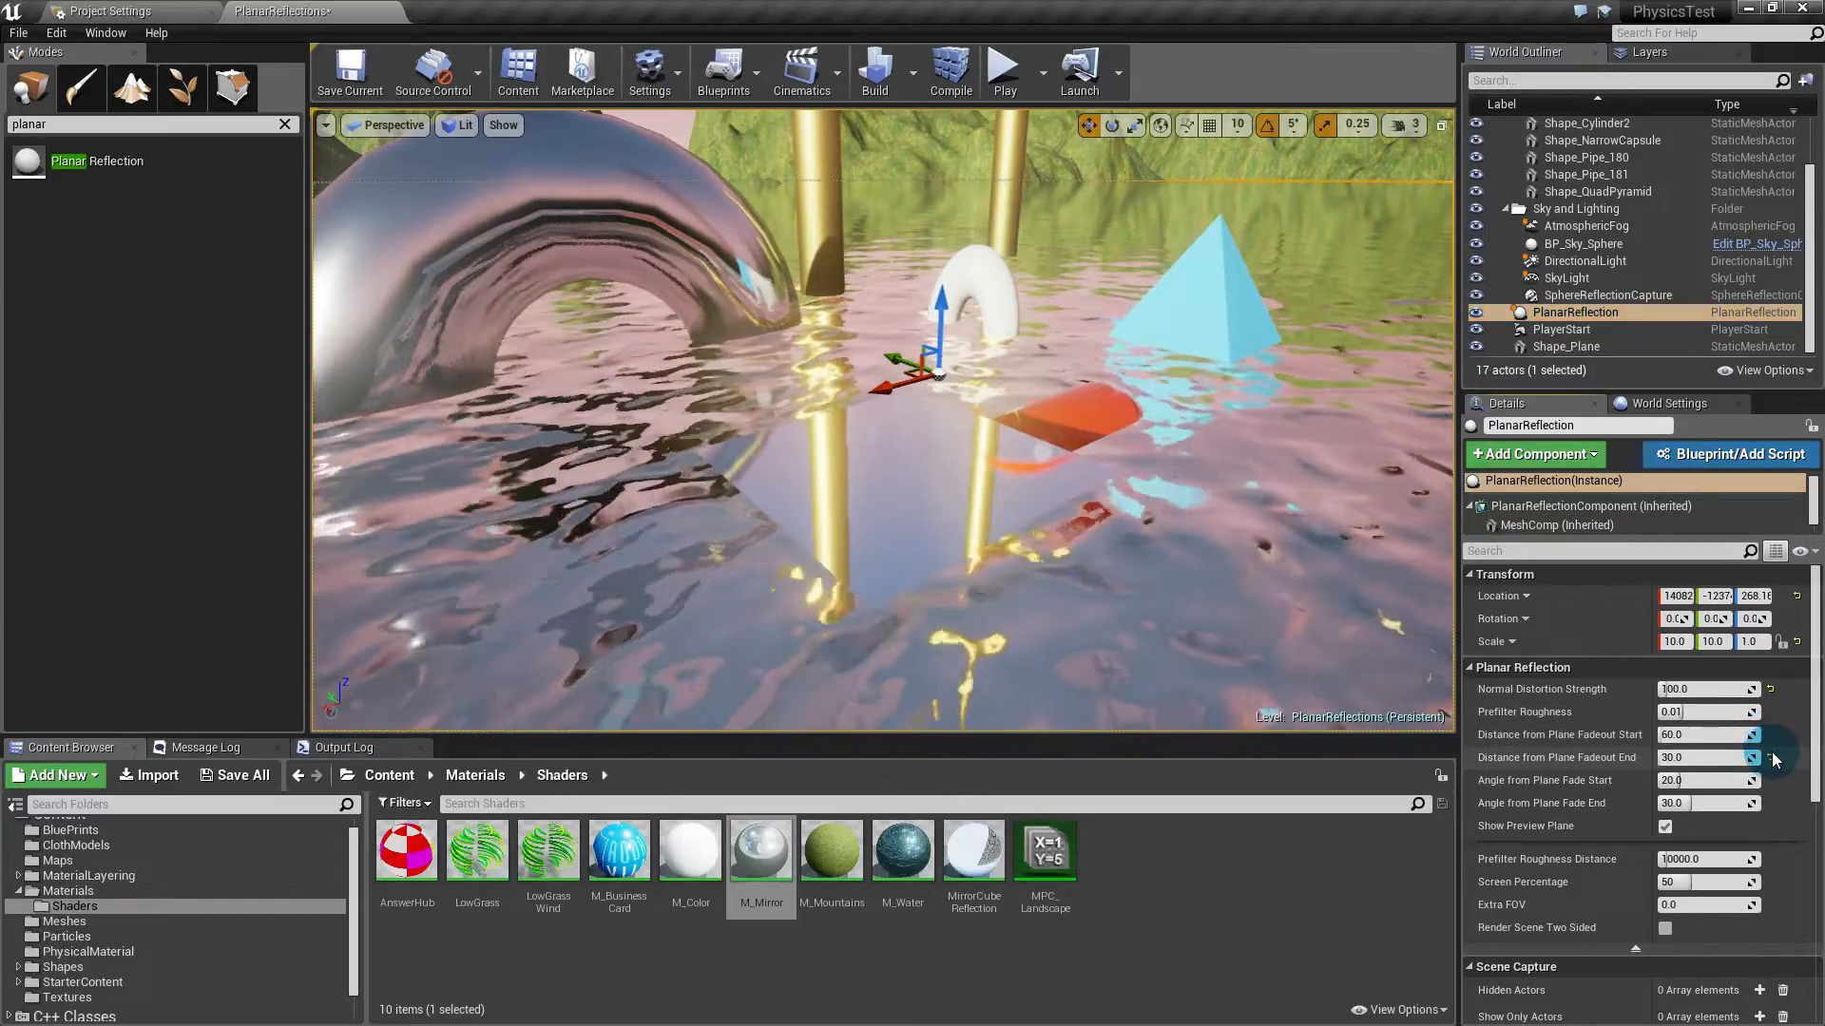
{"action": "left_click", "coordinate": [1771, 757]}
{"action": "left_click_drag", "start_coordinate": [1771, 763], "coordinate": [1777, 732]}
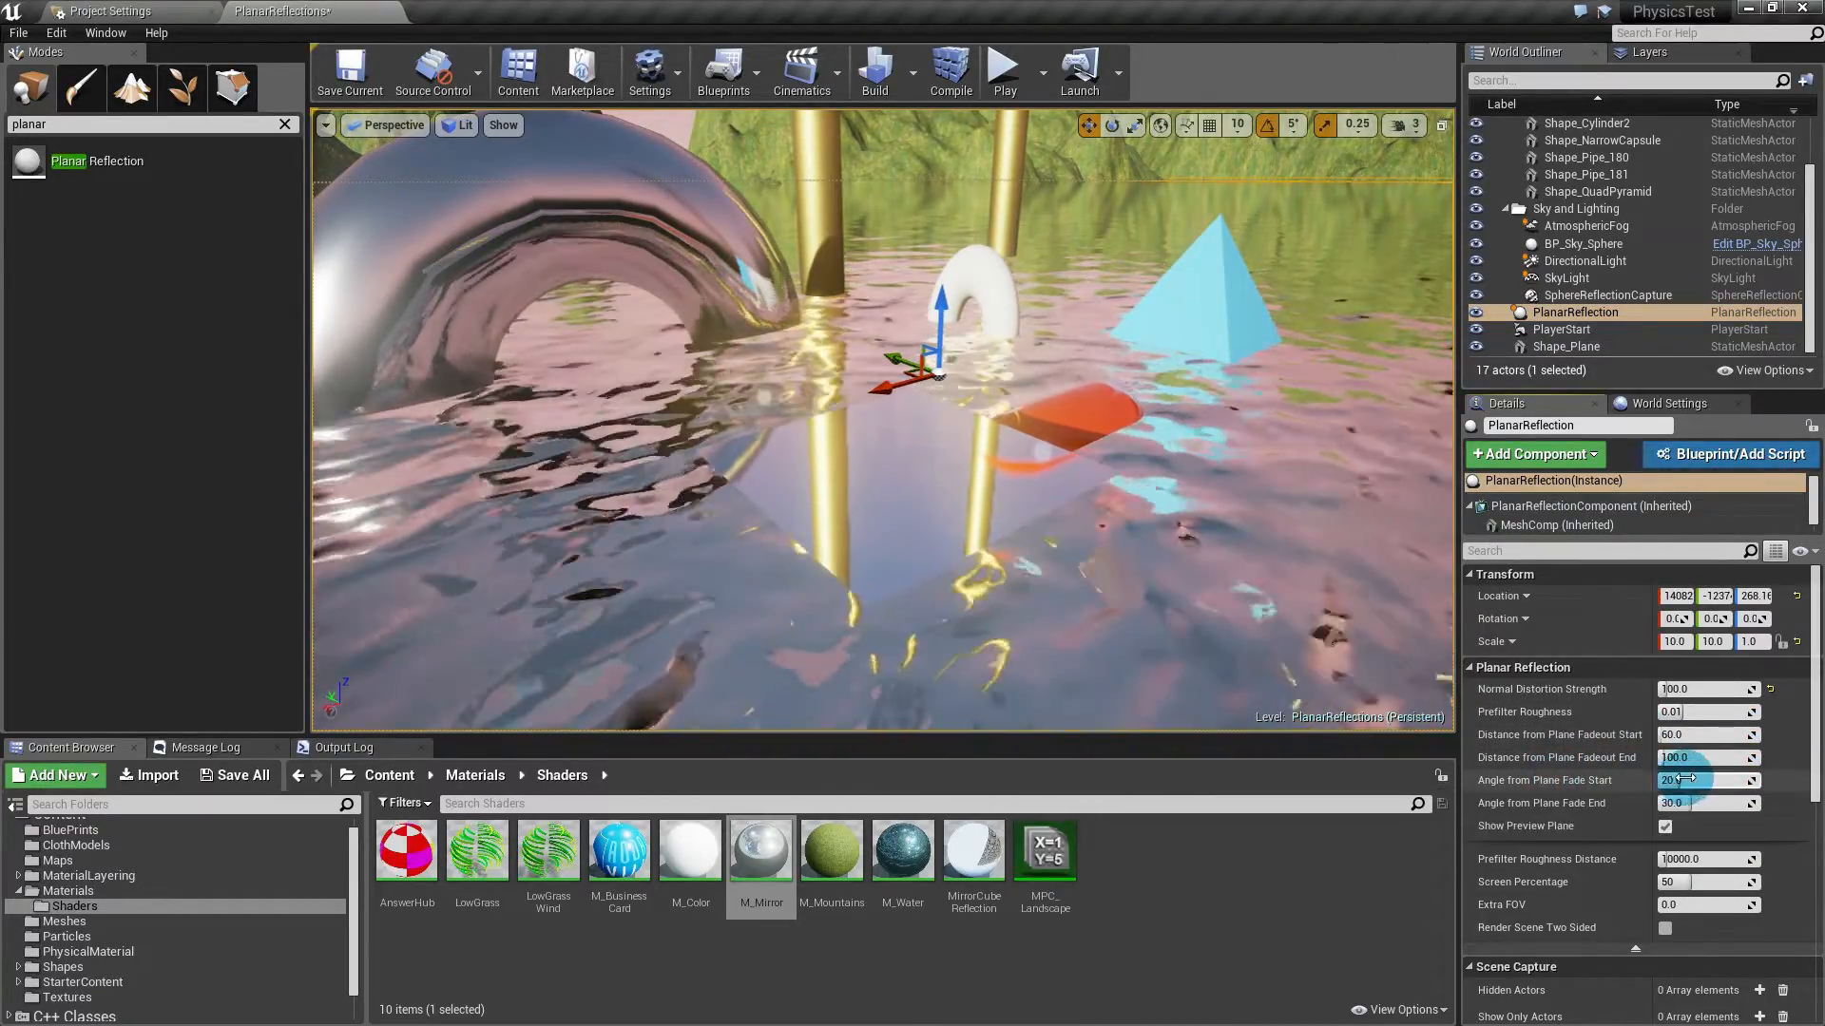
Step: Place the mirror plane at a Z location of about 305, and tilt it up to about 55 degrees and back to level to test the angle fade
{"action": "left_click", "coordinate": [878, 439]}
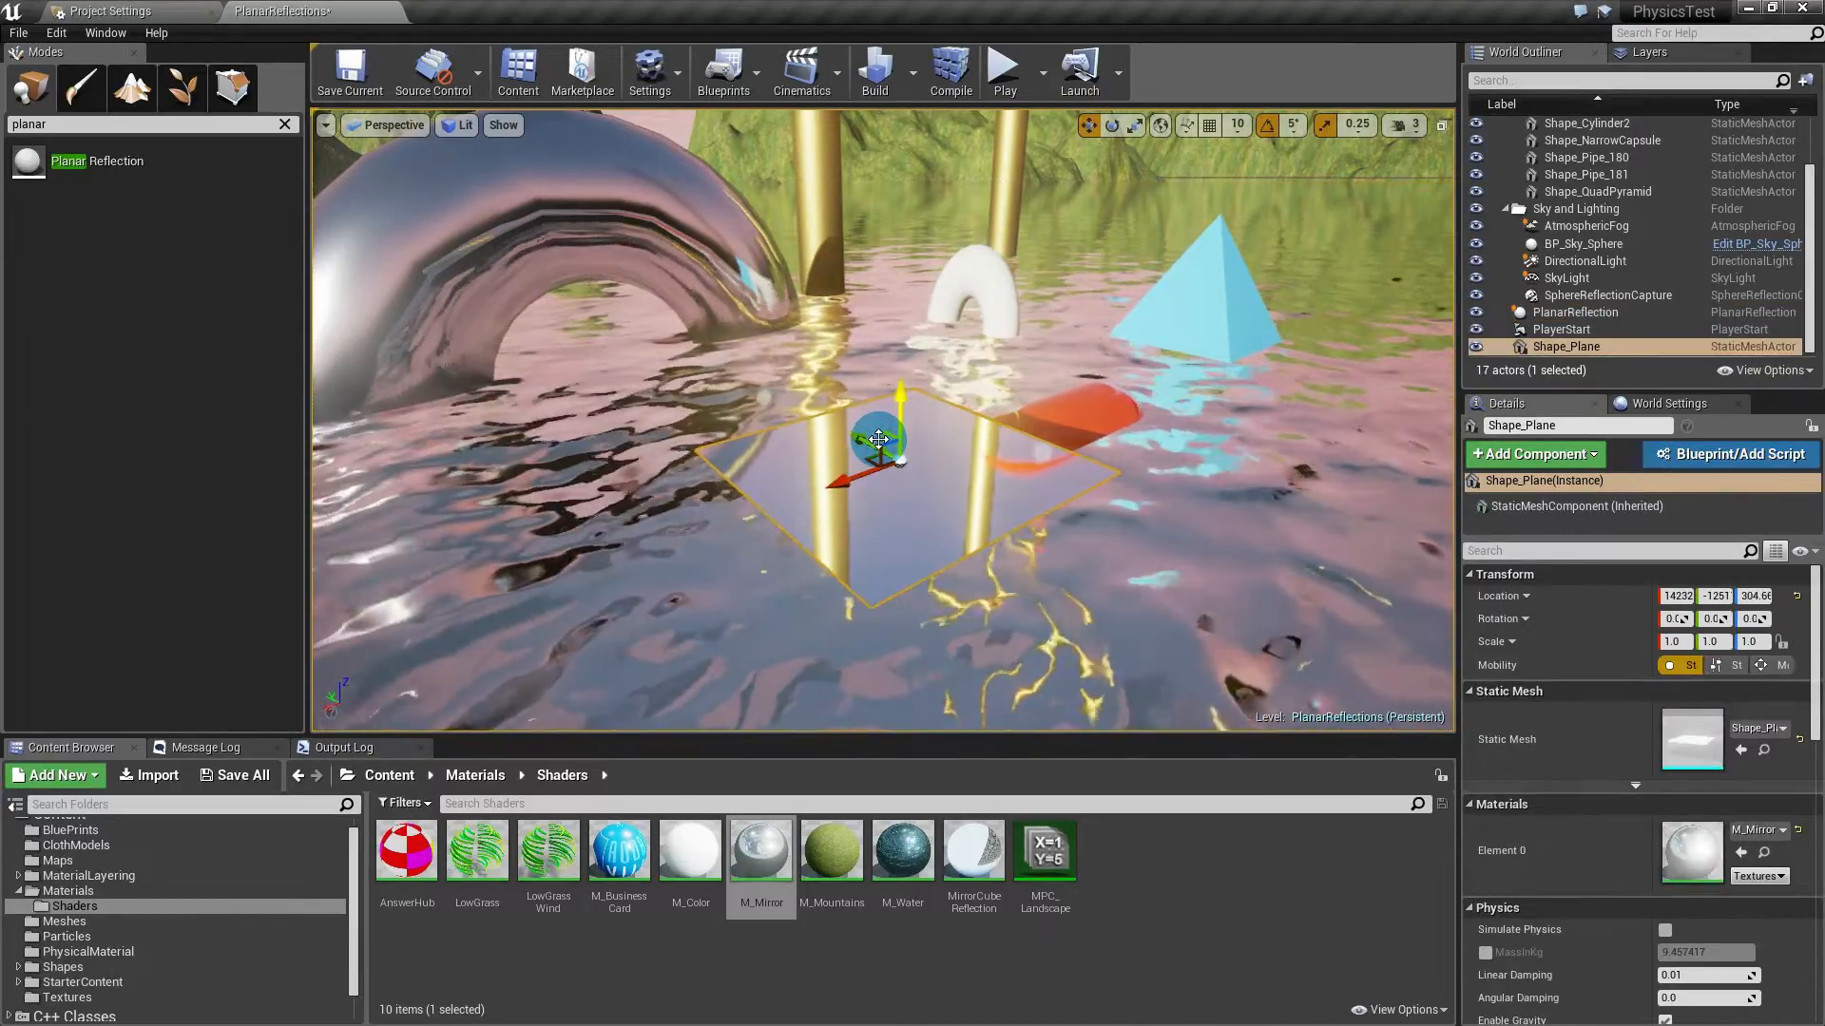
{"action": "key", "text": "e"}
{"action": "right_click_drag", "start_coordinate": [1046, 453], "coordinate": [850, 361]}
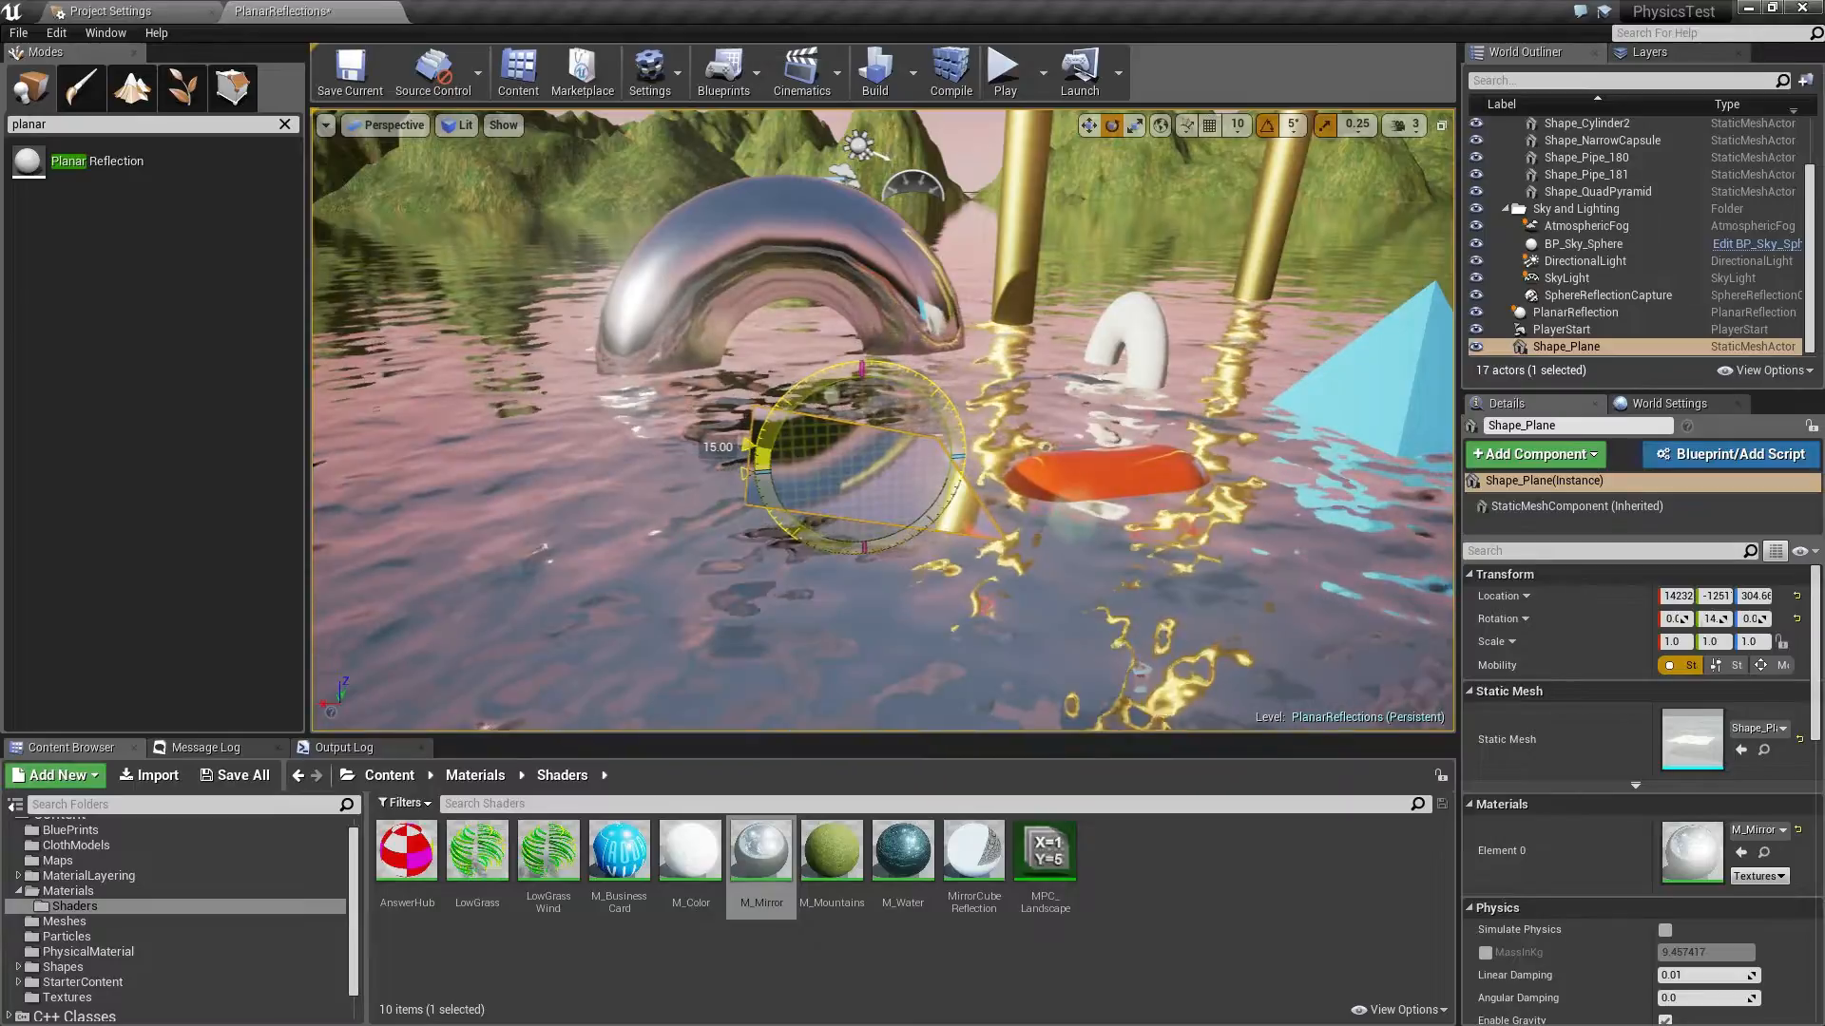
{"action": "mouse_move", "coordinate": [849, 362]}
{"action": "left_mouse_down"}
{"action": "mouse_move", "coordinate": [884, 363]}
{"action": "mouse_move", "coordinate": [852, 361]}
{"action": "left_mouse_up"}
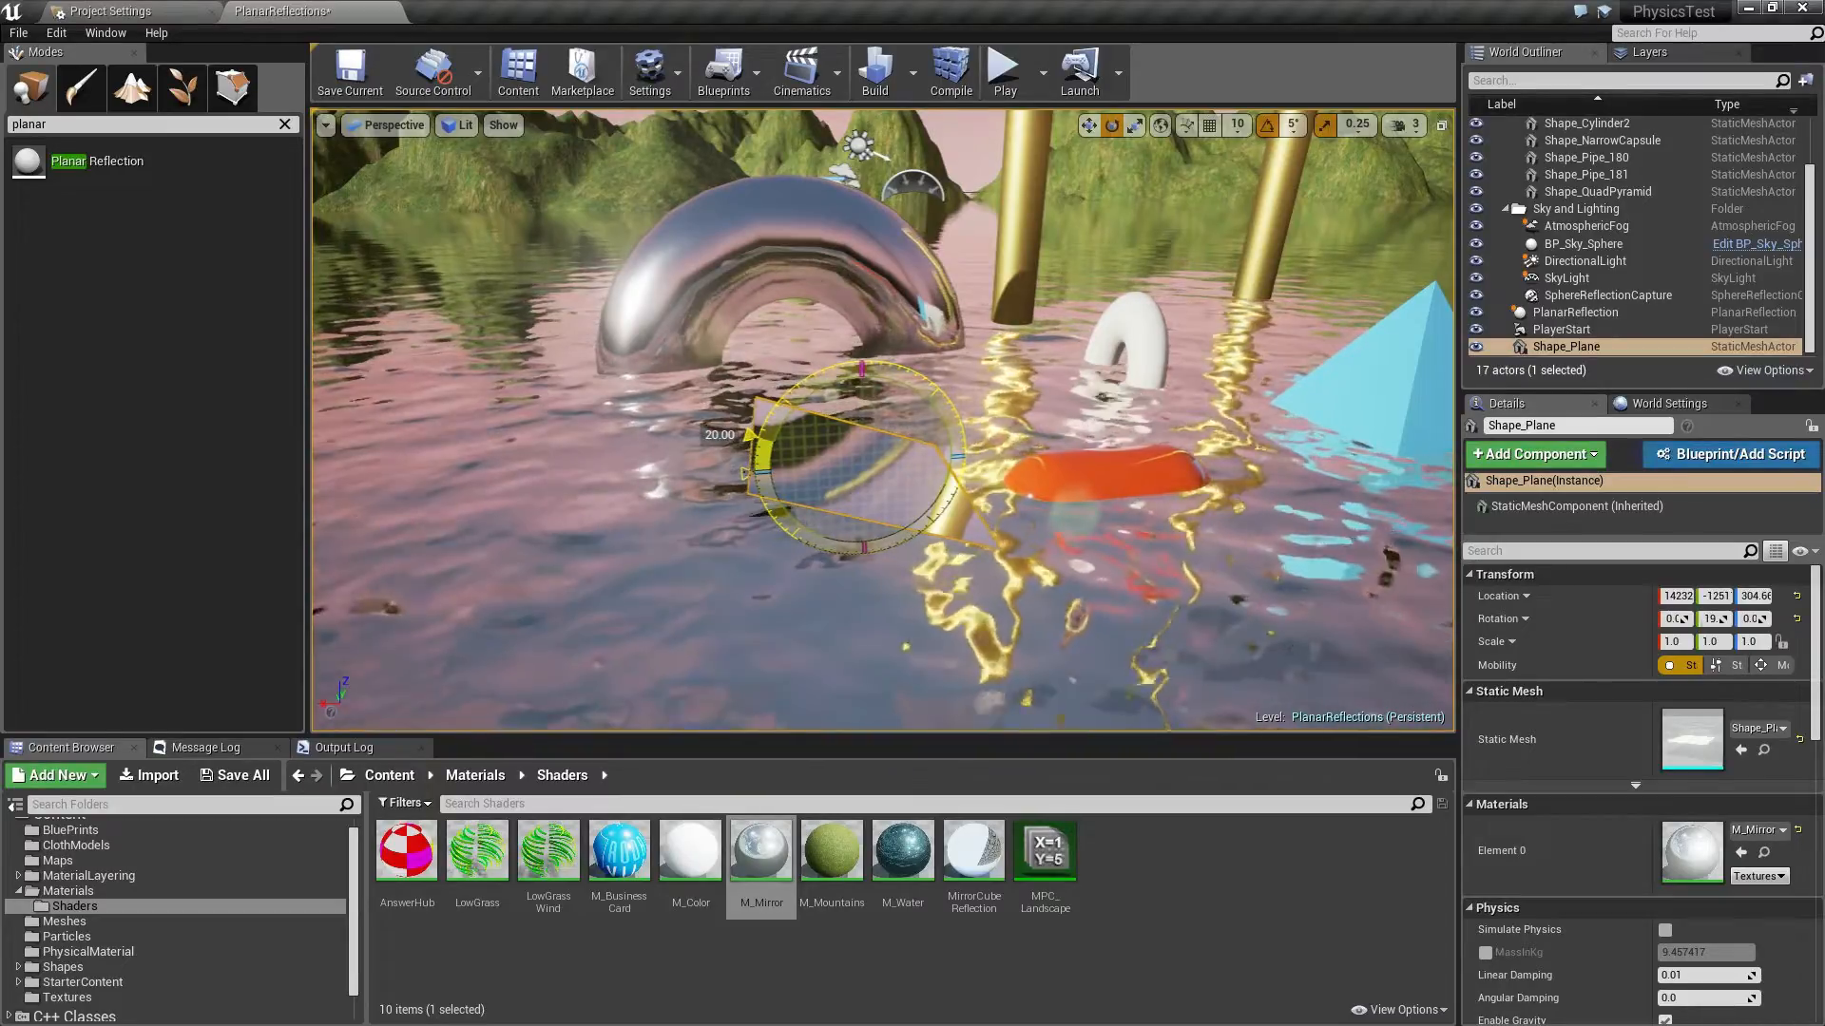
{"action": "left_click_drag", "start_coordinate": [852, 361], "coordinate": [861, 362]}
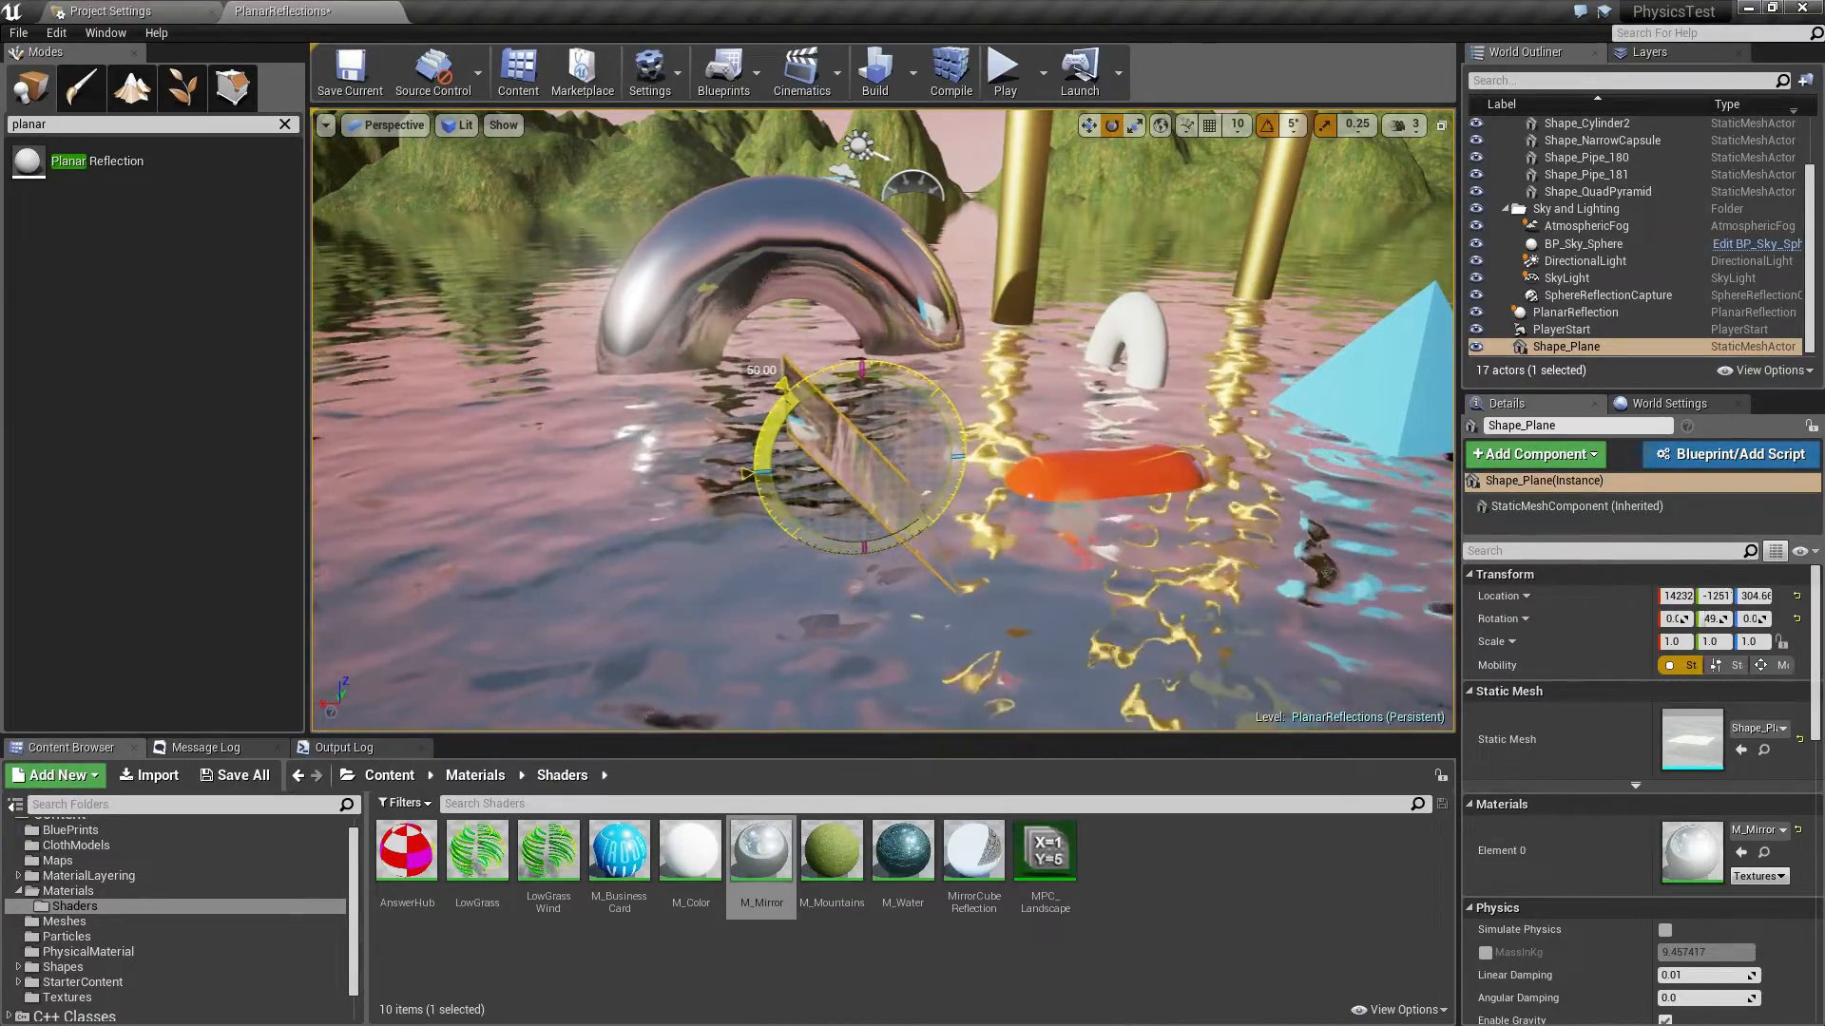
{"action": "left_click_drag", "start_coordinate": [784, 384], "coordinate": [791, 377]}
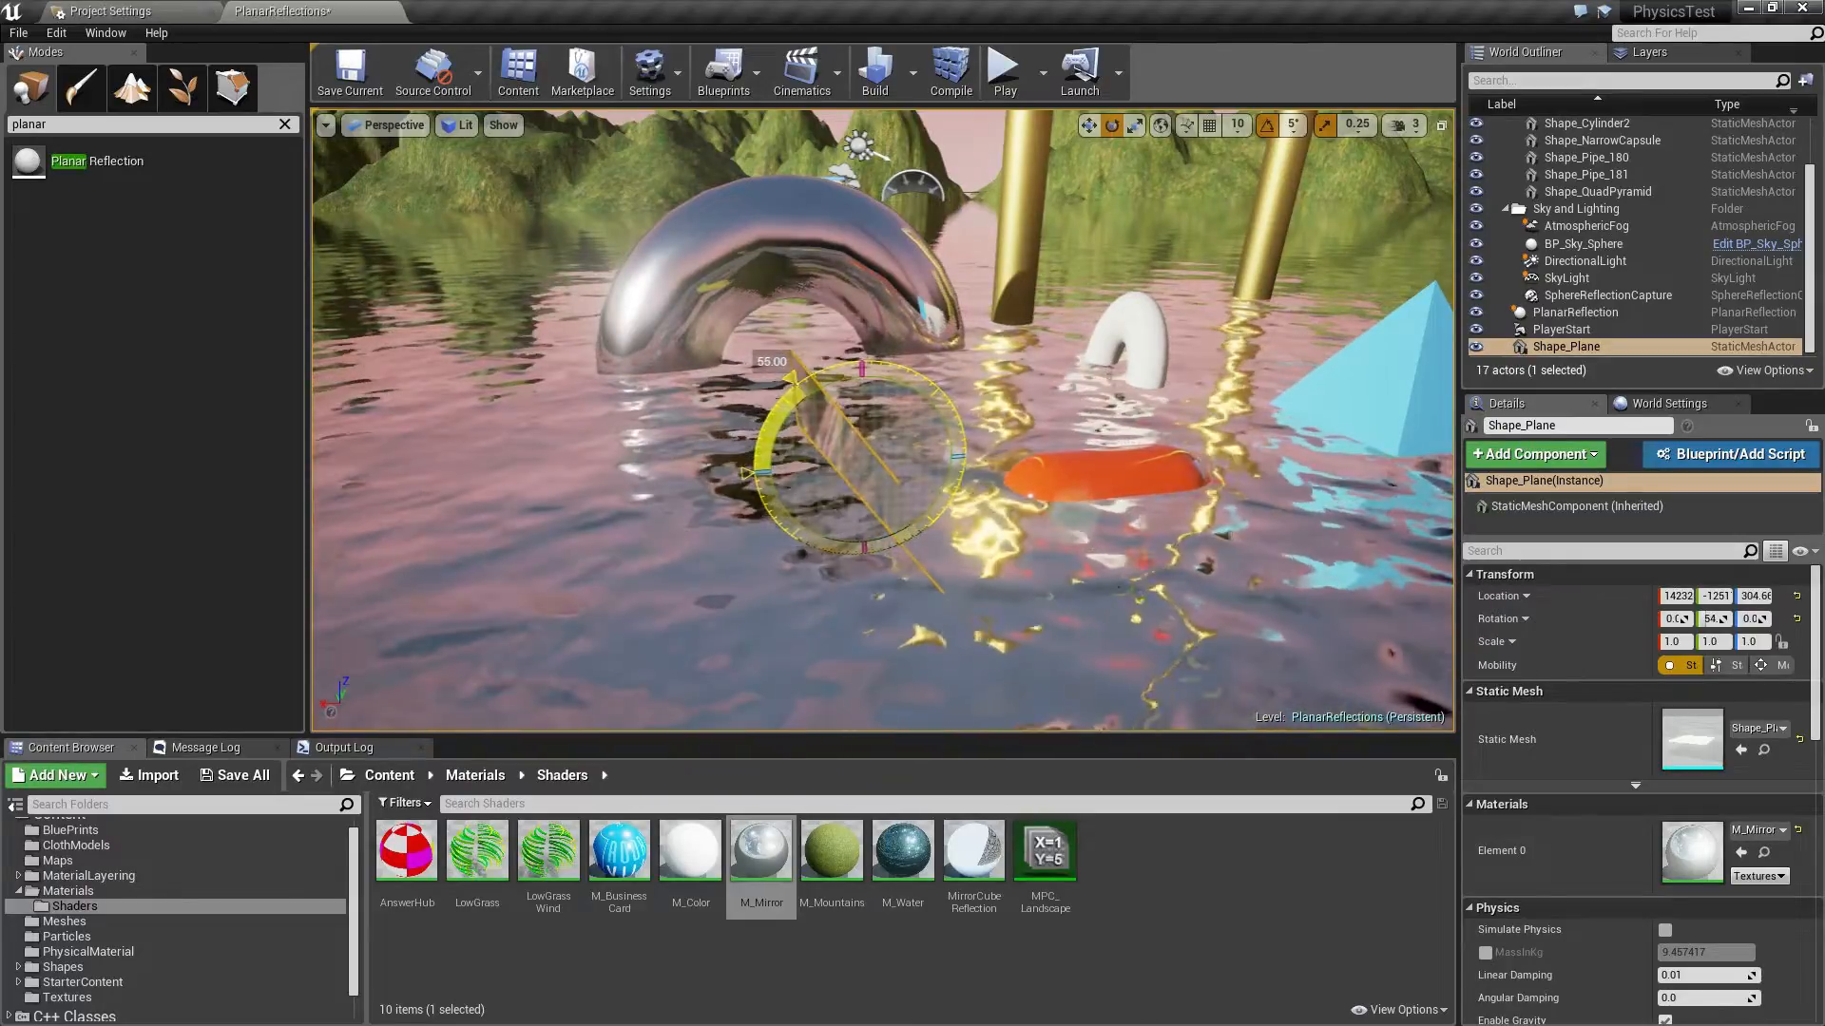
{"action": "mouse_move", "coordinate": [884, 418]}
{"action": "right_mouse_down"}
{"action": "mouse_move", "coordinate": [803, 476]}
{"action": "mouse_move", "coordinate": [608, 513]}
{"action": "mouse_move", "coordinate": [836, 399]}
{"action": "mouse_move", "coordinate": [903, 419]}
{"action": "mouse_move", "coordinate": [866, 438]}
{"action": "right_mouse_up"}
{"action": "mouse_move", "coordinate": [866, 438]}
{"action": "left_mouse_down"}
{"action": "mouse_move", "coordinate": [826, 475]}
{"action": "mouse_move", "coordinate": [861, 437]}
{"action": "left_mouse_up"}
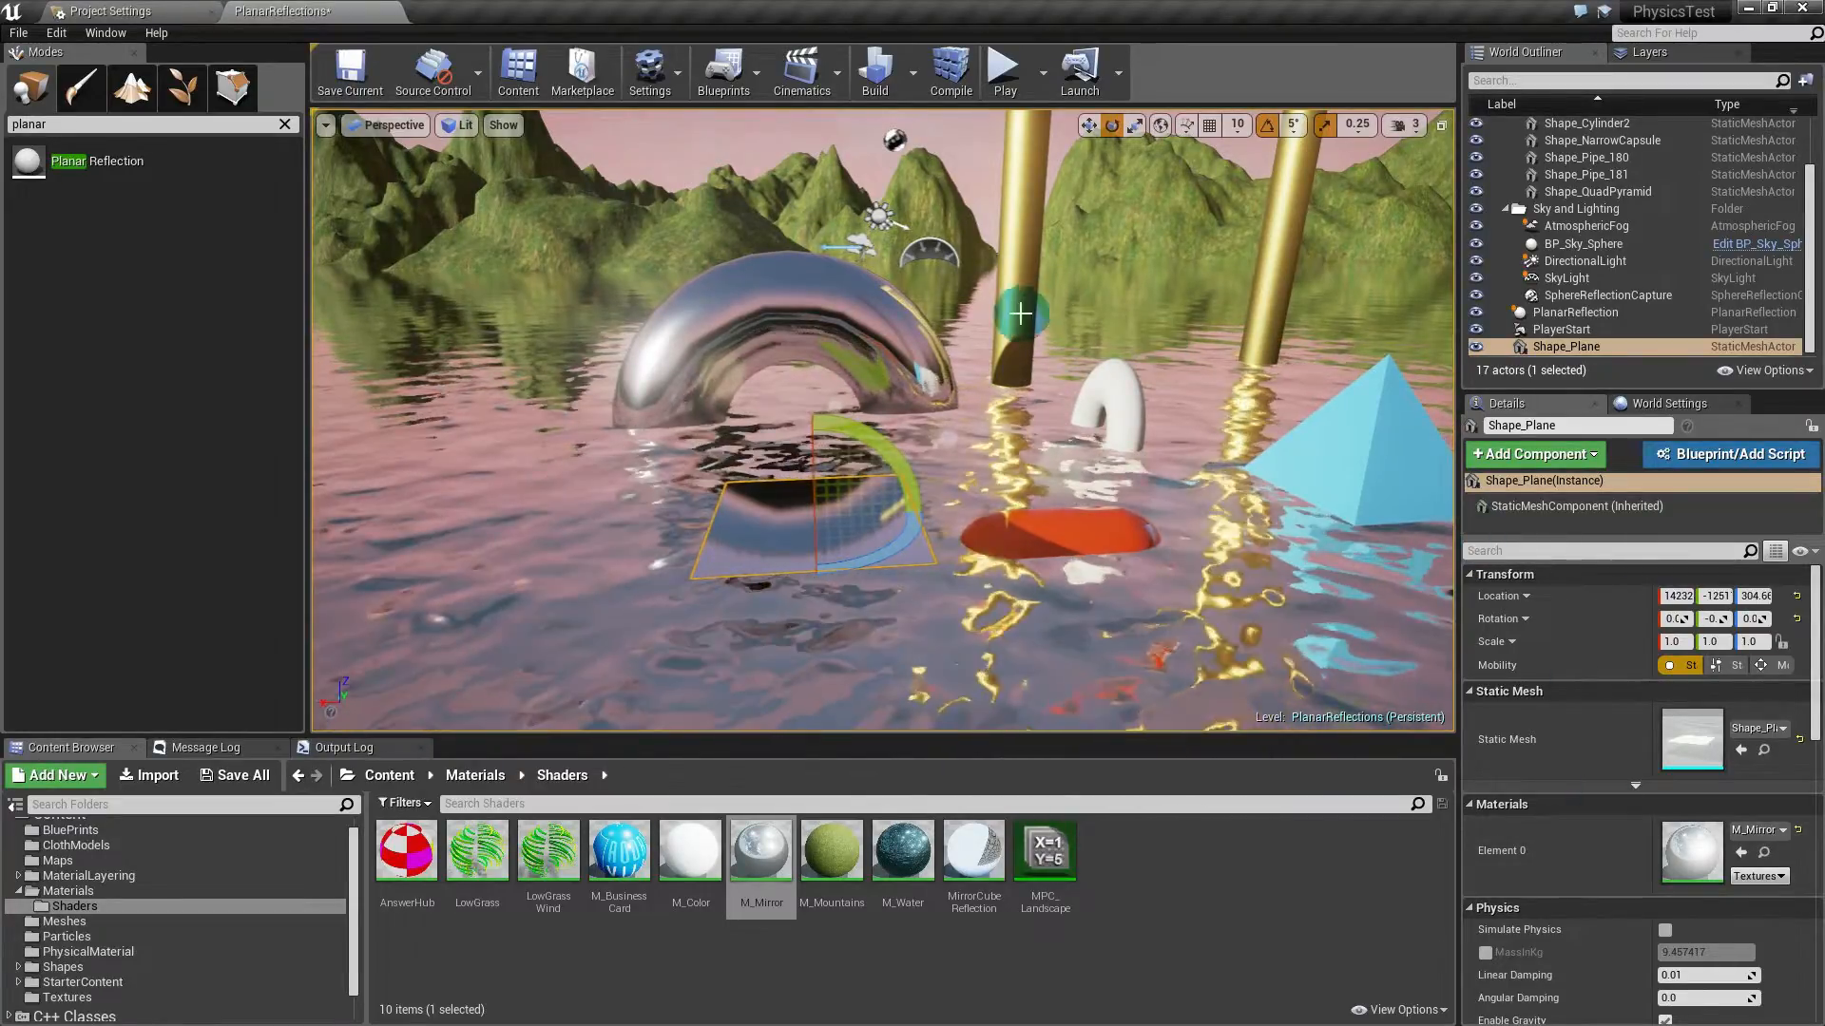
Step: Set the planar reflection's Angle from Plane Fade Start to 0 and Fade End to 5, and test the effect by rotating the mirror plane
{"action": "left_click", "coordinate": [1572, 315]}
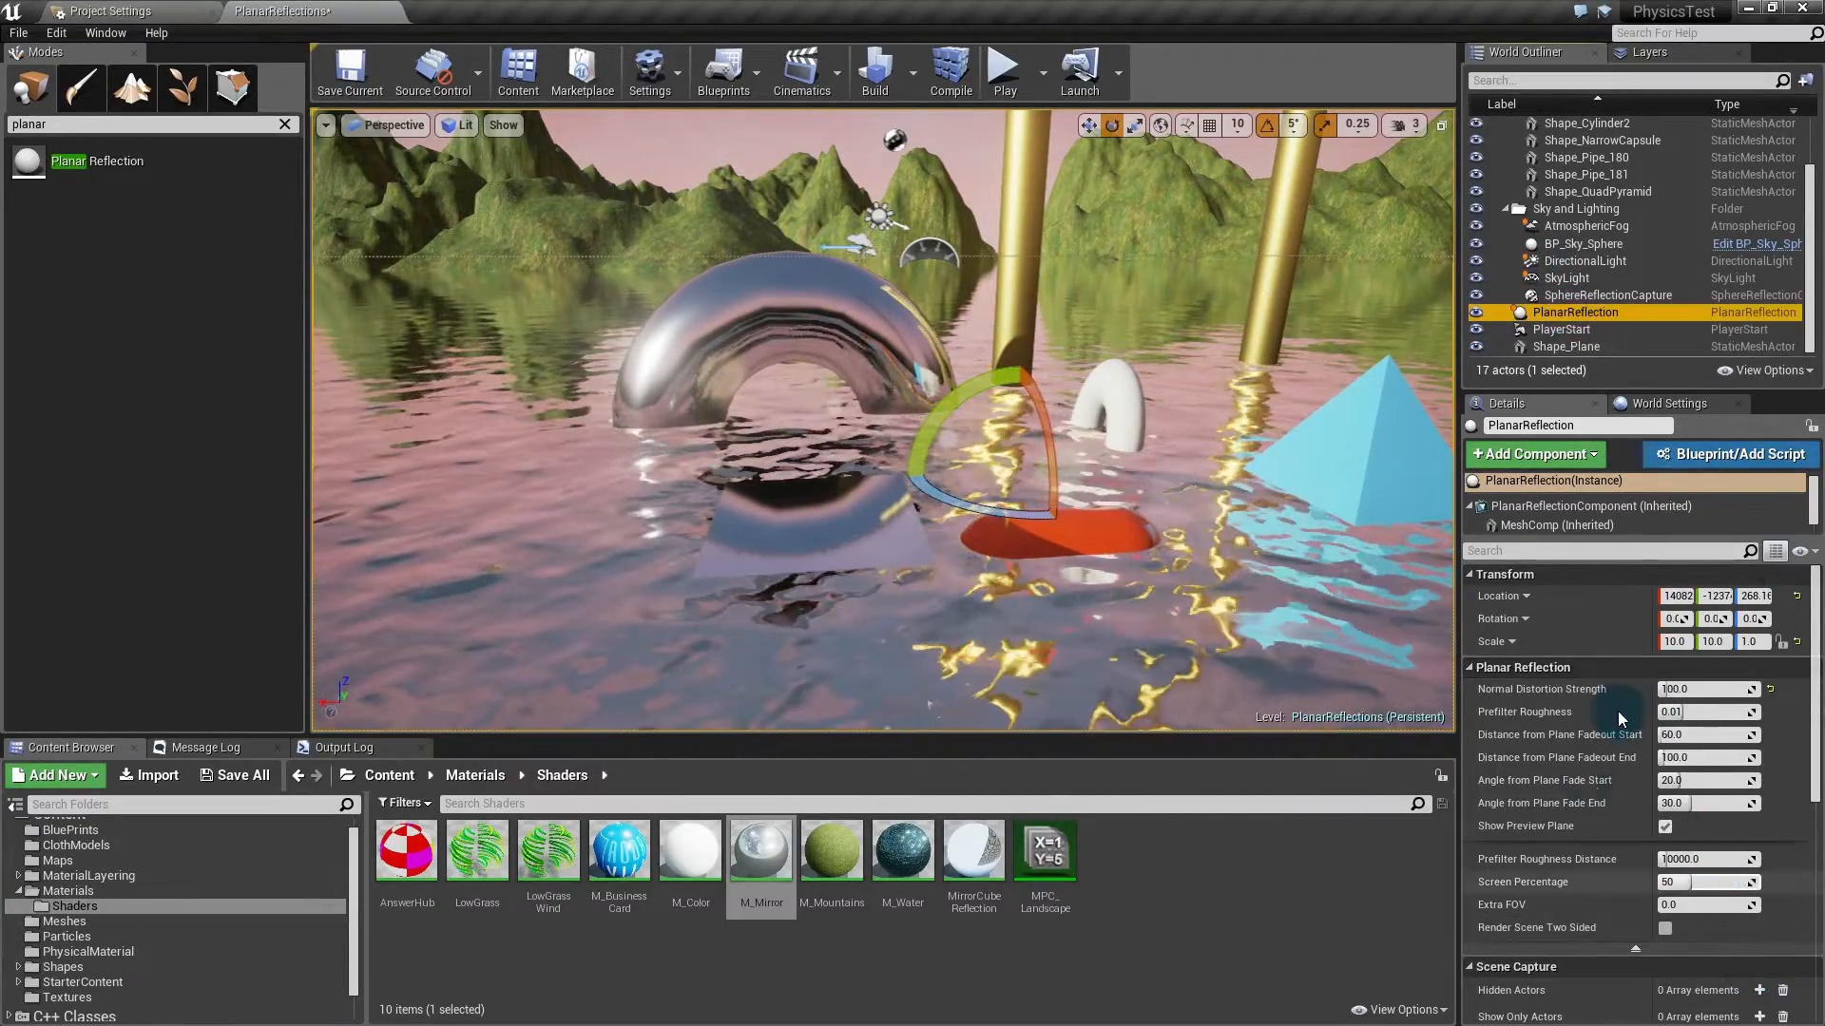
{"action": "left_click", "coordinate": [1675, 784]}
{"action": "type", "text": "0"}
{"action": "left_click", "coordinate": [1679, 799]}
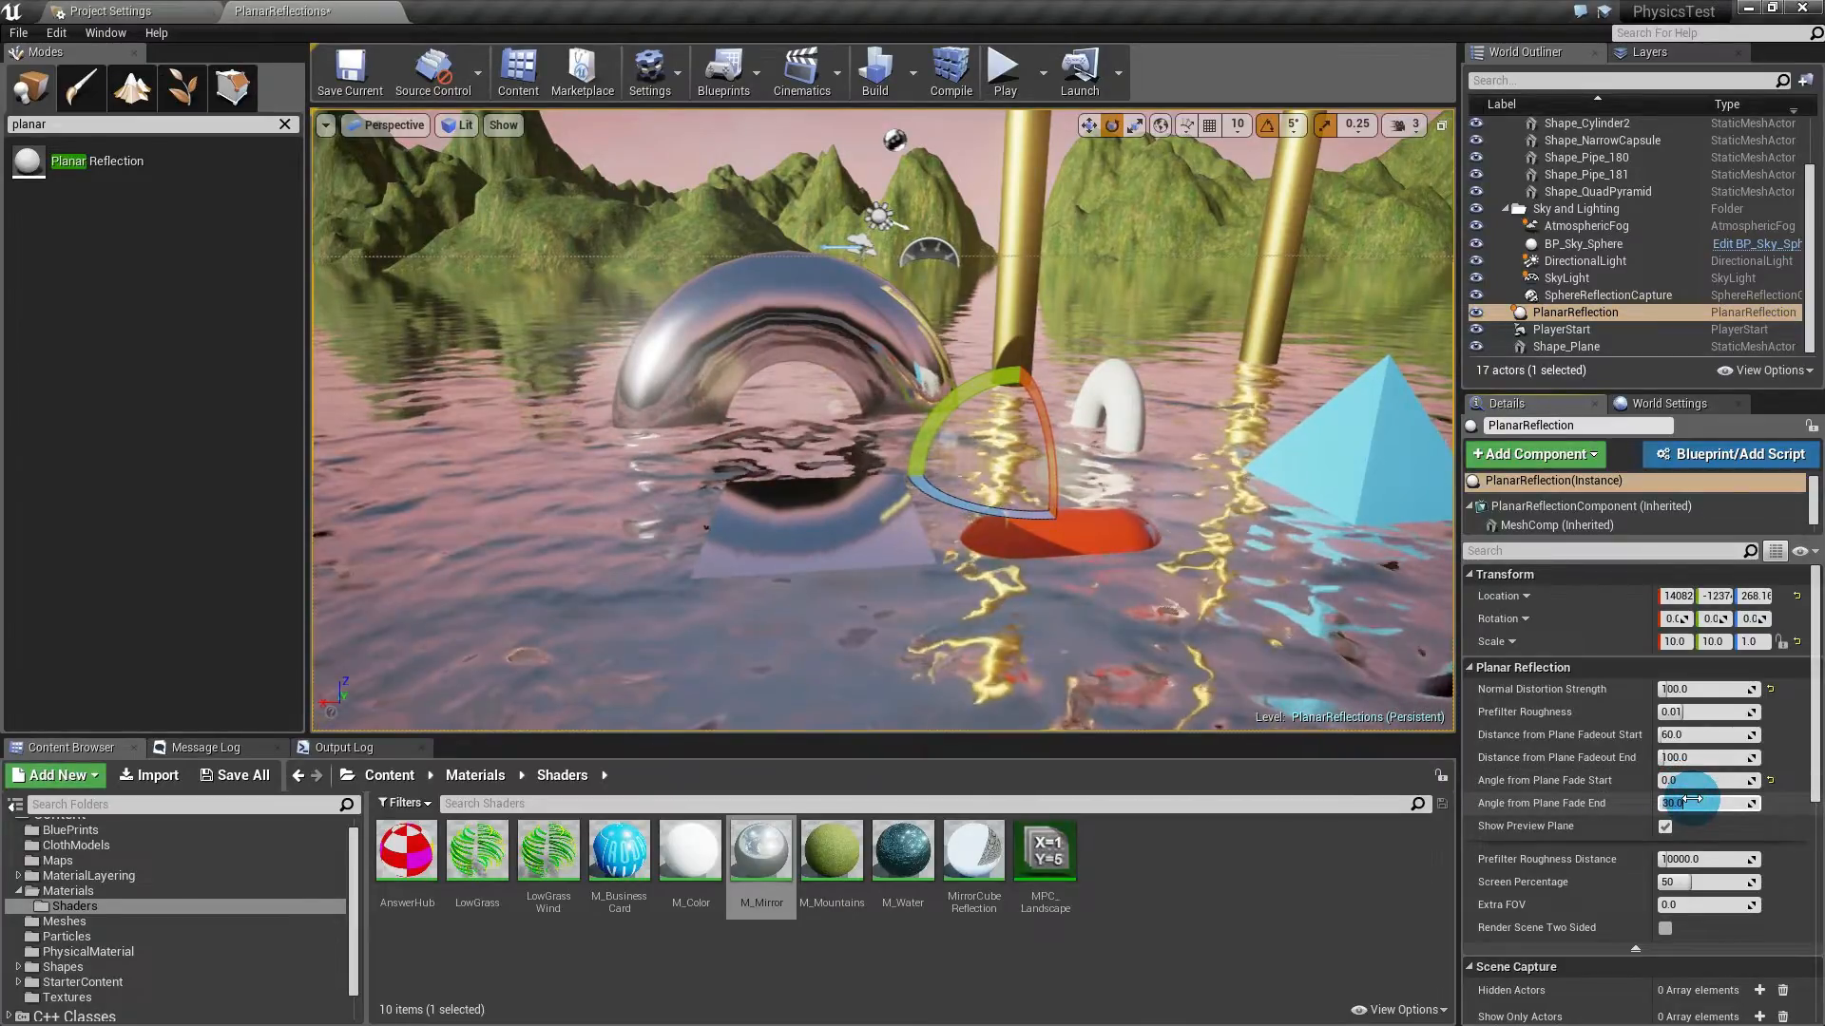
{"action": "left_click", "coordinate": [837, 532]}
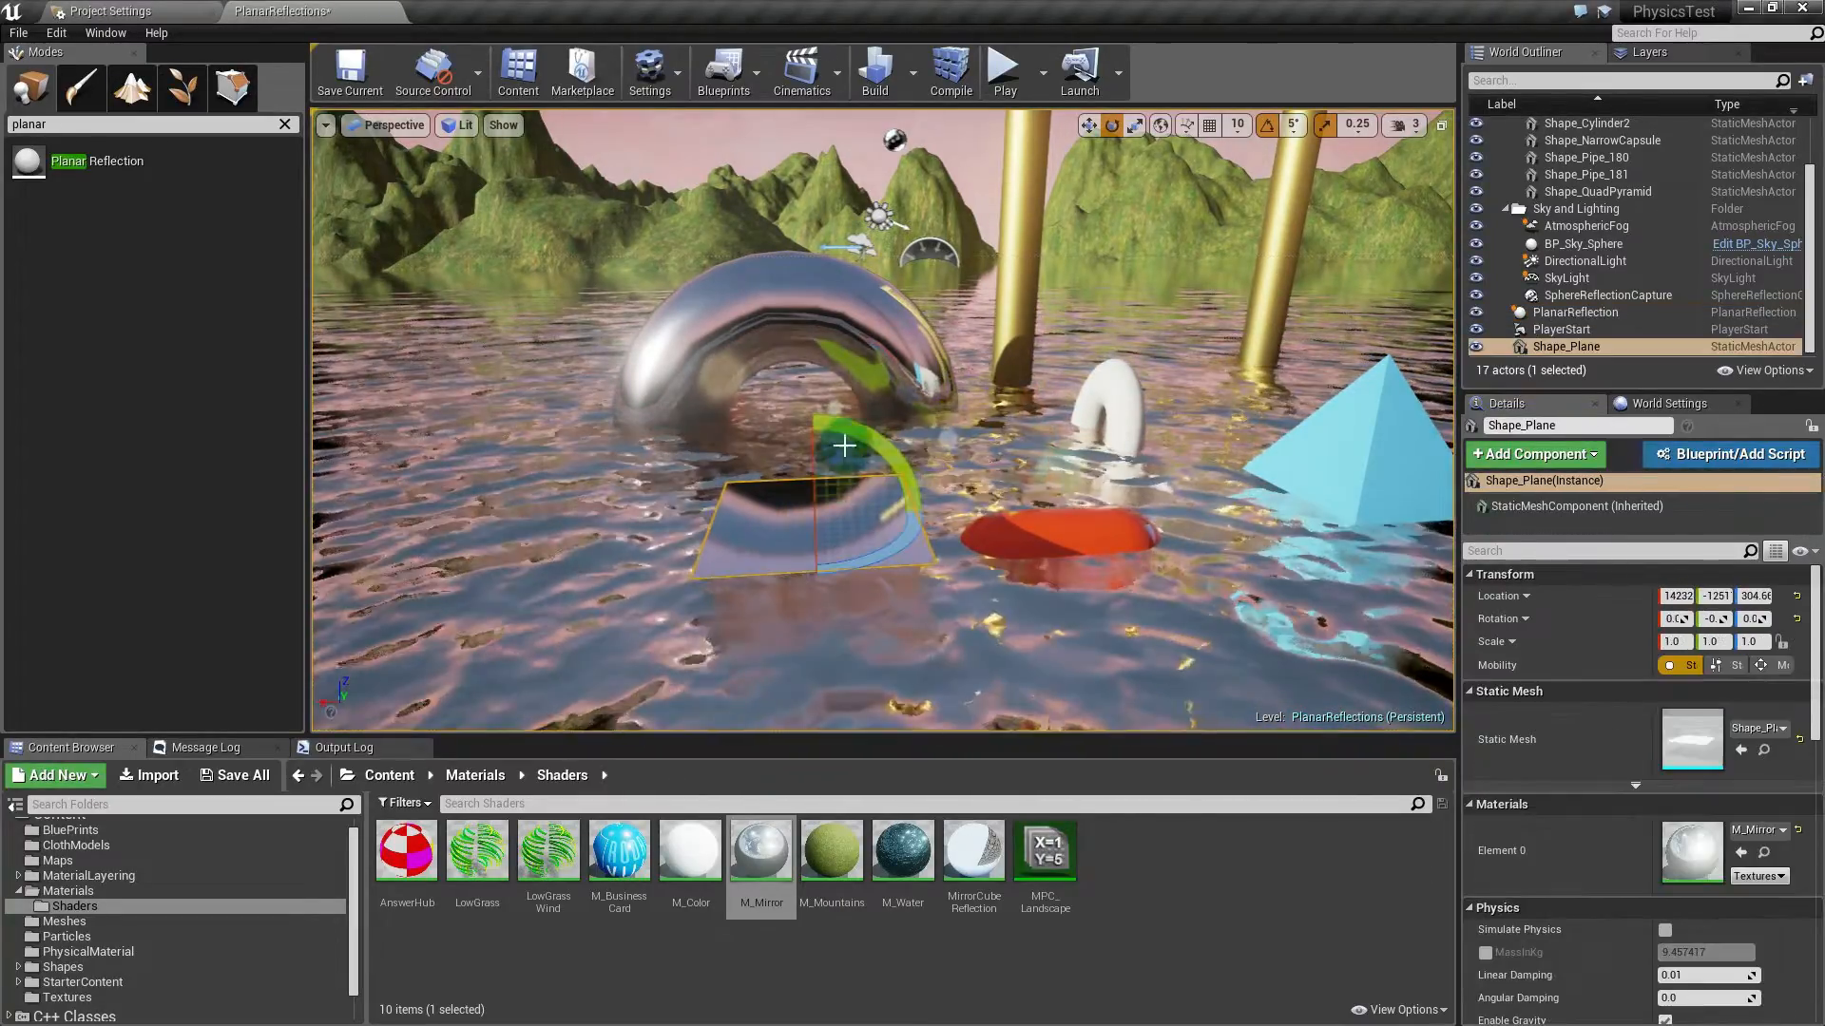
{"action": "mouse_move", "coordinate": [860, 425]}
{"action": "left_mouse_down"}
{"action": "mouse_move", "coordinate": [833, 447]}
{"action": "mouse_move", "coordinate": [859, 425]}
{"action": "left_mouse_up"}
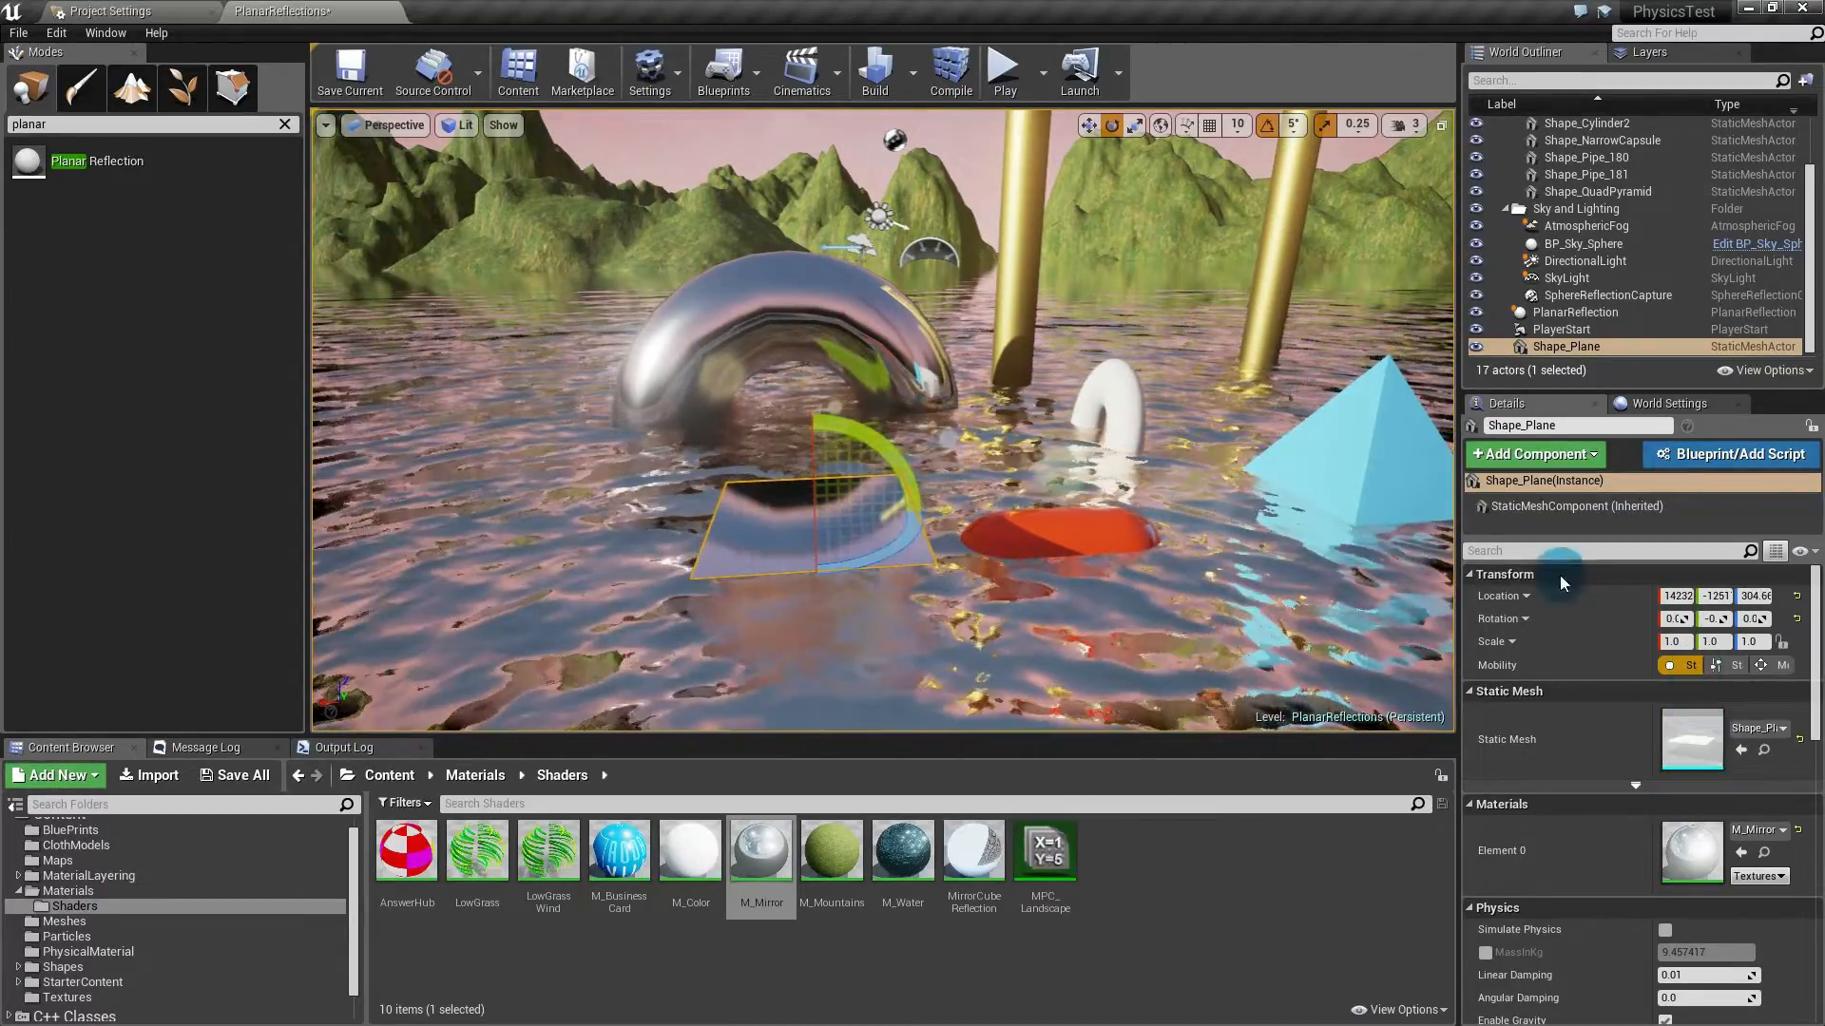
Step: Reset the planar reflection's Angle from Plane Fade Start and End to their defaults of 20 and 30
{"action": "left_click", "coordinate": [1575, 312]}
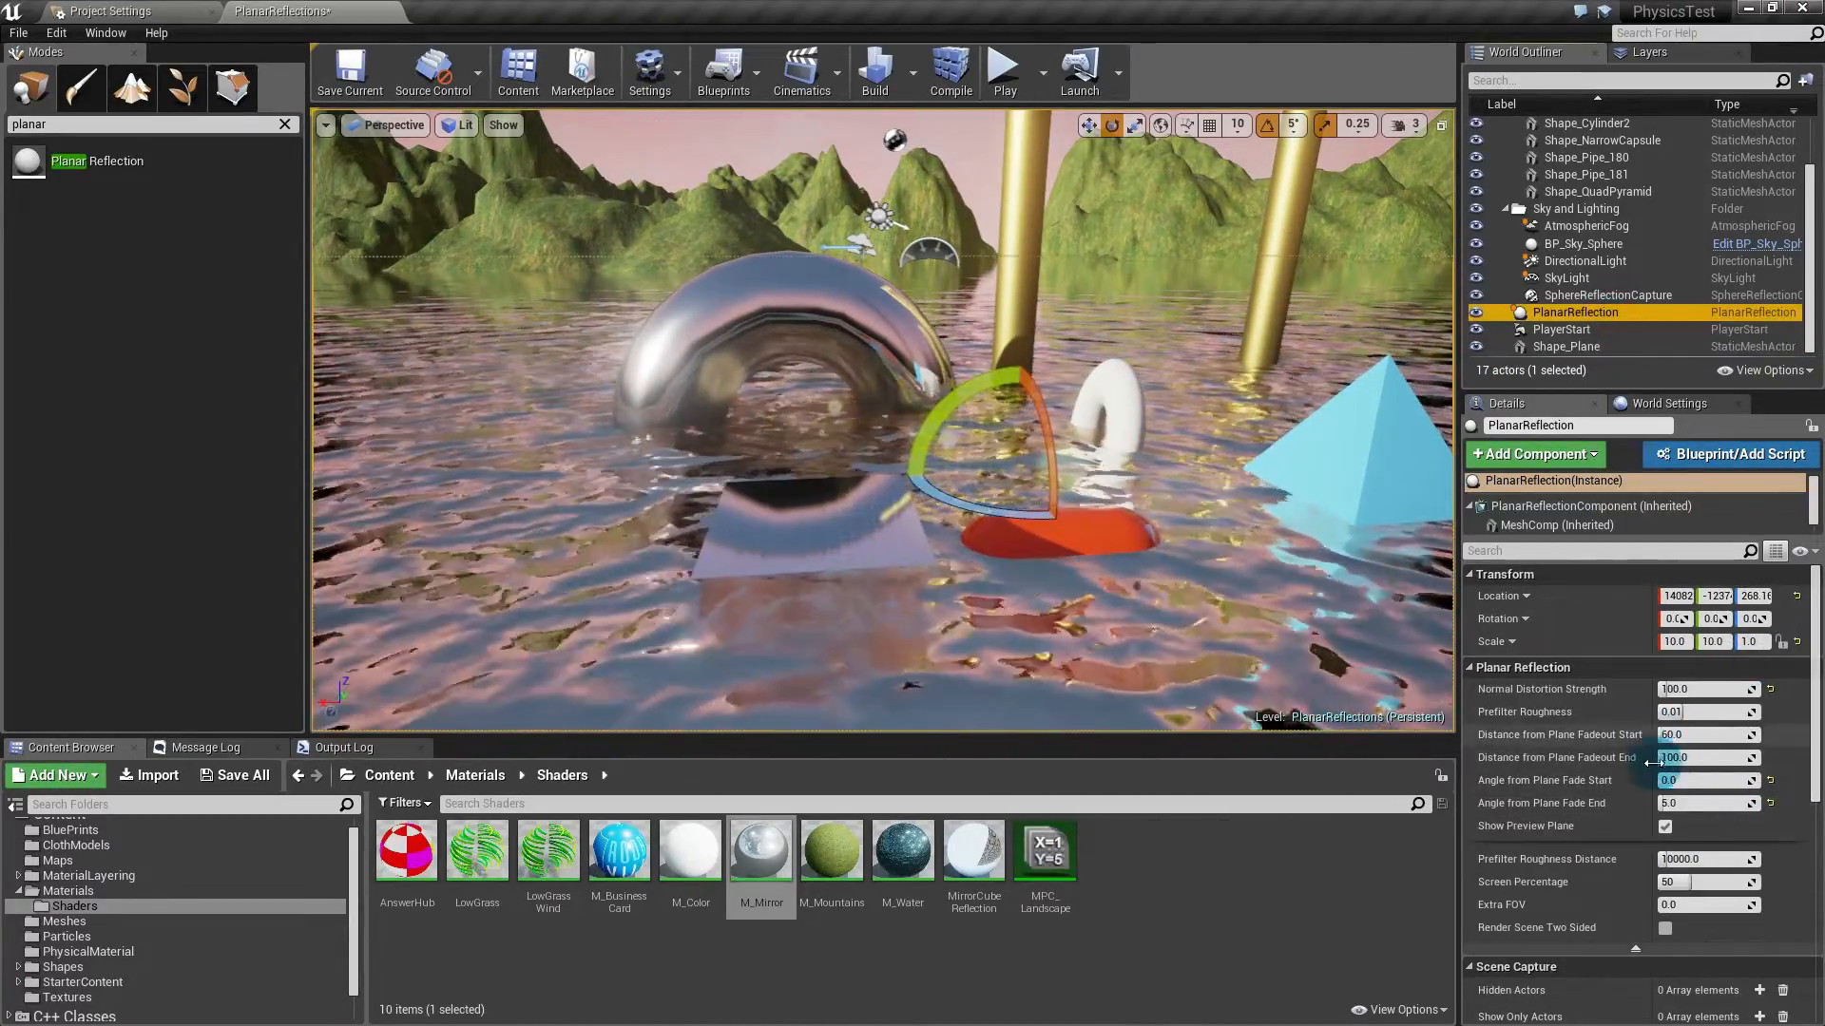
{"action": "left_click", "coordinate": [1680, 777]}
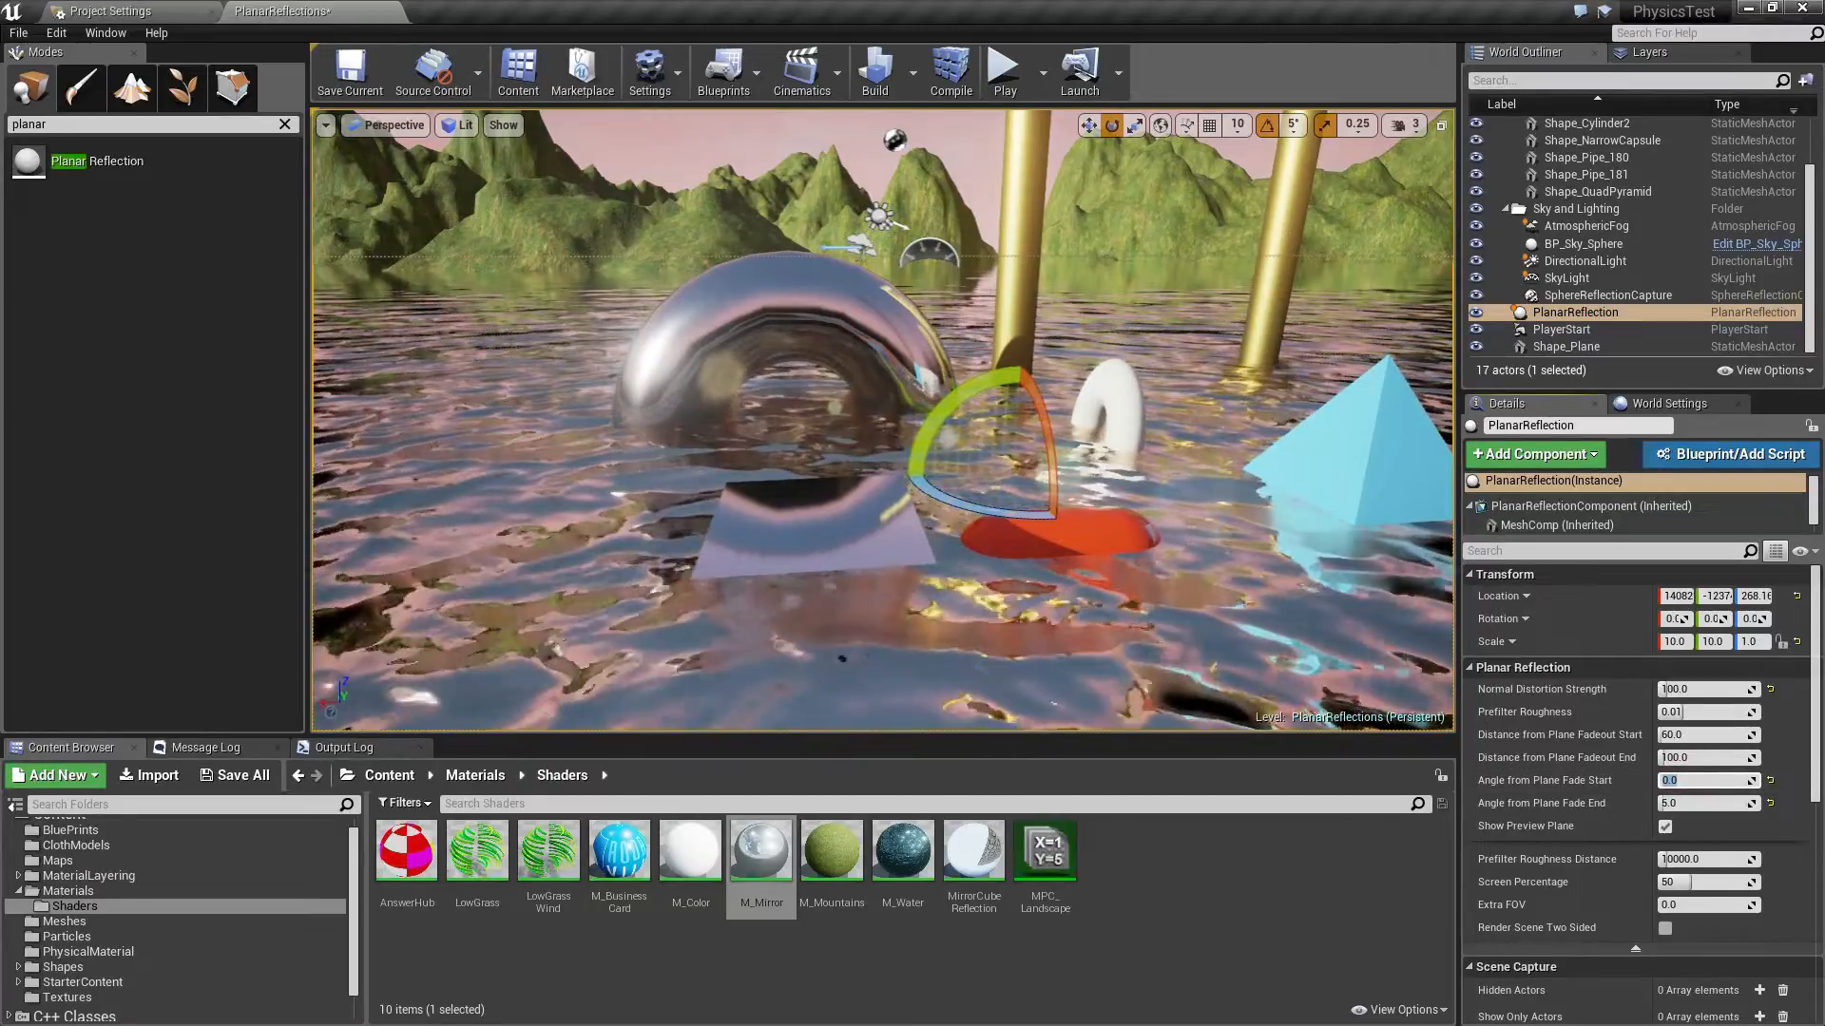
{"action": "left_click", "coordinate": [1769, 781]}
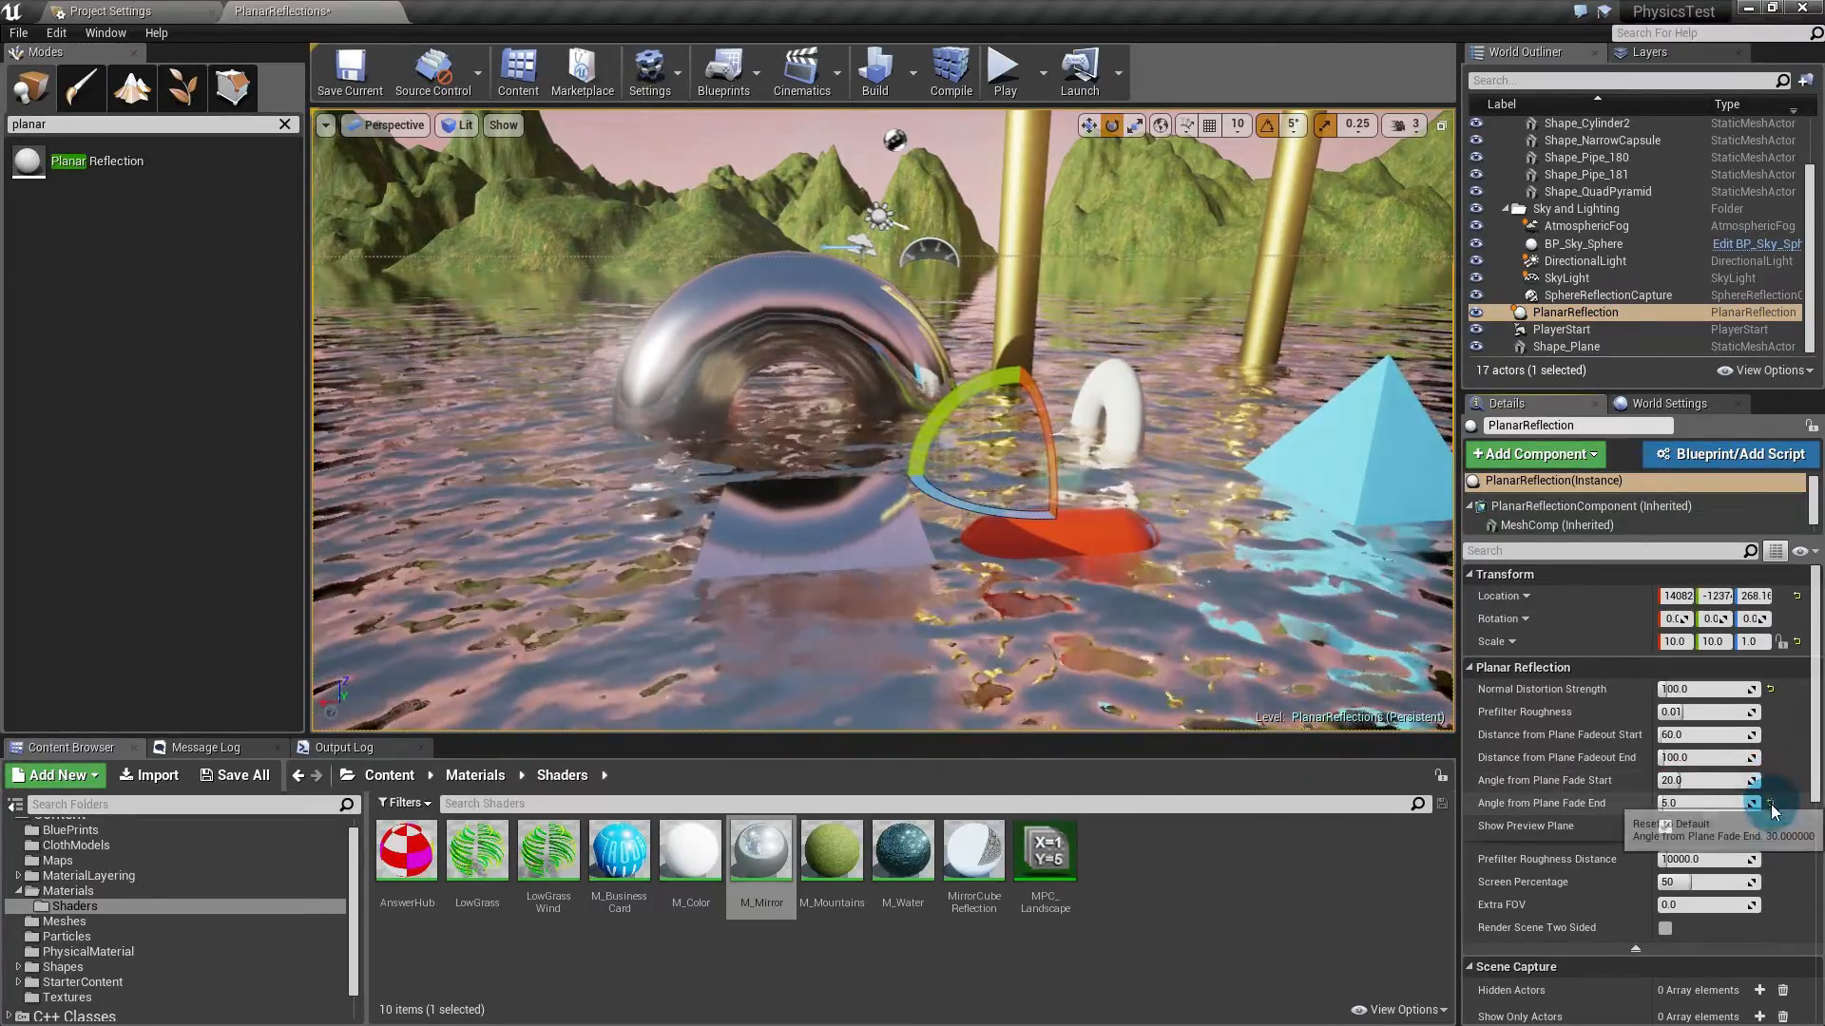
{"action": "left_click", "coordinate": [1771, 804]}
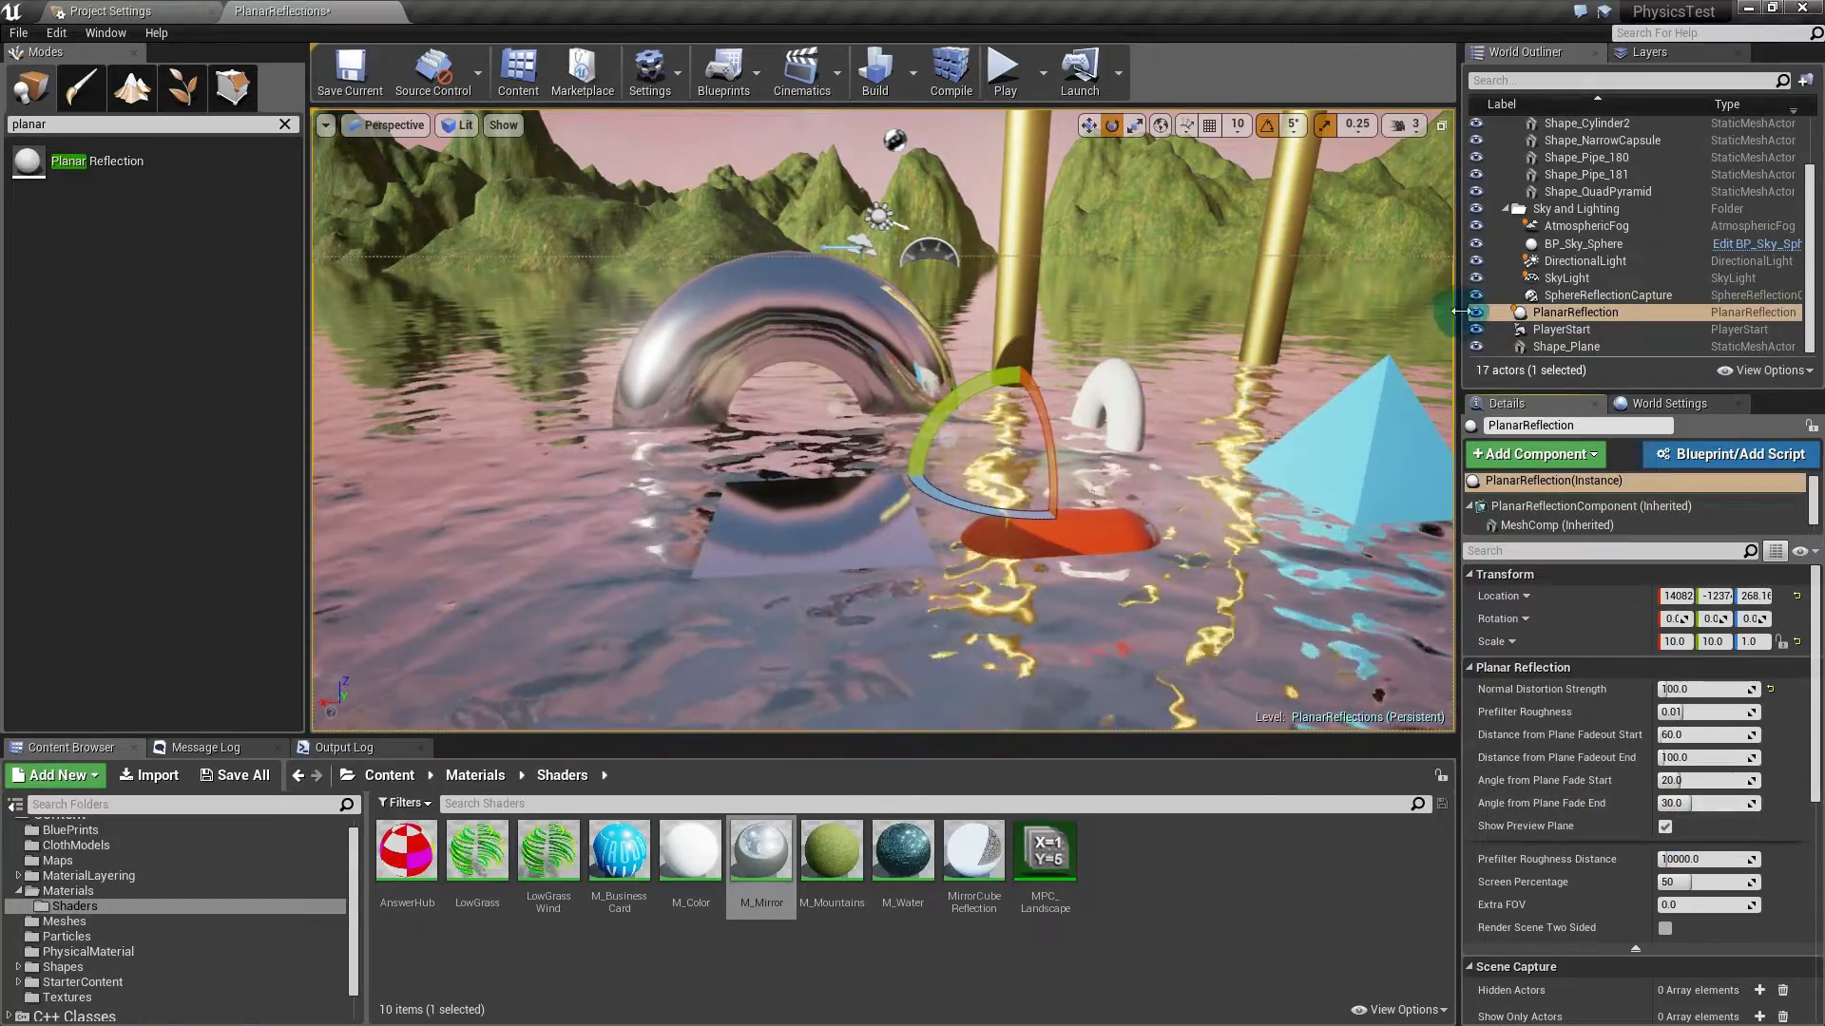
Step: Move the planar reflection to a Z location of about 270 to examine its preview plane
{"action": "right_click_drag", "start_coordinate": [1078, 483], "coordinate": [1089, 475]}
{"action": "key", "text": "w"}
{"action": "left_click_drag", "start_coordinate": [996, 433], "coordinate": [997, 428]}
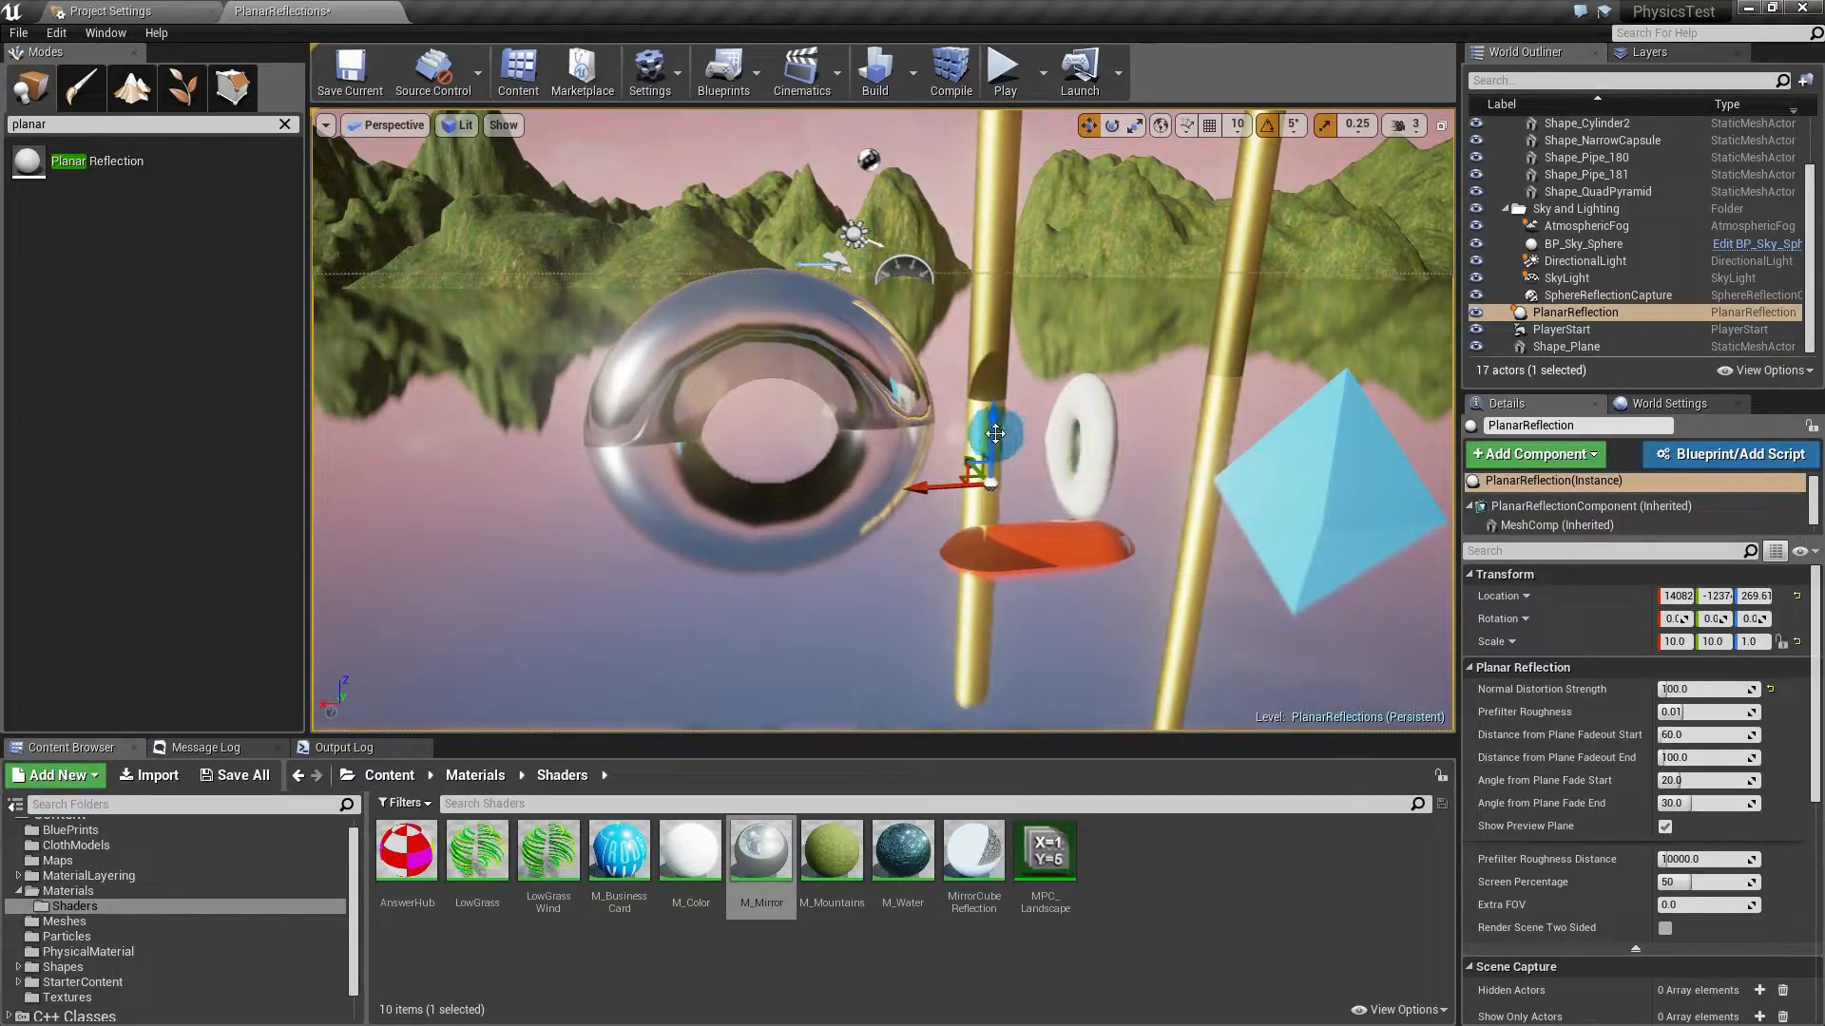
{"action": "left_click_drag", "start_coordinate": [994, 434], "coordinate": [993, 434]}
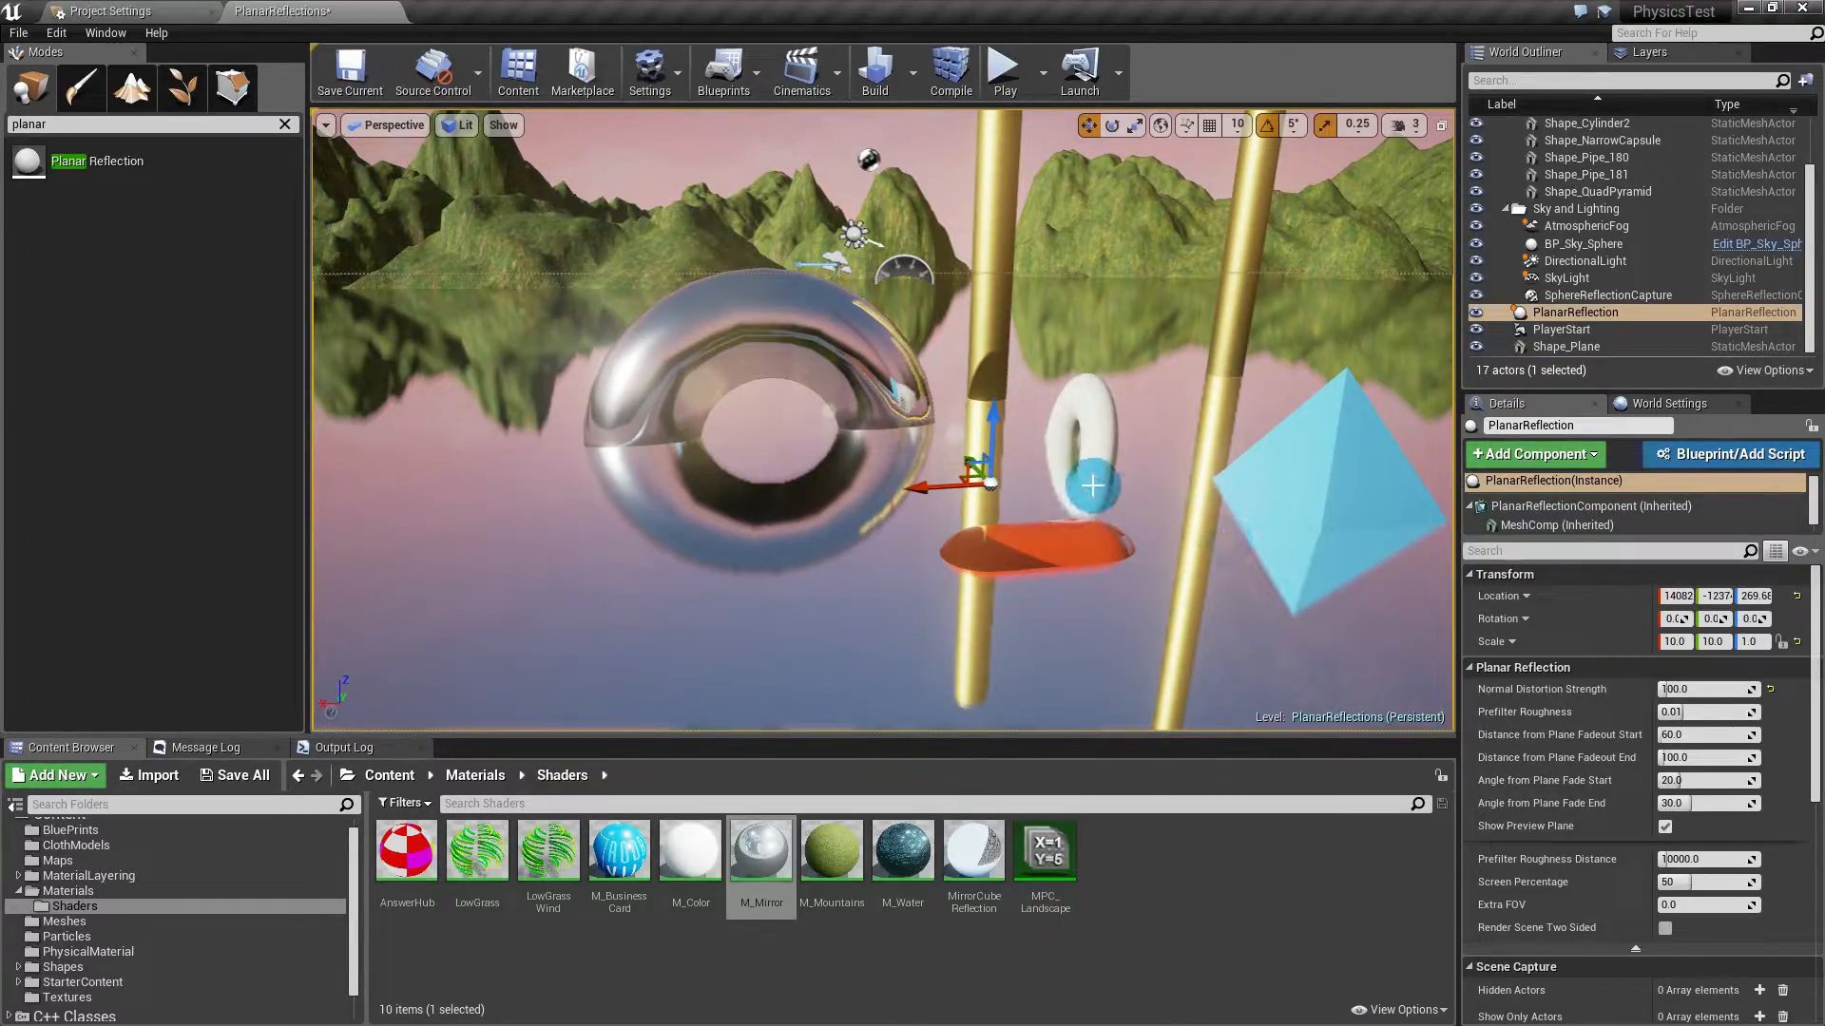
Step: Turn off Show Preview Plane and move the planar reflection to a Z location of about 269
{"action": "left_click", "coordinate": [1665, 826]}
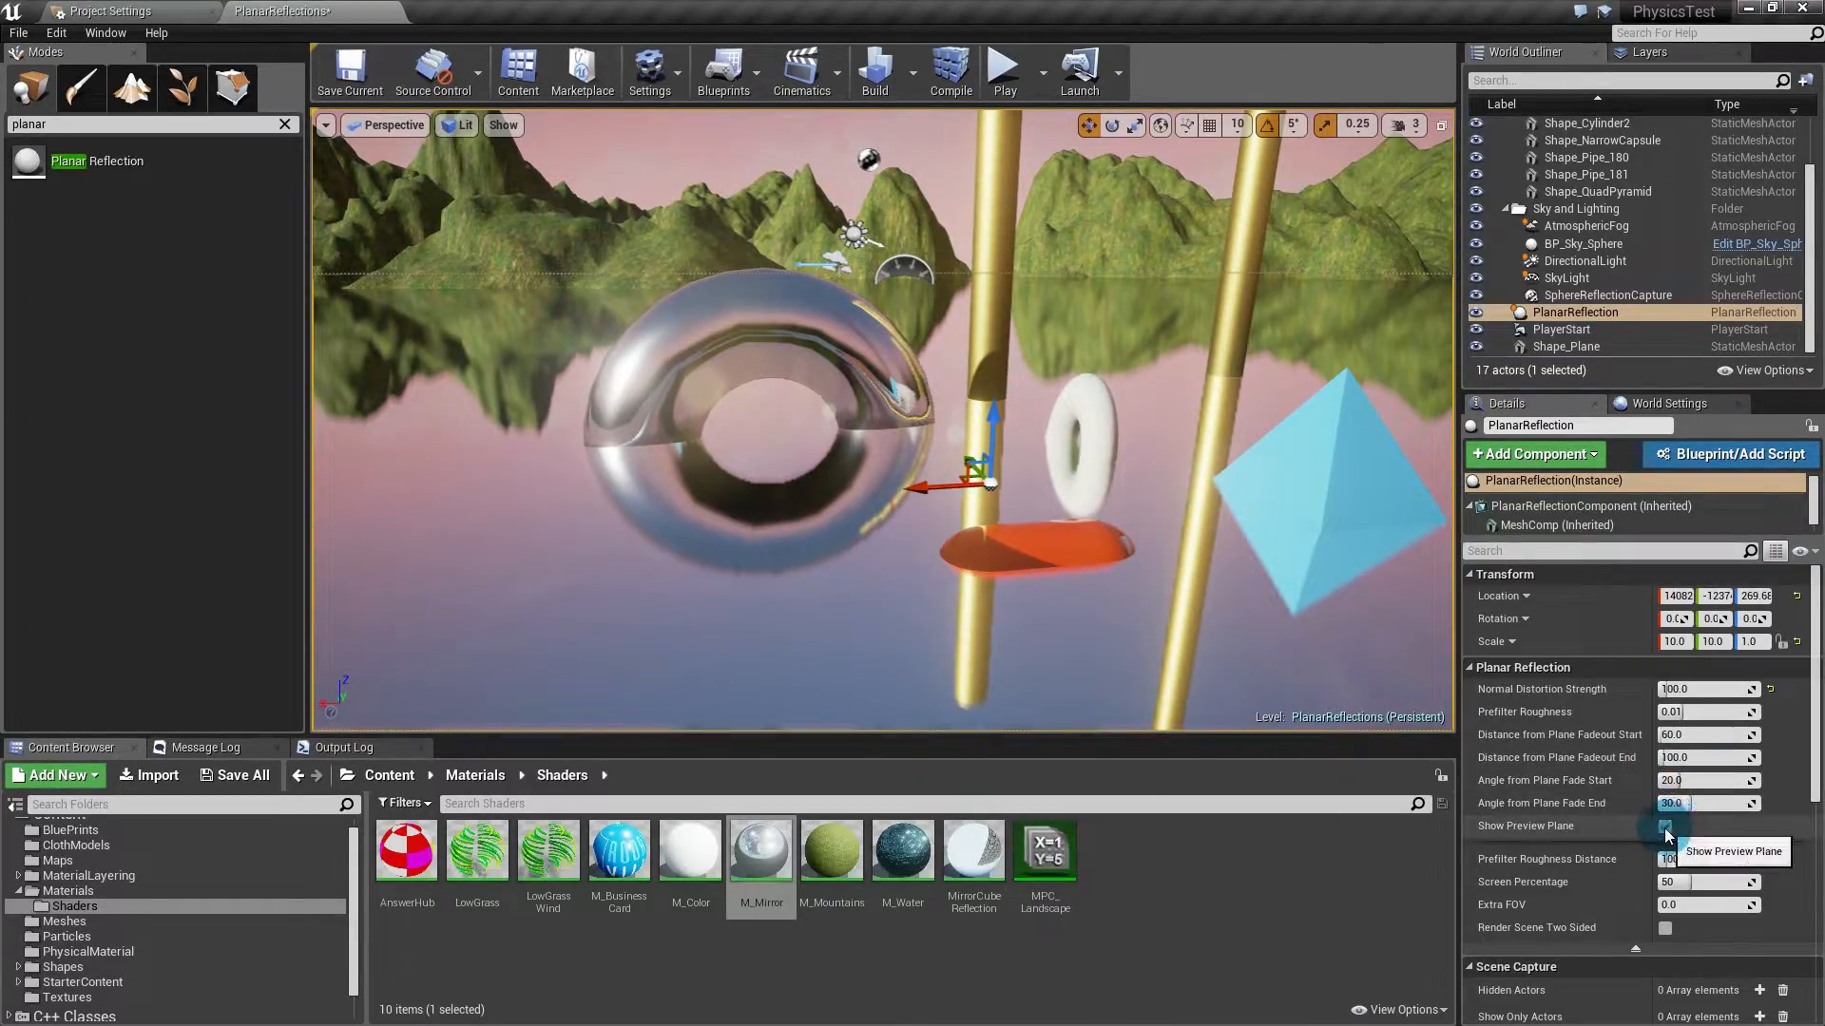
{"action": "left_click", "coordinate": [1665, 826]}
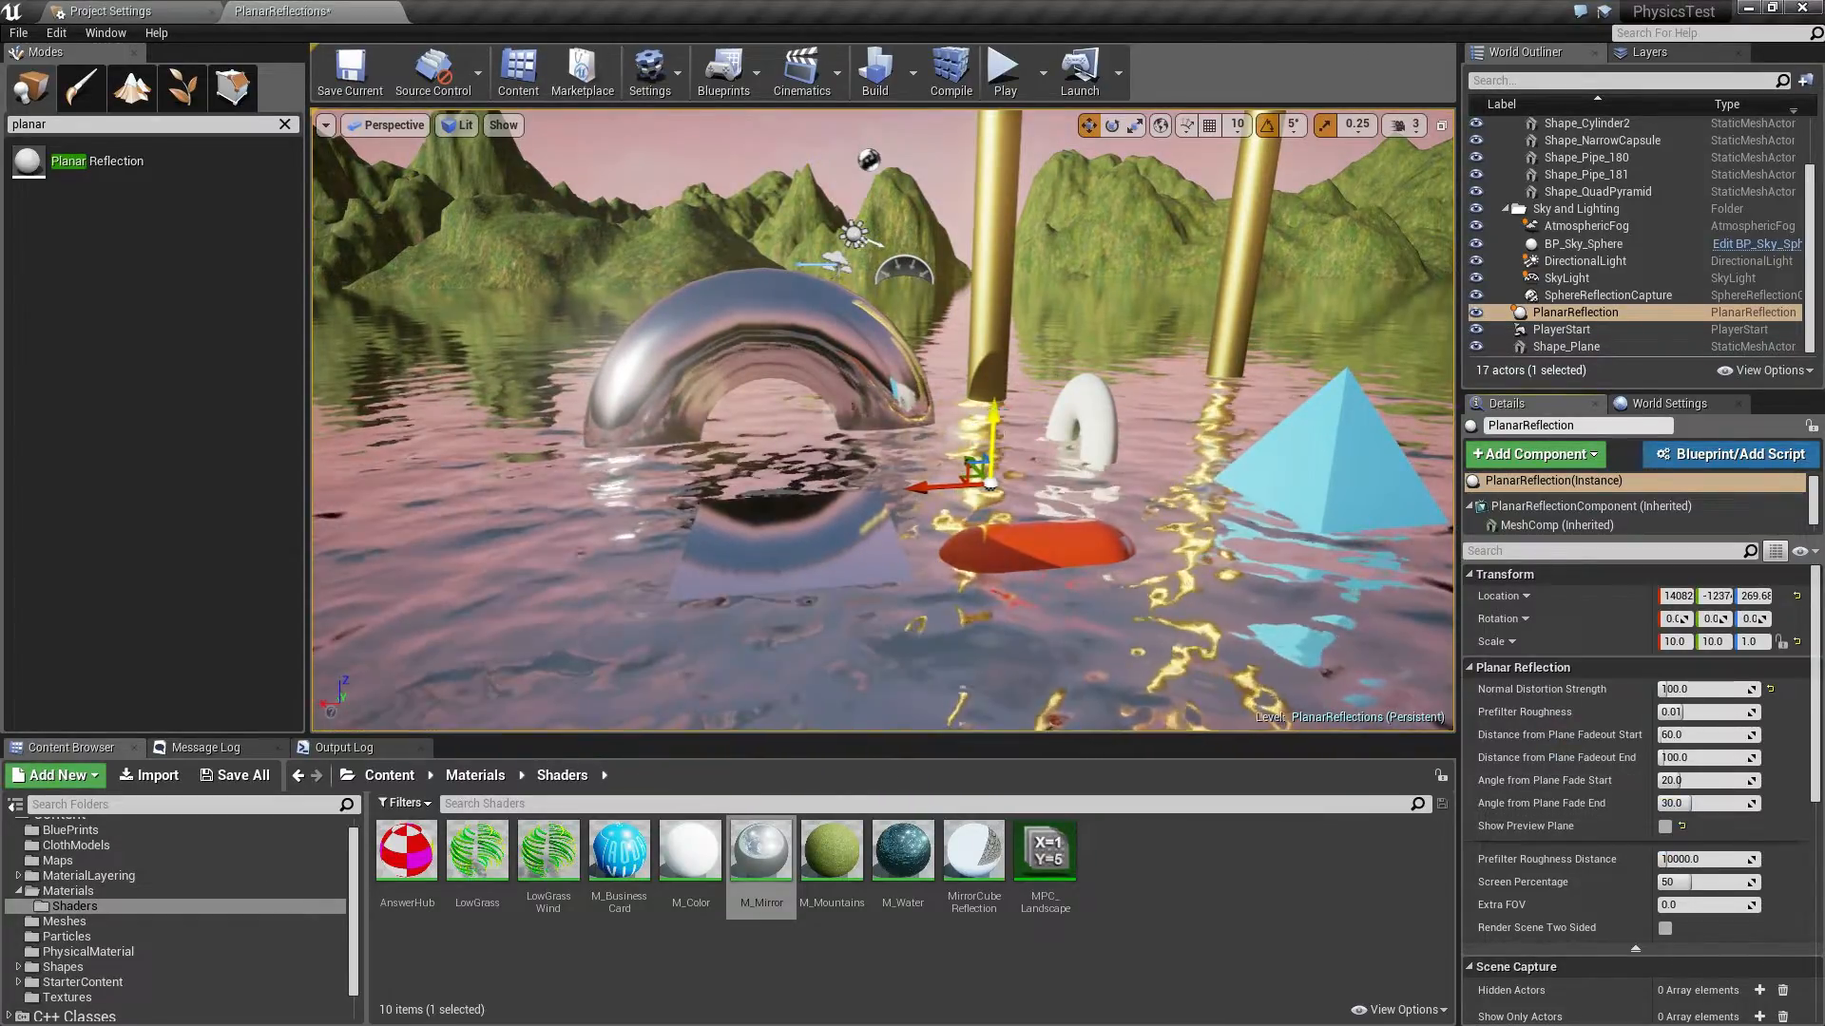
{"action": "mouse_move", "coordinate": [989, 483]}
{"action": "left_mouse_down"}
{"action": "mouse_move", "coordinate": [990, 415]}
{"action": "mouse_move", "coordinate": [988, 450]}
{"action": "left_mouse_up"}
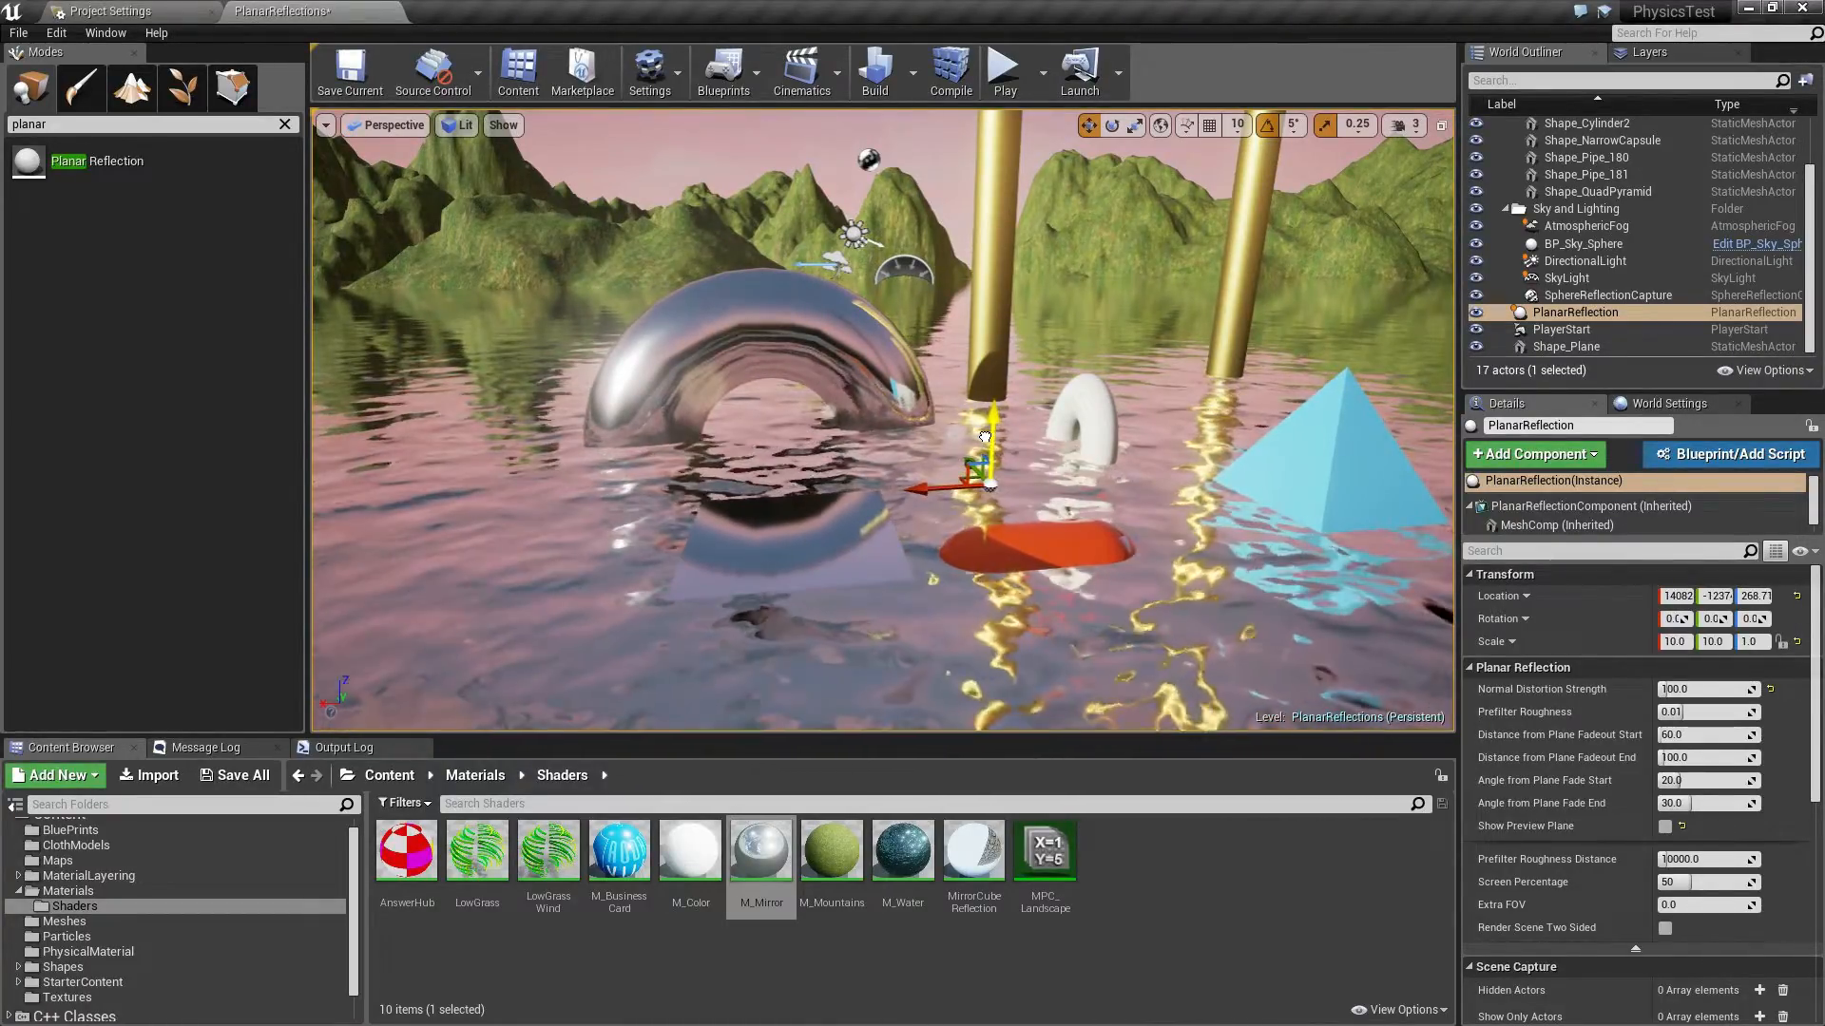
Step: Raise the planar reflection to a Z location of about 360 to test the water reflections, and bring it back down to about 283
{"action": "key", "text": "a"}
{"action": "right_click_drag", "start_coordinate": [1001, 500], "coordinate": [1045, 497]}
{"action": "key", "text": "d"}
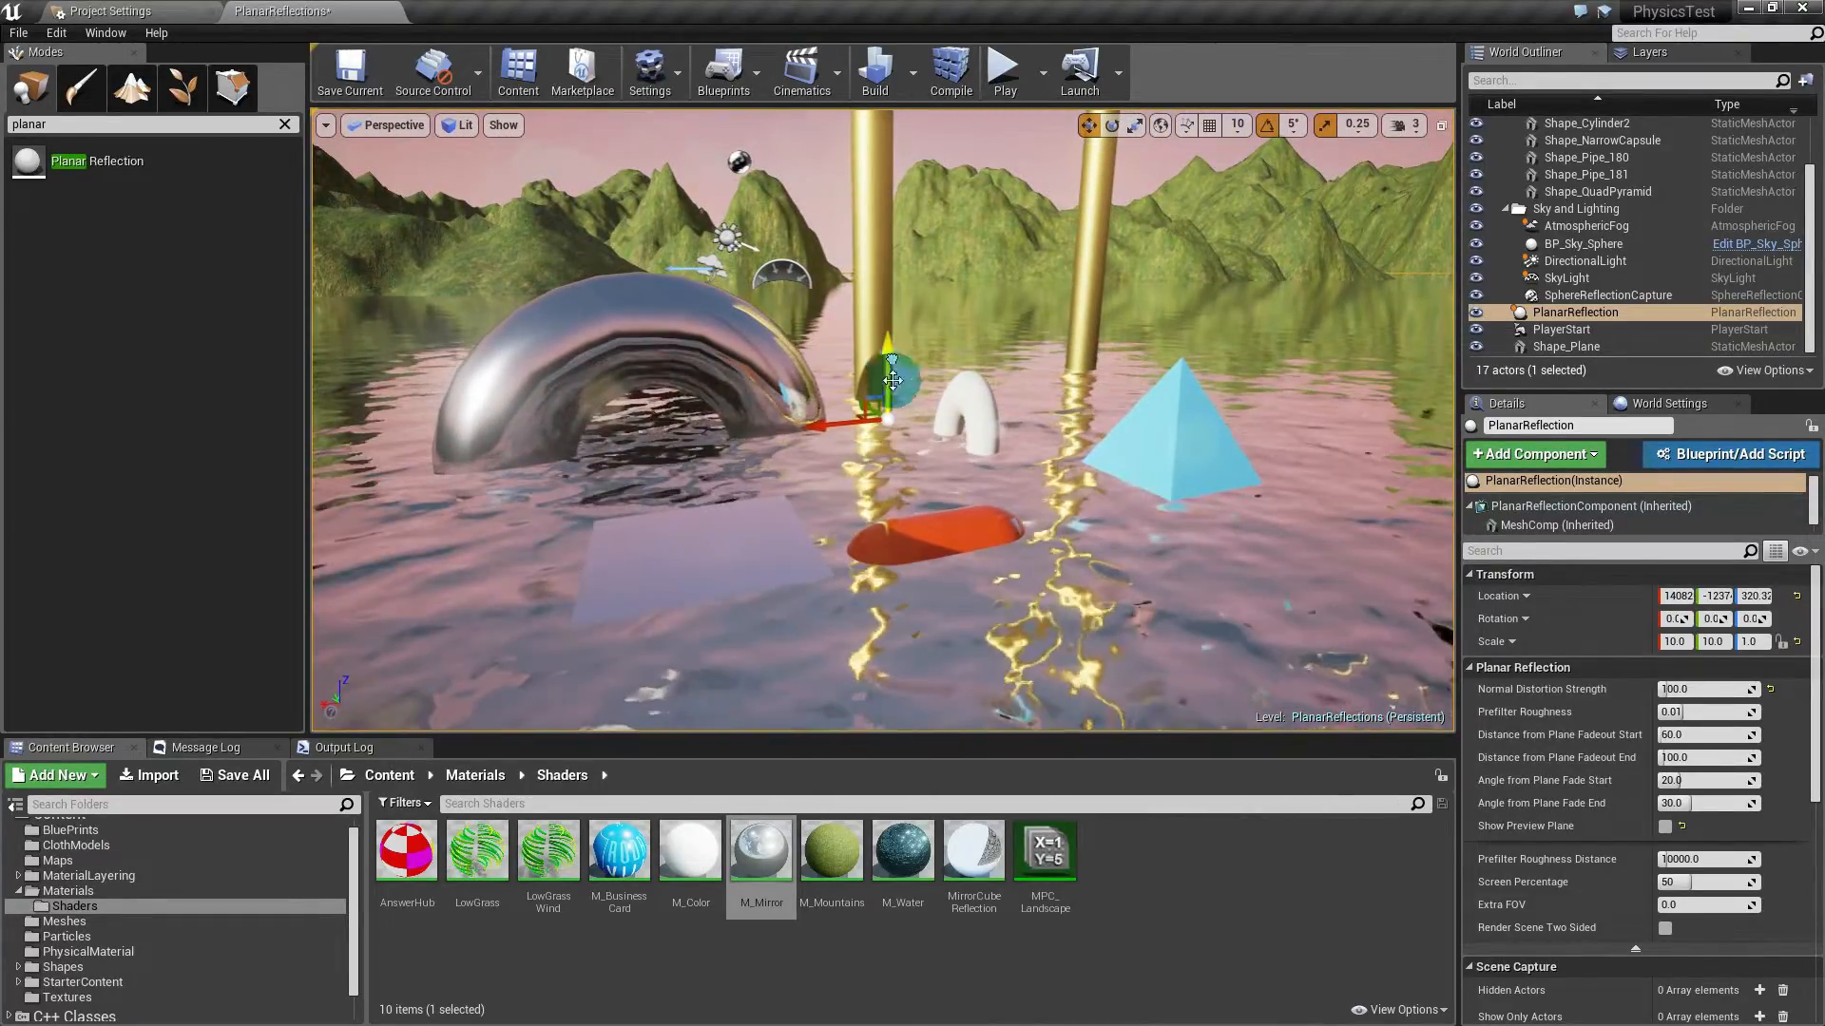
{"action": "right_click_drag", "start_coordinate": [892, 381], "coordinate": [888, 327]}
{"action": "key", "text": "q"}
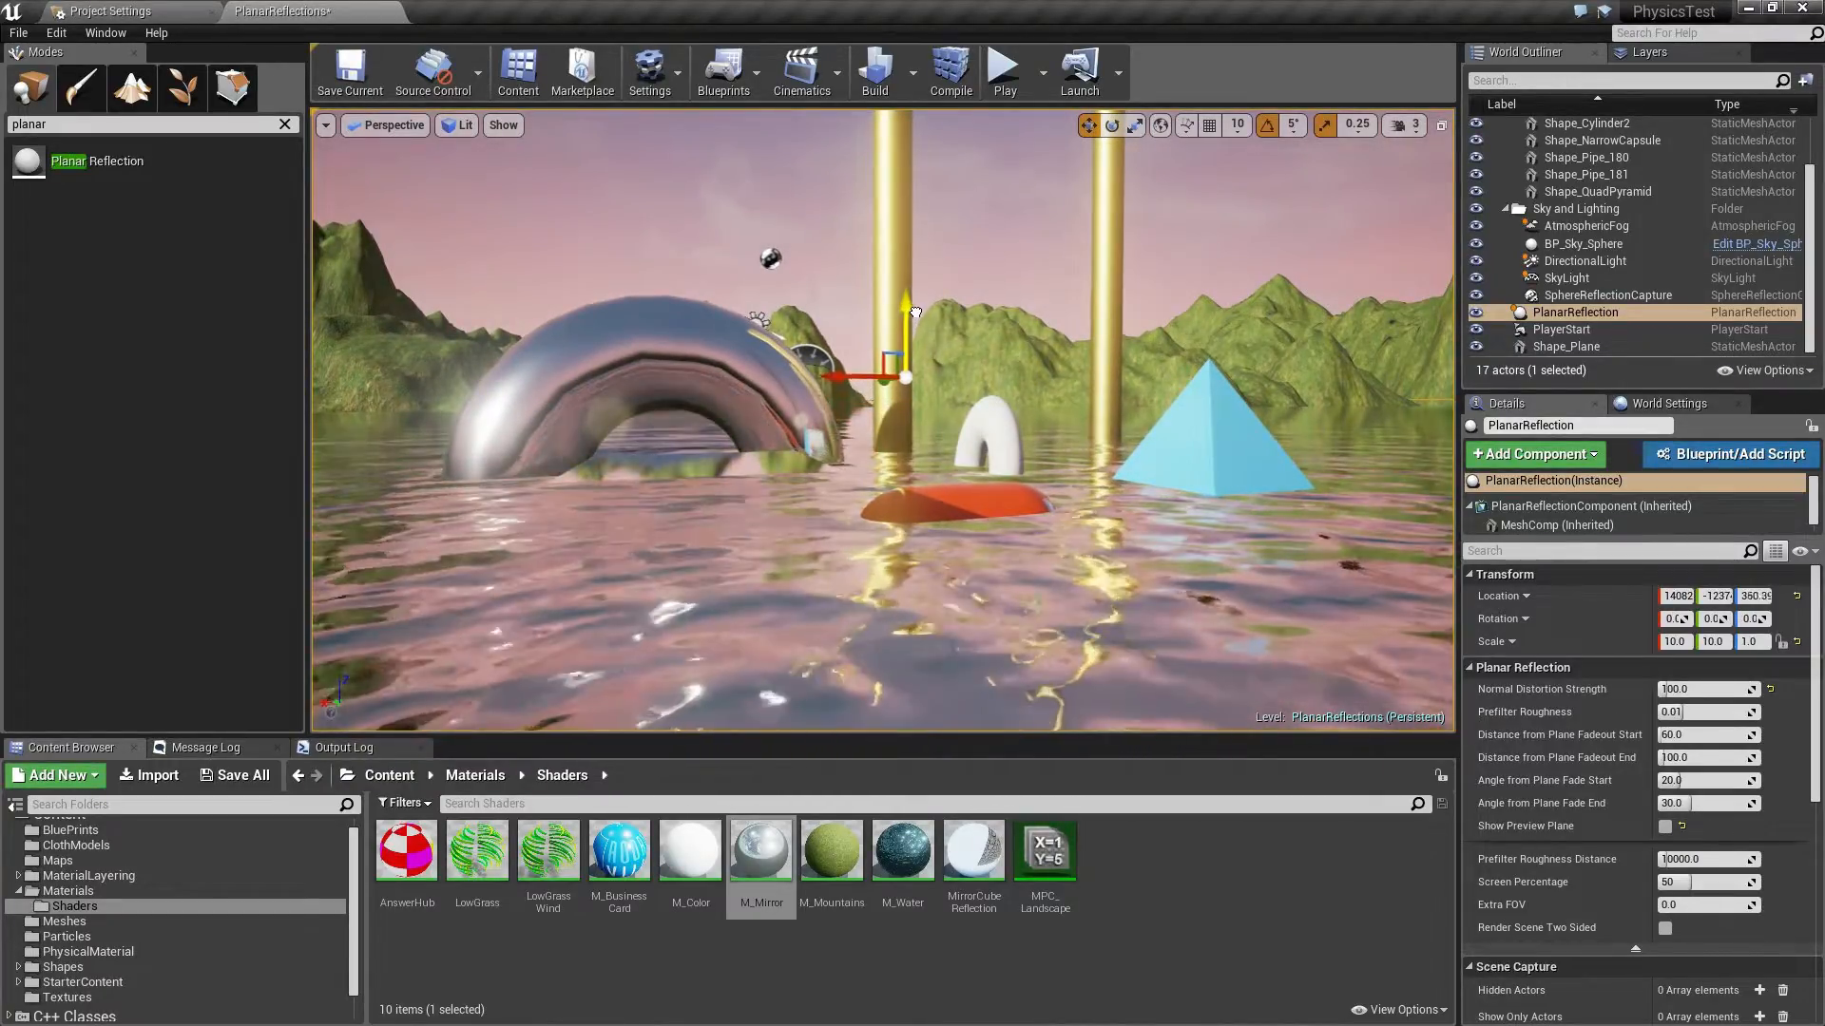
{"action": "left_click_drag", "start_coordinate": [915, 312], "coordinate": [918, 306]}
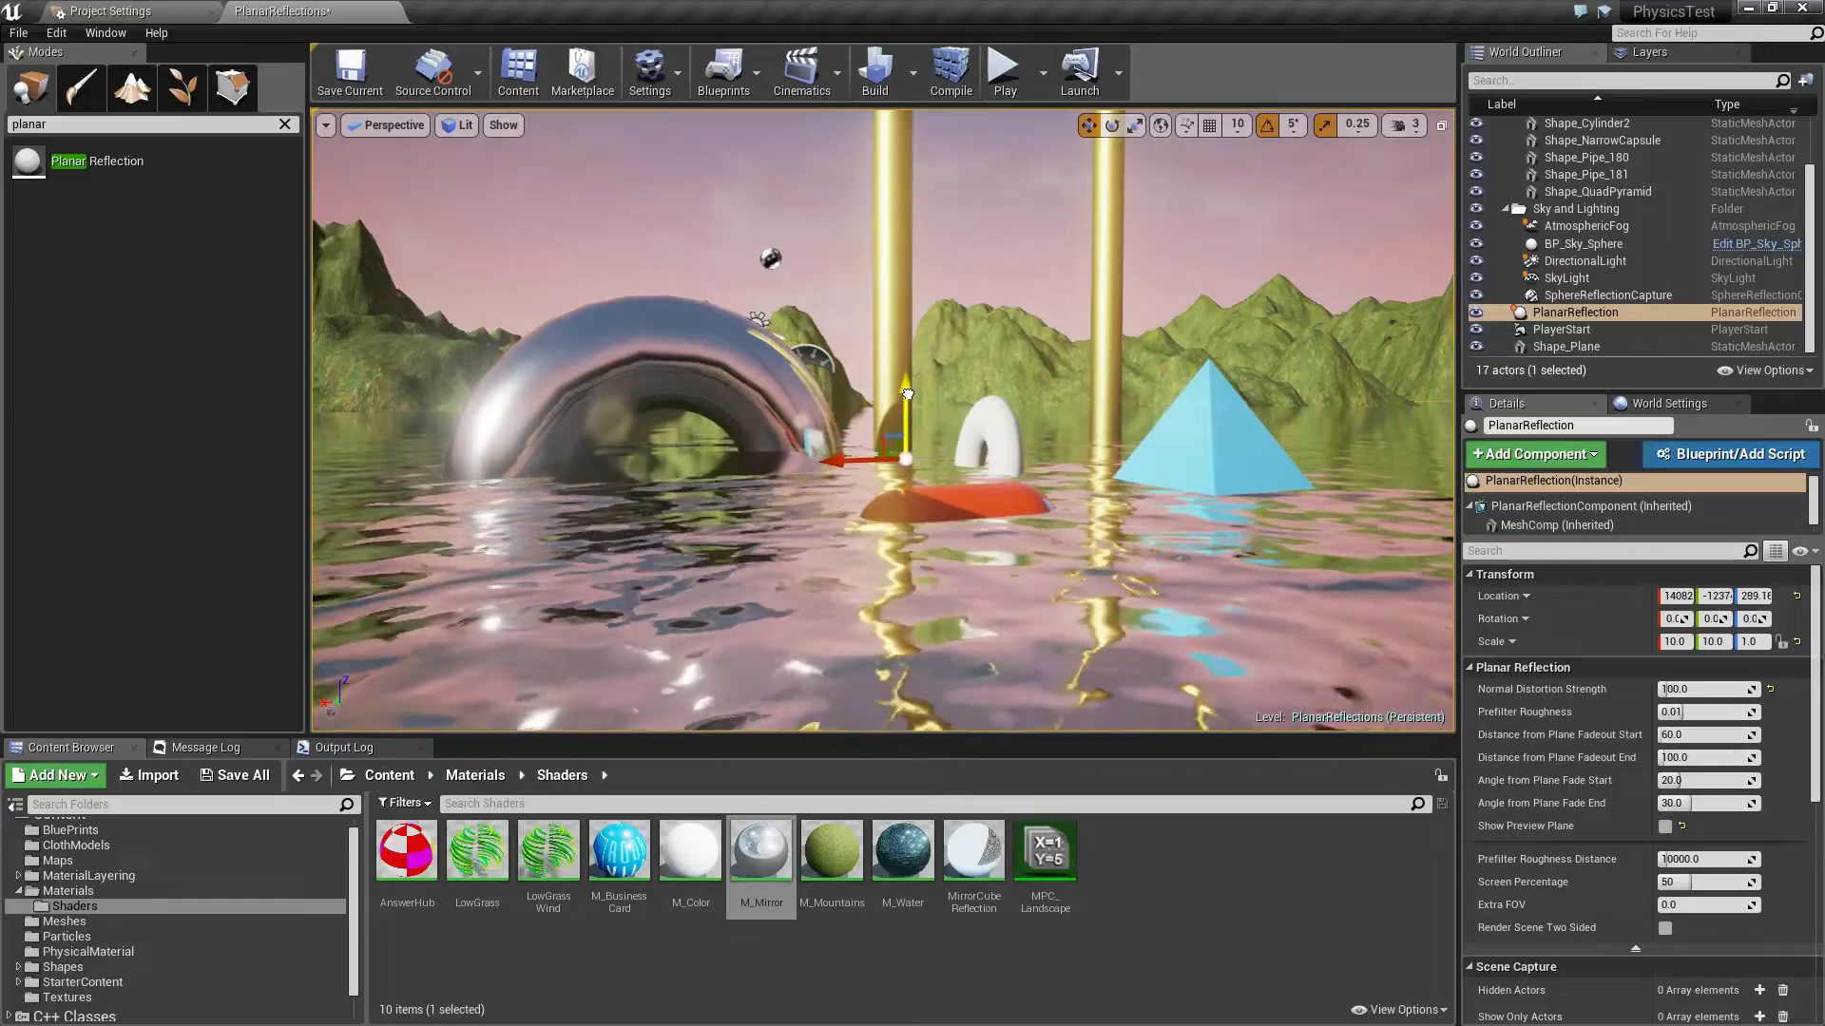
{"action": "left_click_drag", "start_coordinate": [908, 393], "coordinate": [906, 422]}
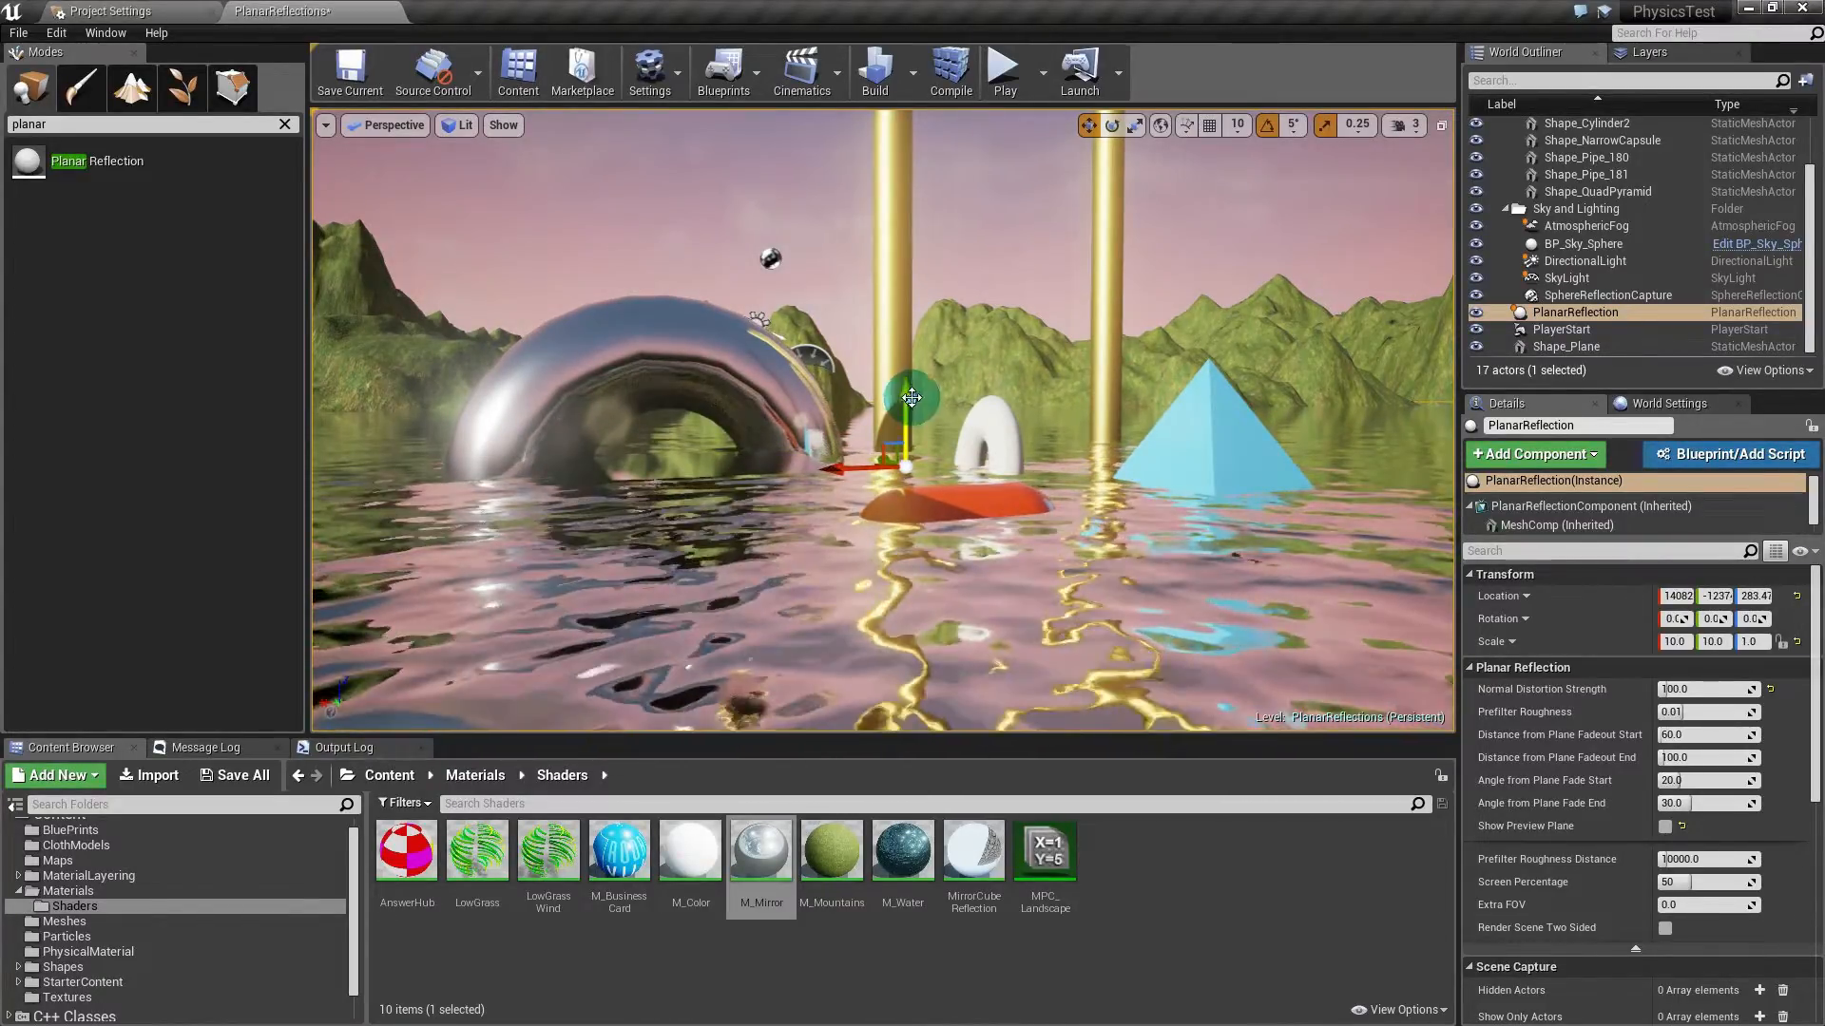
Step: Lower the planar reflection below the water surface to a Z location of about 229
{"action": "mouse_move", "coordinate": [968, 290]}
{"action": "right_mouse_down"}
{"action": "mouse_move", "coordinate": [996, 339]}
{"action": "mouse_move", "coordinate": [967, 380]}
{"action": "mouse_move", "coordinate": [1008, 379]}
{"action": "mouse_move", "coordinate": [961, 285]}
{"action": "right_mouse_up"}
{"action": "key", "text": "e"}
{"action": "key", "text": "q"}
{"action": "key", "text": "a"}
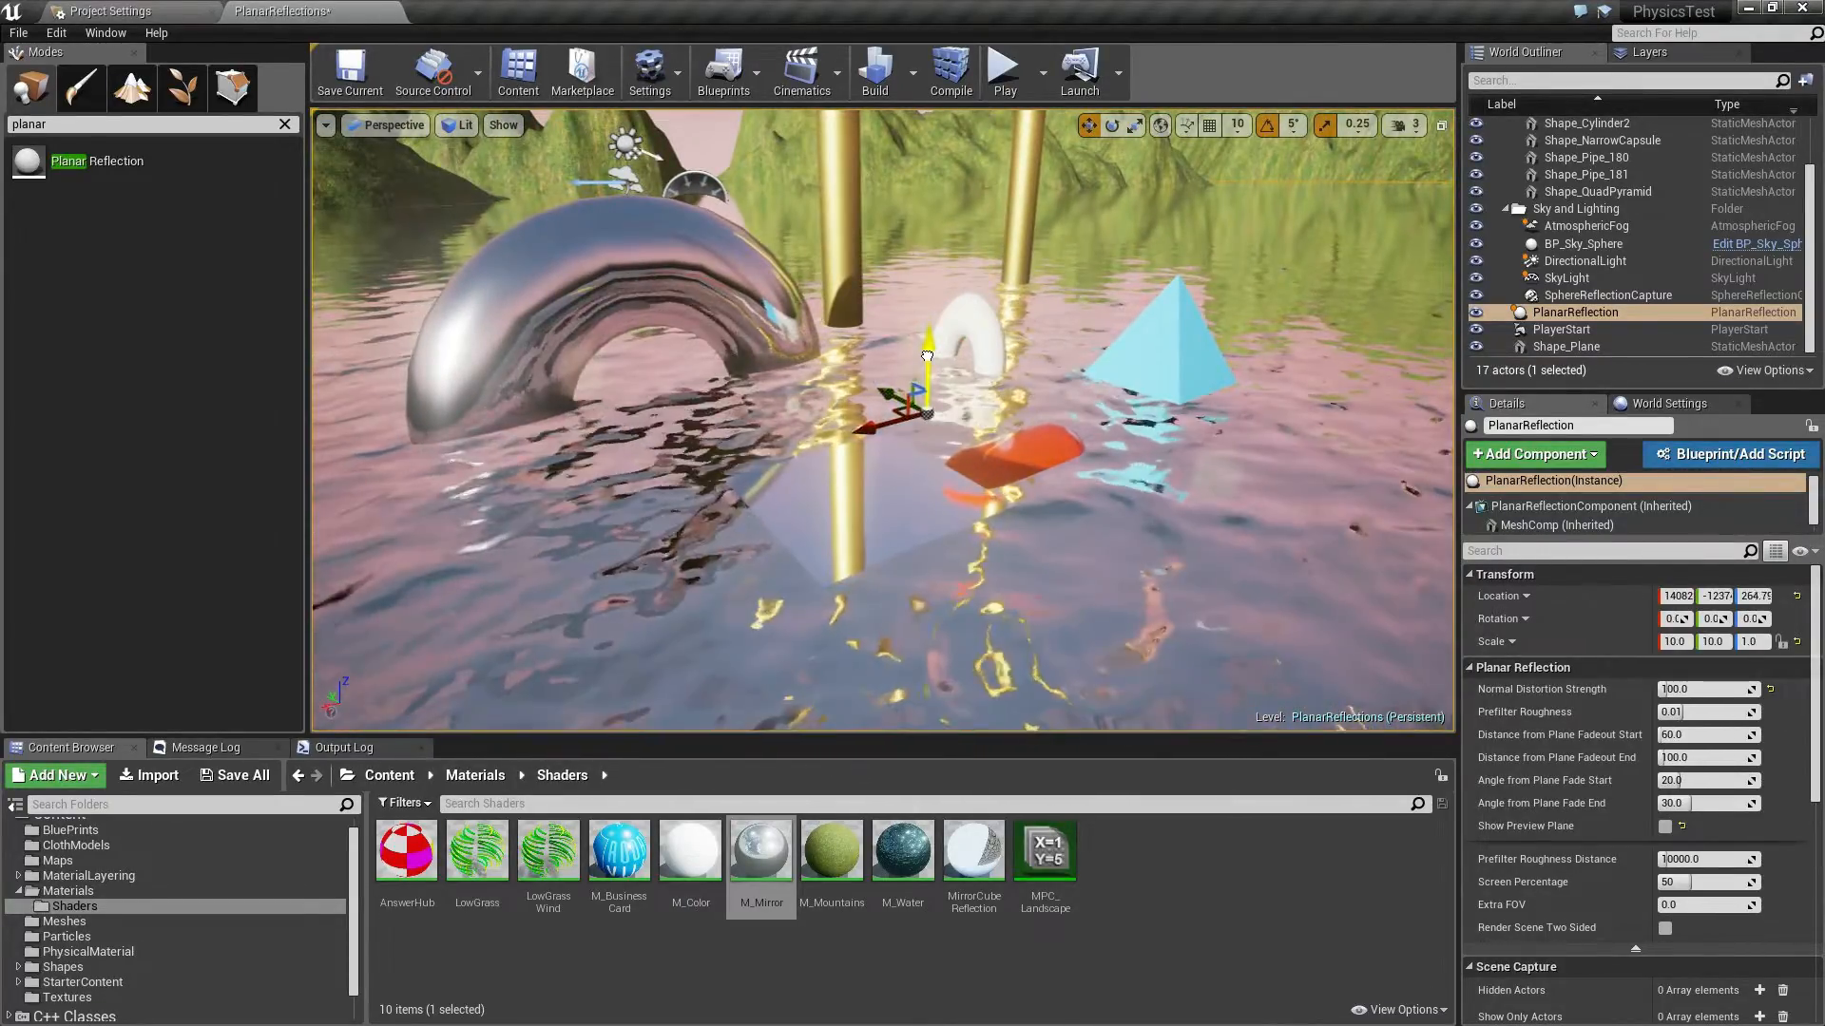
{"action": "left_click_drag", "start_coordinate": [927, 355], "coordinate": [926, 366]}
{"action": "mouse_move", "coordinate": [925, 399]}
{"action": "right_mouse_down"}
{"action": "mouse_move", "coordinate": [989, 423]}
{"action": "mouse_move", "coordinate": [926, 407]}
{"action": "right_mouse_up"}
{"action": "key", "text": "a"}
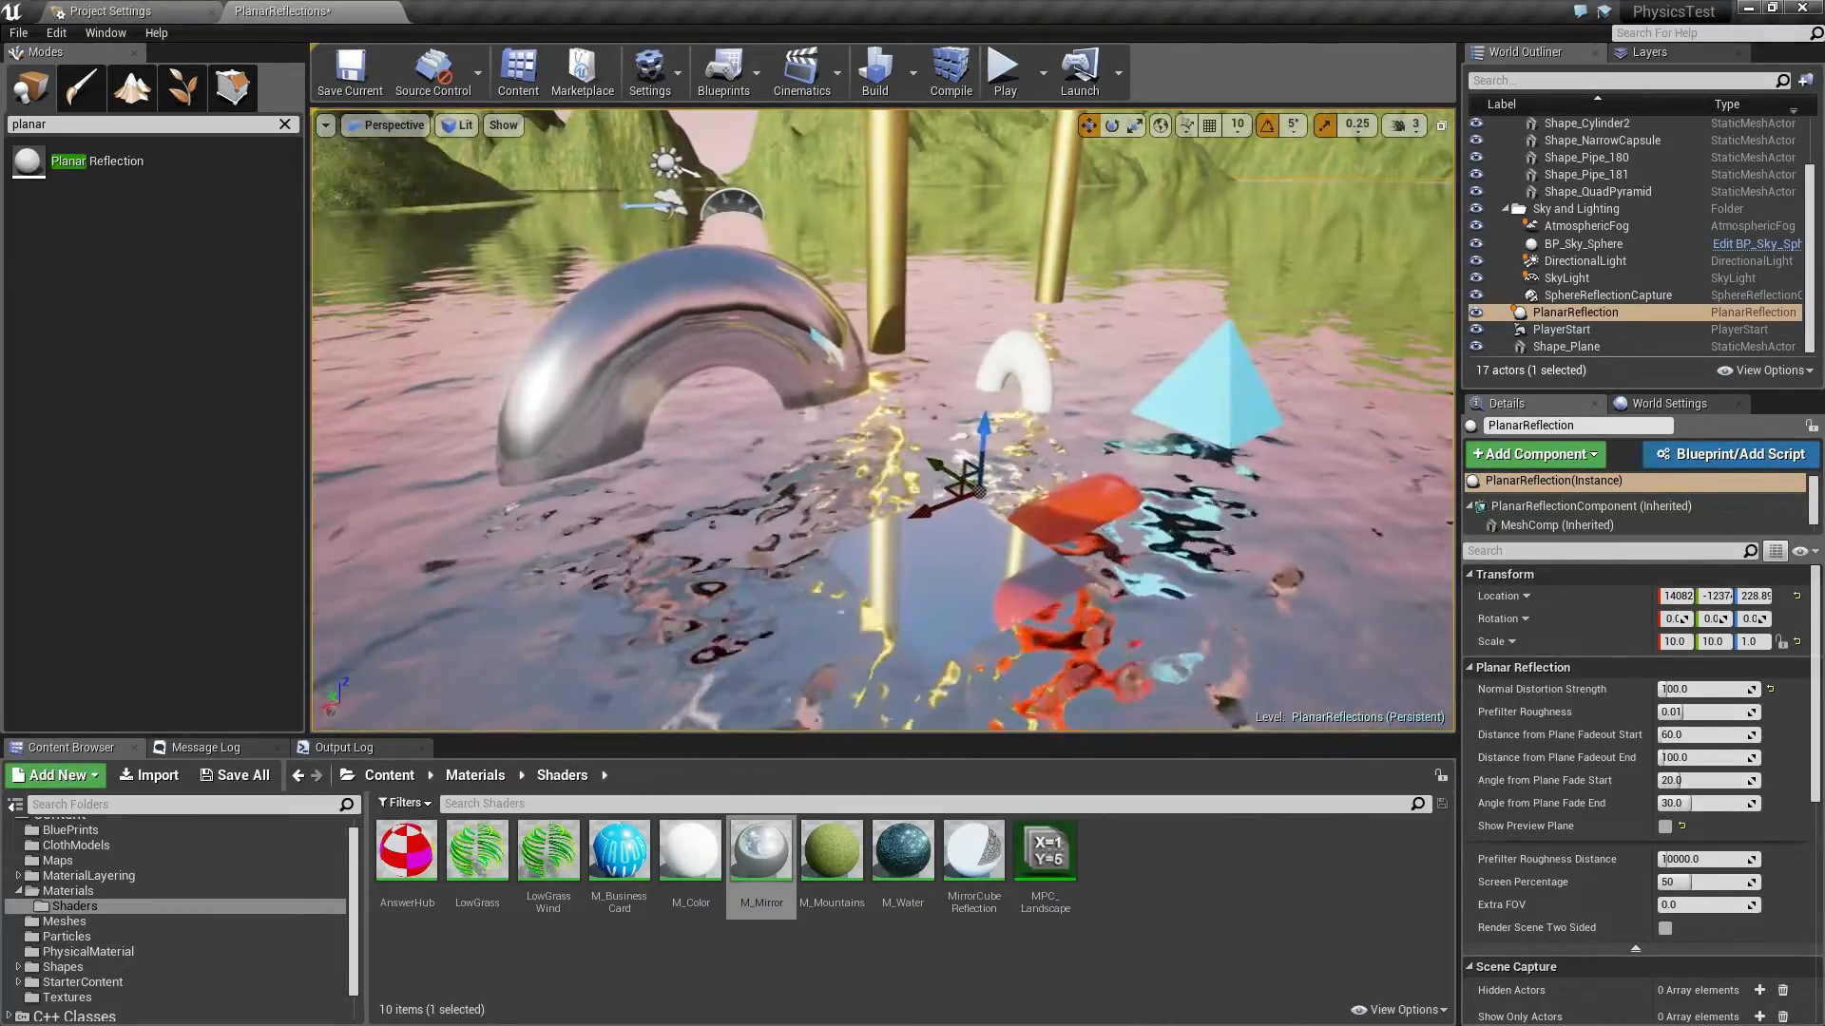
Step: Raise the planar reflection to a Z location of about 268 and turn Show Preview Plane back on
{"action": "left_click_drag", "start_coordinate": [976, 439], "coordinate": [983, 411]}
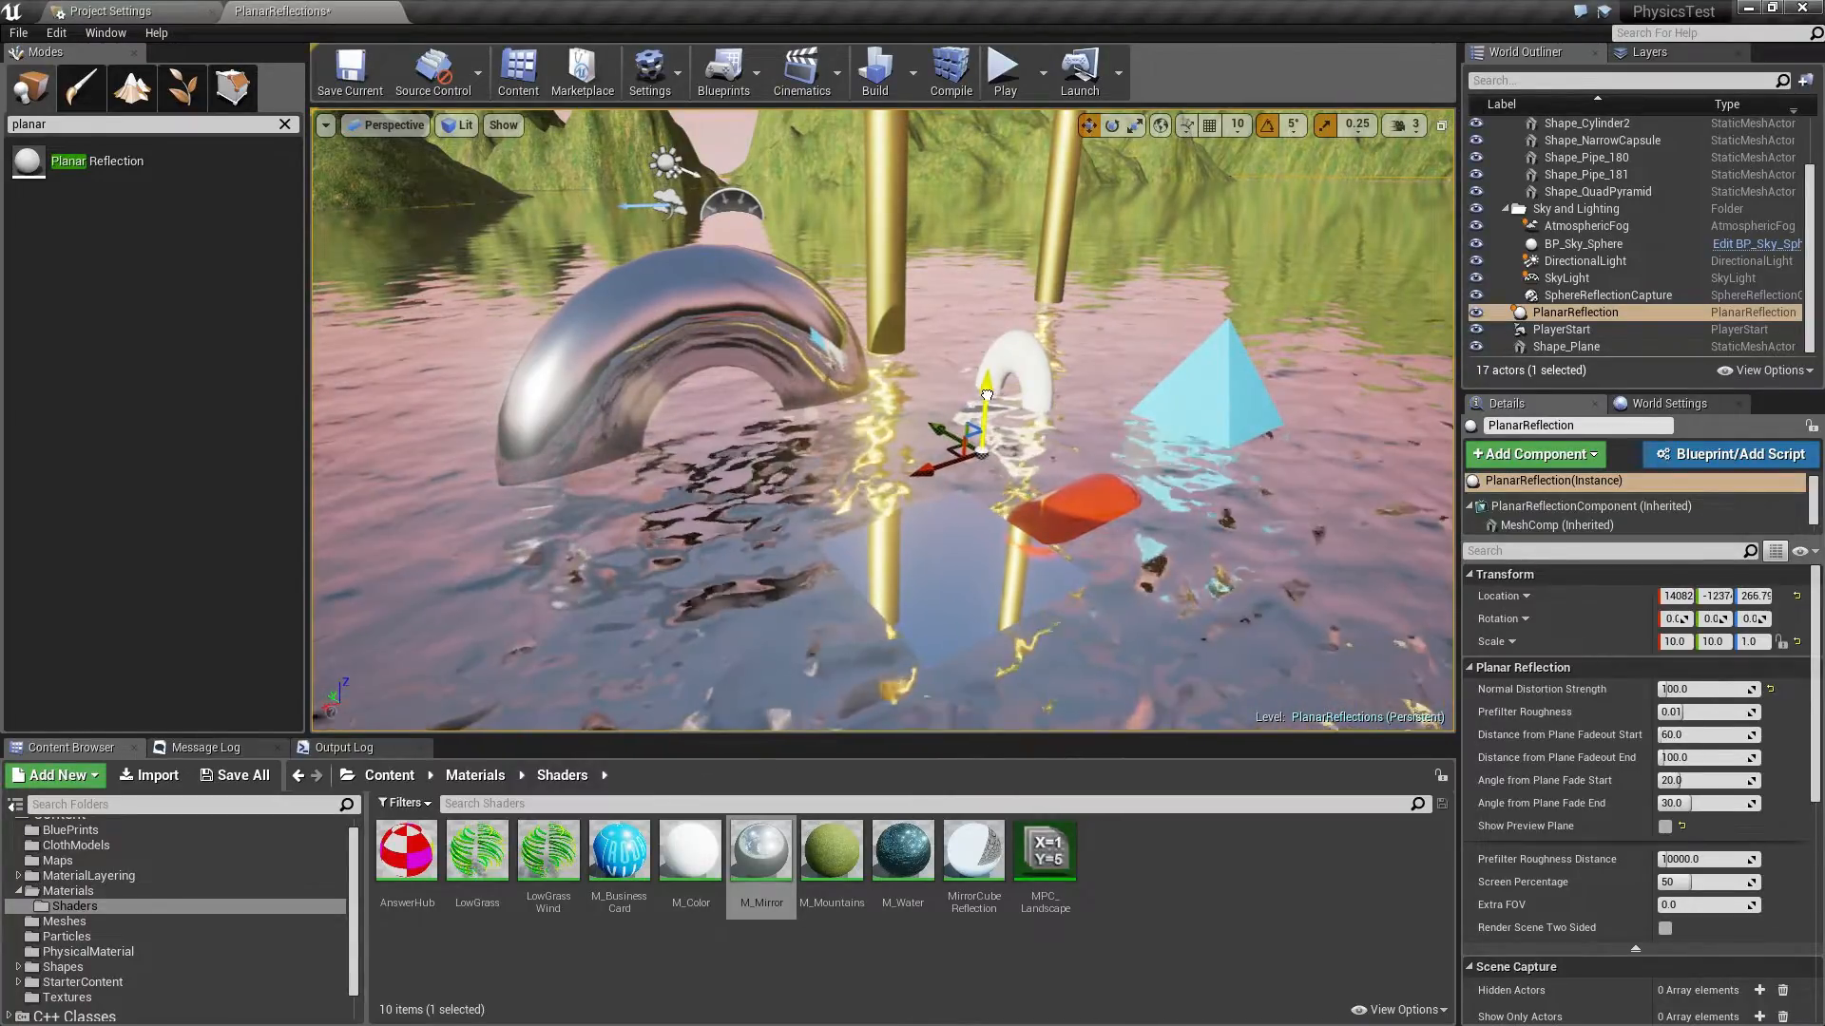
{"action": "left_click", "coordinate": [1665, 826]}
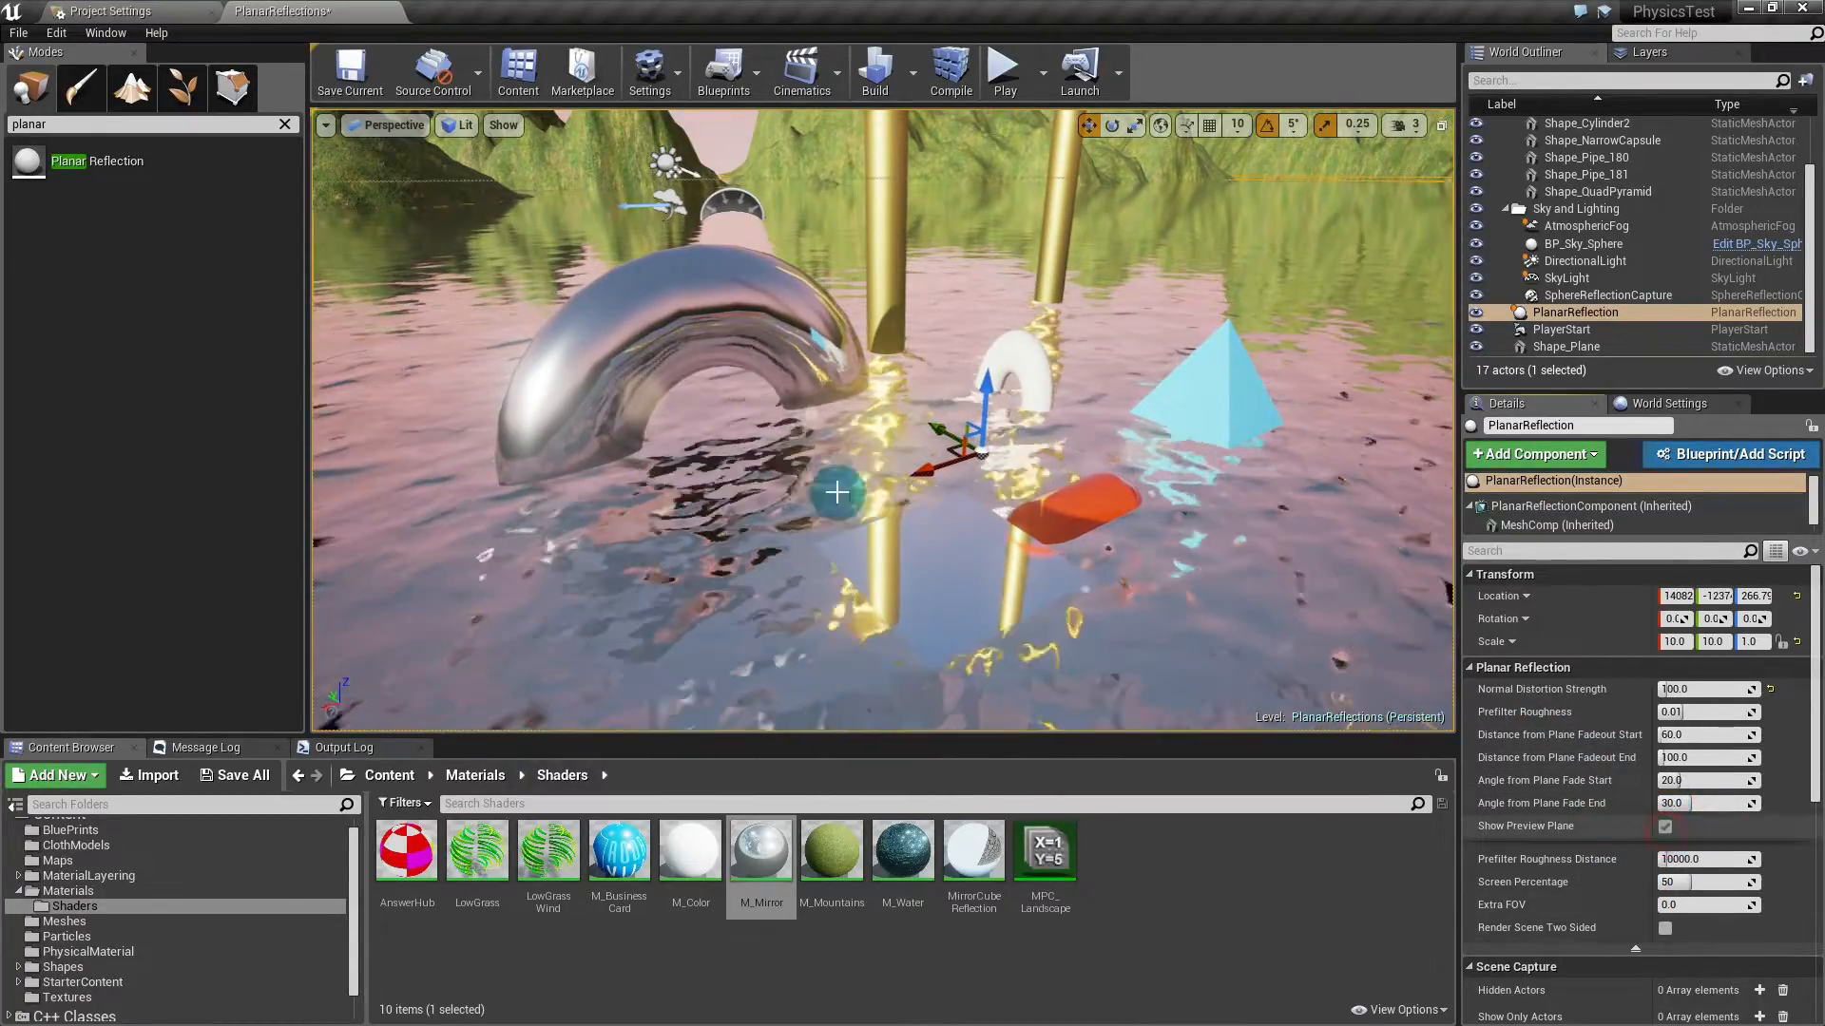
{"action": "left_click_drag", "start_coordinate": [984, 383], "coordinate": [985, 382]}
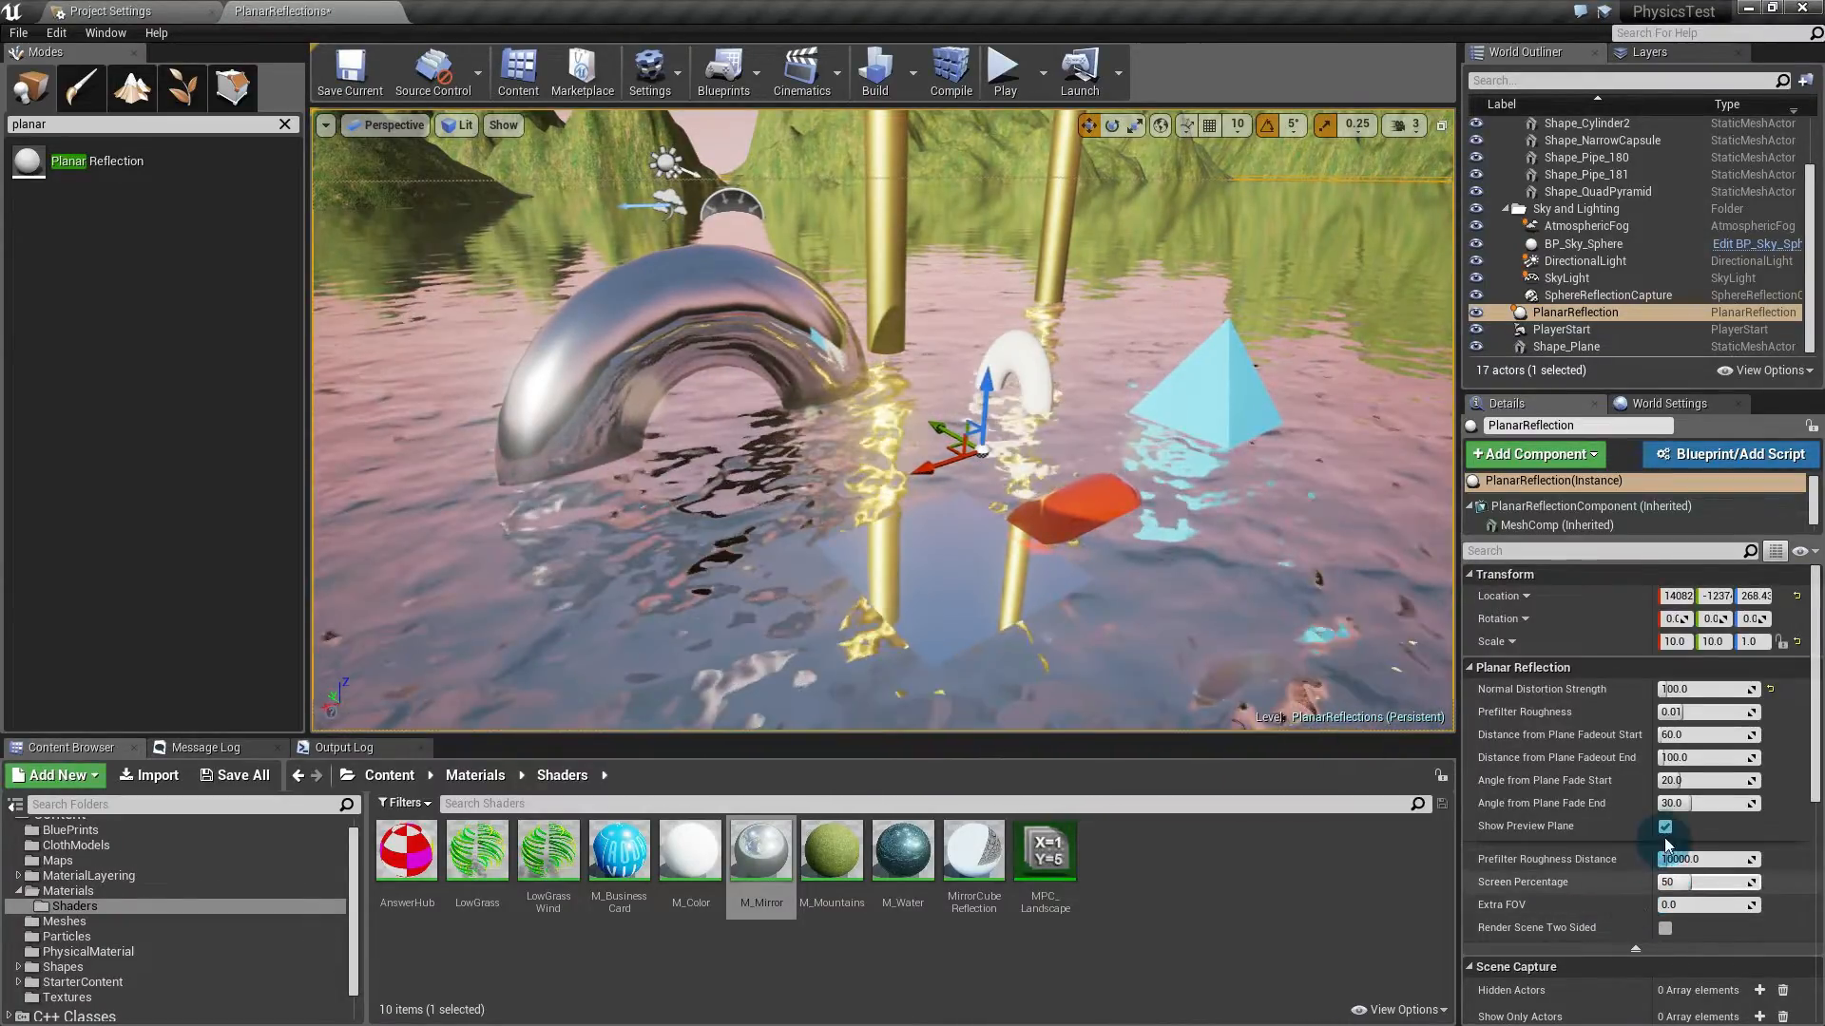
Step: Turn off Show Preview Plane and set the planar reflection's Screen Percentage to 25 to check the mirror's quality
{"action": "left_click", "coordinate": [1665, 827]}
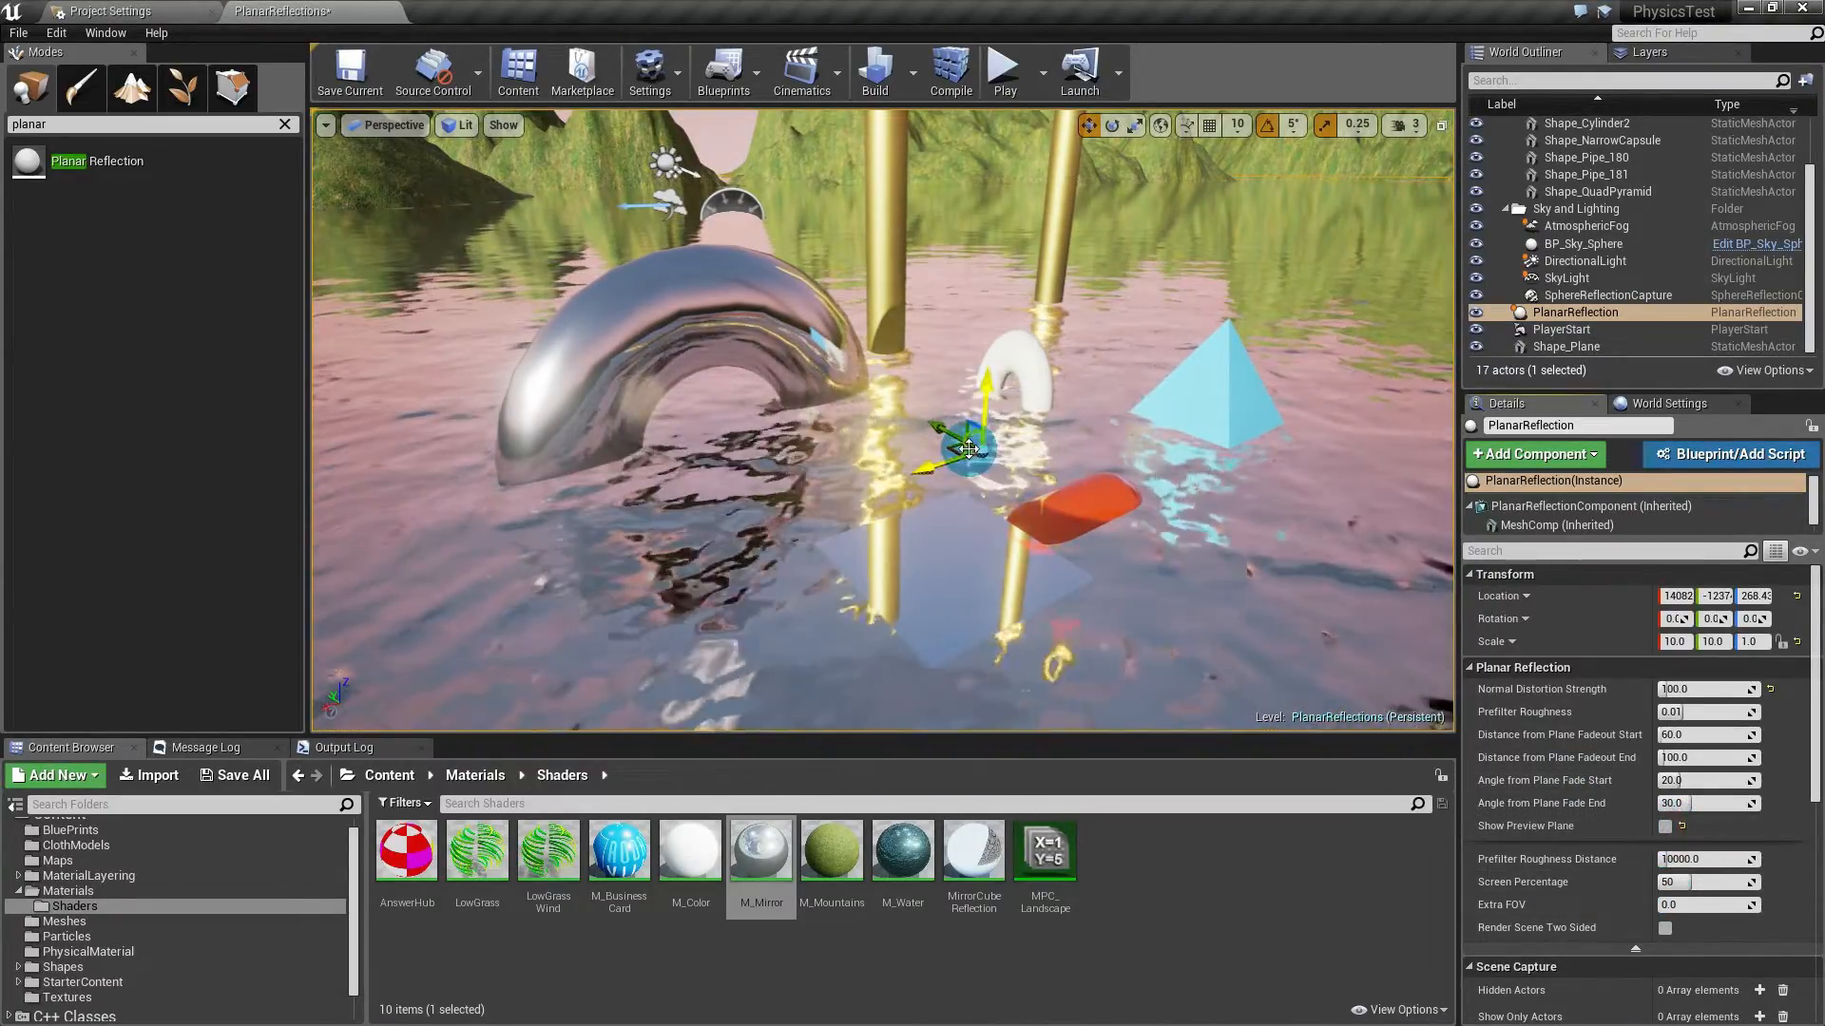
{"action": "right_click_drag", "start_coordinate": [984, 419], "coordinate": [921, 469]}
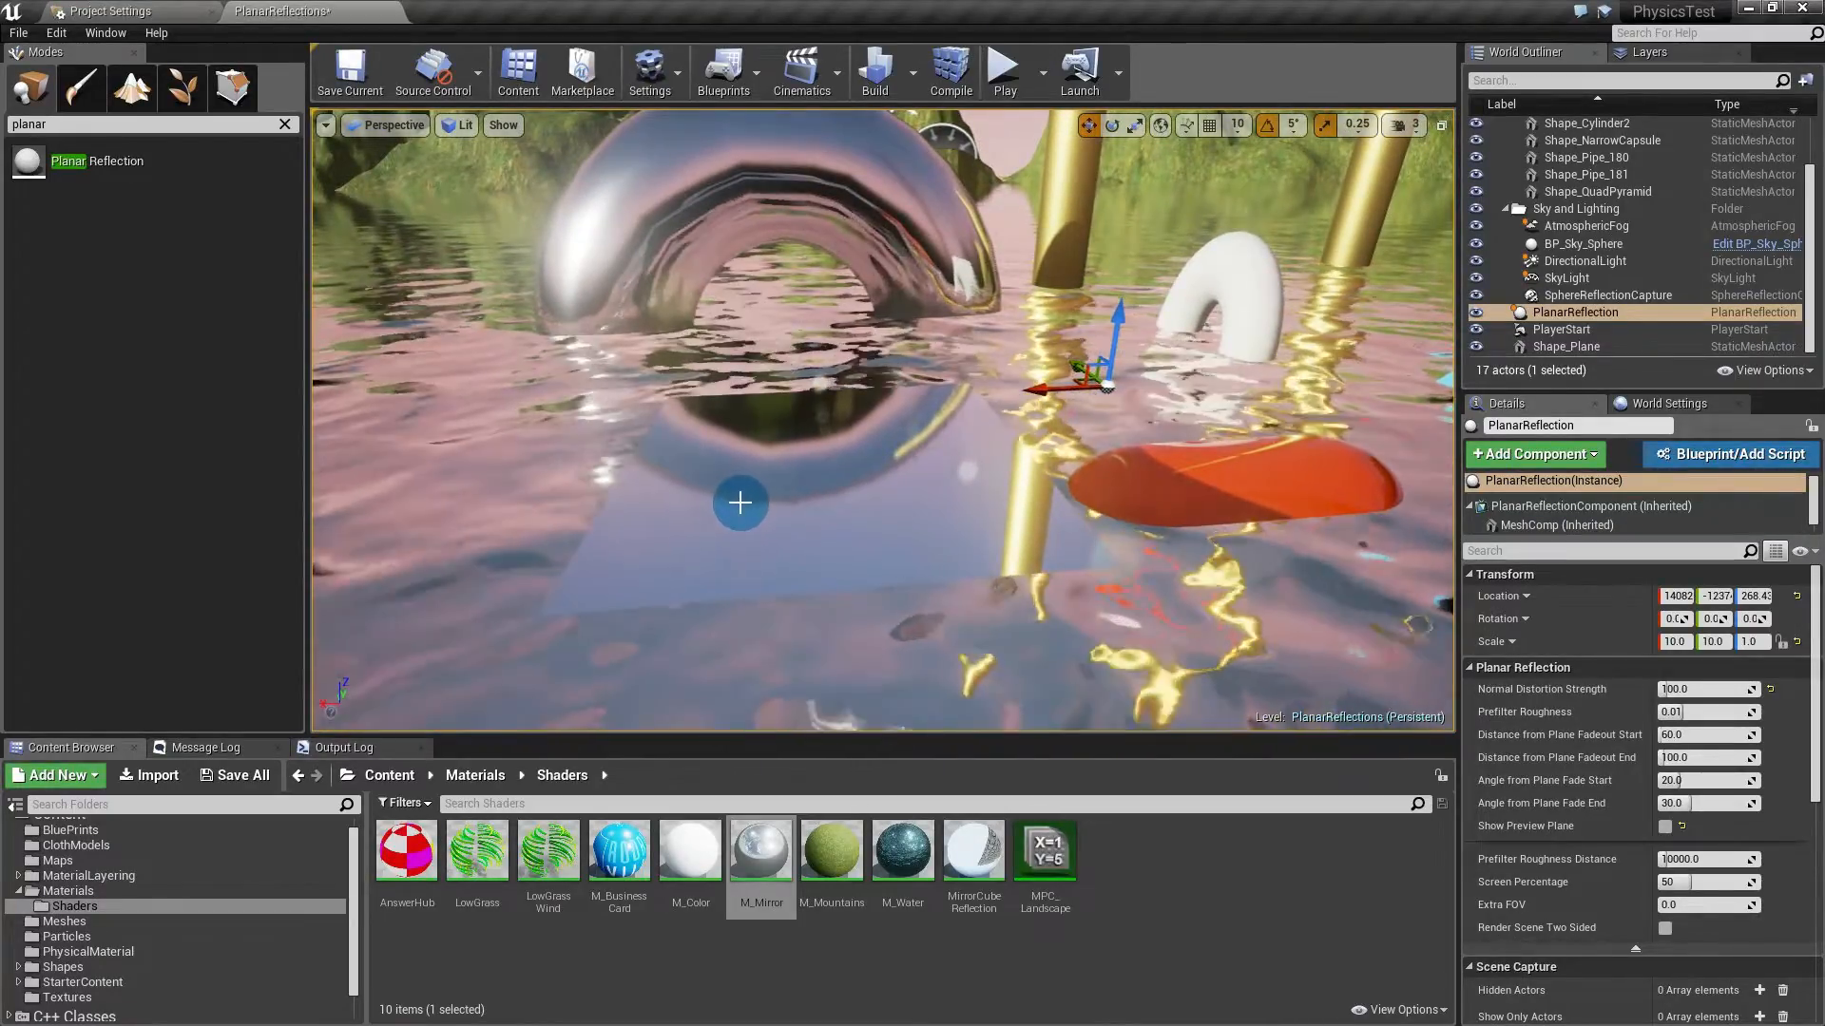
{"action": "left_click", "coordinate": [1674, 882]}
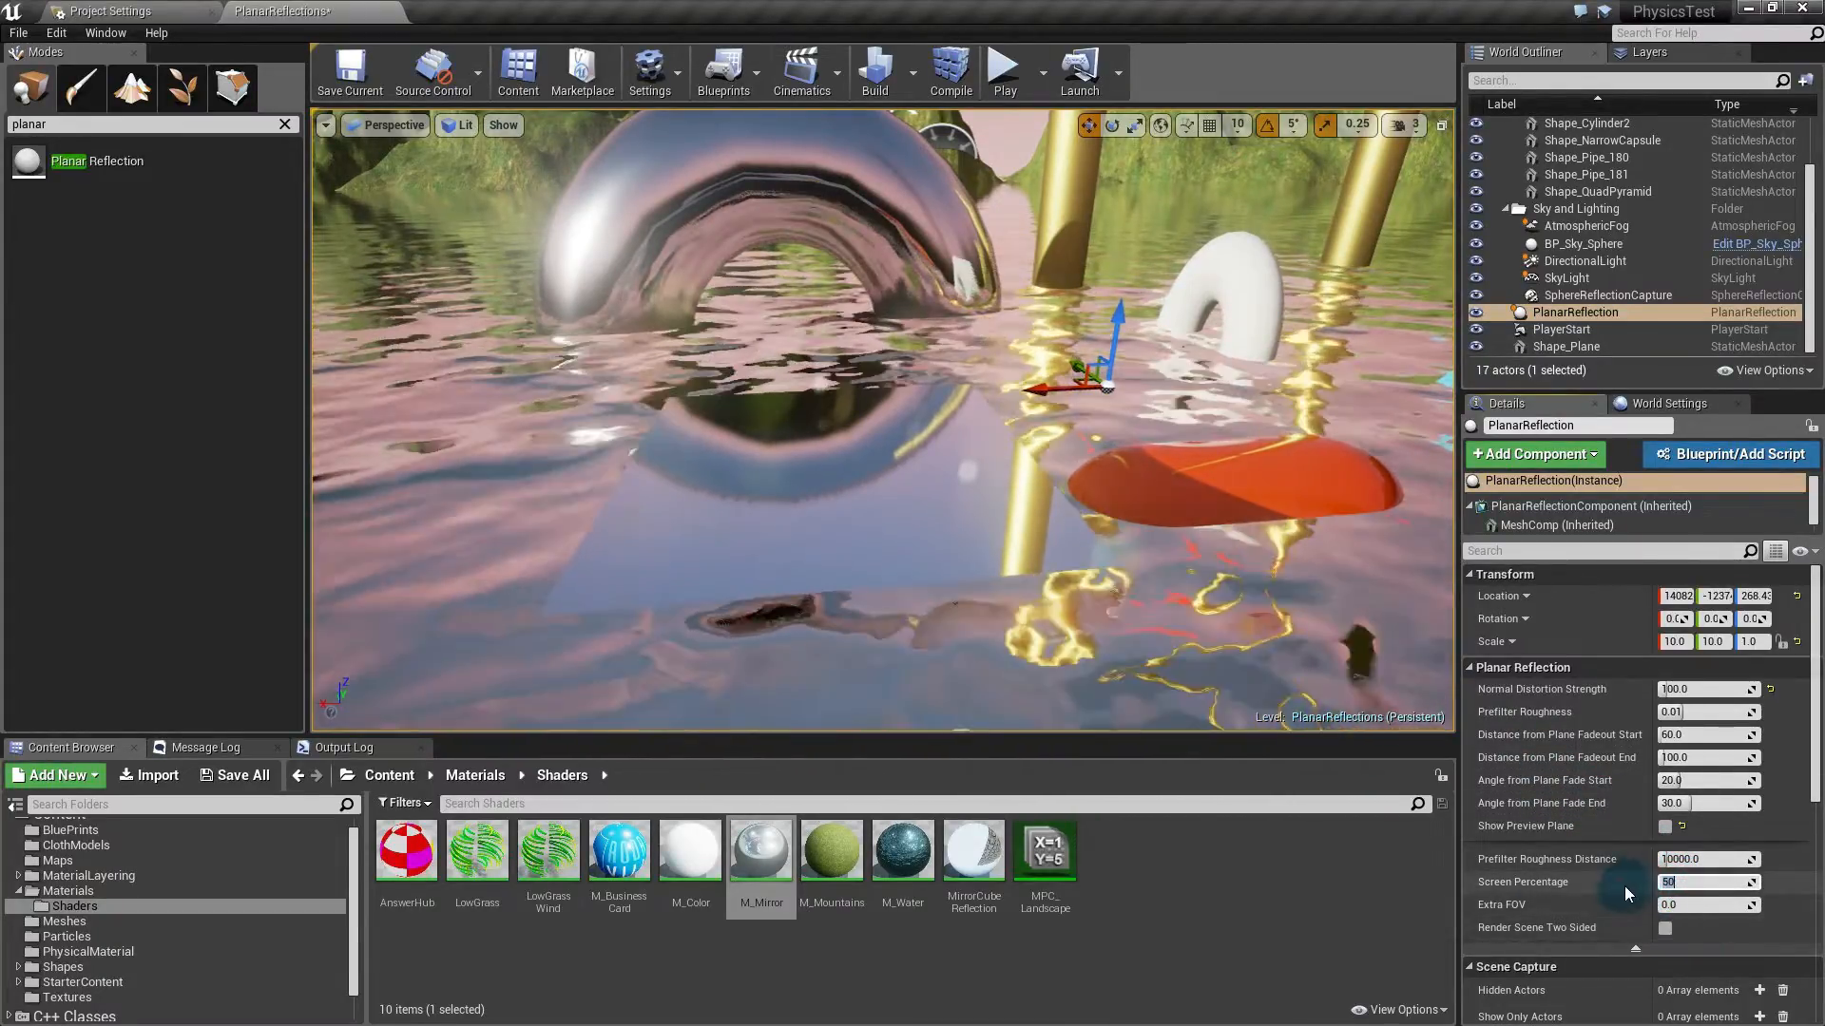
{"action": "type", "text": "25"}
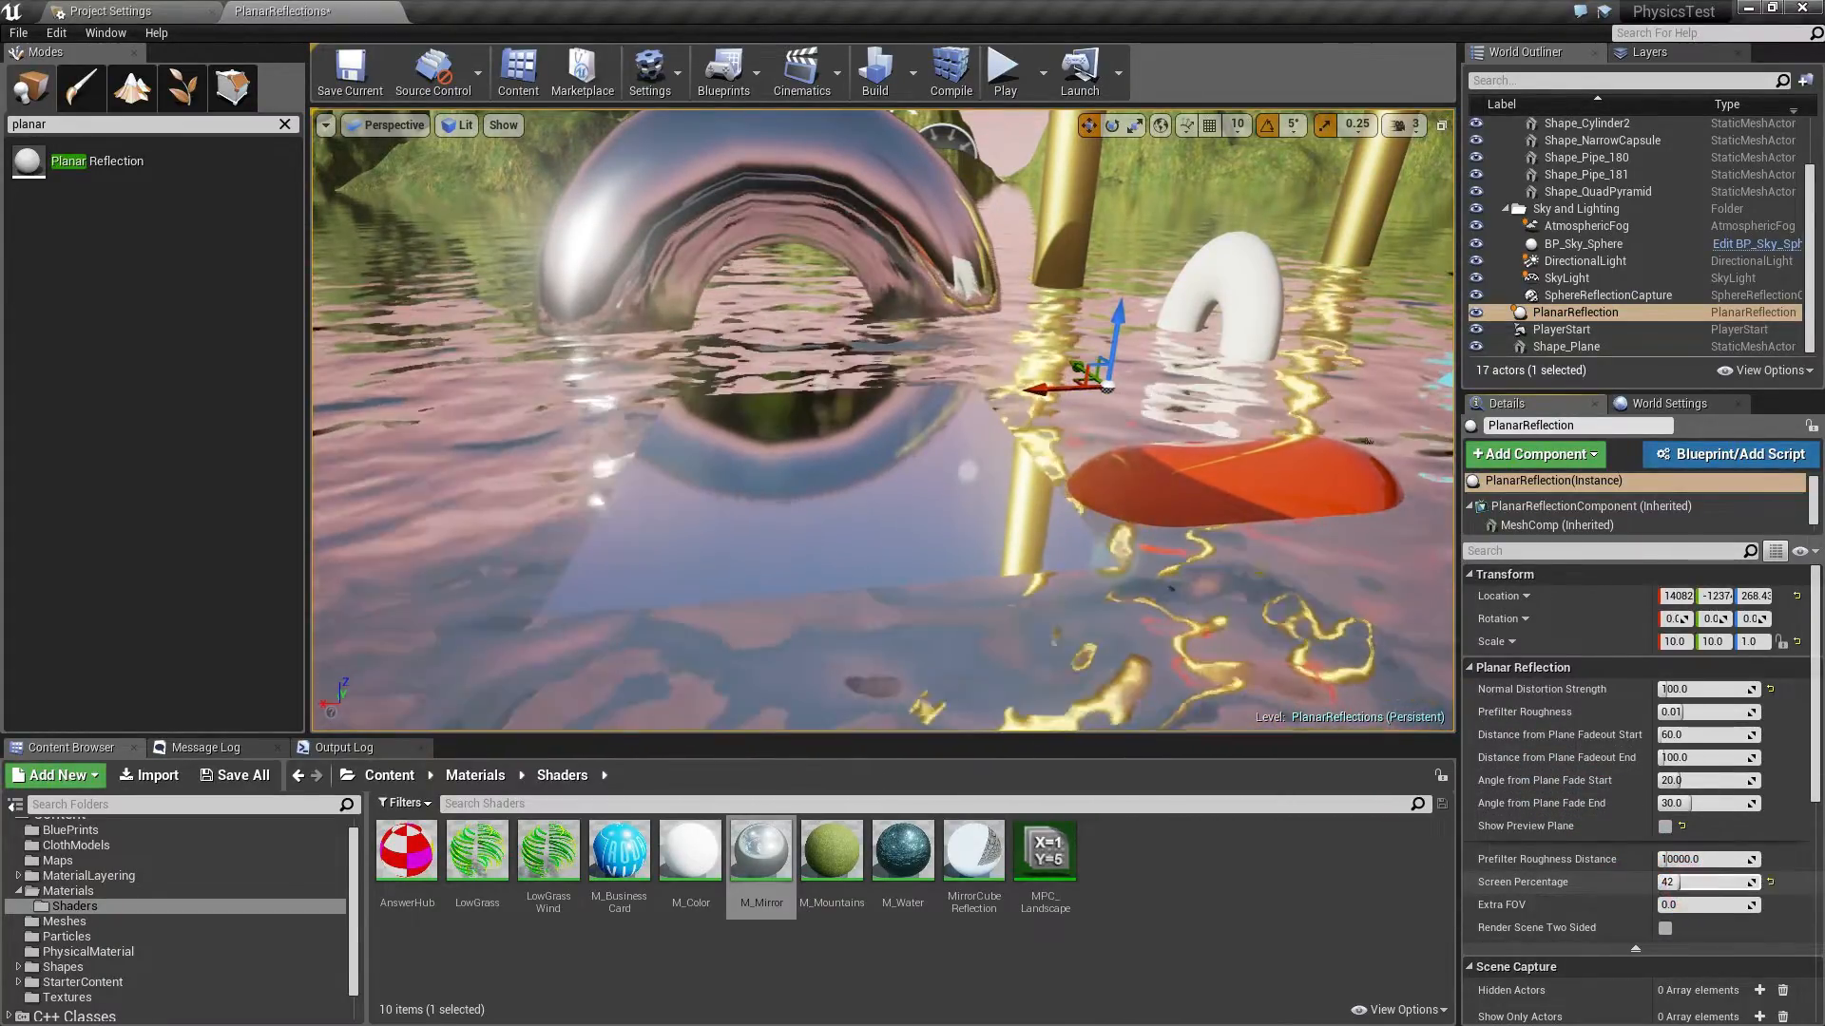
{"action": "key", "text": "Return"}
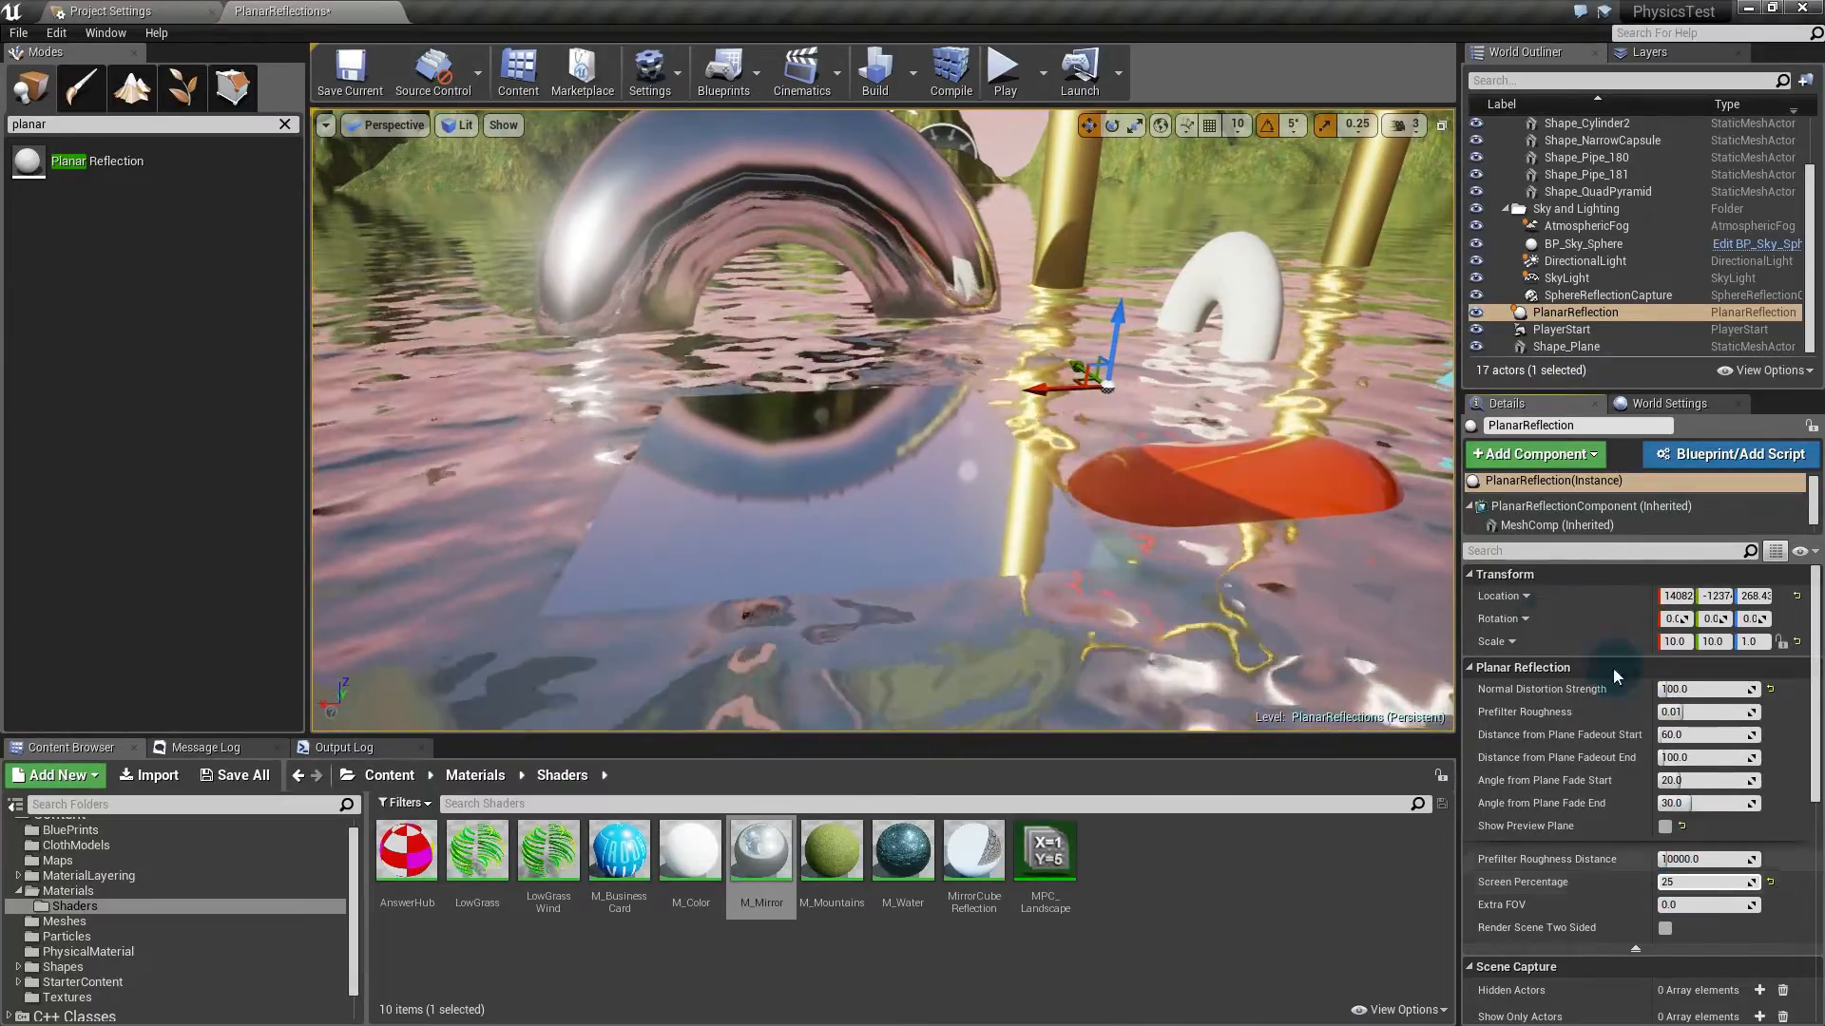
{"action": "right_click_drag", "start_coordinate": [827, 453], "coordinate": [979, 456]}
{"action": "key", "text": "a"}
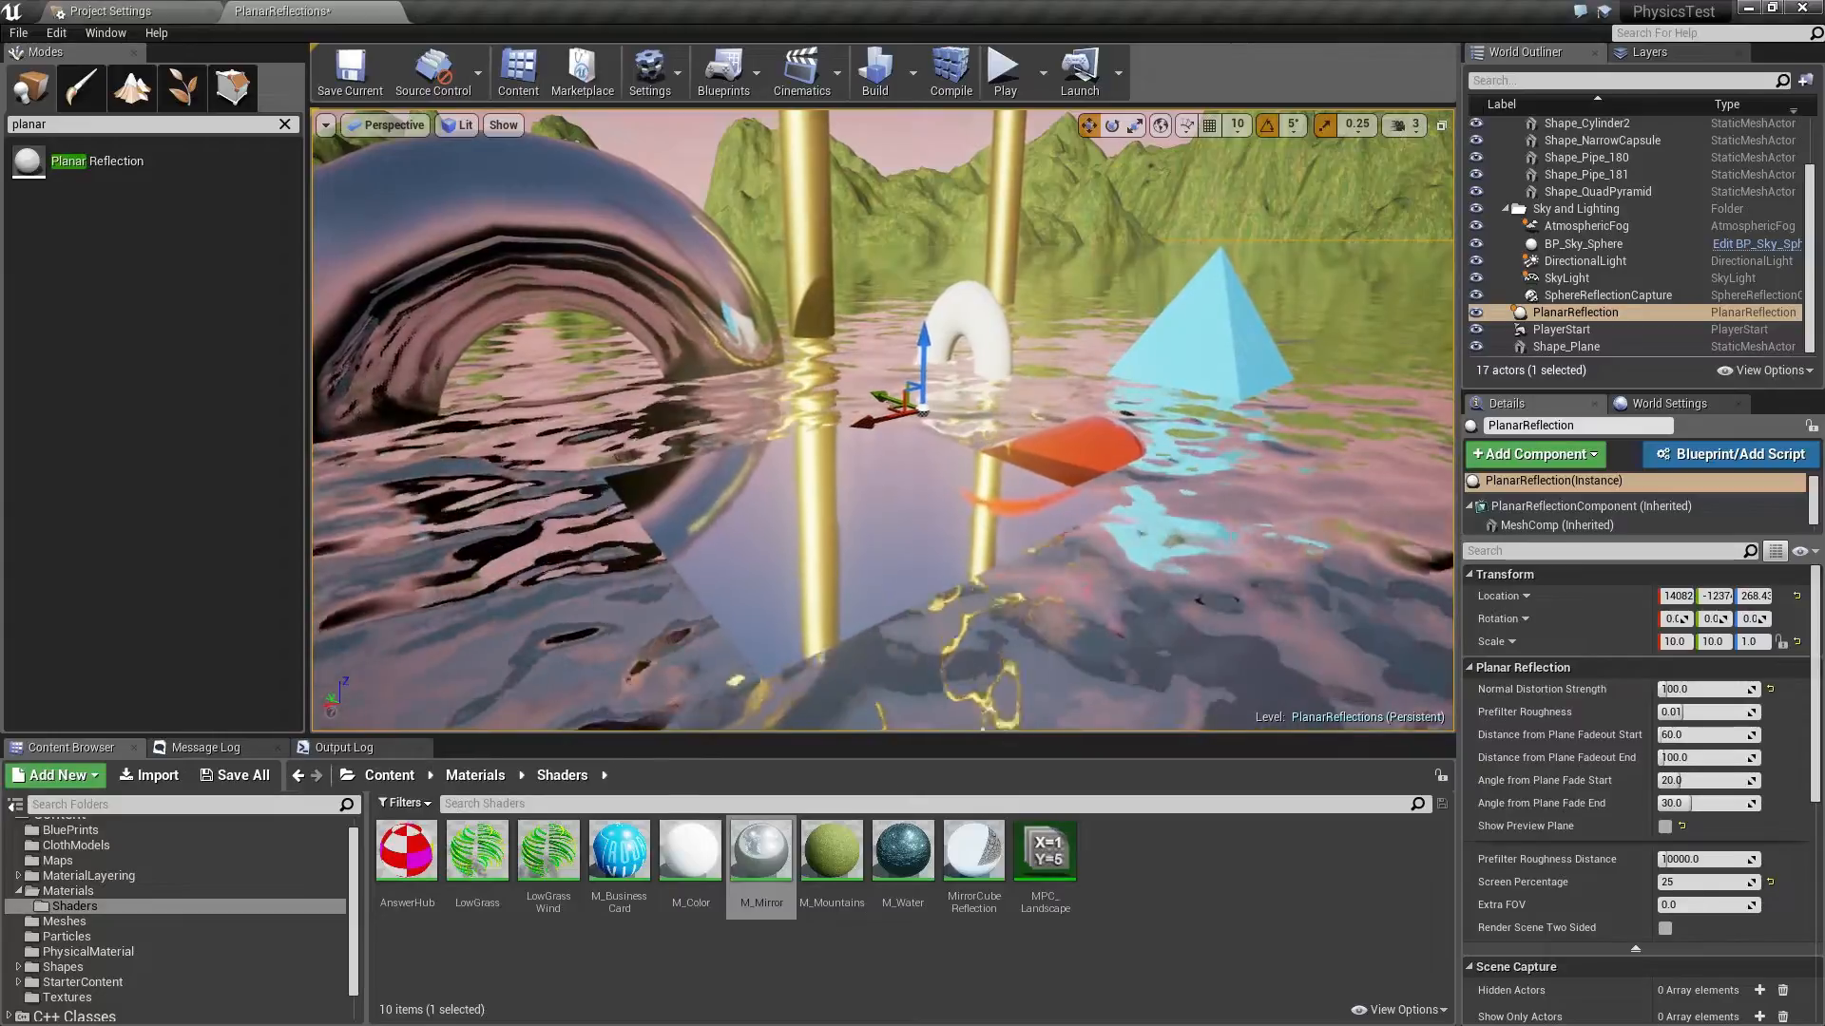
{"action": "right_click_drag", "start_coordinate": [825, 472], "coordinate": [816, 472]}
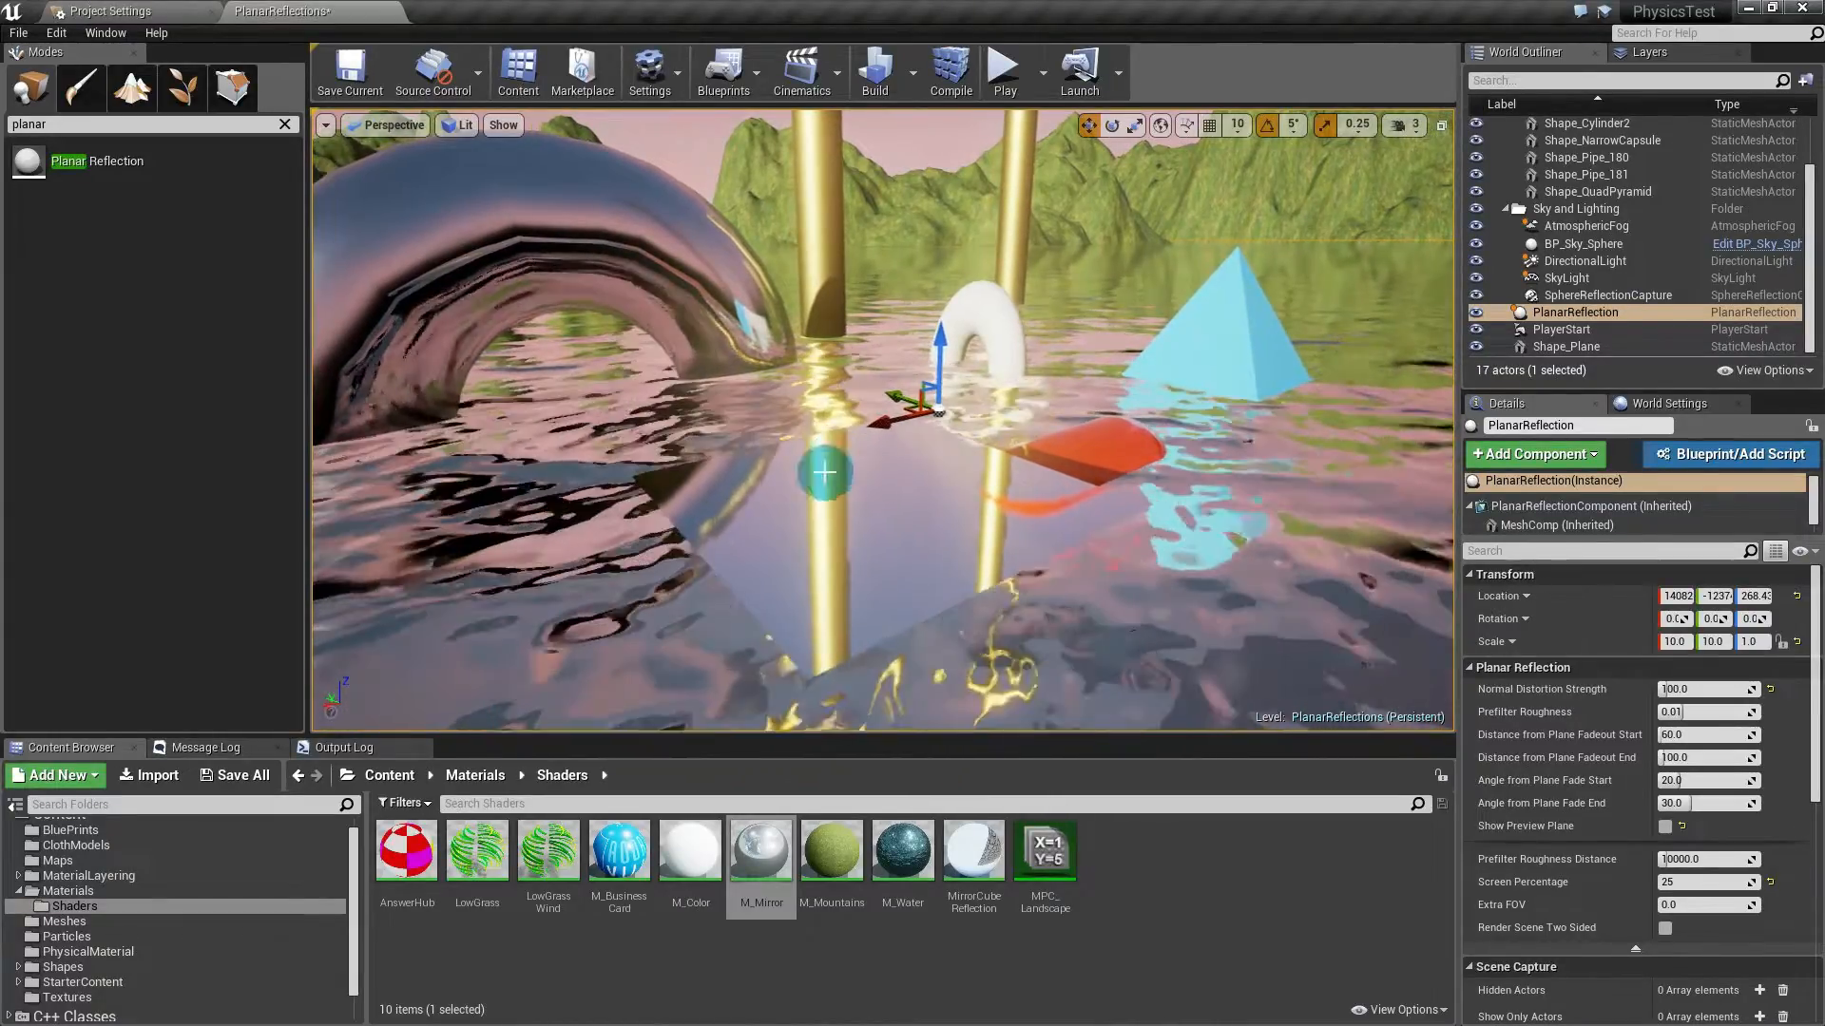
{"action": "key", "text": "a"}
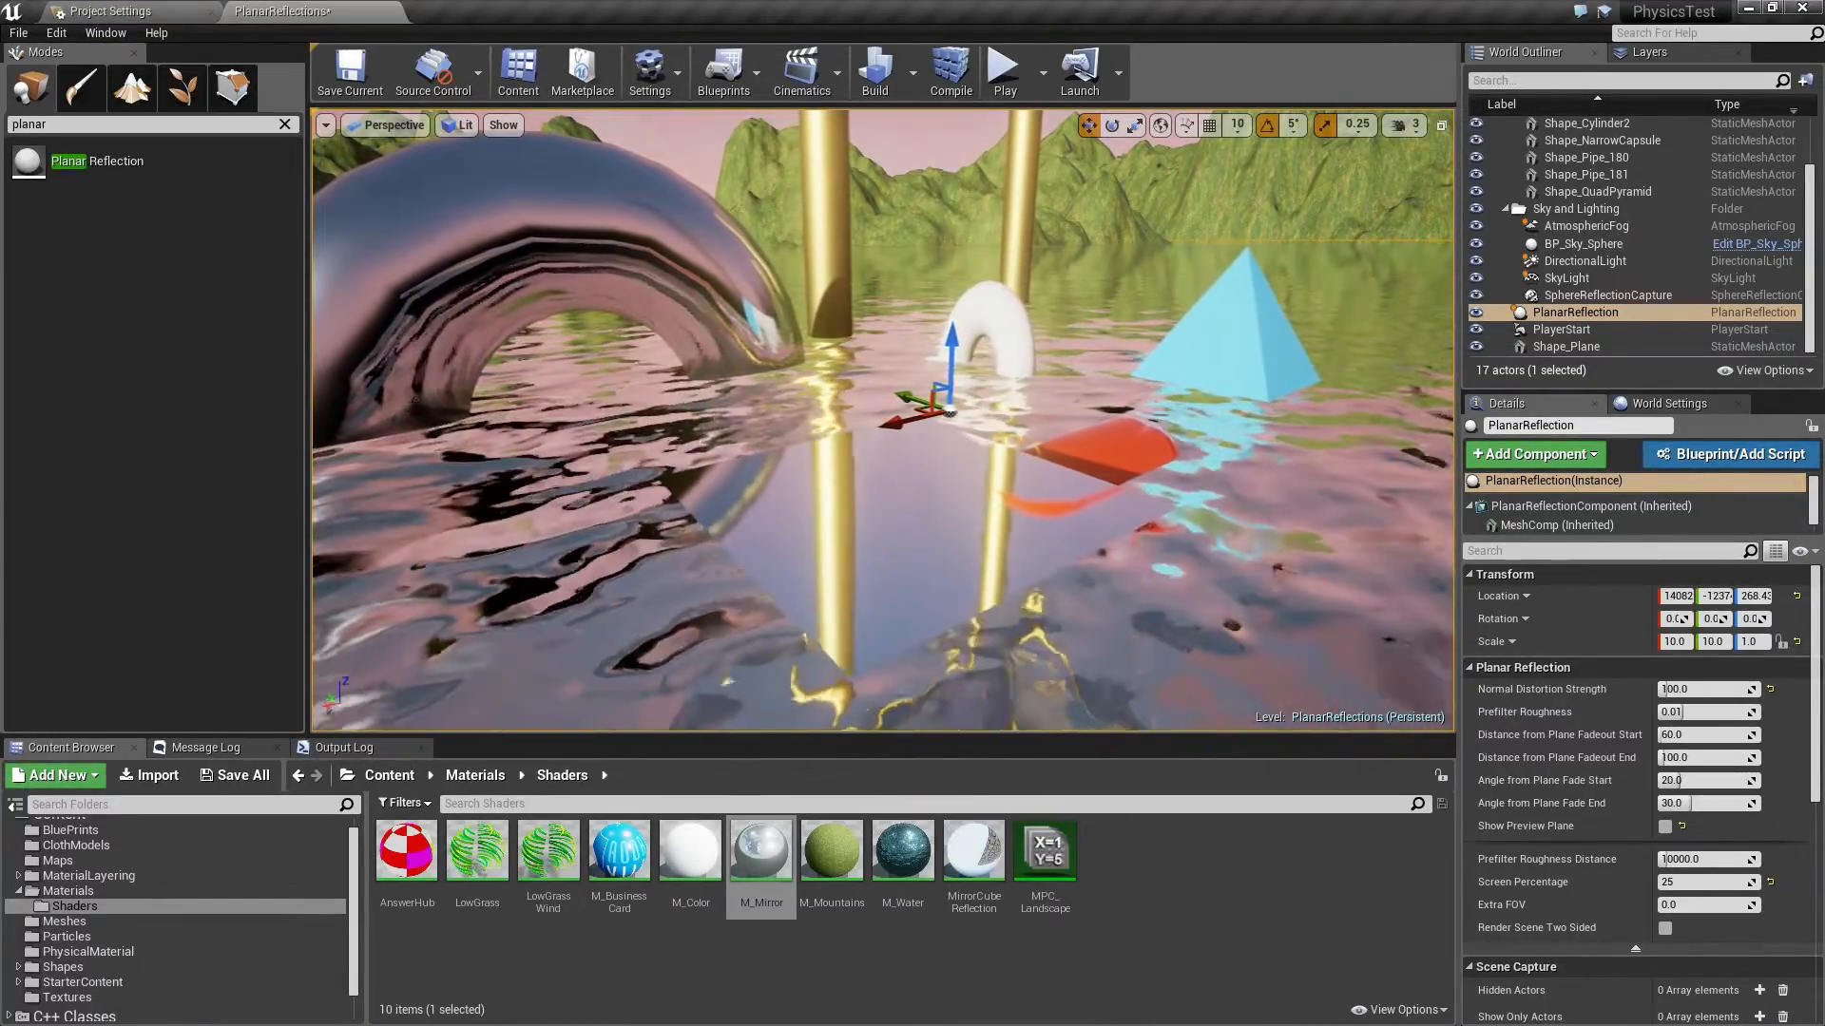
{"action": "key", "text": "d"}
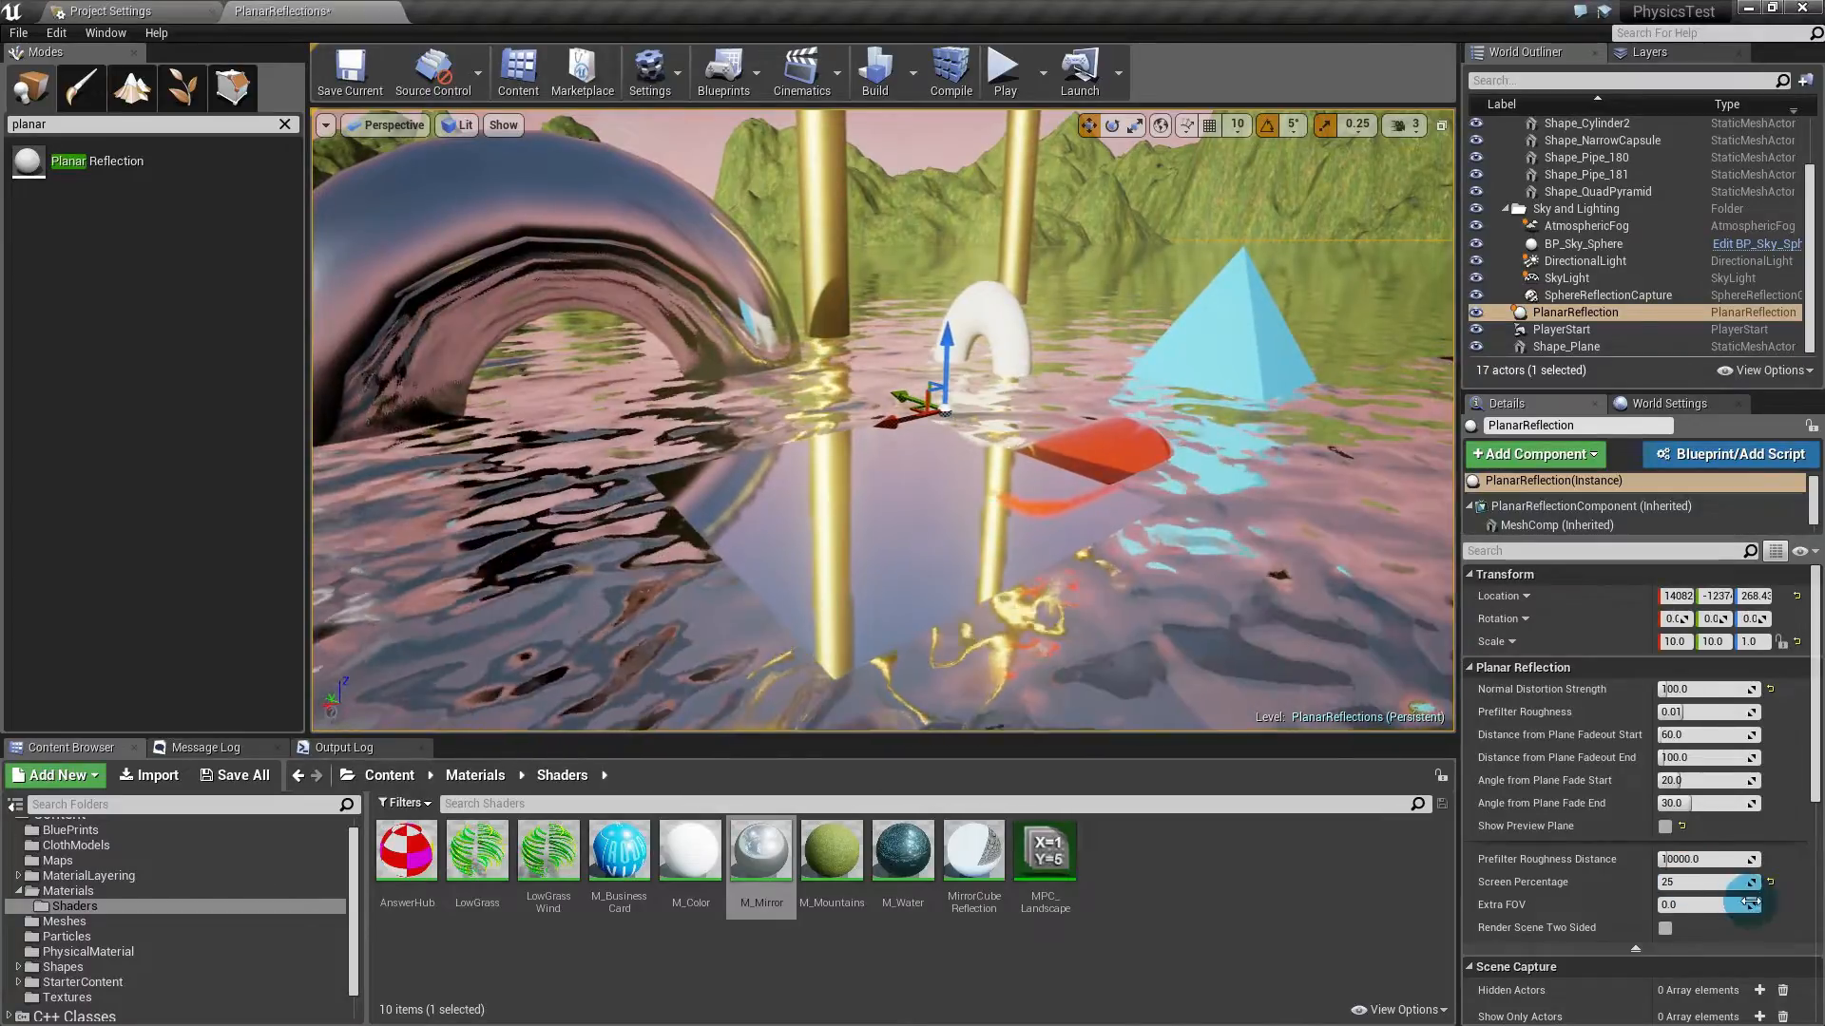
Step: Set the planar reflection's Screen Percentage to 100 and check the reflections on the mirror plane
{"action": "left_click", "coordinate": [1694, 877]}
{"action": "type", "text": "100"}
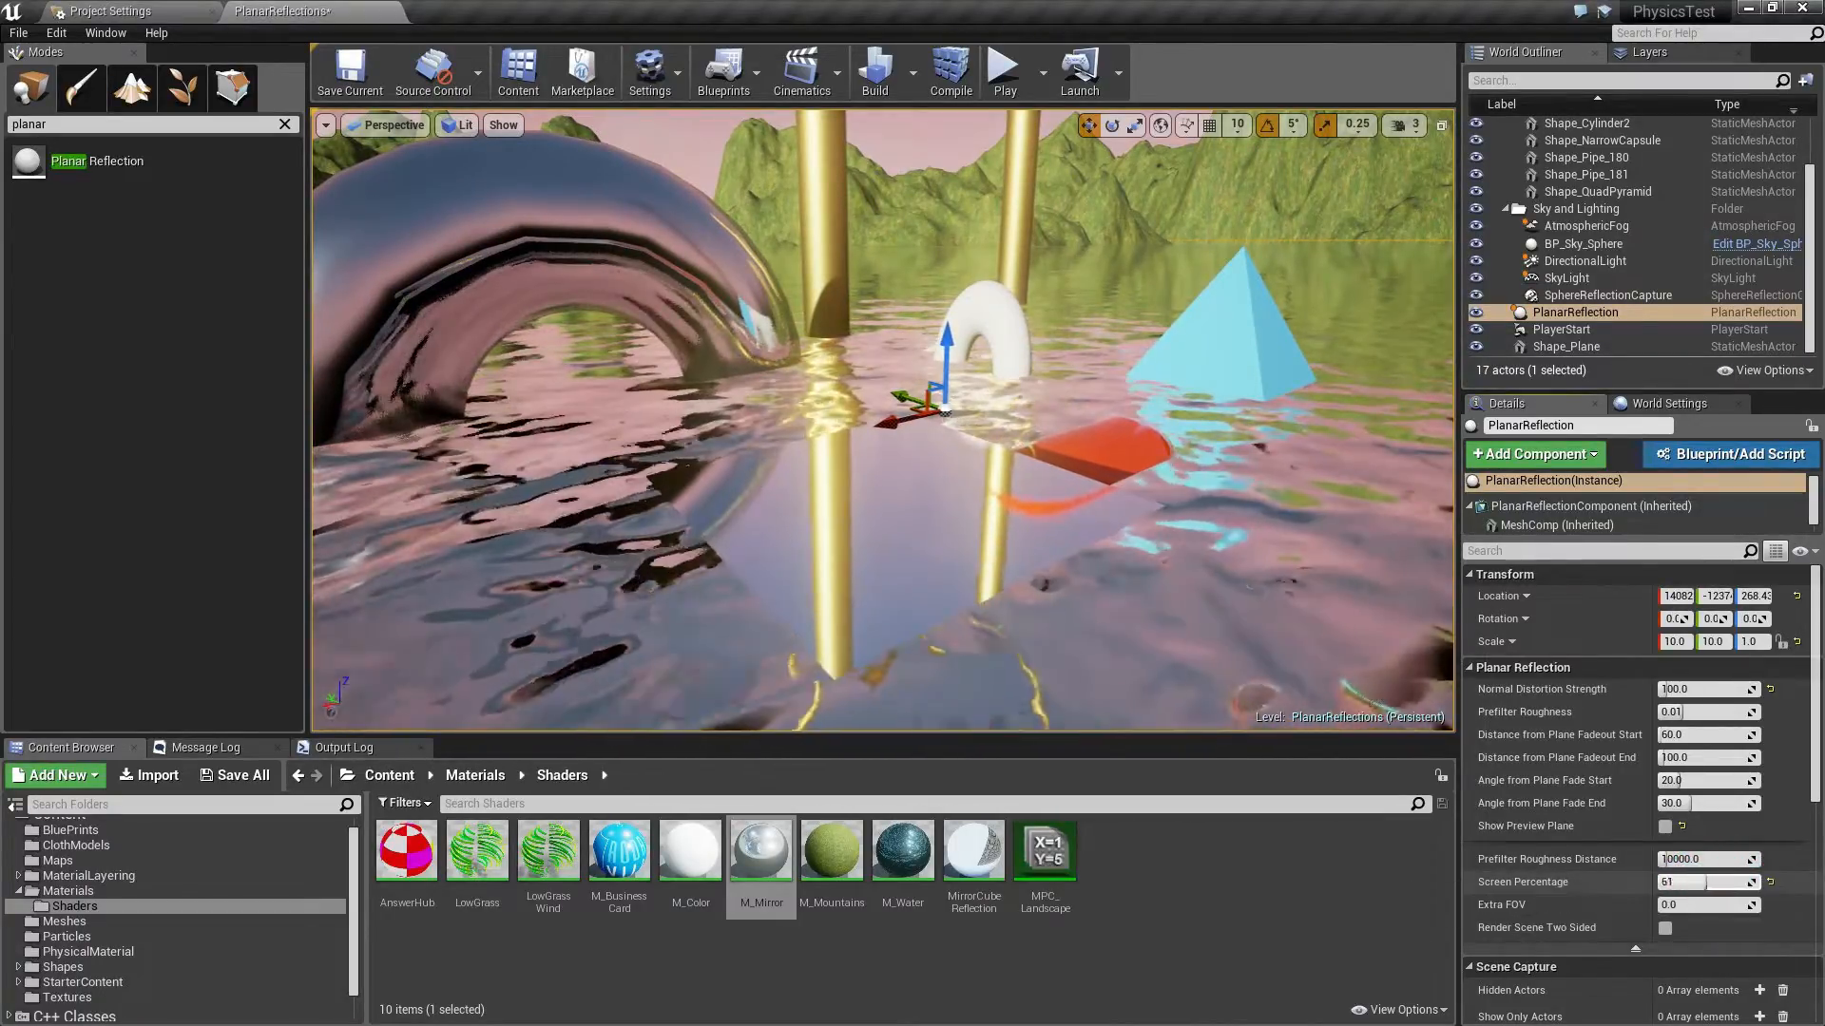
{"action": "key", "text": "Return"}
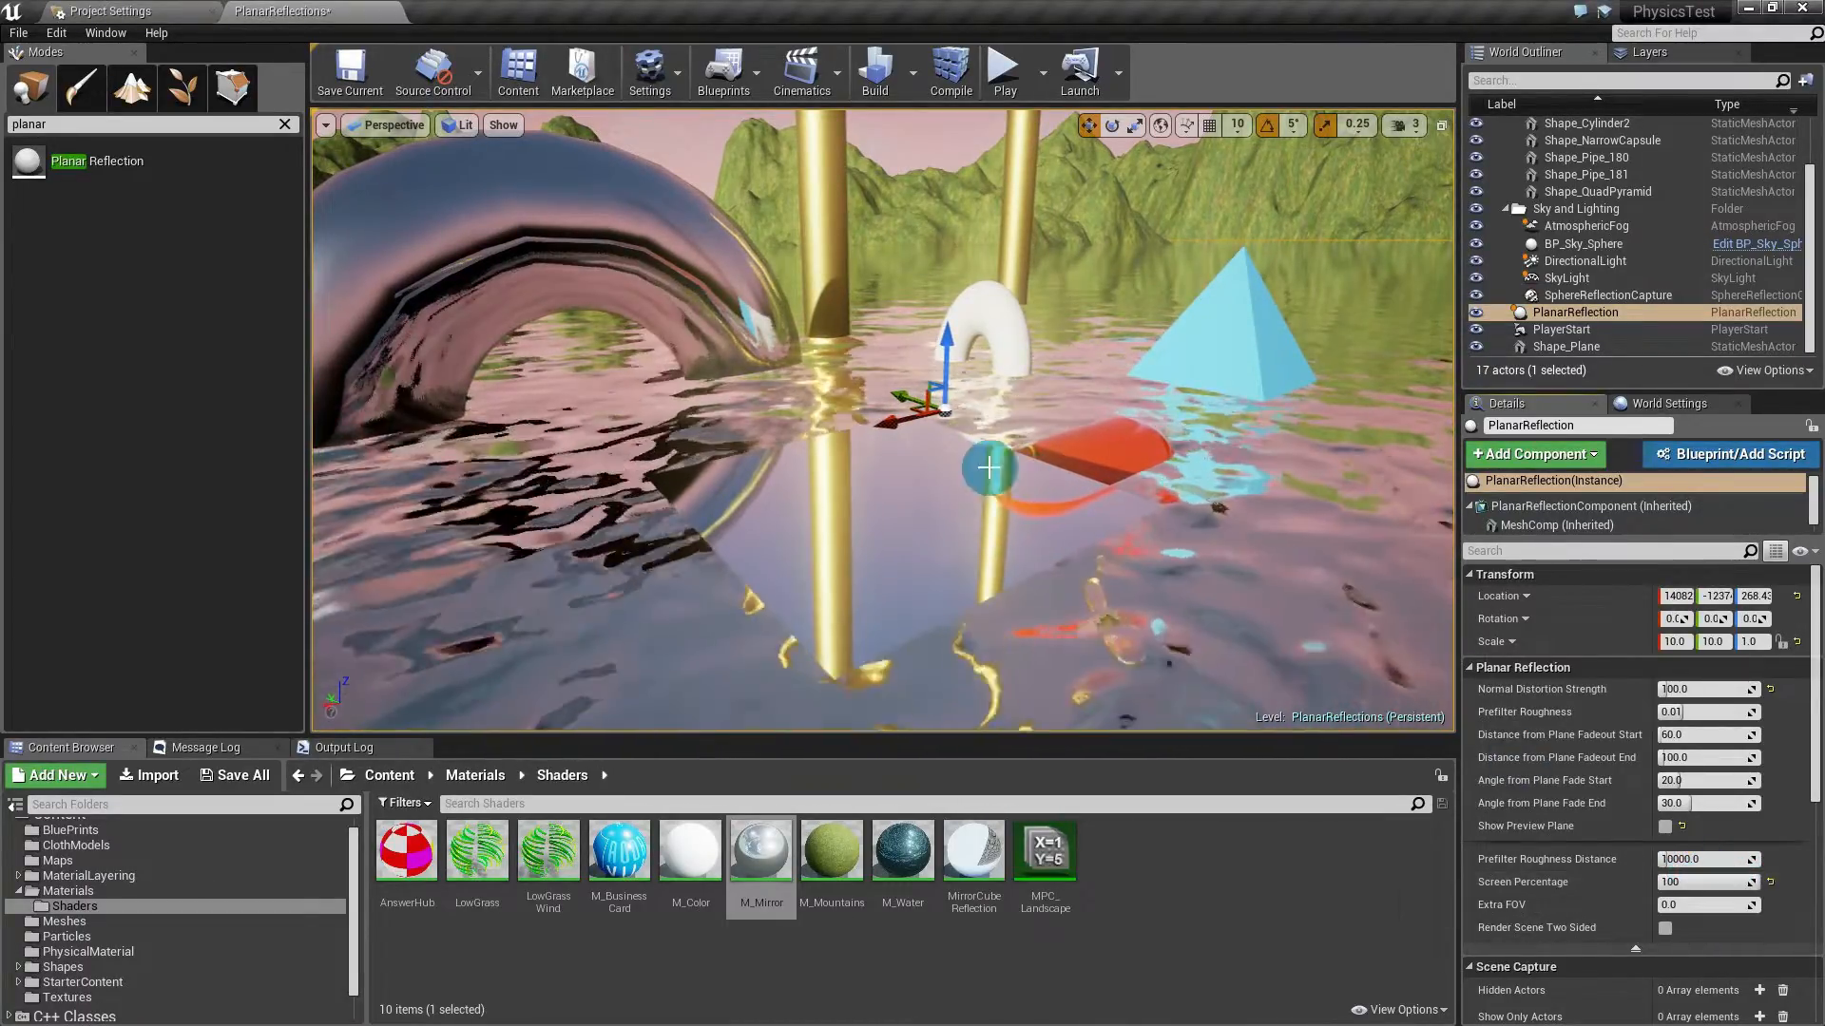
{"action": "right_click_drag", "start_coordinate": [957, 493], "coordinate": [860, 470]}
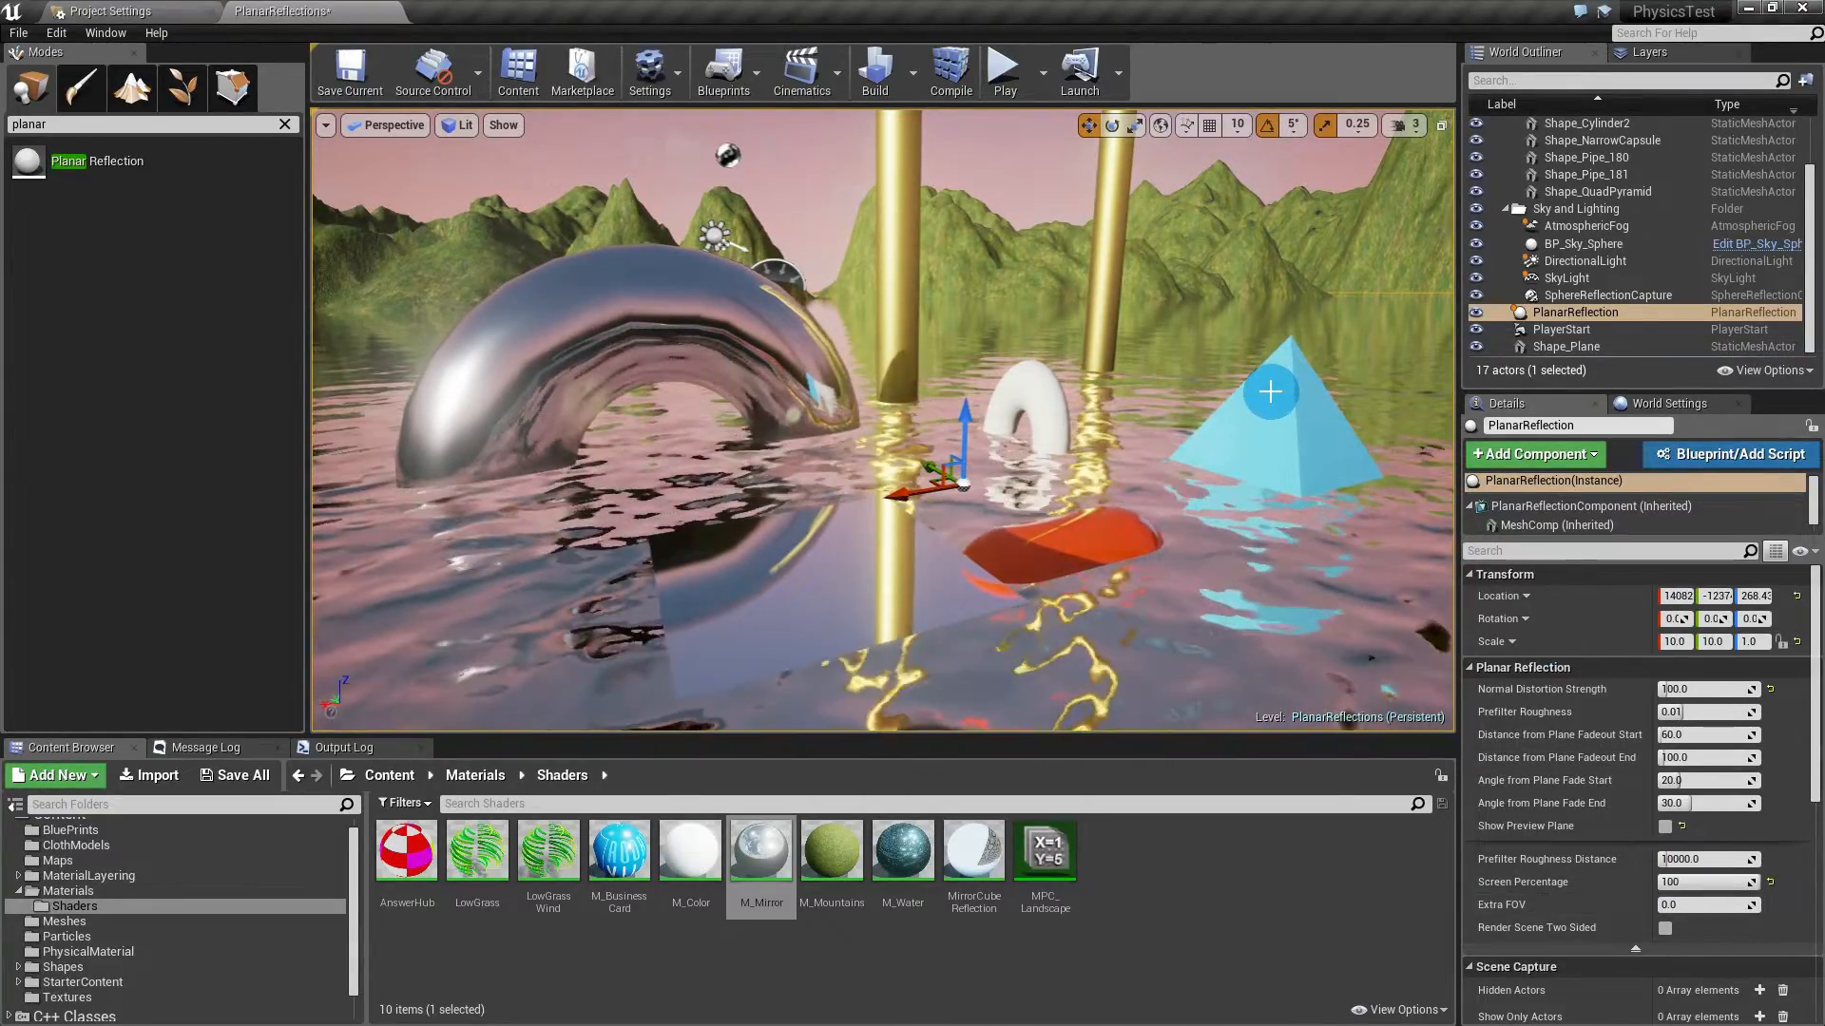
{"action": "mouse_move", "coordinate": [1270, 391]}
{"action": "right_mouse_down"}
{"action": "mouse_move", "coordinate": [1263, 416]}
{"action": "mouse_move", "coordinate": [1269, 390]}
{"action": "right_mouse_up"}
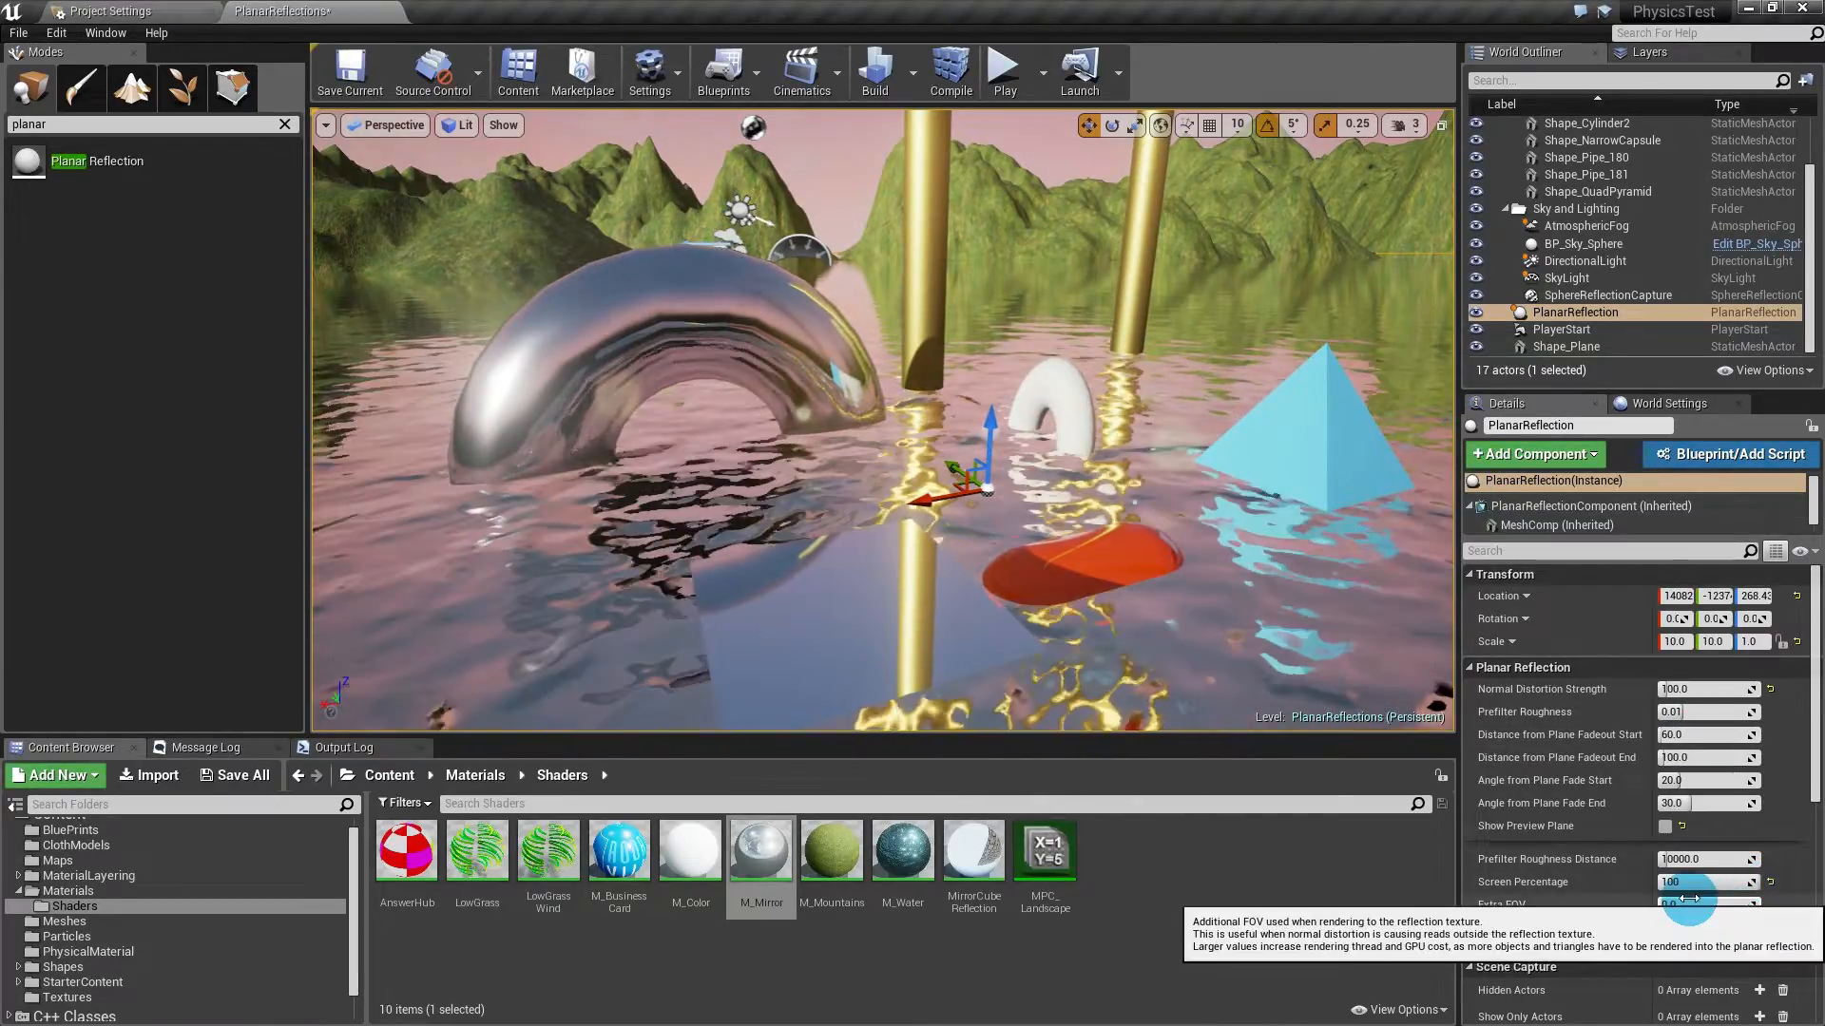
Step: Raise the planar reflection's Extra FOV to 10 to test it, and return it to 0
{"action": "left_click_drag", "start_coordinate": [1675, 904], "coordinate": [1676, 904]}
{"action": "left_click_drag", "start_coordinate": [1722, 905], "coordinate": [1760, 905]}
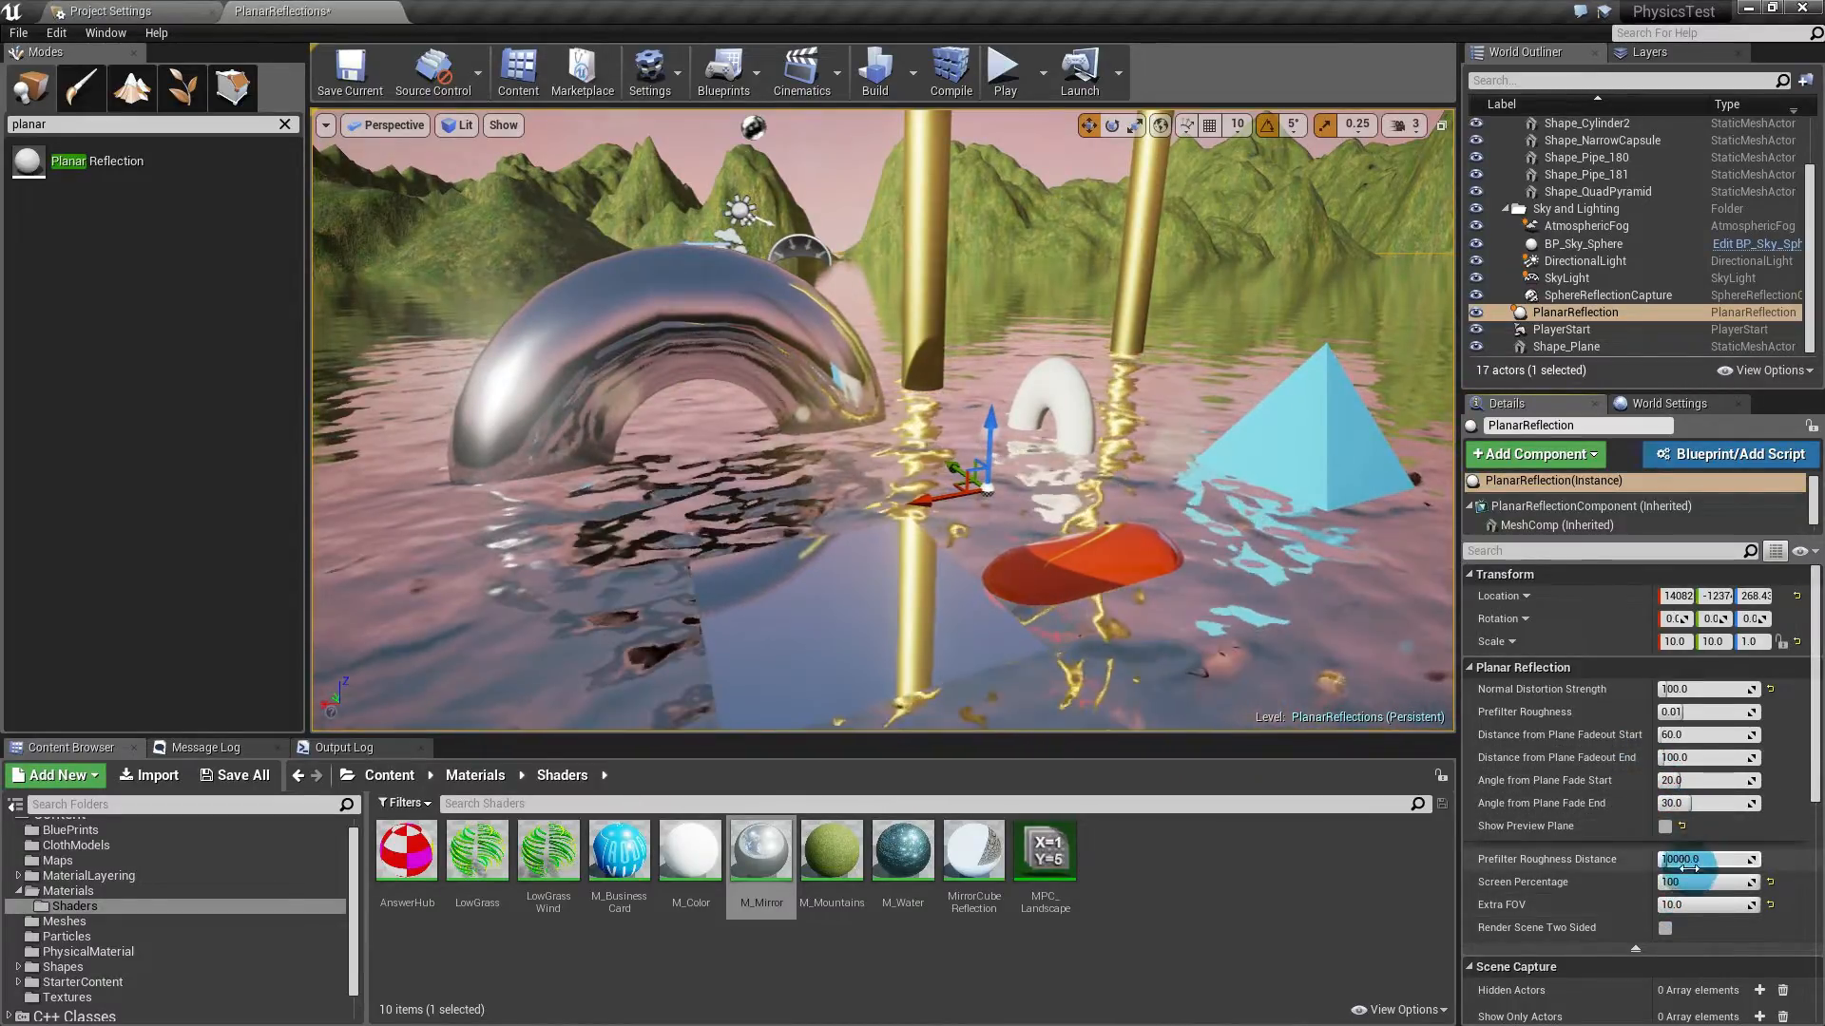
{"action": "left_click", "coordinate": [1694, 903]}
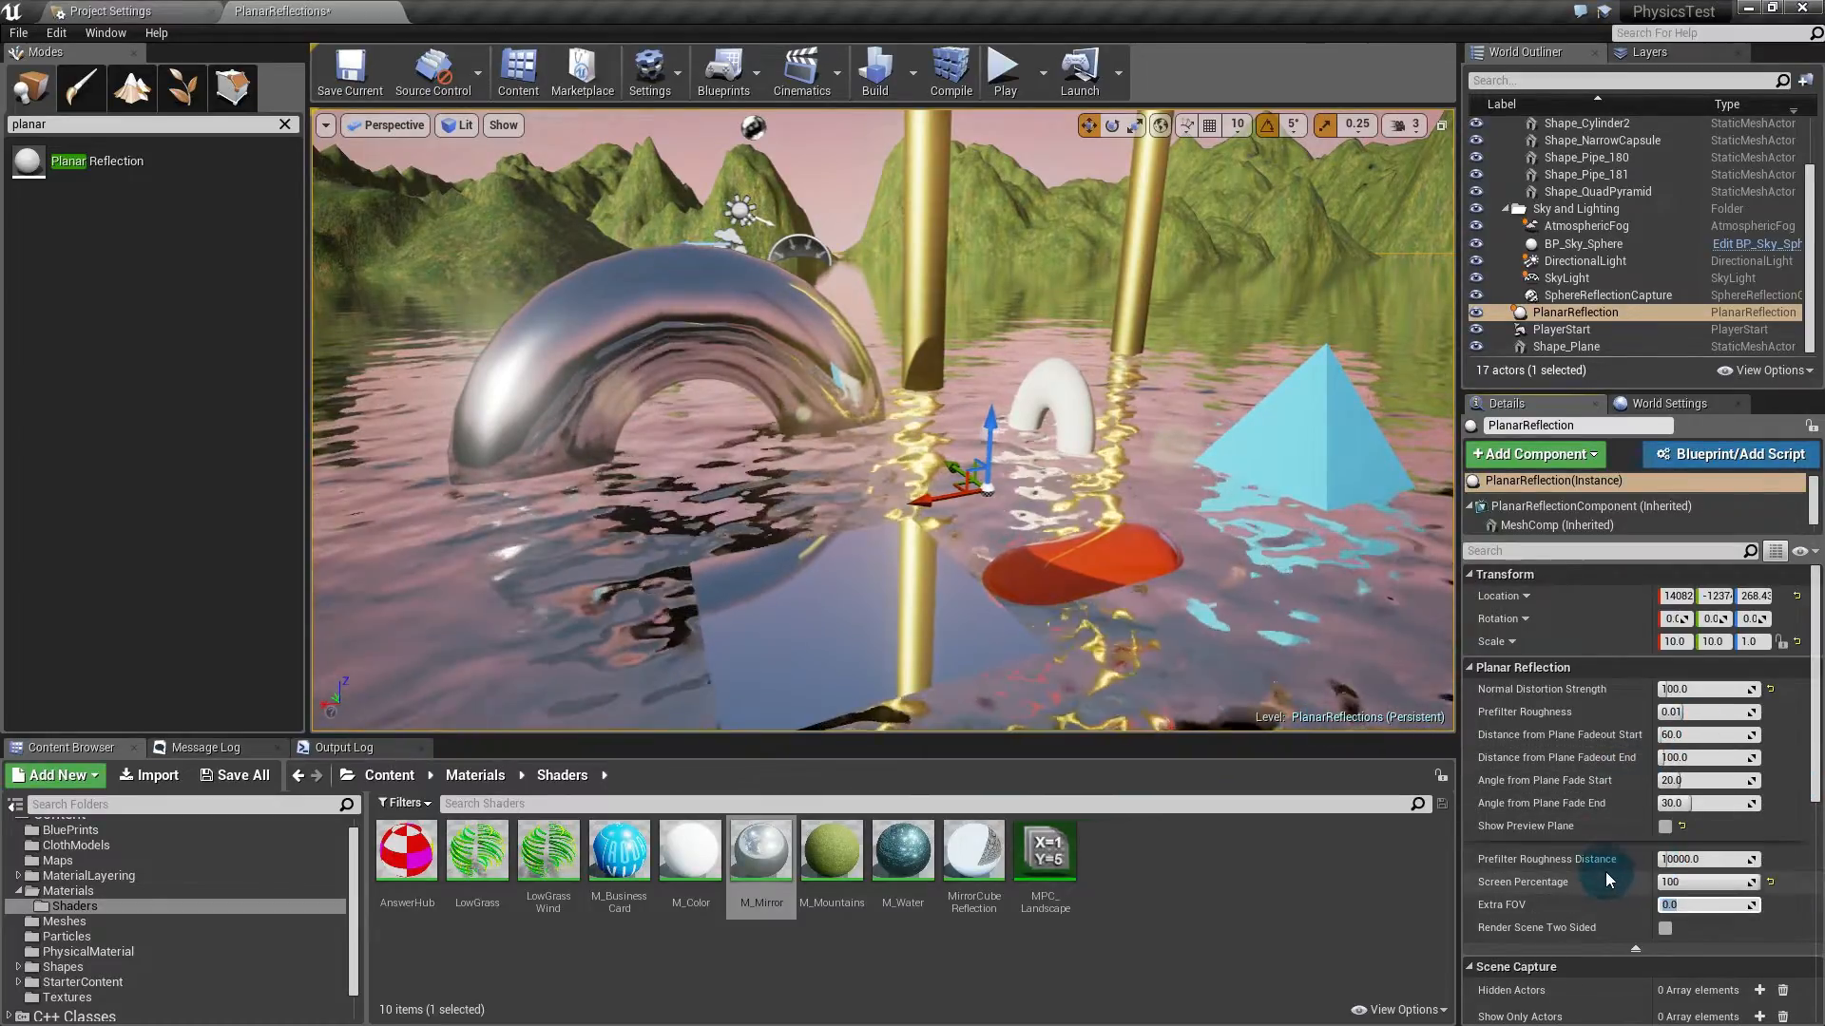
{"action": "scroll", "coordinate": [1606, 869], "scroll_direction": "up", "scroll_amount": 1}
{"action": "scroll", "coordinate": [1606, 911], "scroll_direction": "down", "scroll_amount": 1}
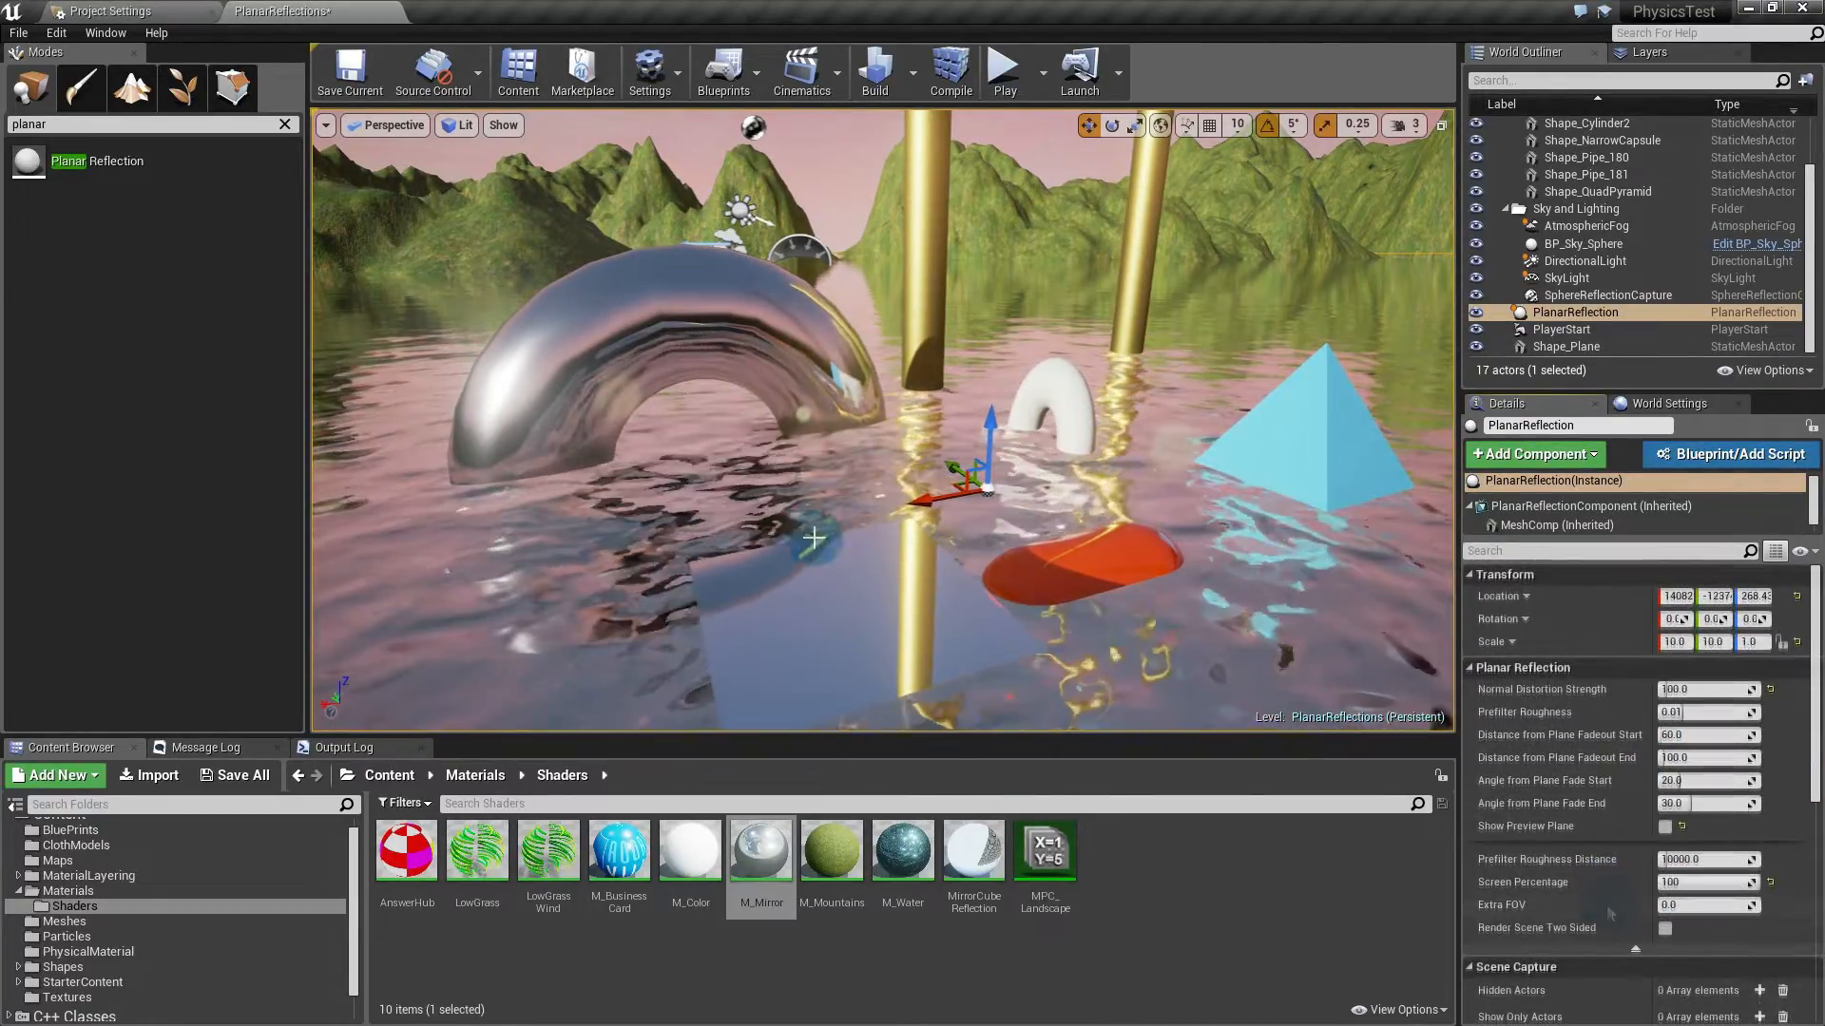
Step: Move the planar reflection over to the mirror plane and raise it to a Z location of about 361
{"action": "left_click_drag", "start_coordinate": [958, 480], "coordinate": [853, 597]}
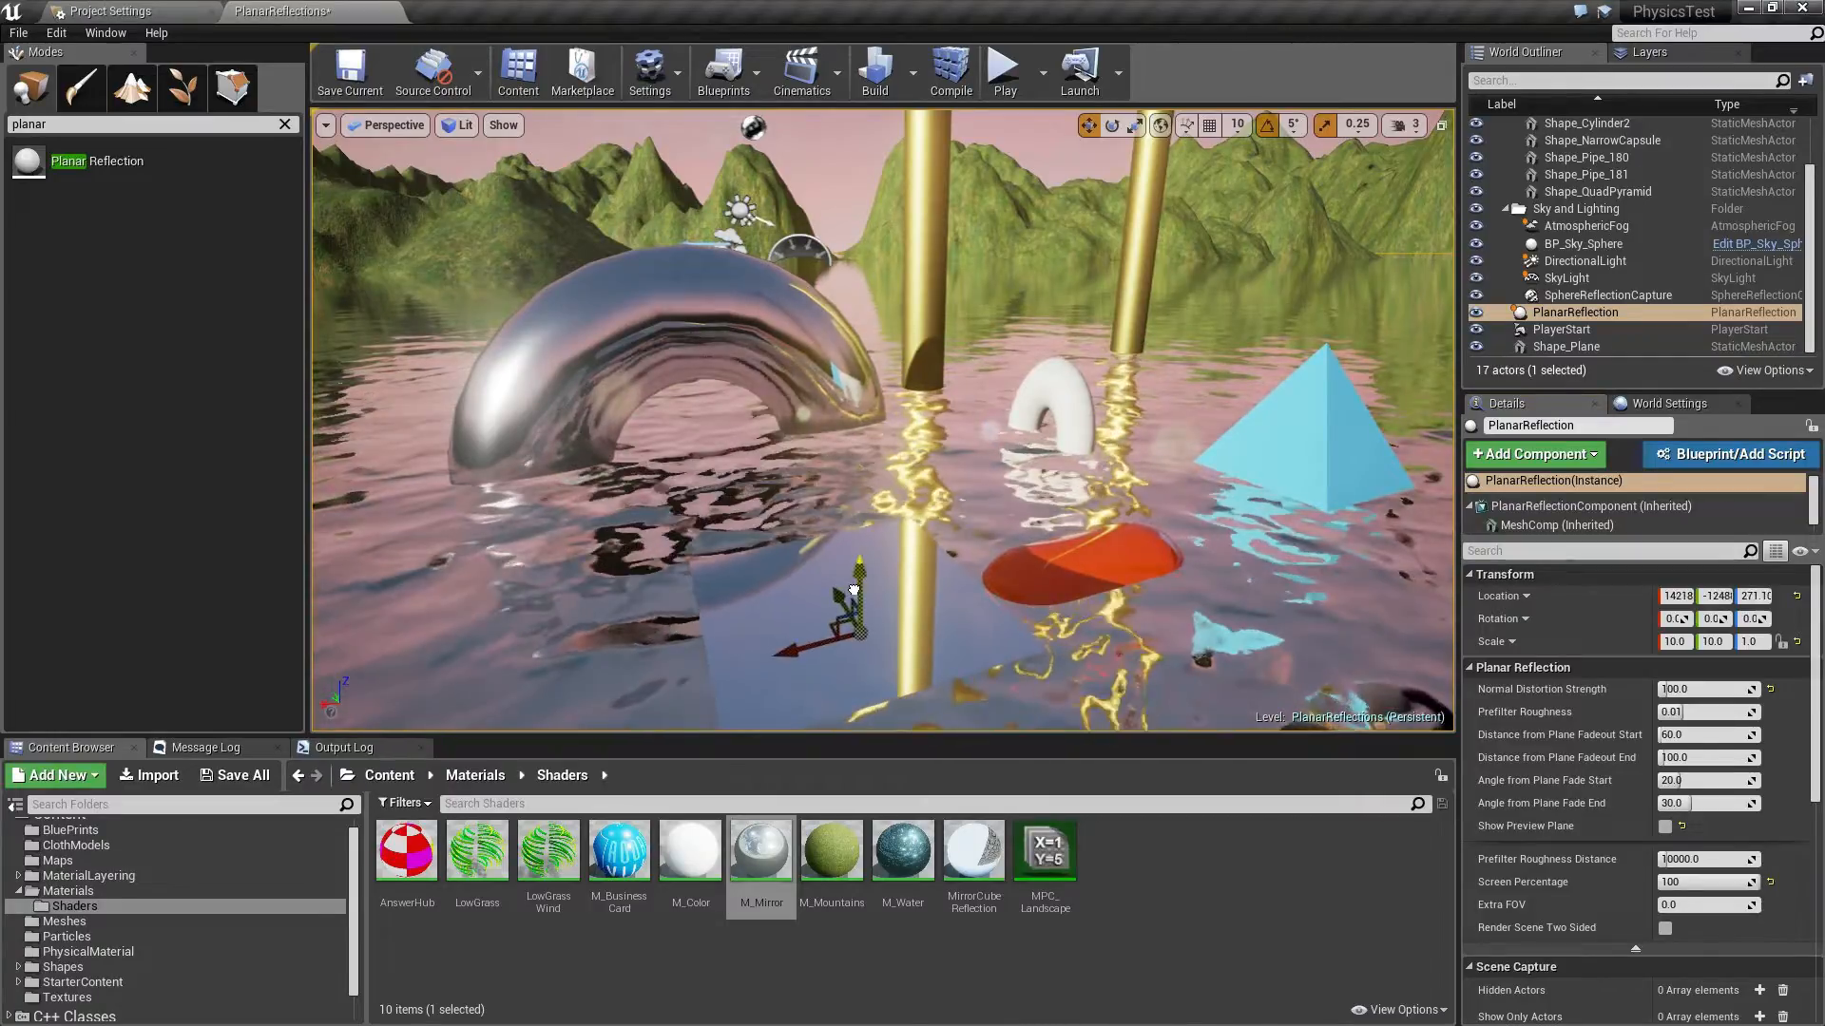
{"action": "left_click_drag", "start_coordinate": [853, 513], "coordinate": [854, 341]}
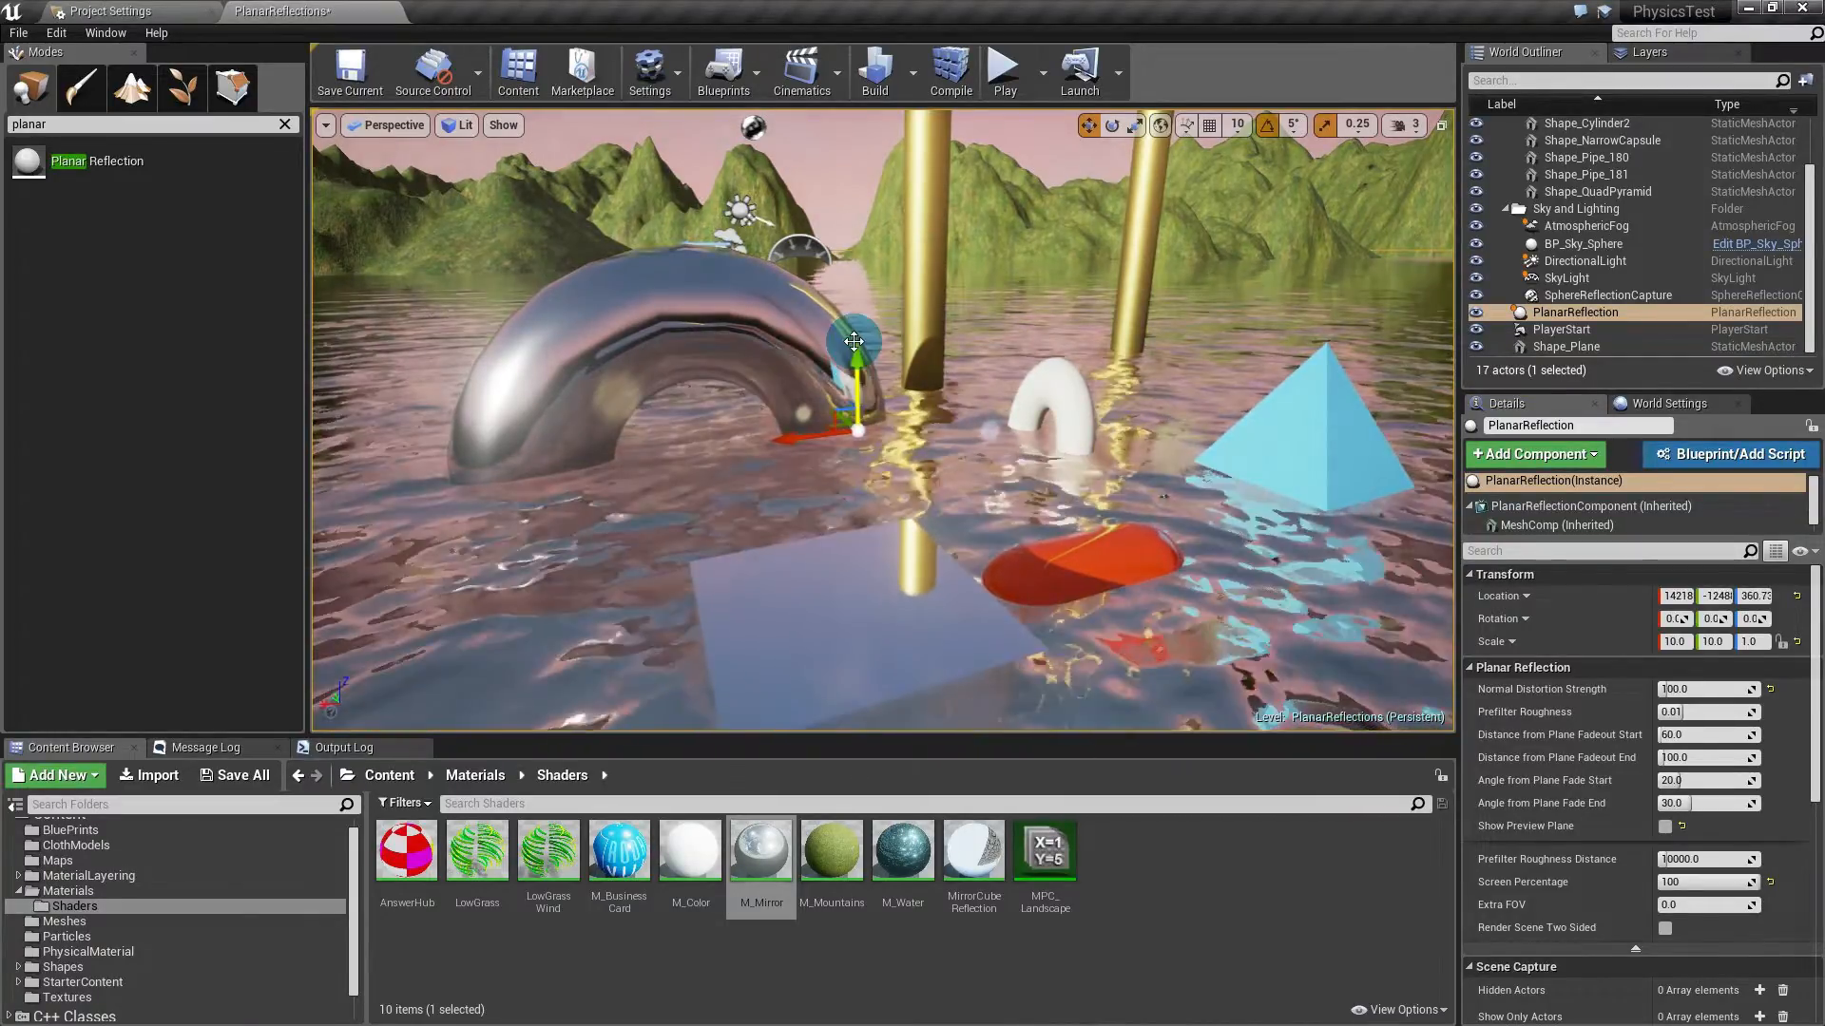
Step: Try rotating the mirror plane without the planar reflection, and undo the rotation
{"action": "left_click", "coordinate": [891, 553]}
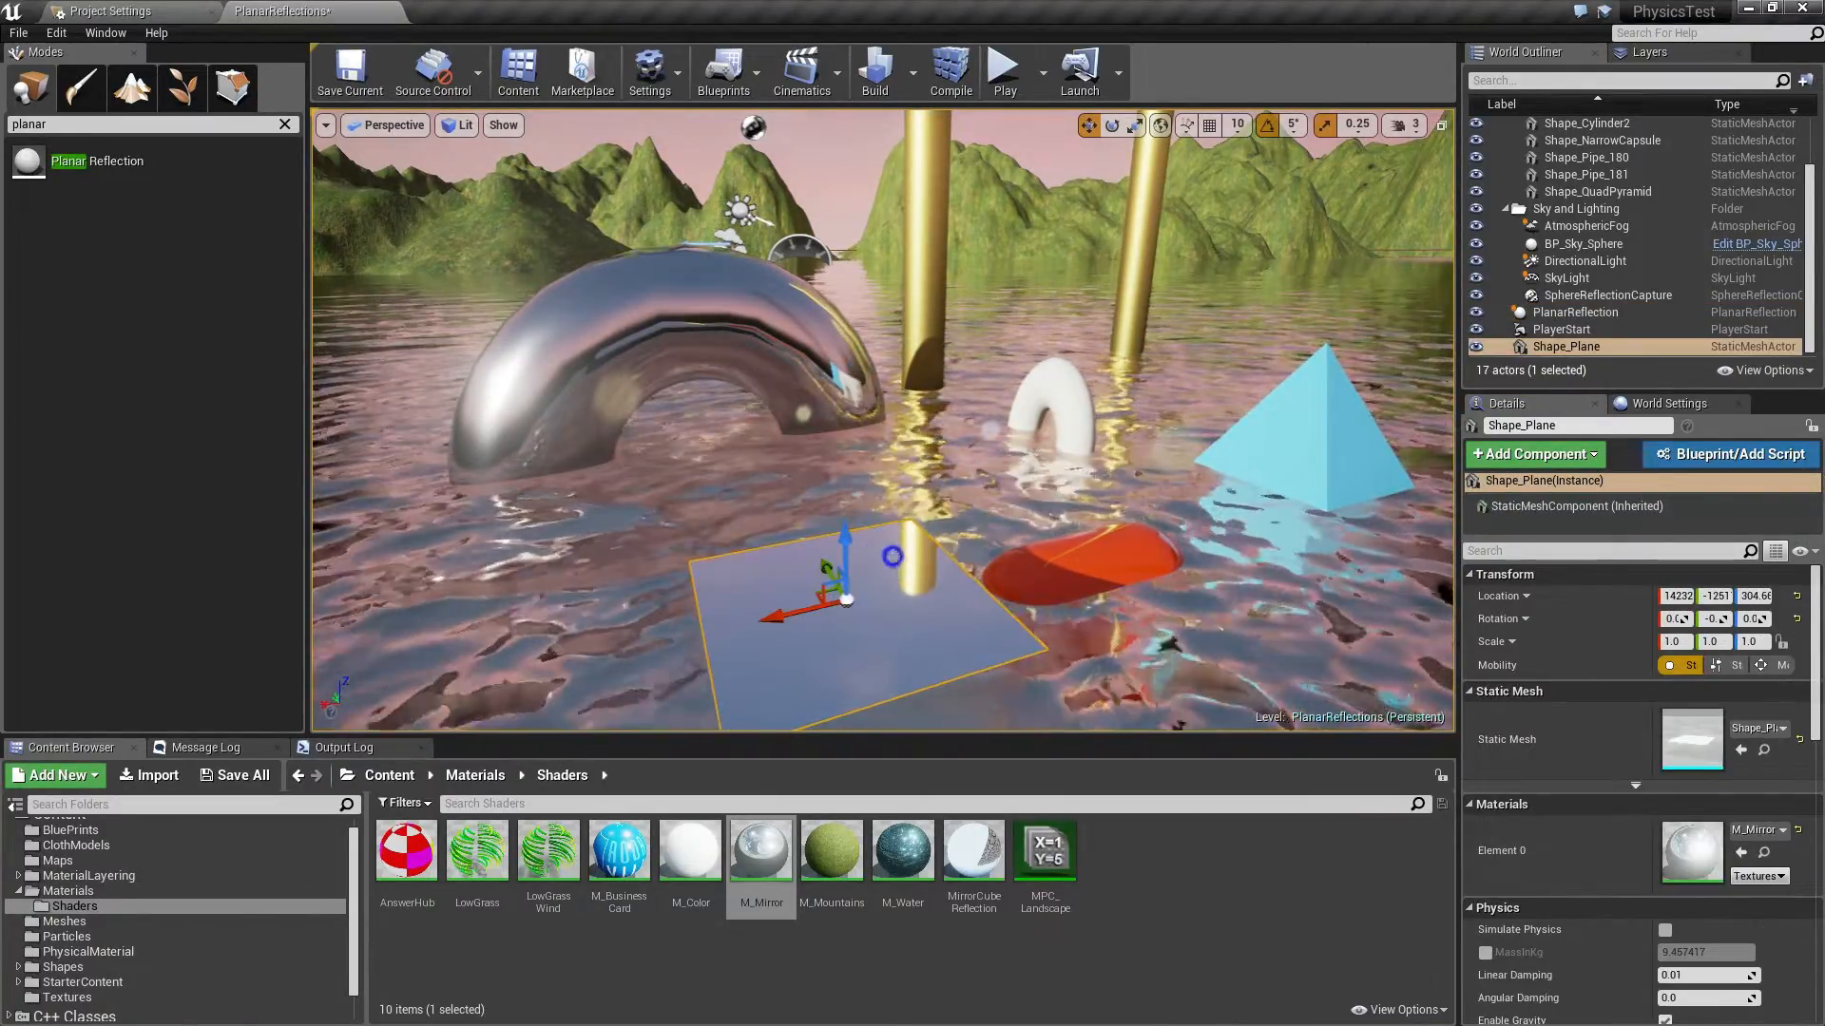
{"action": "right_click_drag", "start_coordinate": [892, 557], "coordinate": [965, 560]}
{"action": "key", "text": "d"}
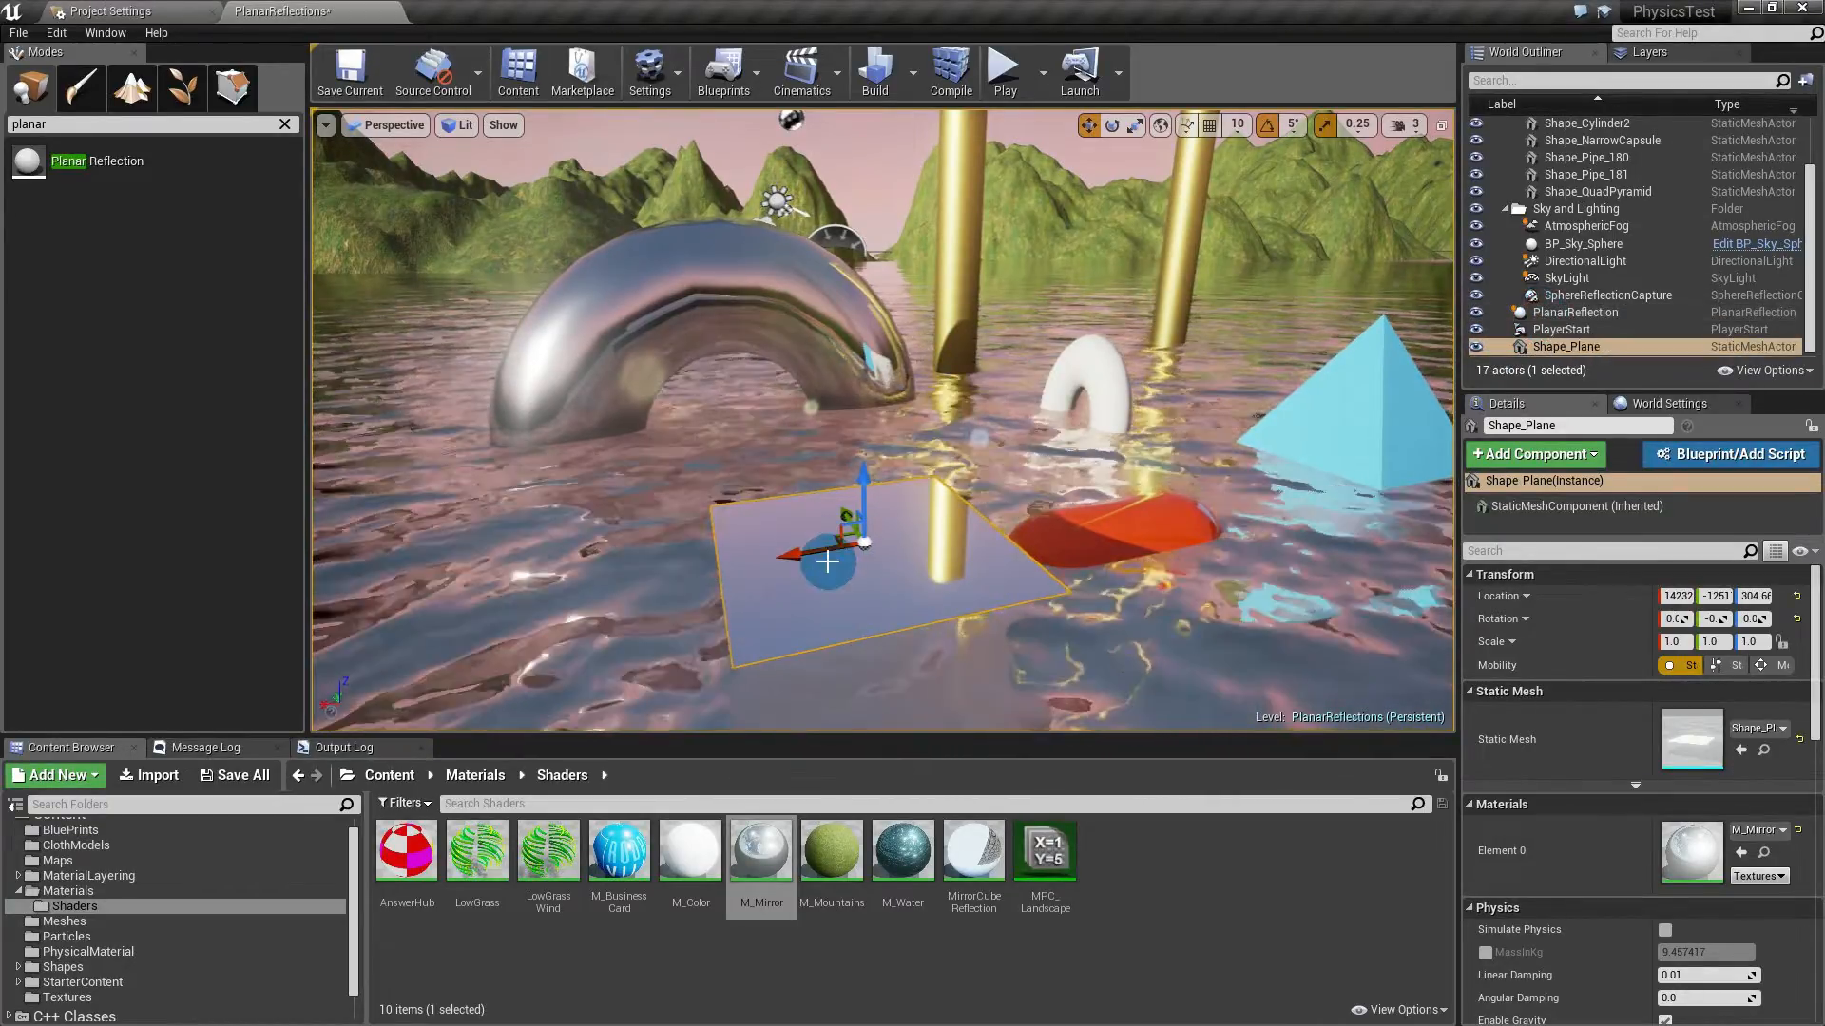
{"action": "key", "text": "e"}
{"action": "left_click_drag", "start_coordinate": [796, 487], "coordinate": [760, 567]}
{"action": "key", "text": "ctrl+z"}
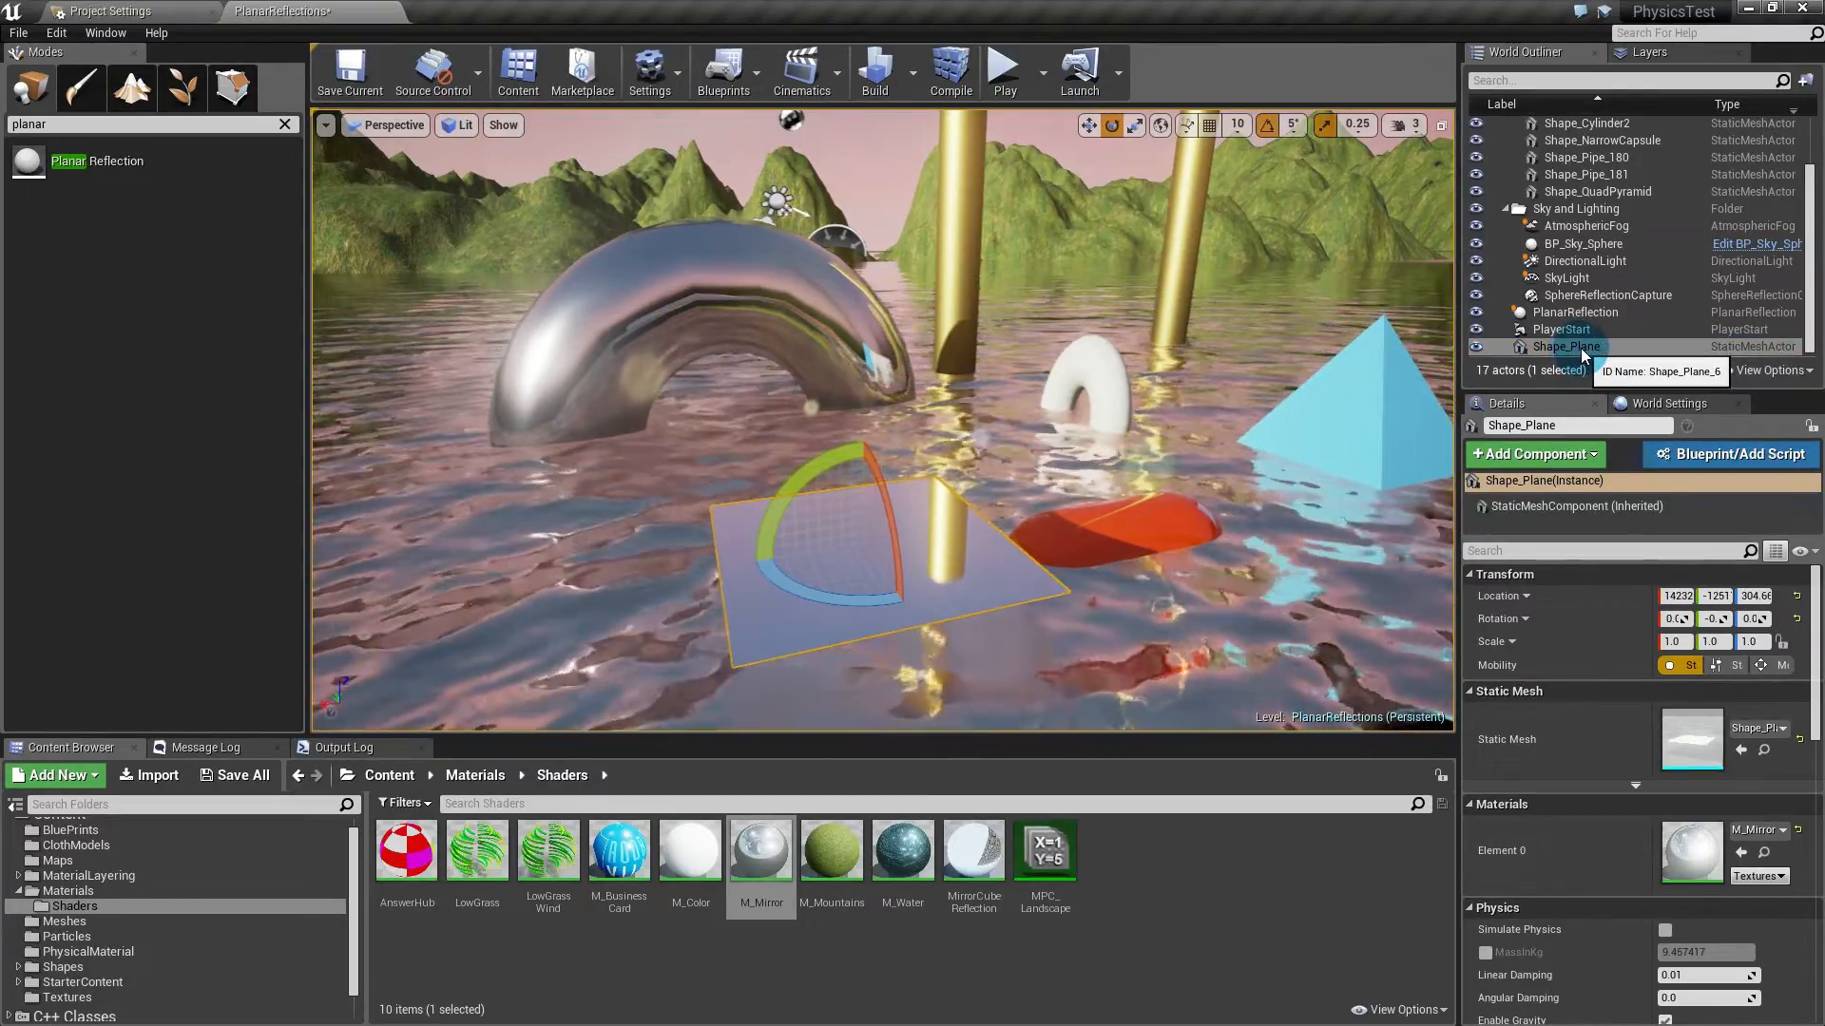
Step: Attach the PlanarReflection actor to Shape_Plane as its child
{"action": "left_click", "coordinate": [1577, 316]}
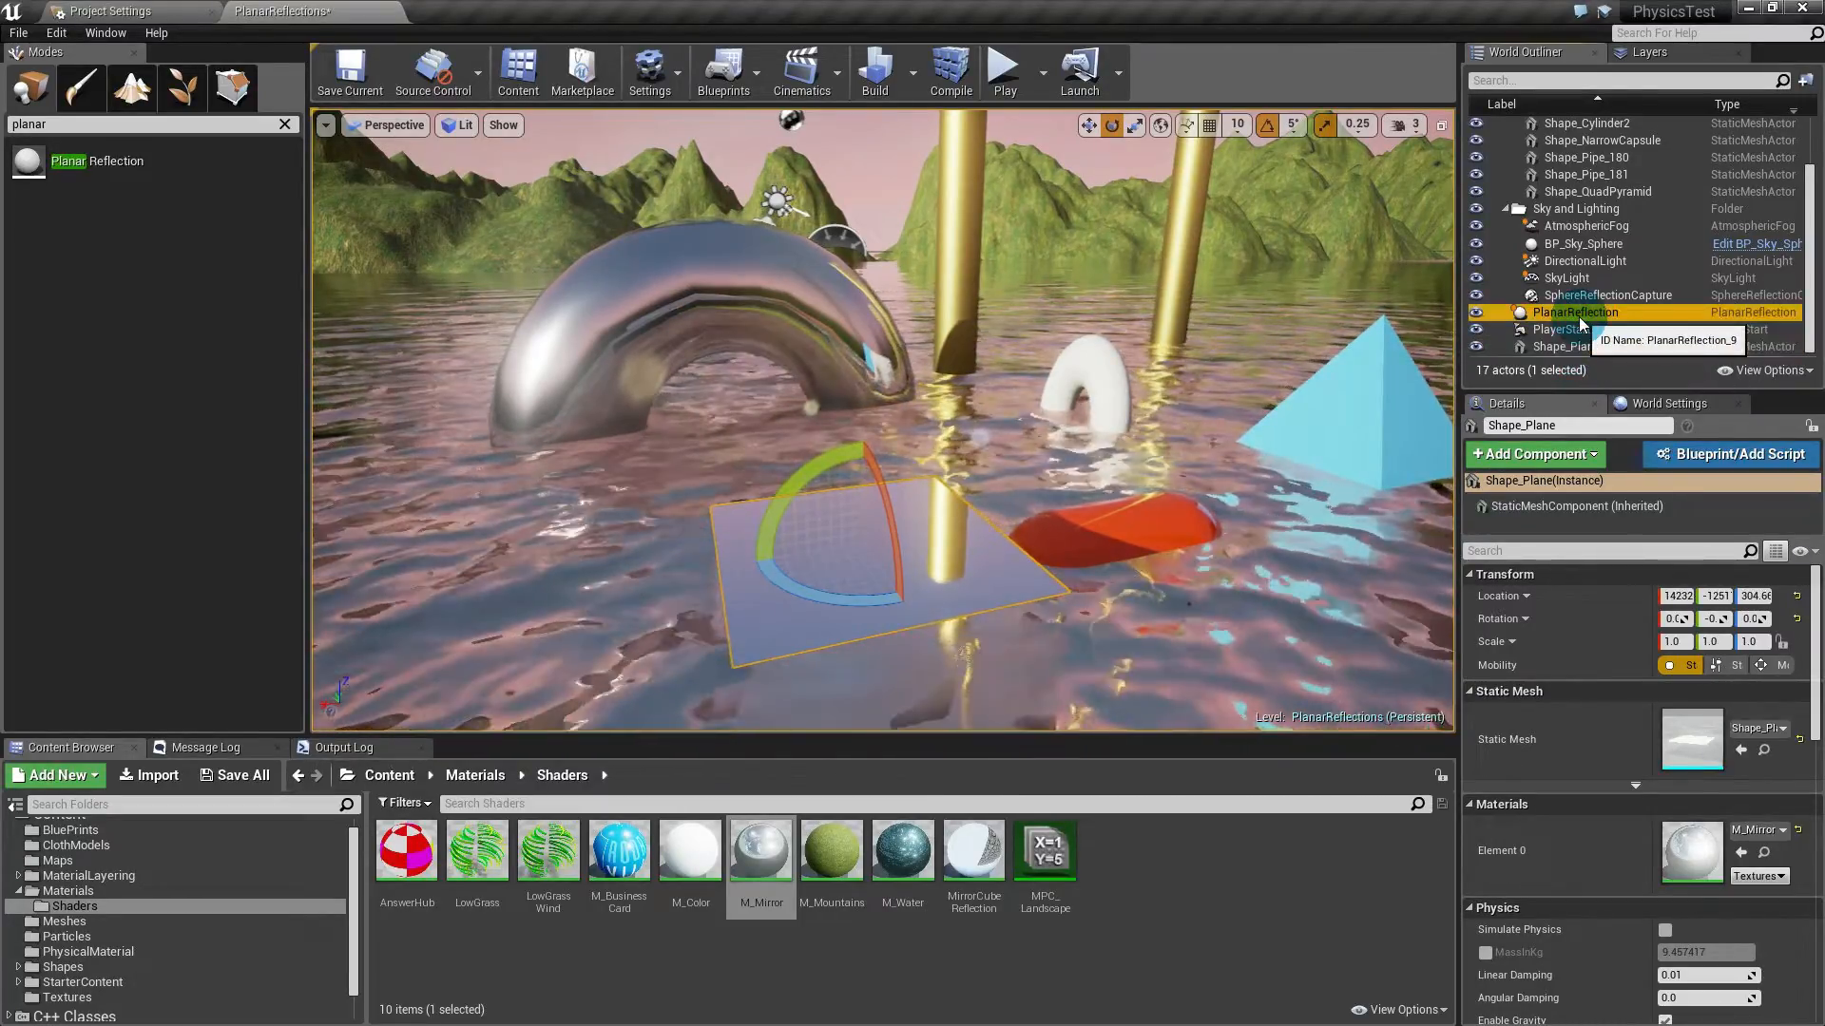
{"action": "left_click_drag", "start_coordinate": [1578, 317], "coordinate": [1580, 348]}
{"action": "left_click", "coordinate": [1579, 330]}
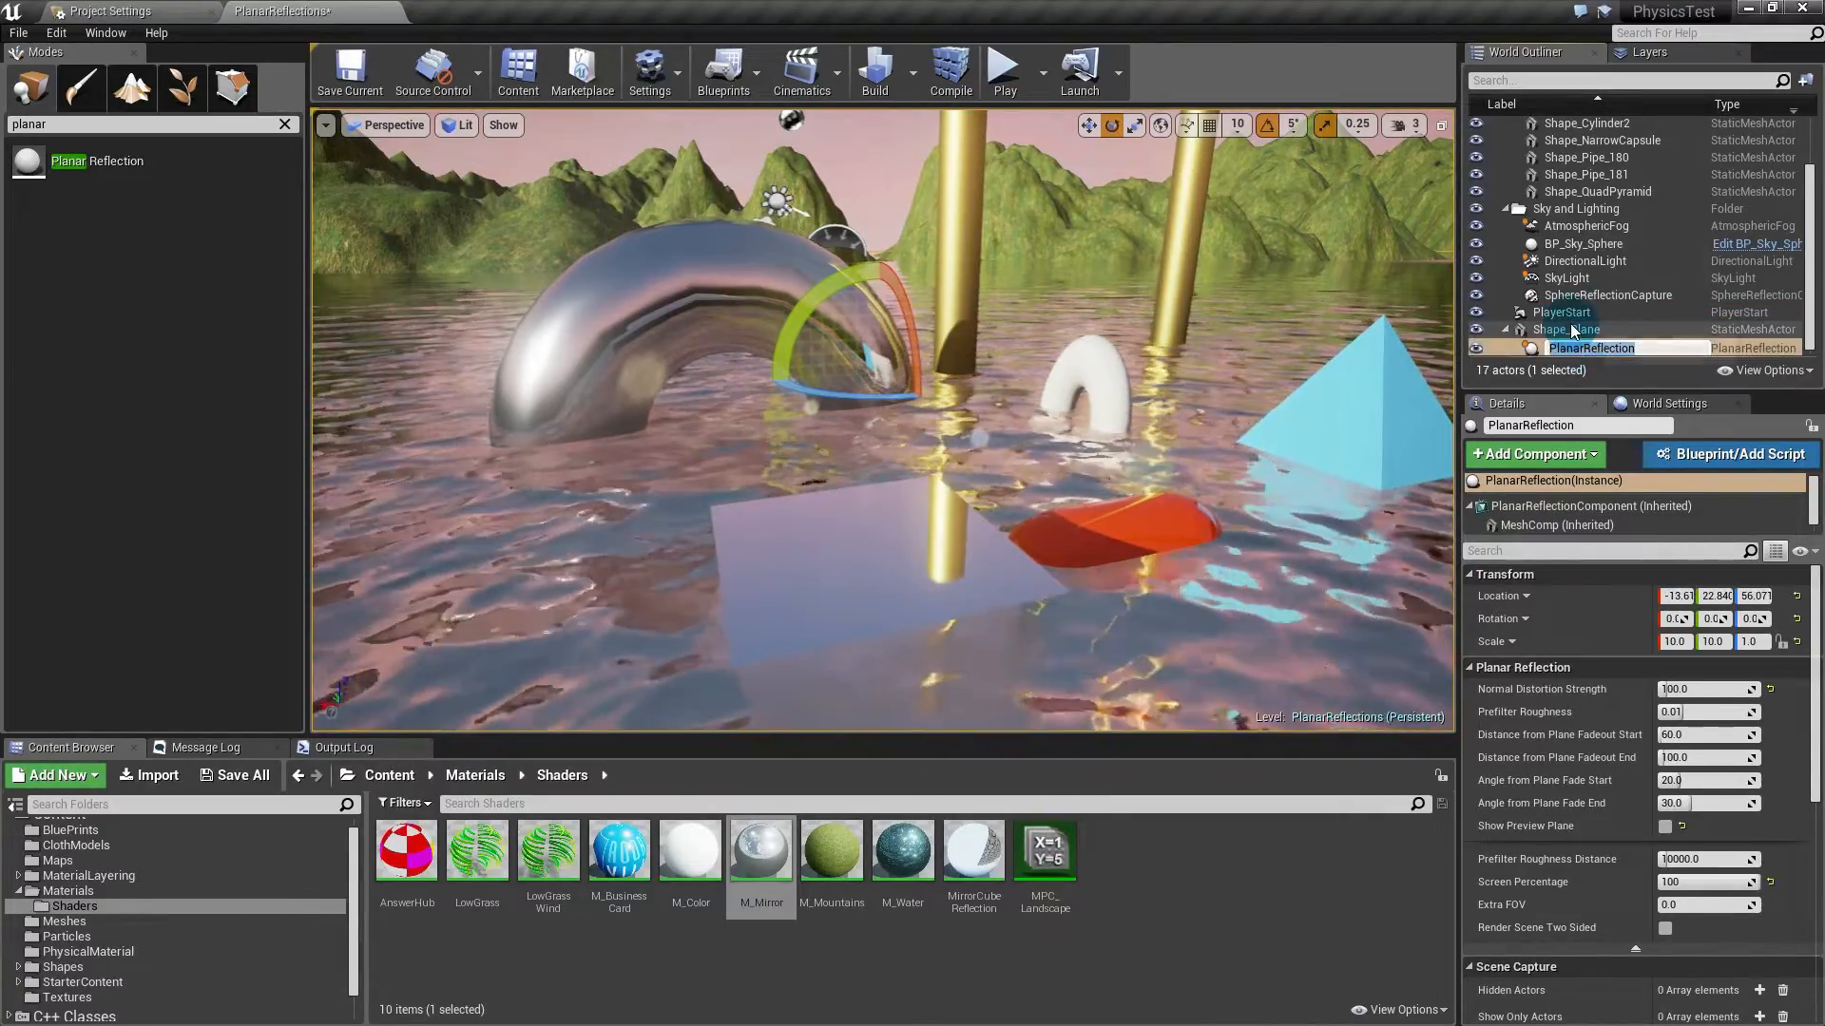
Step: Rename the Shape_Plane actor as Mirror
{"action": "left_click", "coordinate": [1577, 331]}
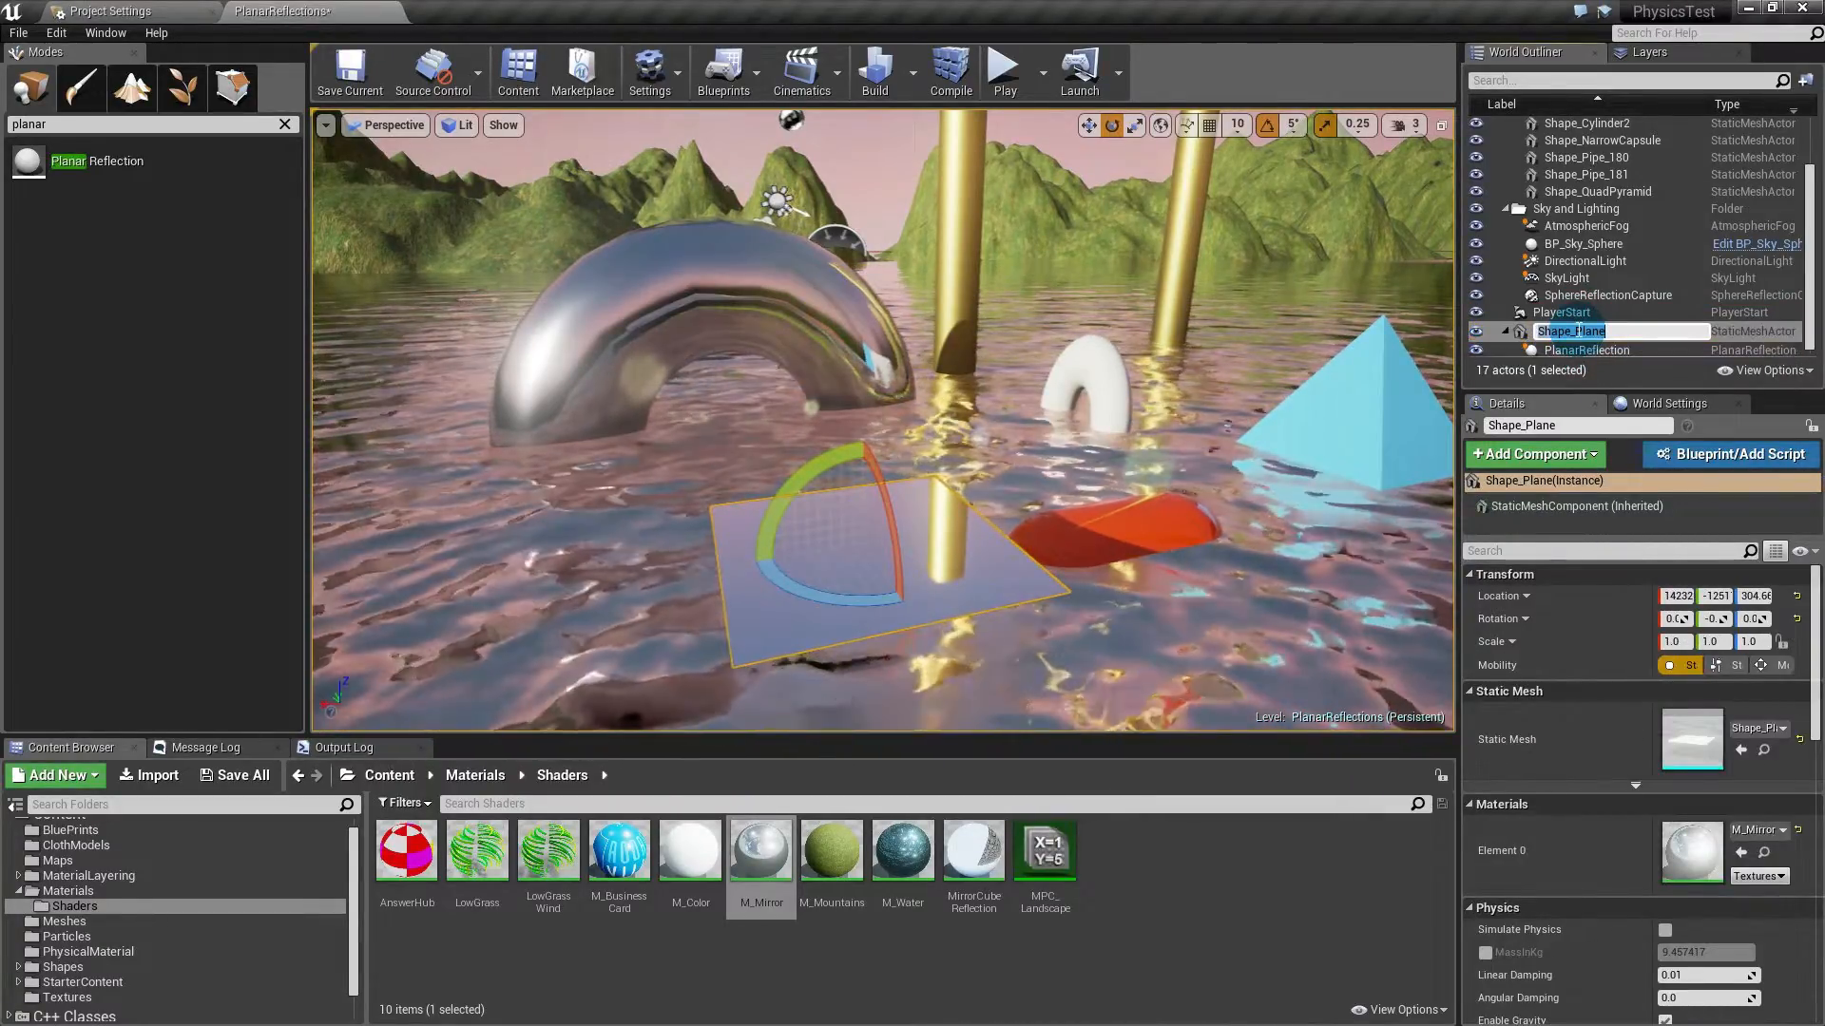
{"action": "type", "text": "M"}
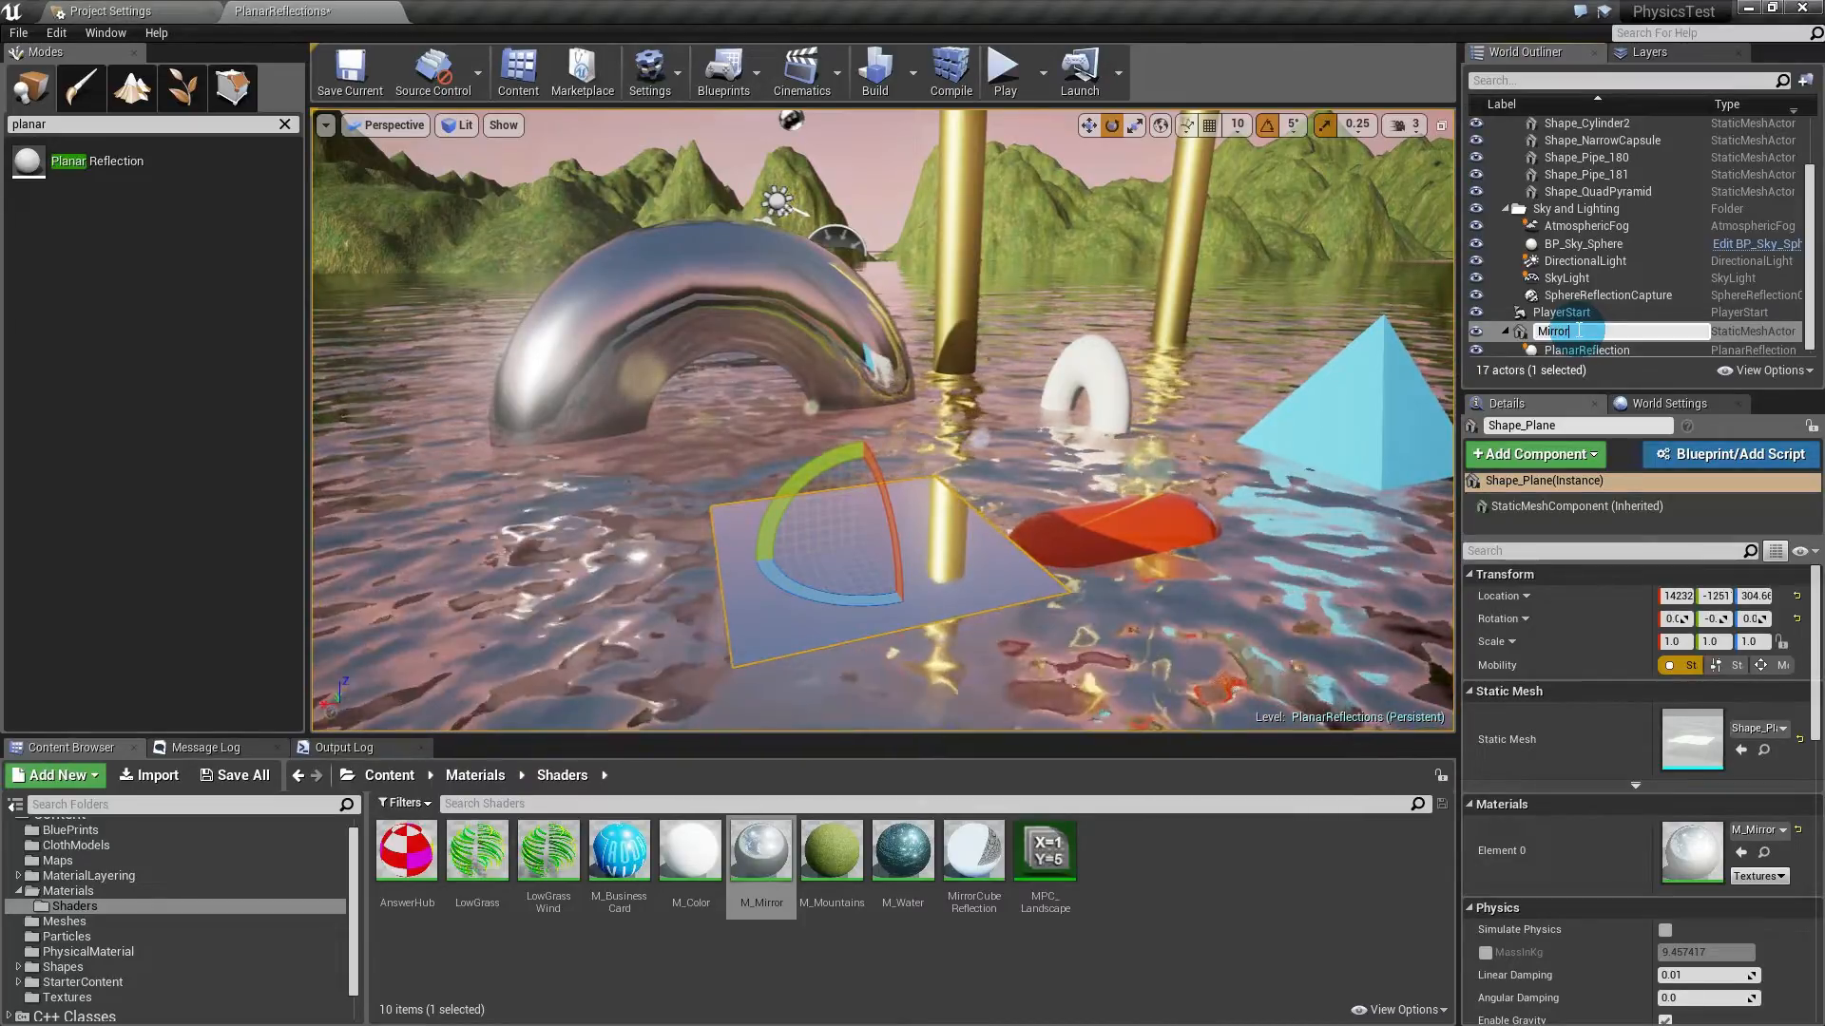
{"action": "type", "text": "irror"}
{"action": "key", "text": "Return"}
Step: Reset the PlanarReflection actor's relative location and rotation to zero so it aligns with its parent Mirror
{"action": "left_click", "coordinate": [1591, 330]}
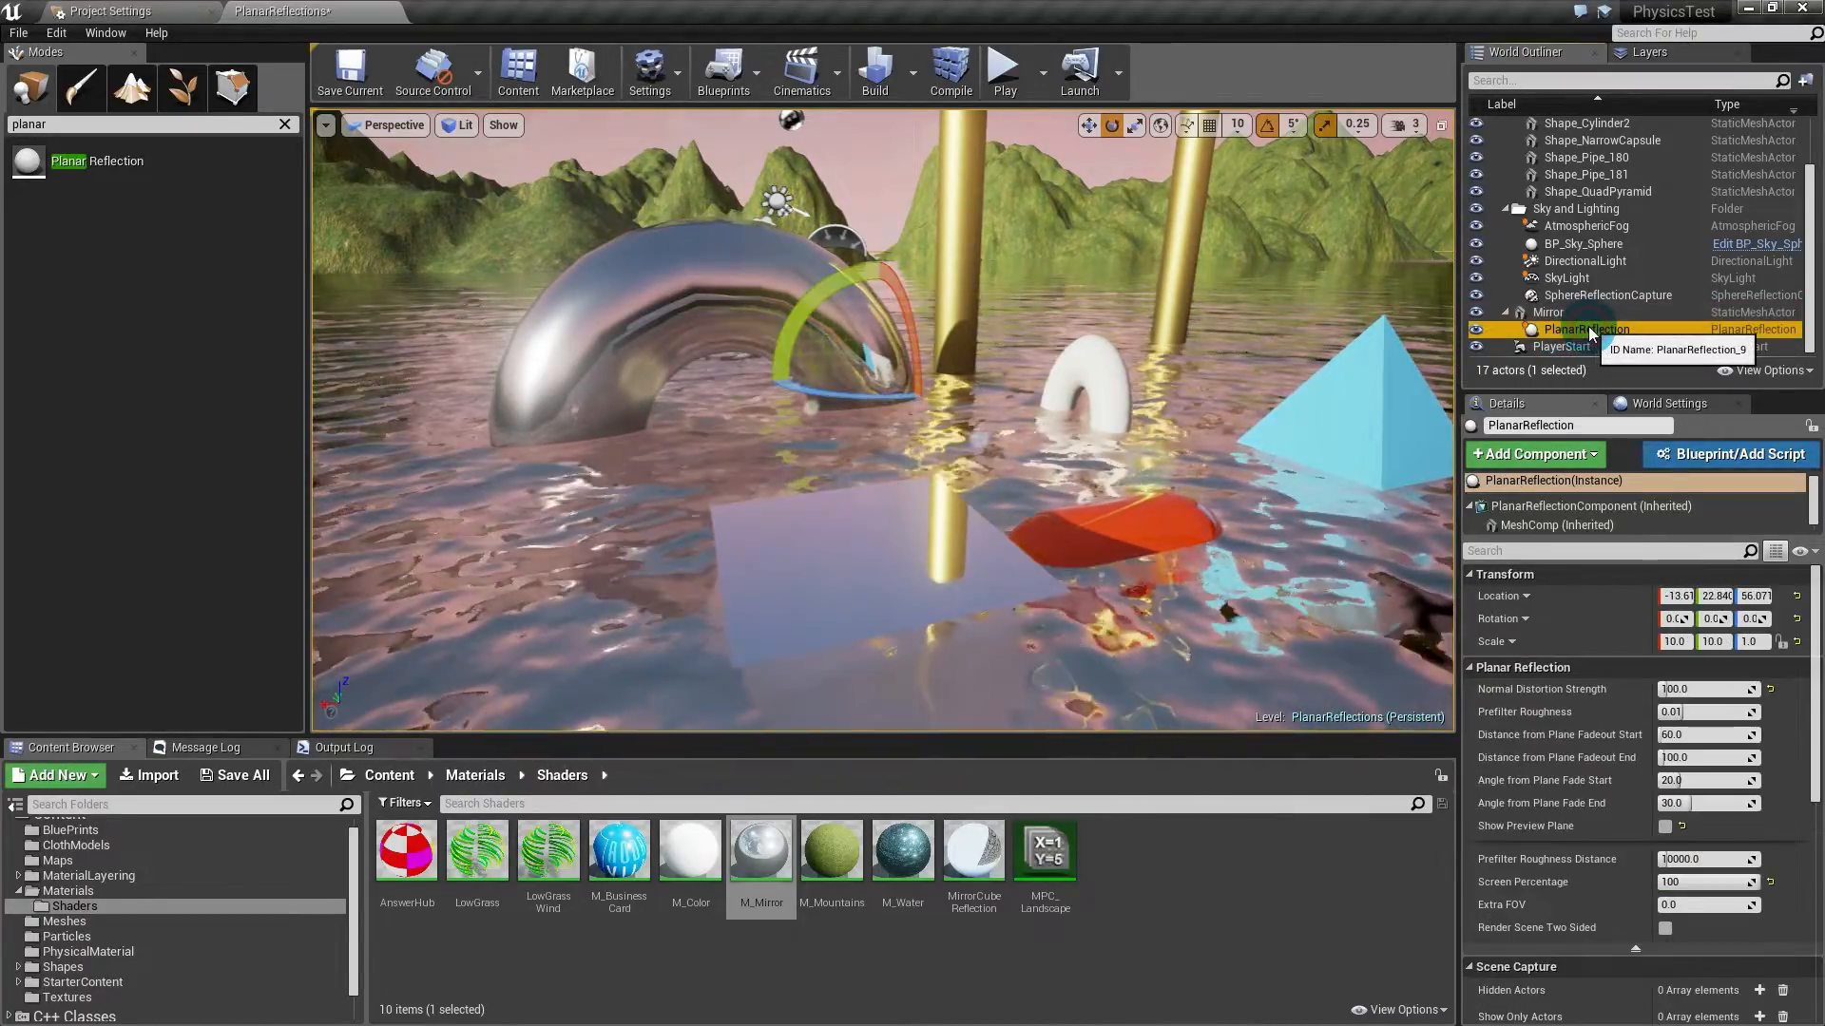
{"action": "left_click", "coordinate": [1797, 596]}
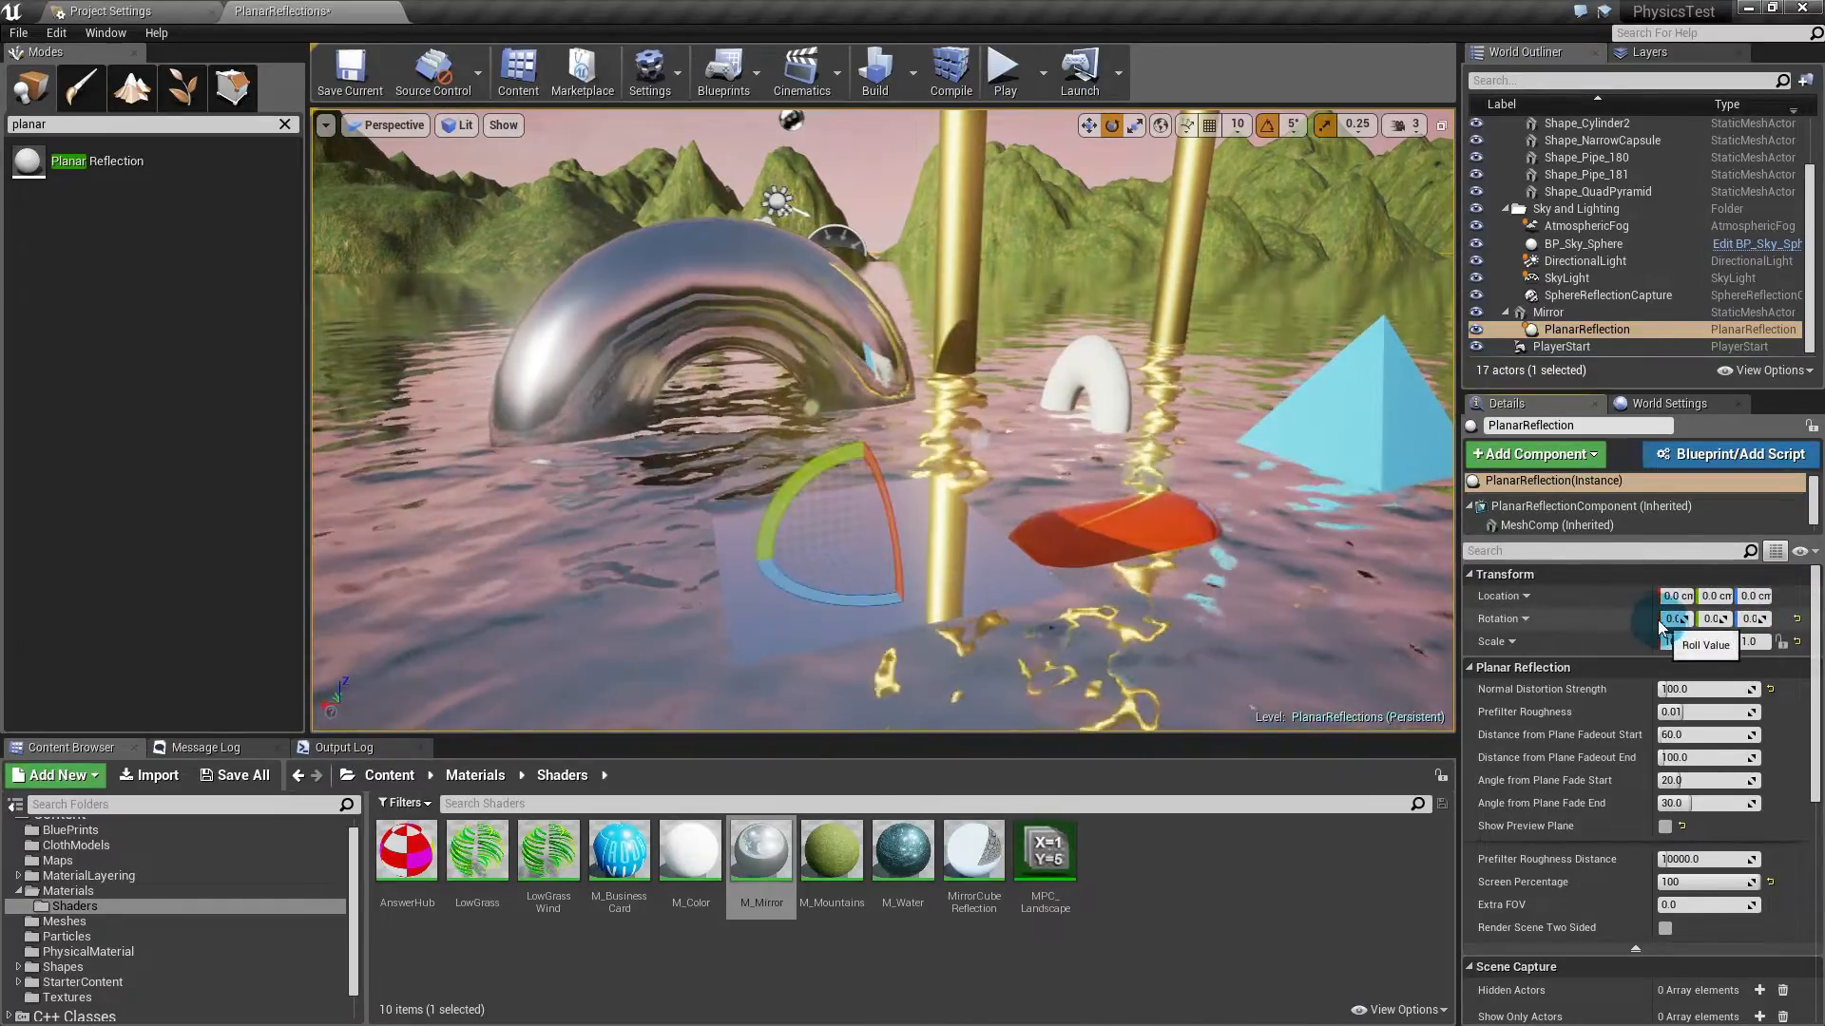
{"action": "left_click", "coordinate": [1797, 618]}
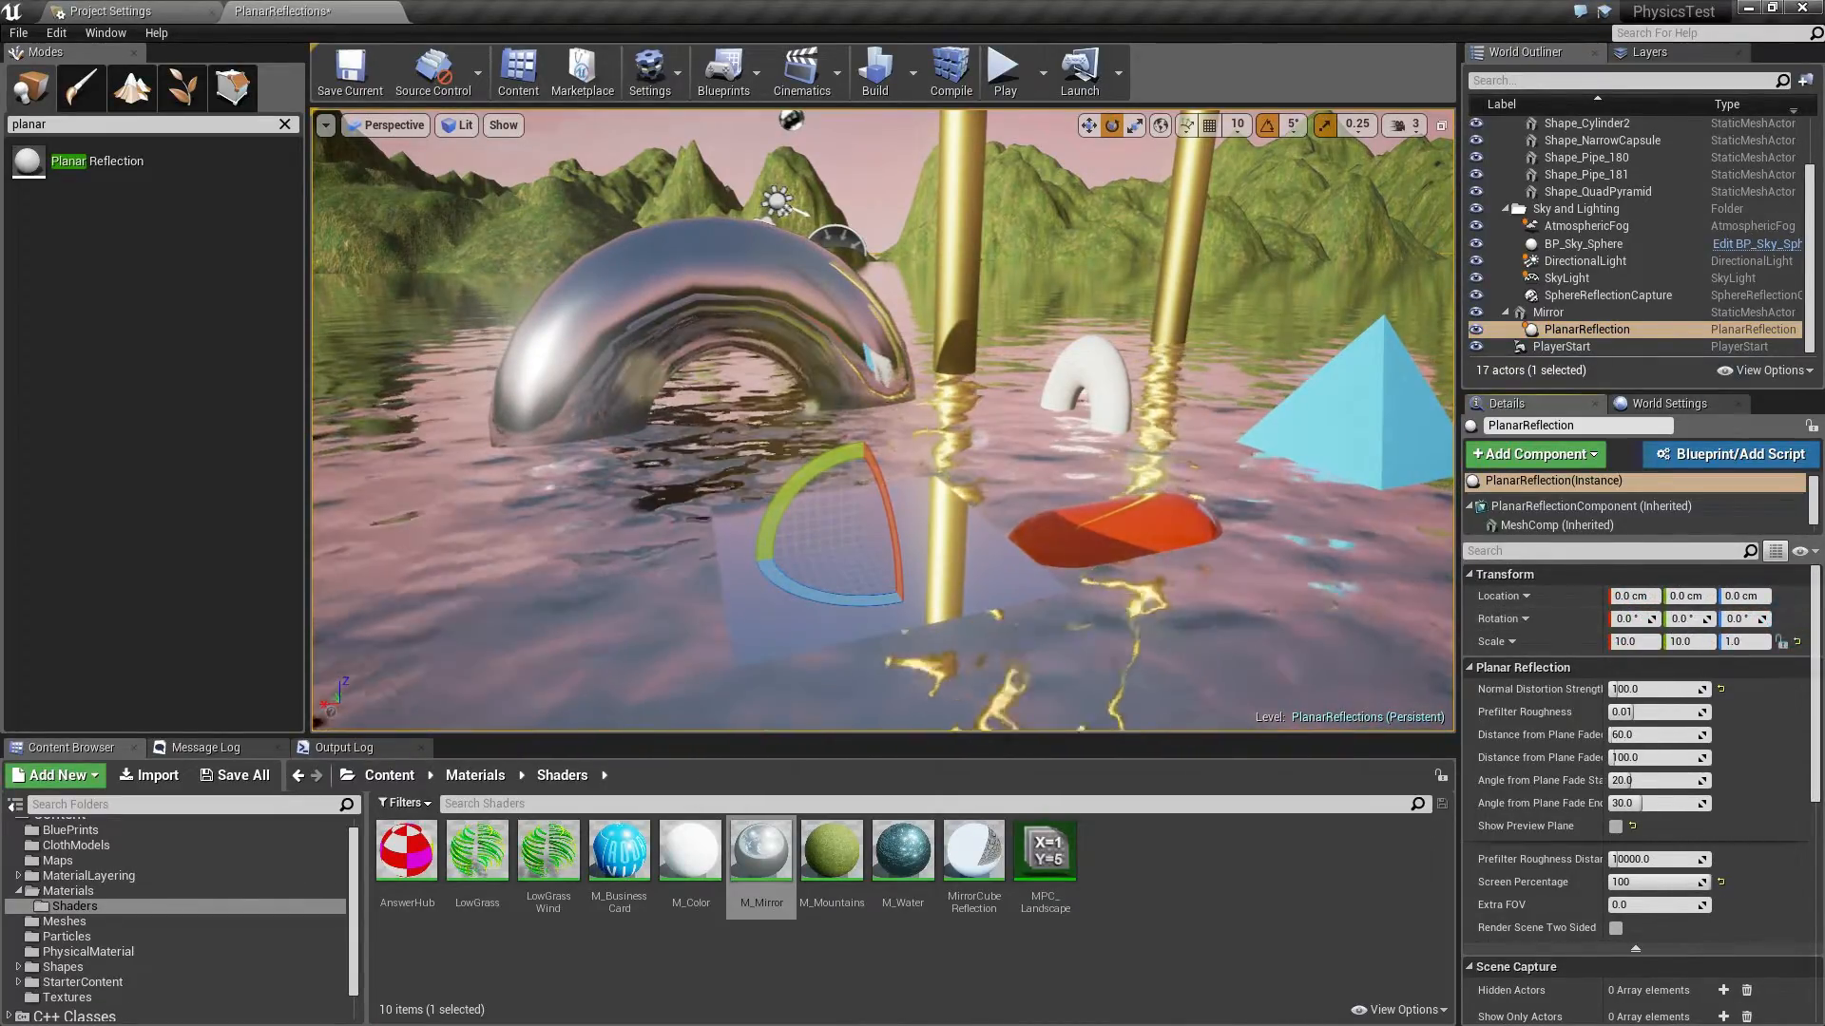
Step: Rotate the Mirror plane about its Y axis to 90° so it stands upright
{"action": "left_click", "coordinate": [939, 518]}
{"action": "key", "text": "w"}
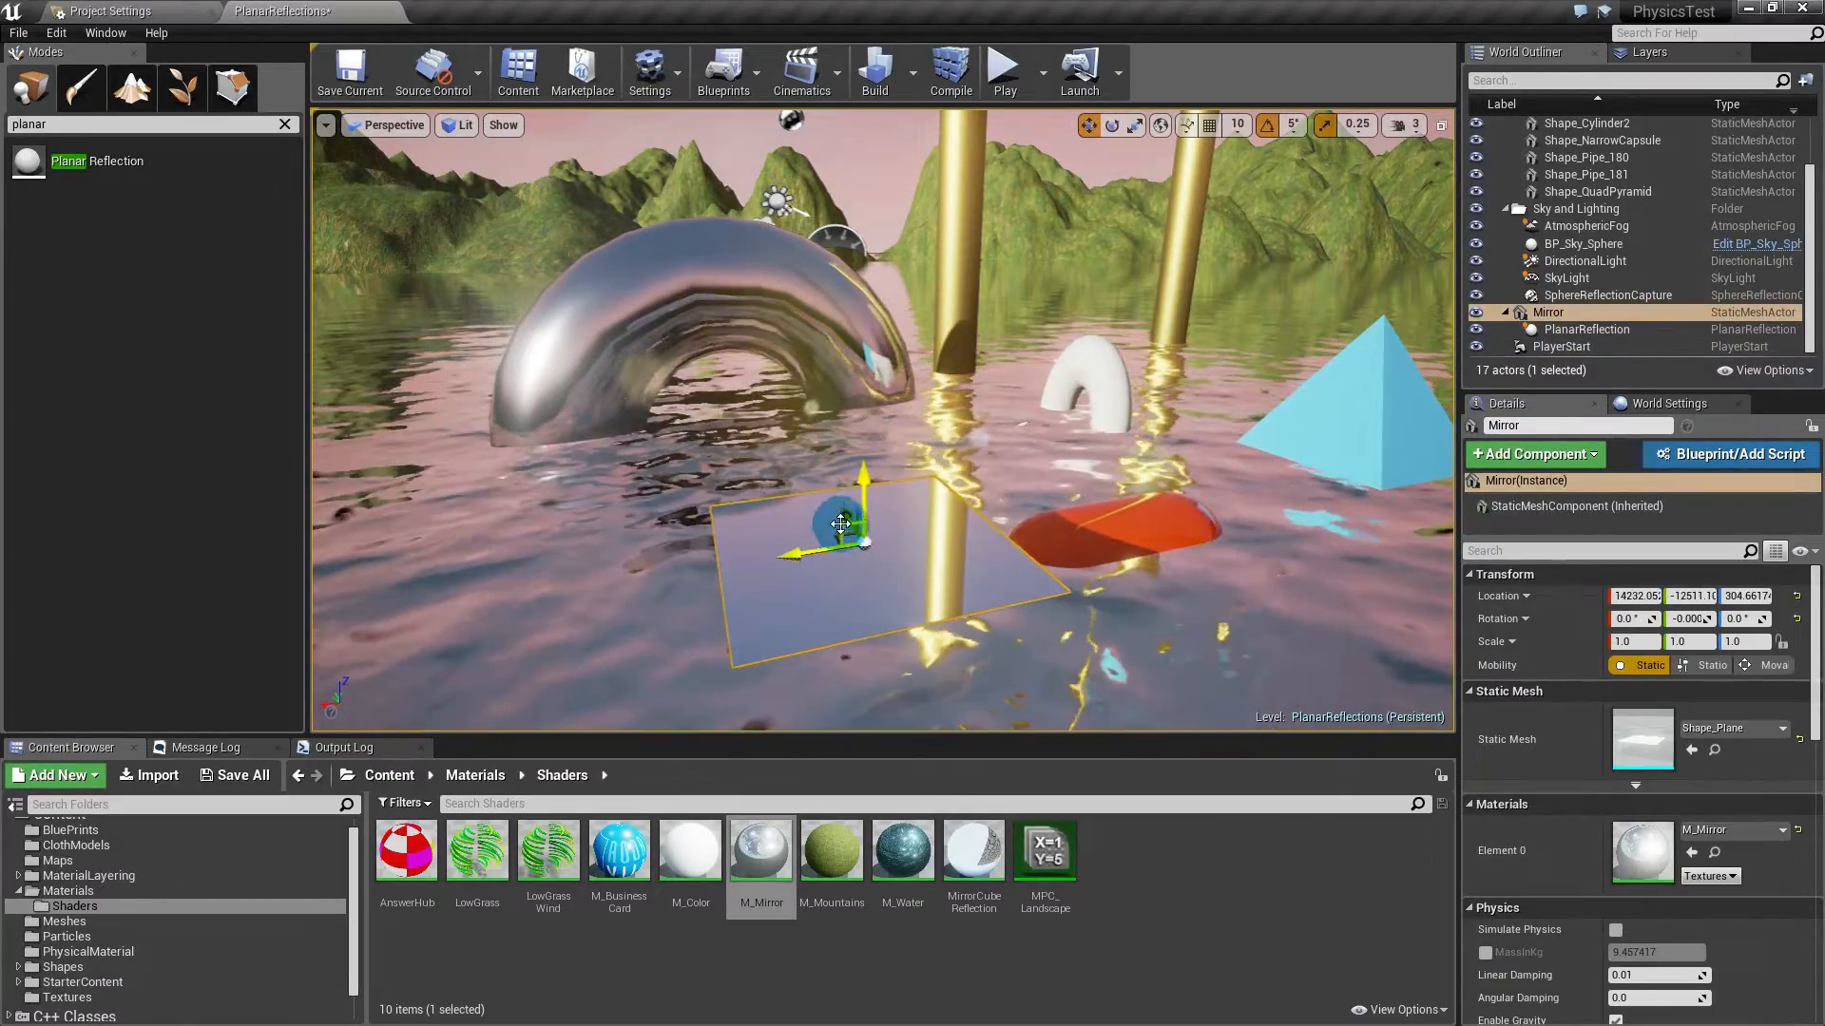
{"action": "key", "text": "e"}
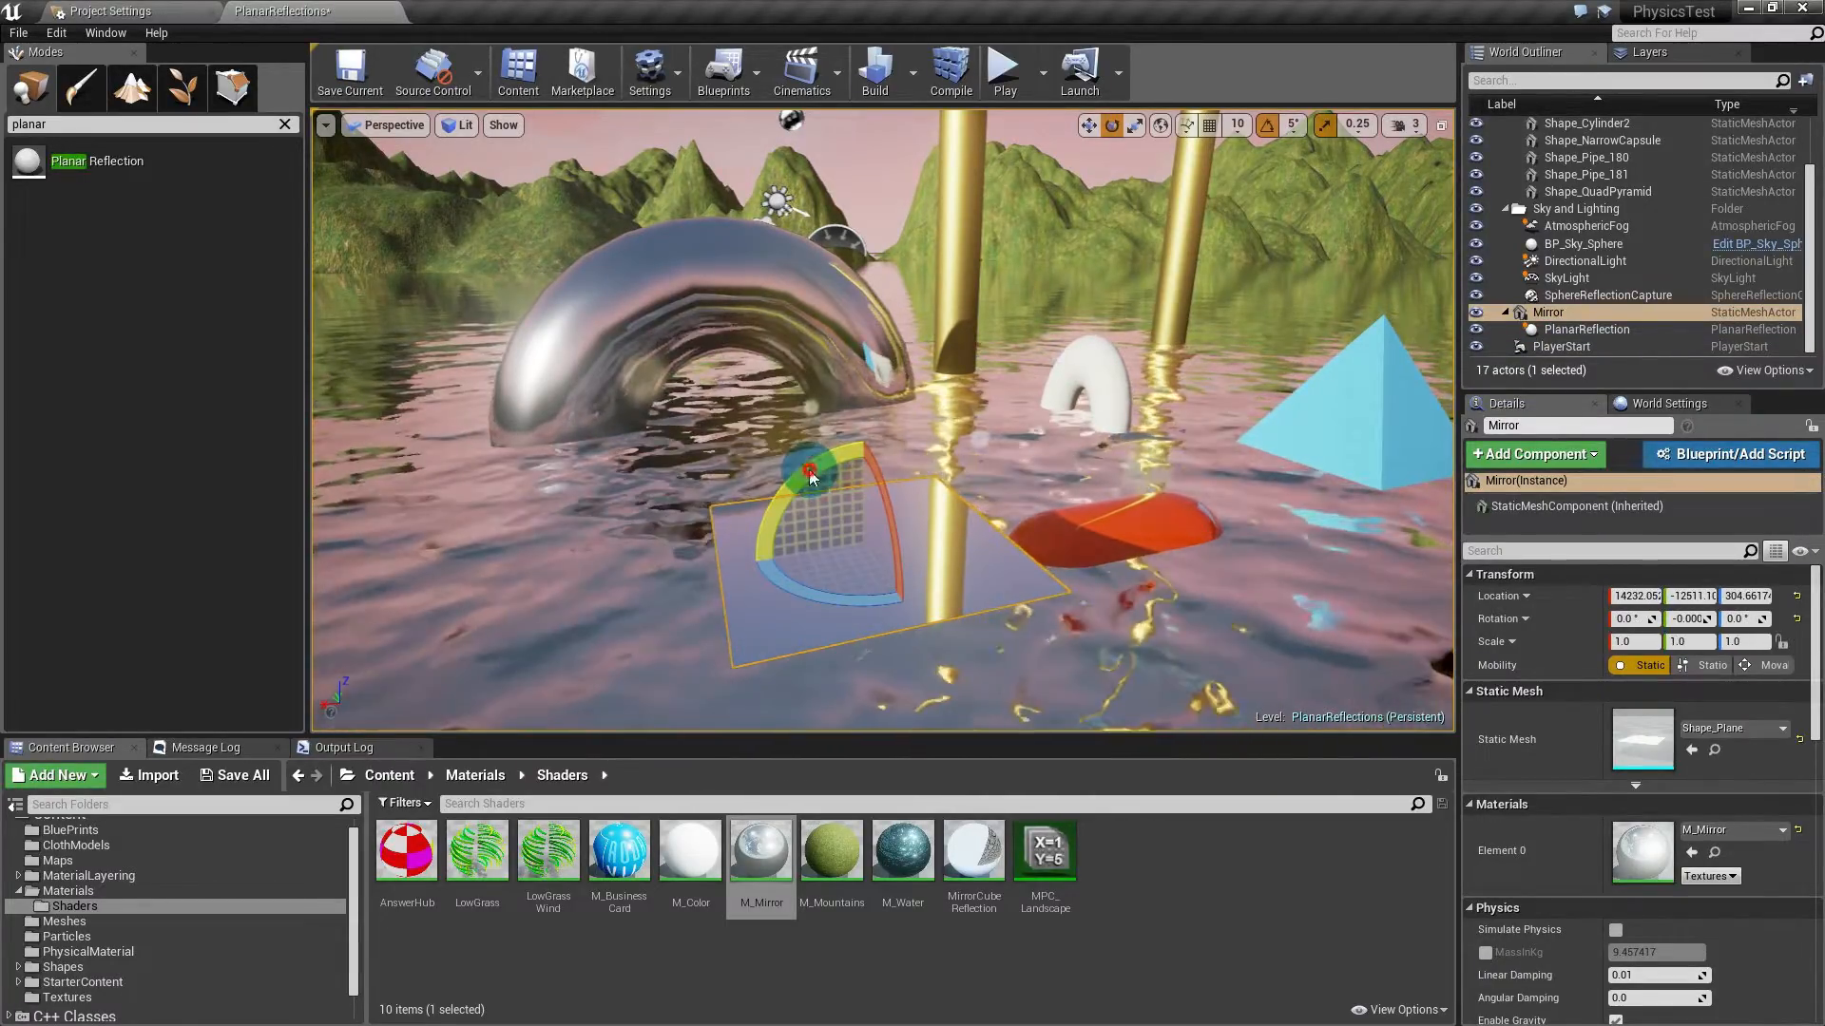
{"action": "left_click_drag", "start_coordinate": [811, 477], "coordinate": [793, 665]}
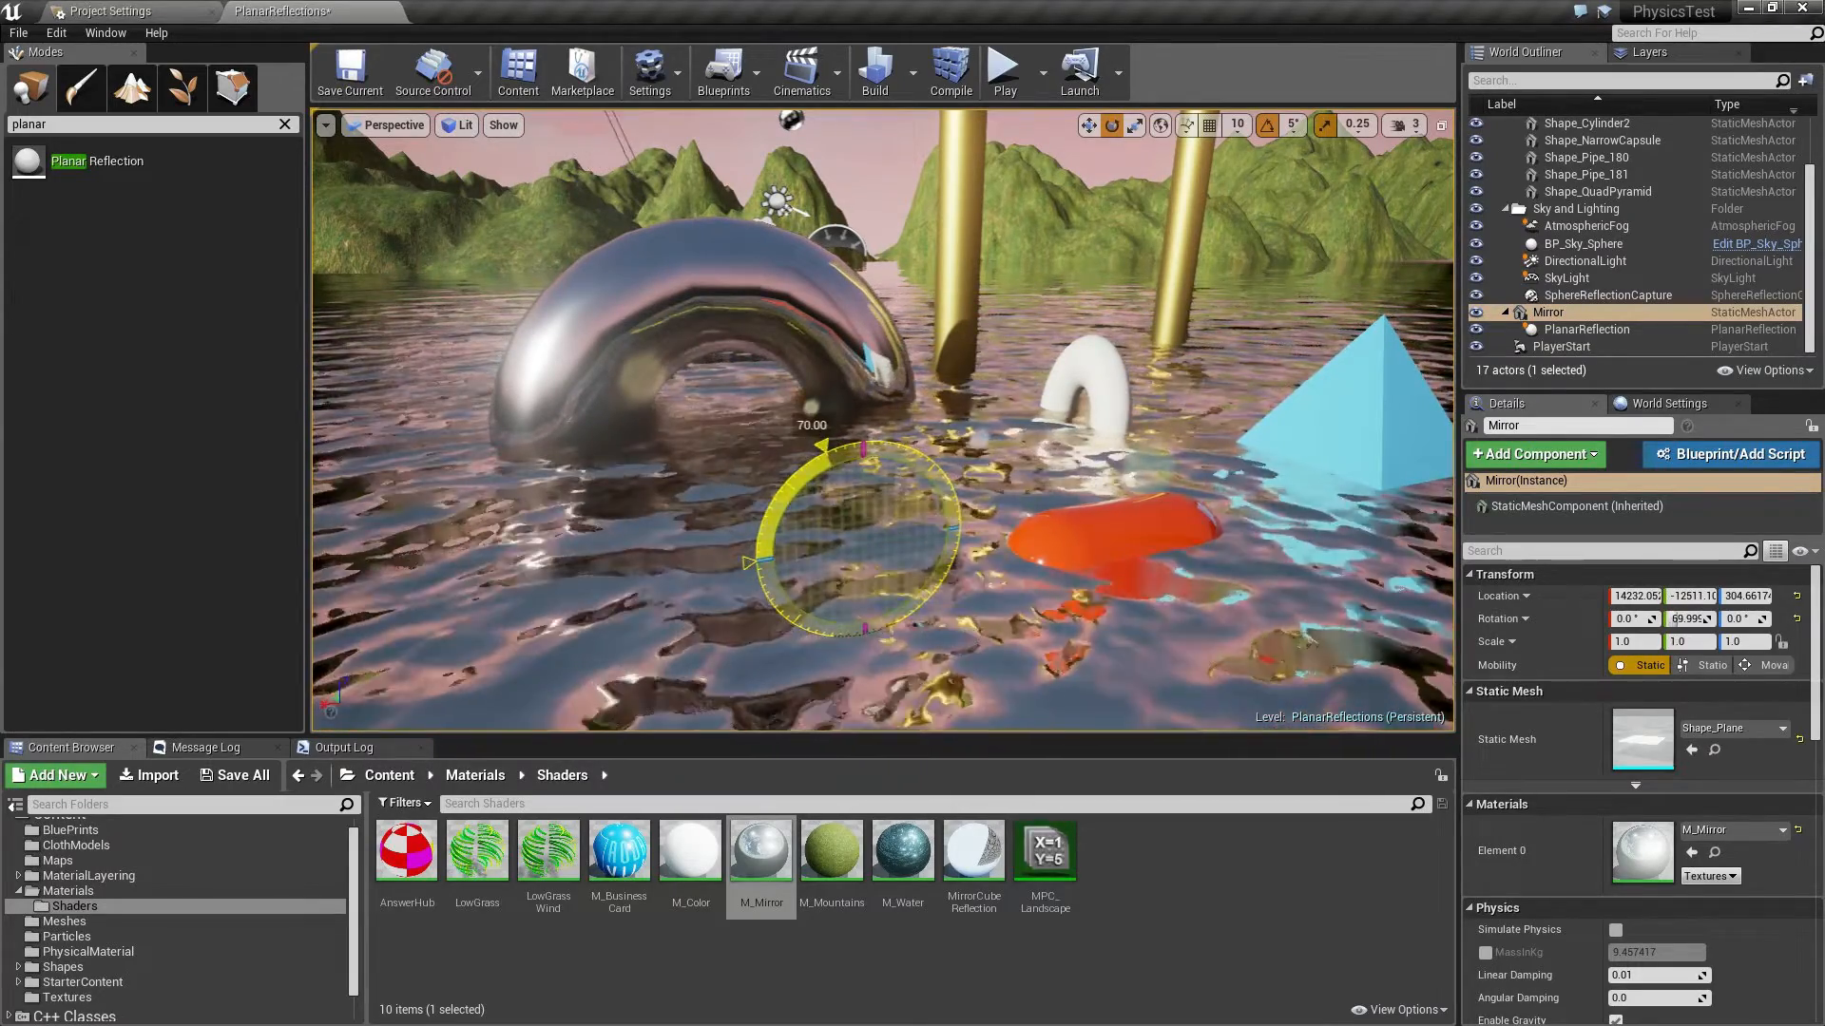
{"action": "right_click_drag", "start_coordinate": [1111, 442], "coordinate": [788, 398]}
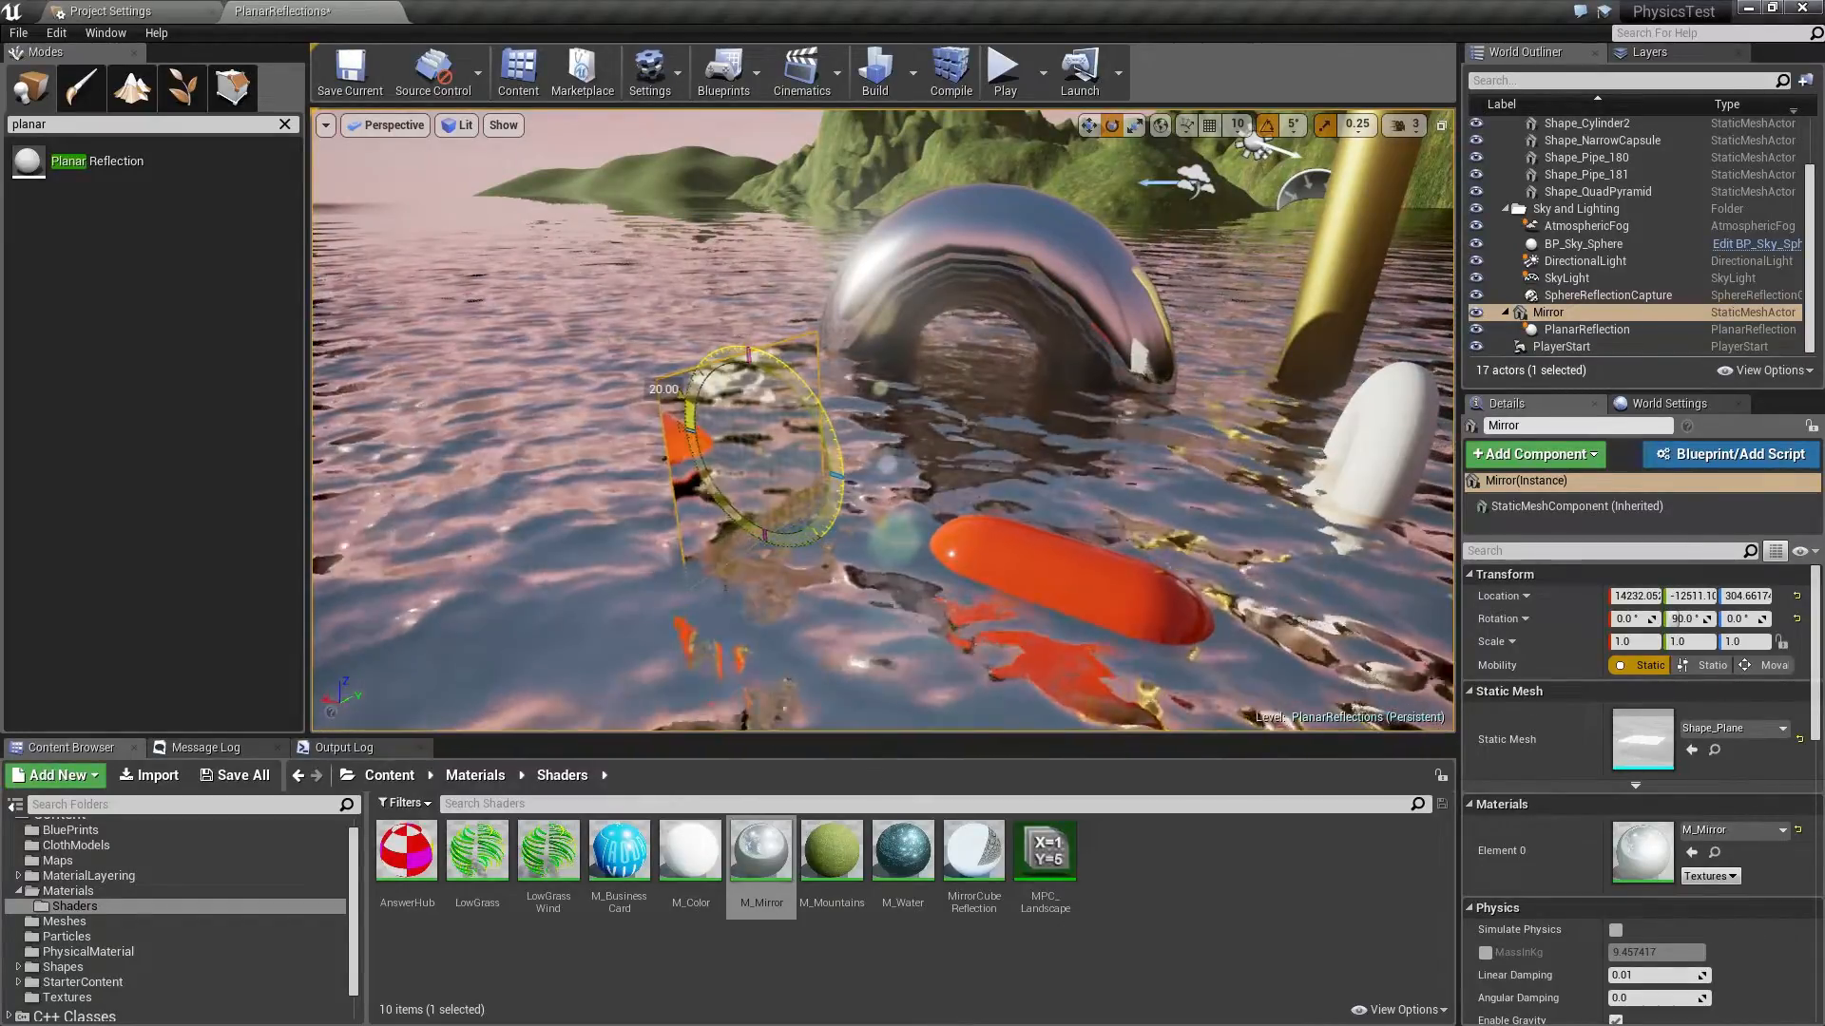
Step: Move the upright Mirror next to the red capsule, at about X 14116 and Y -12494, and view its reflections from the front
{"action": "key", "text": "w"}
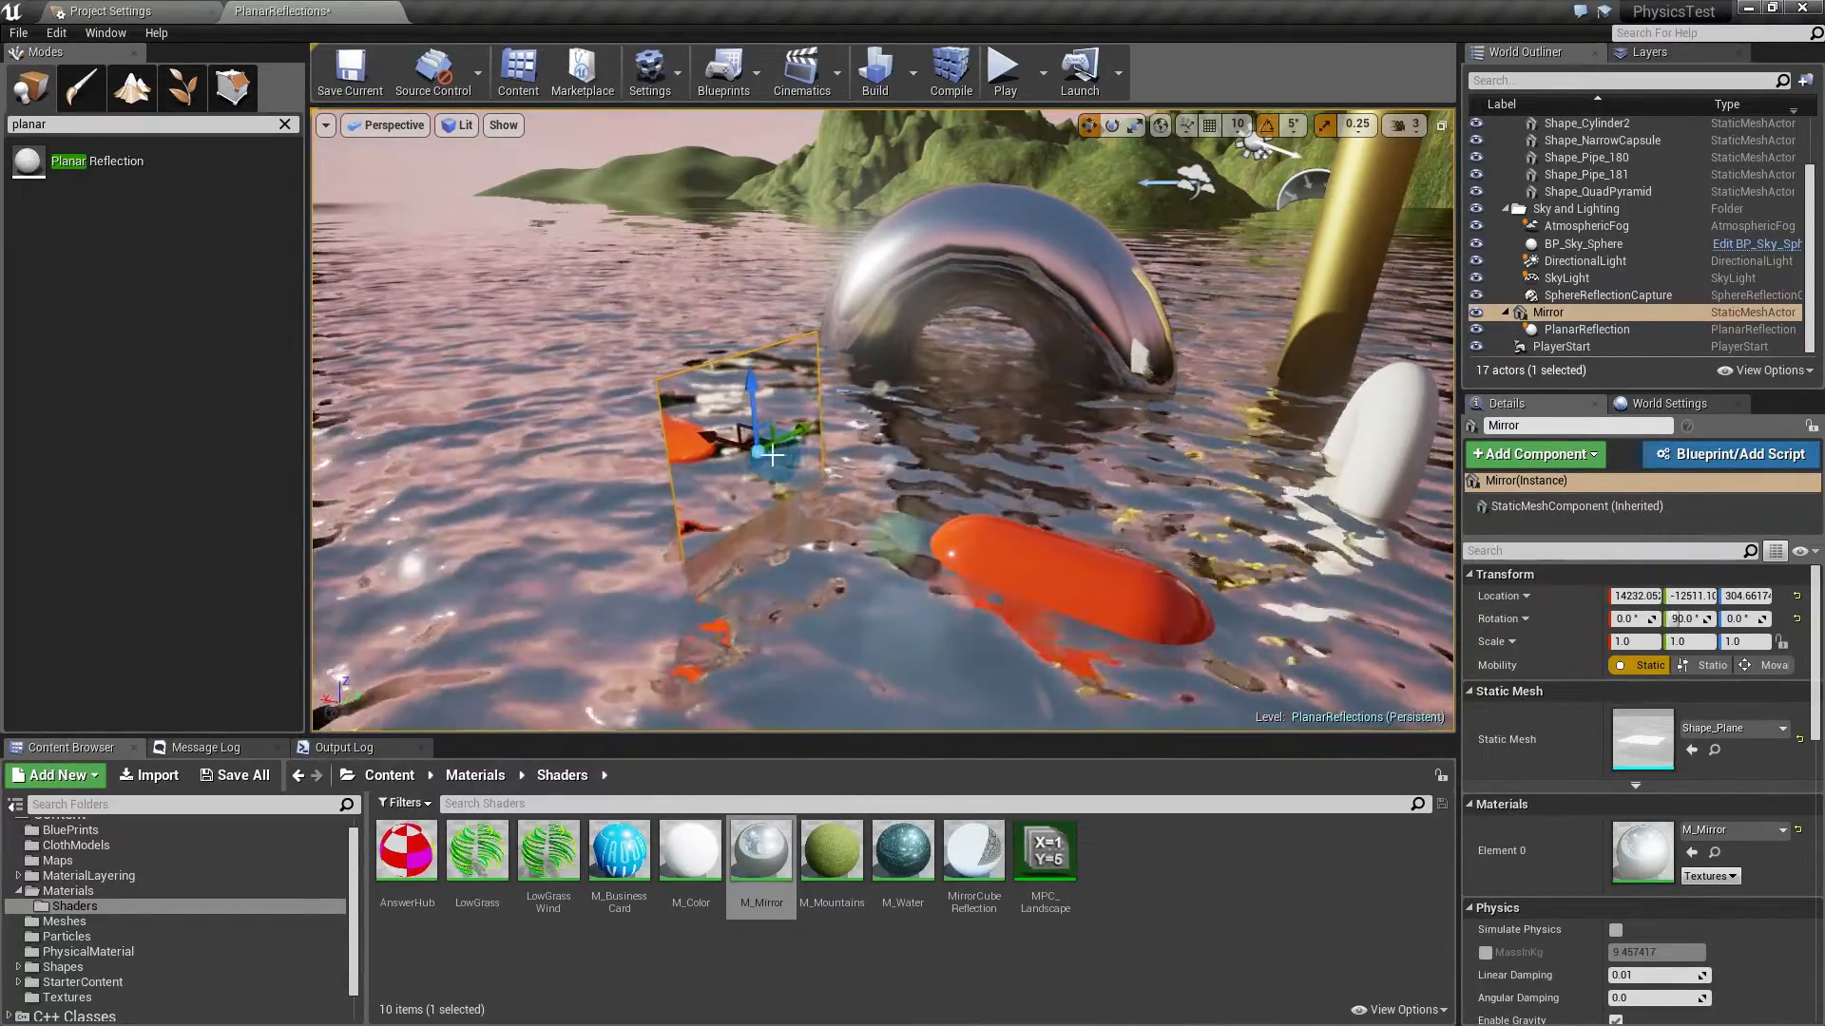
{"action": "left_click_drag", "start_coordinate": [762, 439], "coordinate": [839, 445]}
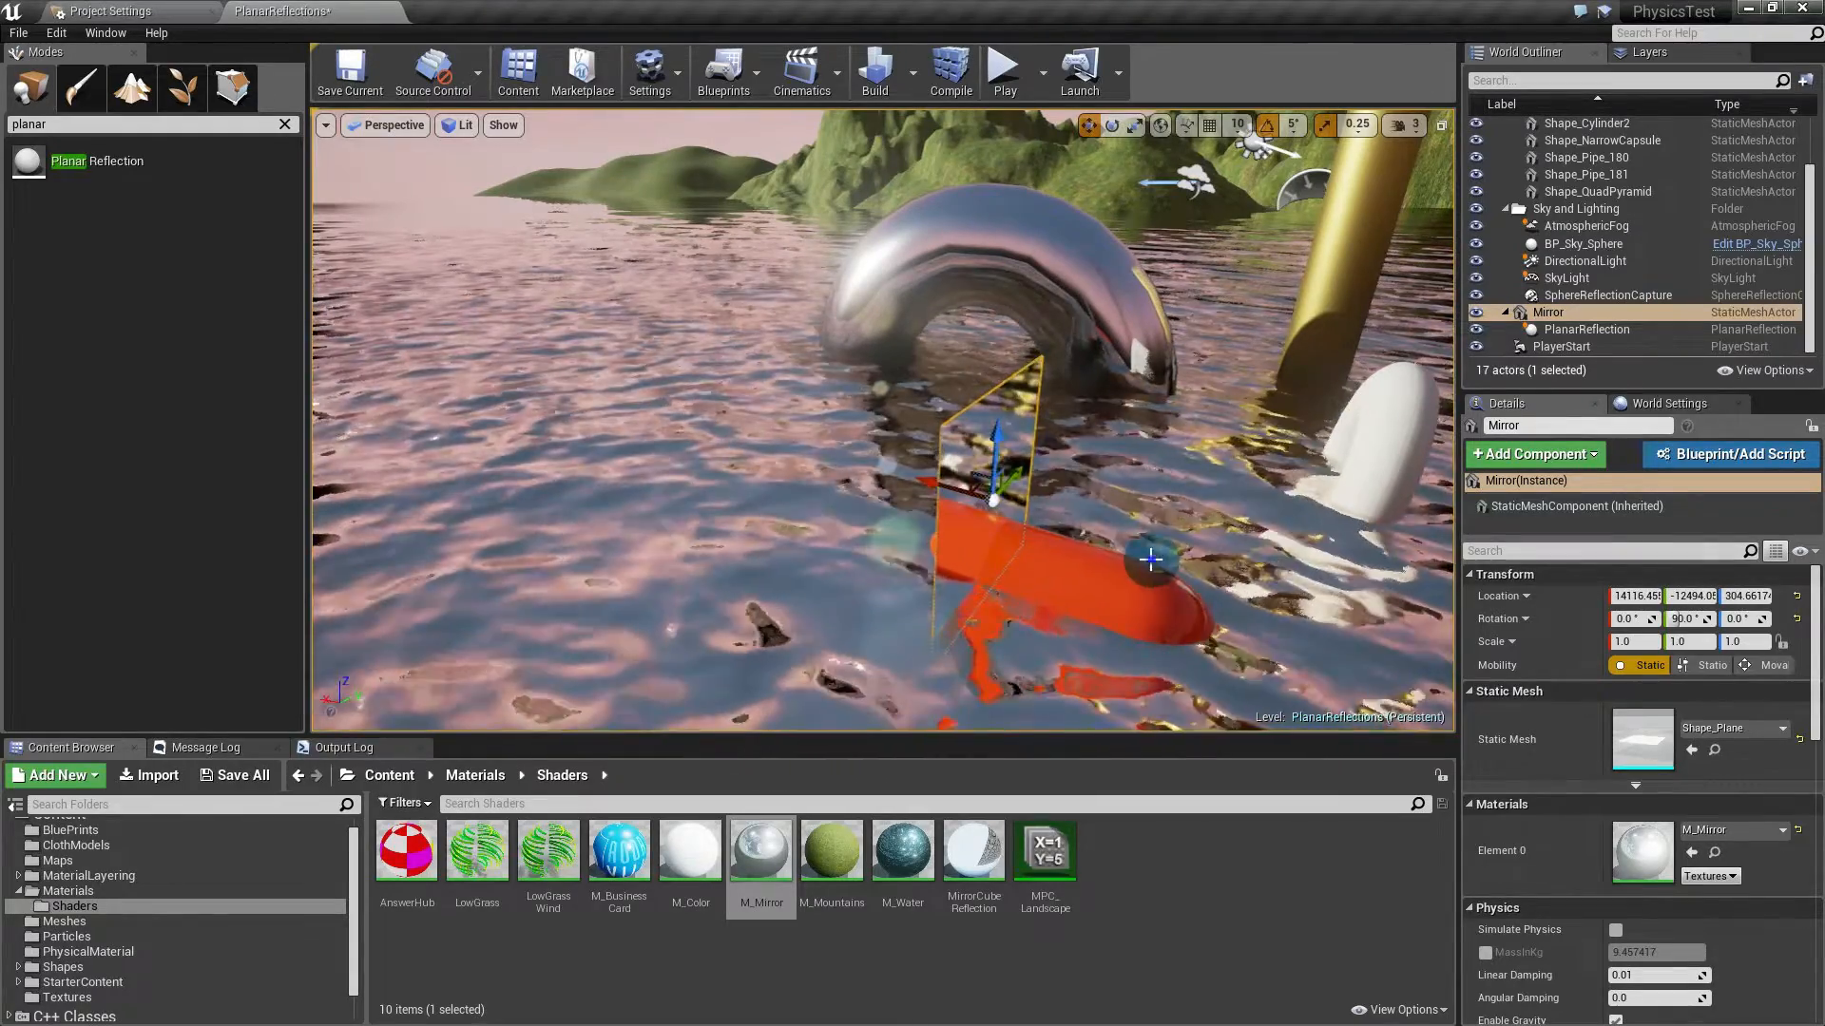
{"action": "right_click_drag", "start_coordinate": [1150, 559], "coordinate": [960, 502]}
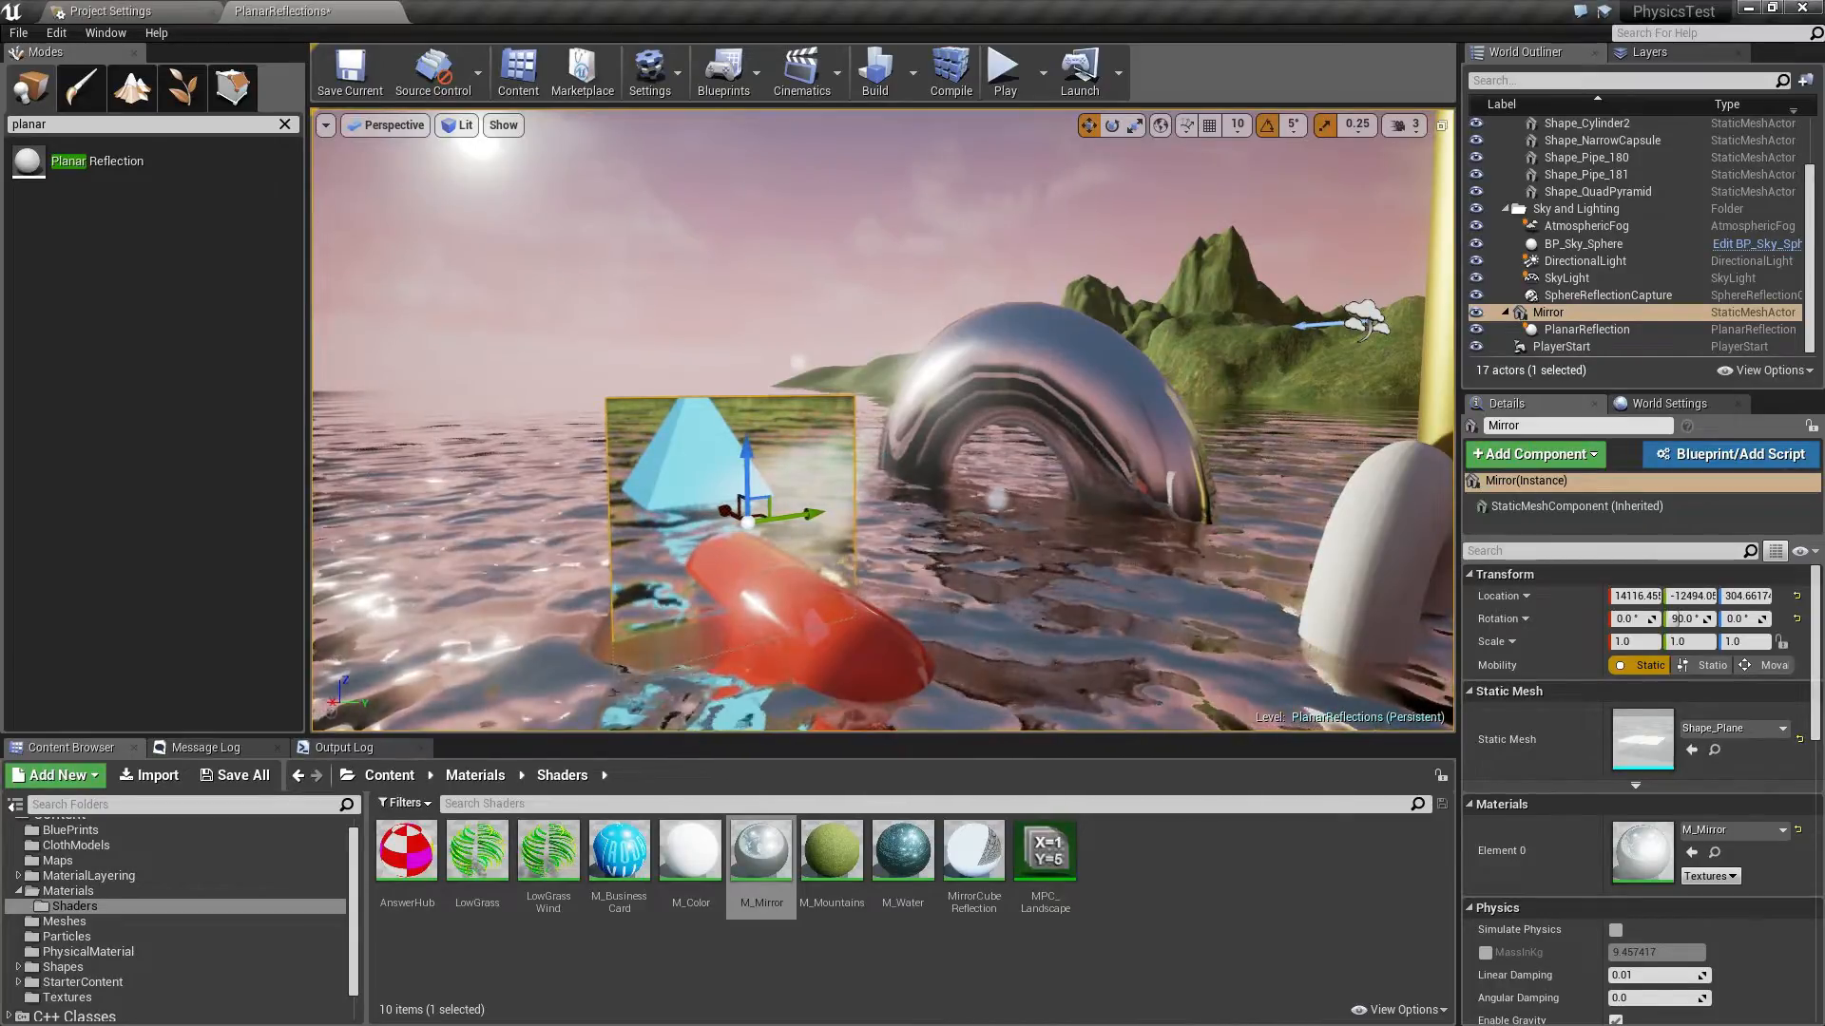
Step: Rotate the upright Mirror about the vertical axis to about -116.5° in X and -26.6° in Z
{"action": "key", "text": "w"}
{"action": "key", "text": "w"}
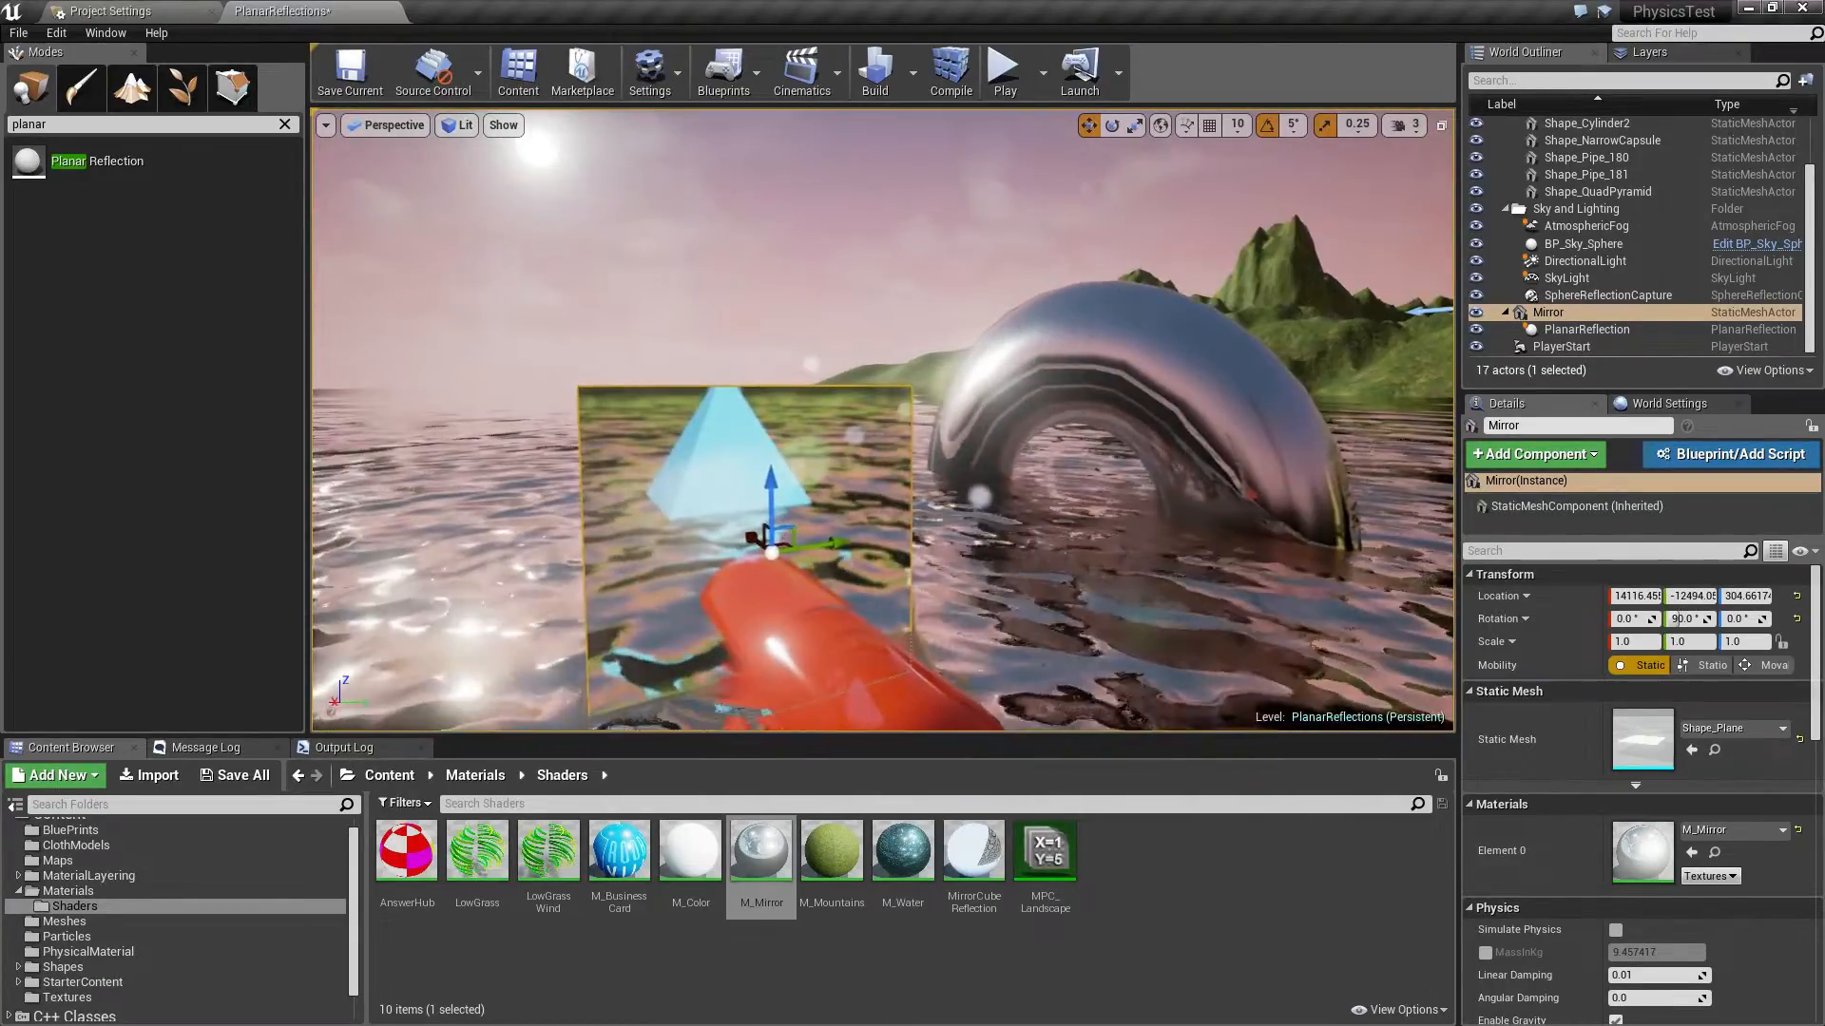
{"action": "key", "text": "a"}
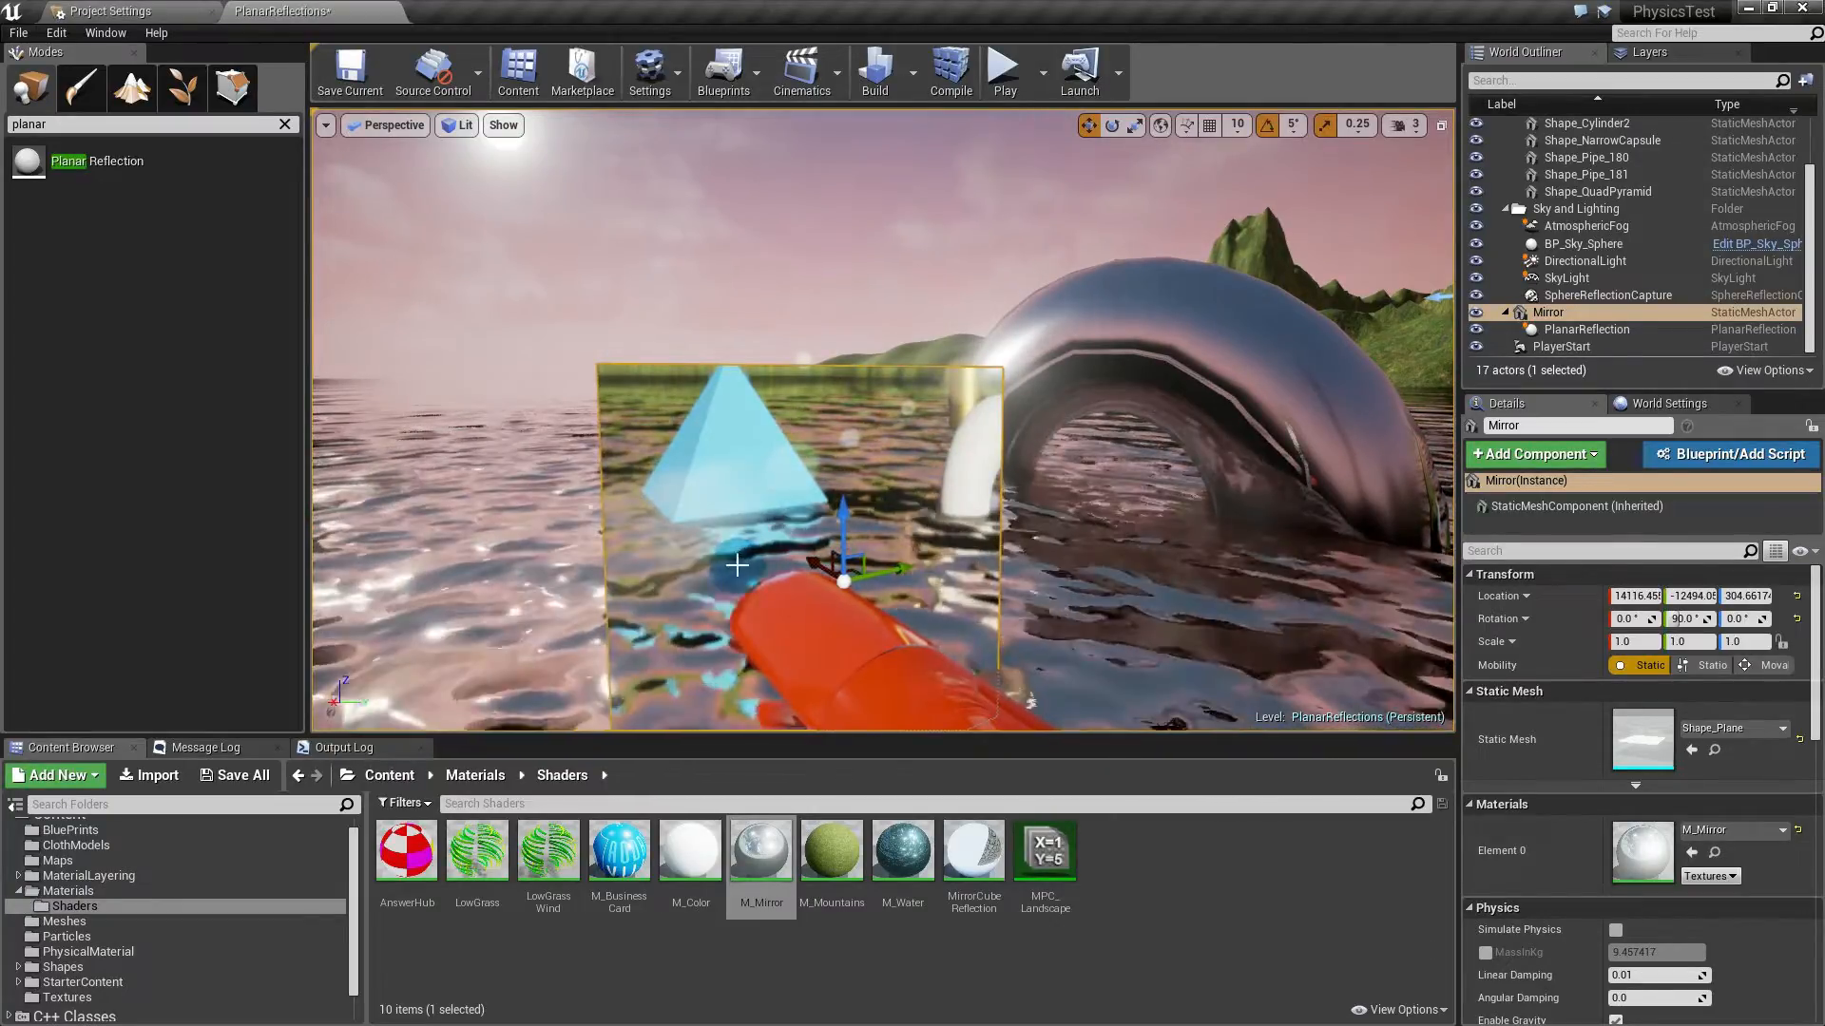
{"action": "key", "text": "s"}
{"action": "right_click_drag", "start_coordinate": [739, 592], "coordinate": [989, 592]}
{"action": "key", "text": "a"}
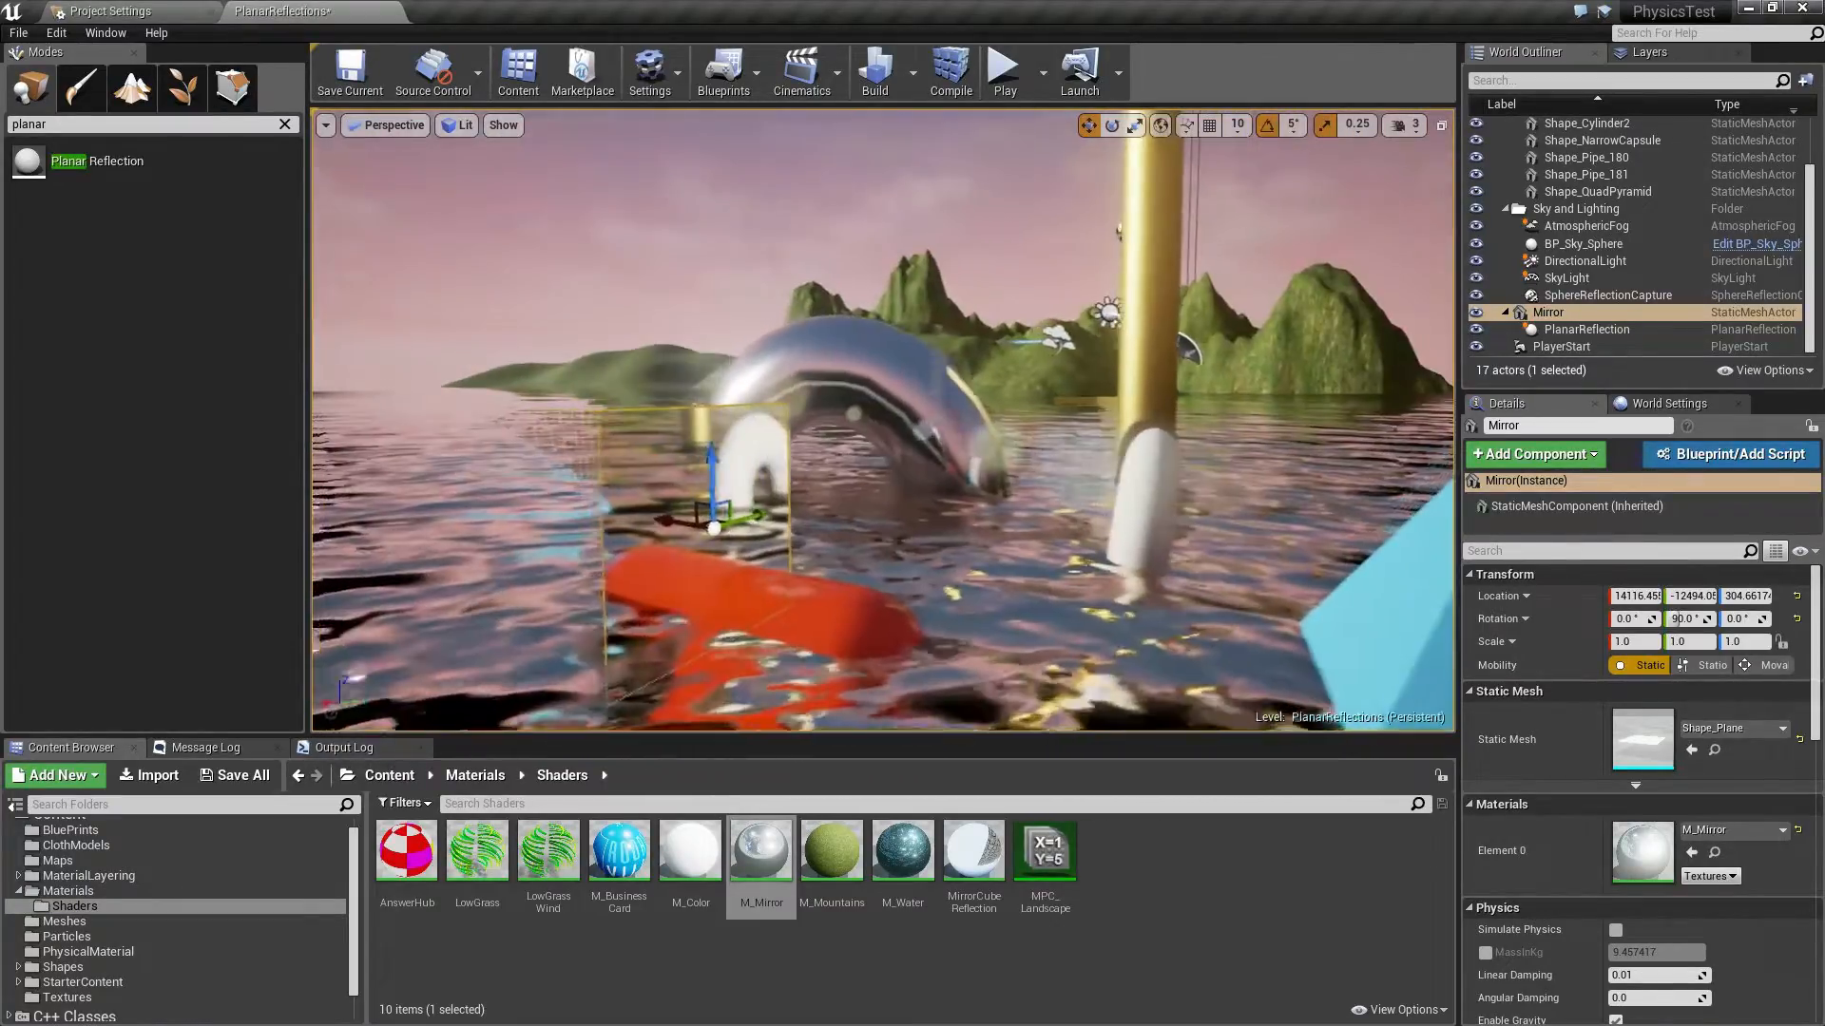
{"action": "key", "text": "e"}
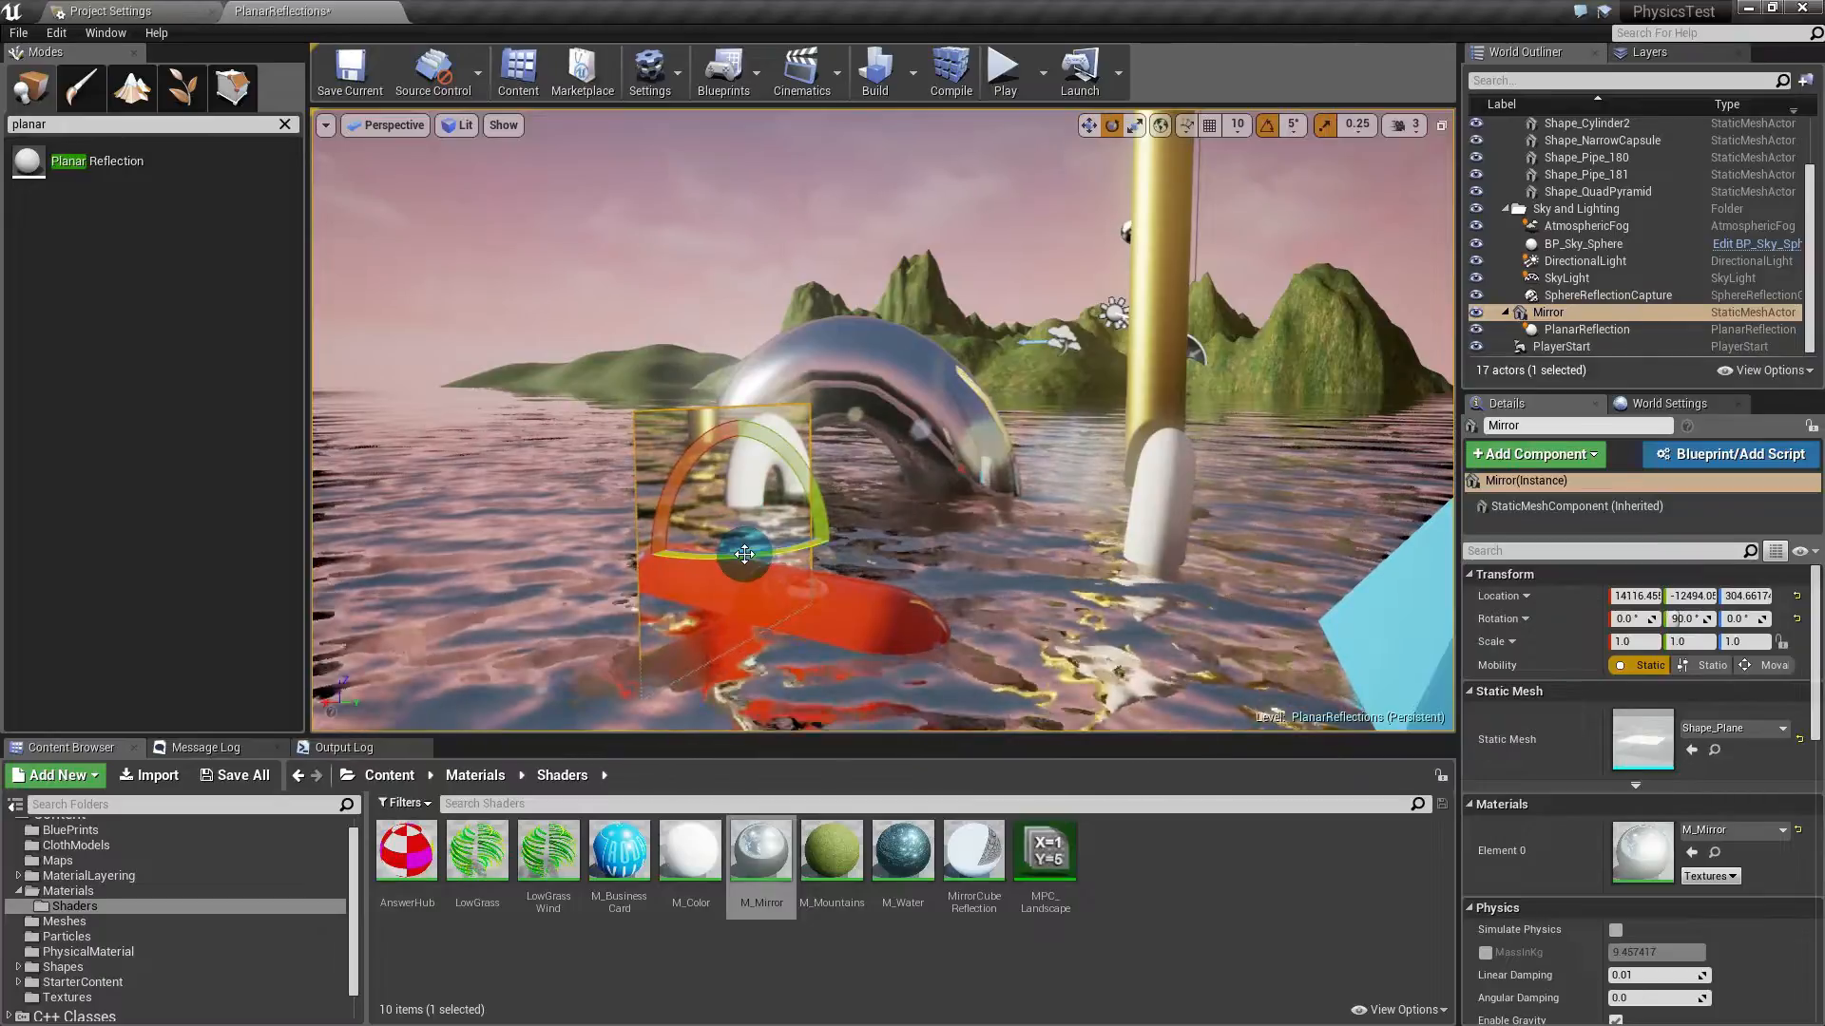
{"action": "left_click_drag", "start_coordinate": [752, 557], "coordinate": [613, 556]}
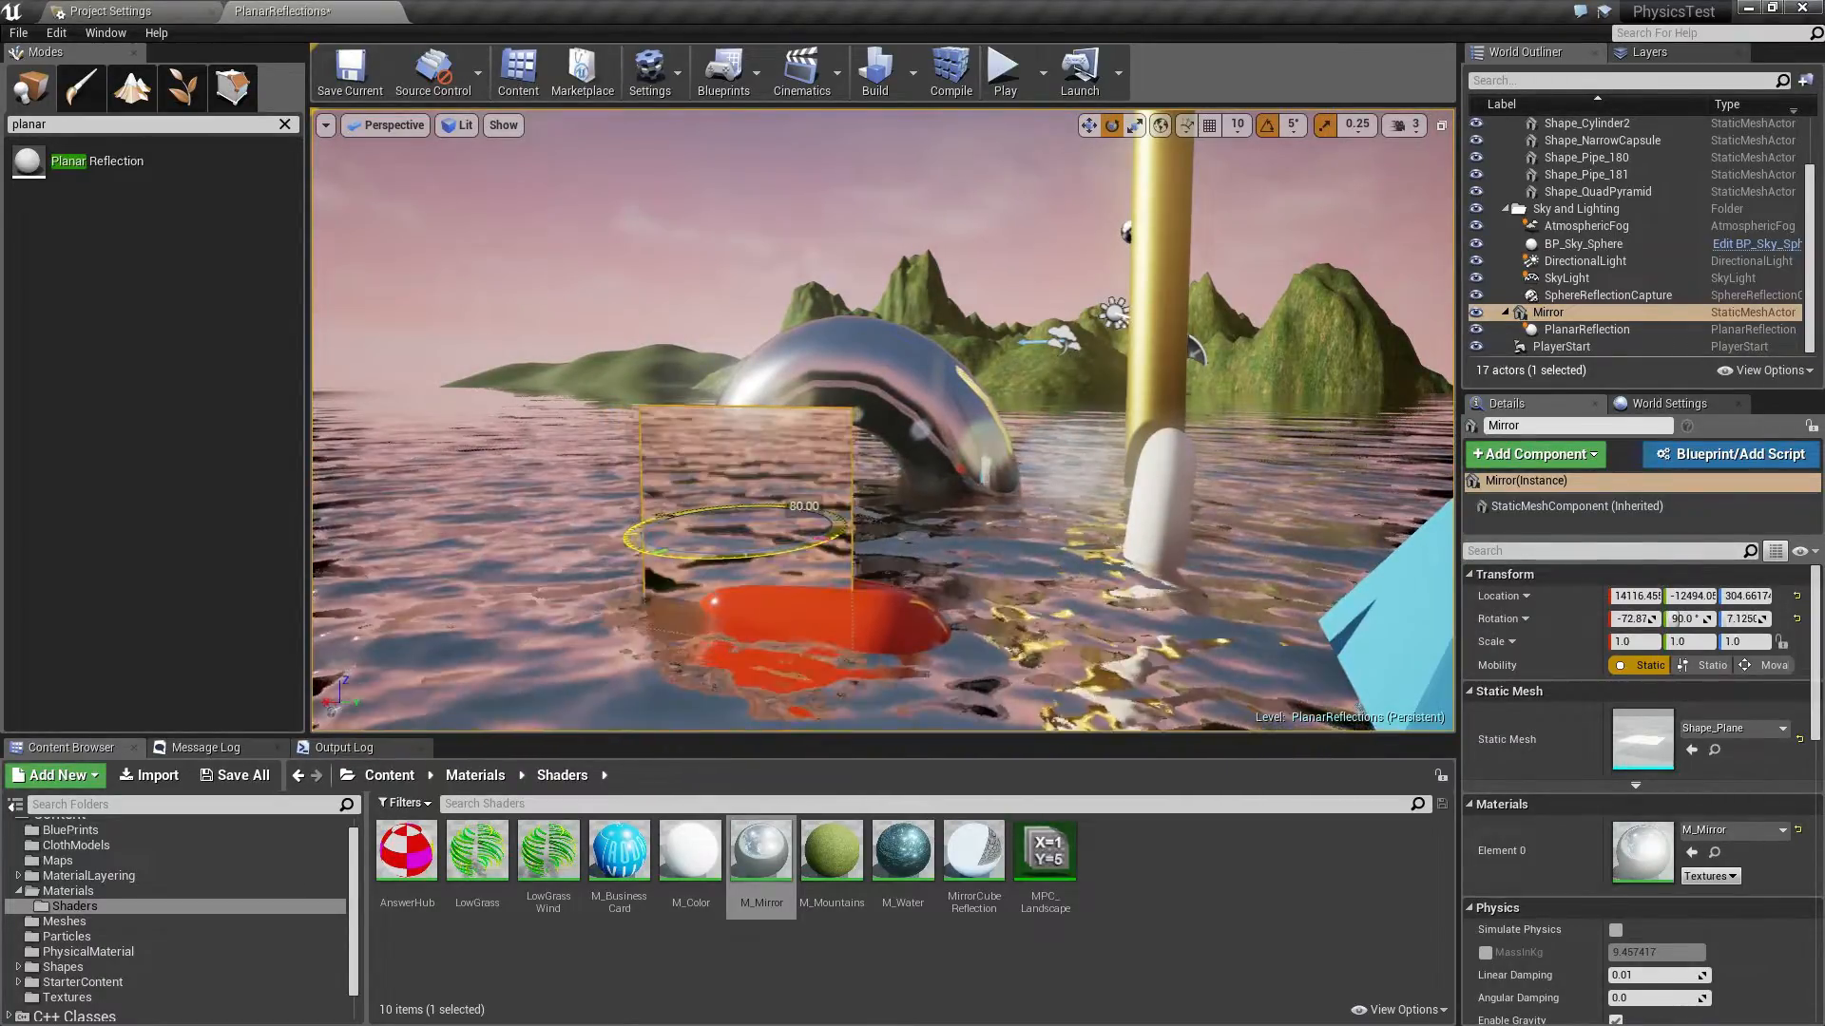
Step: Move the Mirror along the Y axis, away from the red capsule, to about Y -12220
{"action": "key", "text": "w"}
{"action": "left_click_drag", "start_coordinate": [772, 492], "coordinate": [807, 492]}
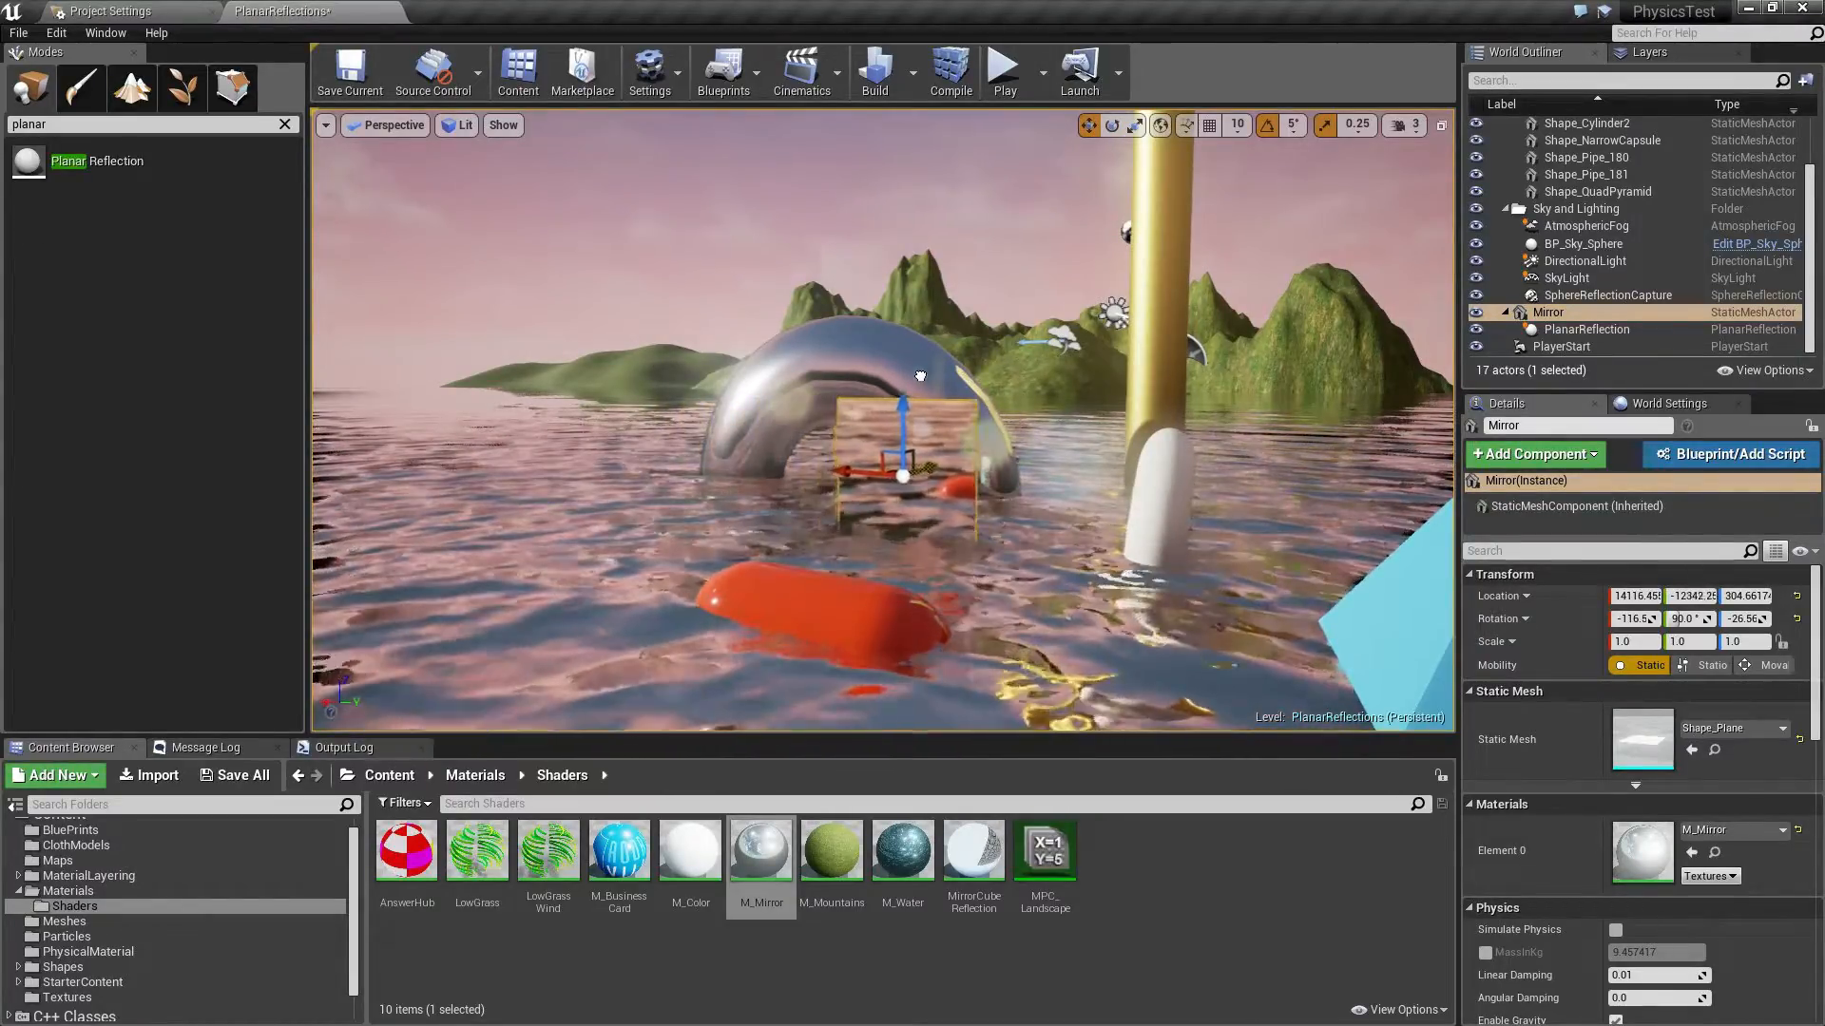
{"action": "left_click_drag", "start_coordinate": [993, 323], "coordinate": [979, 324]}
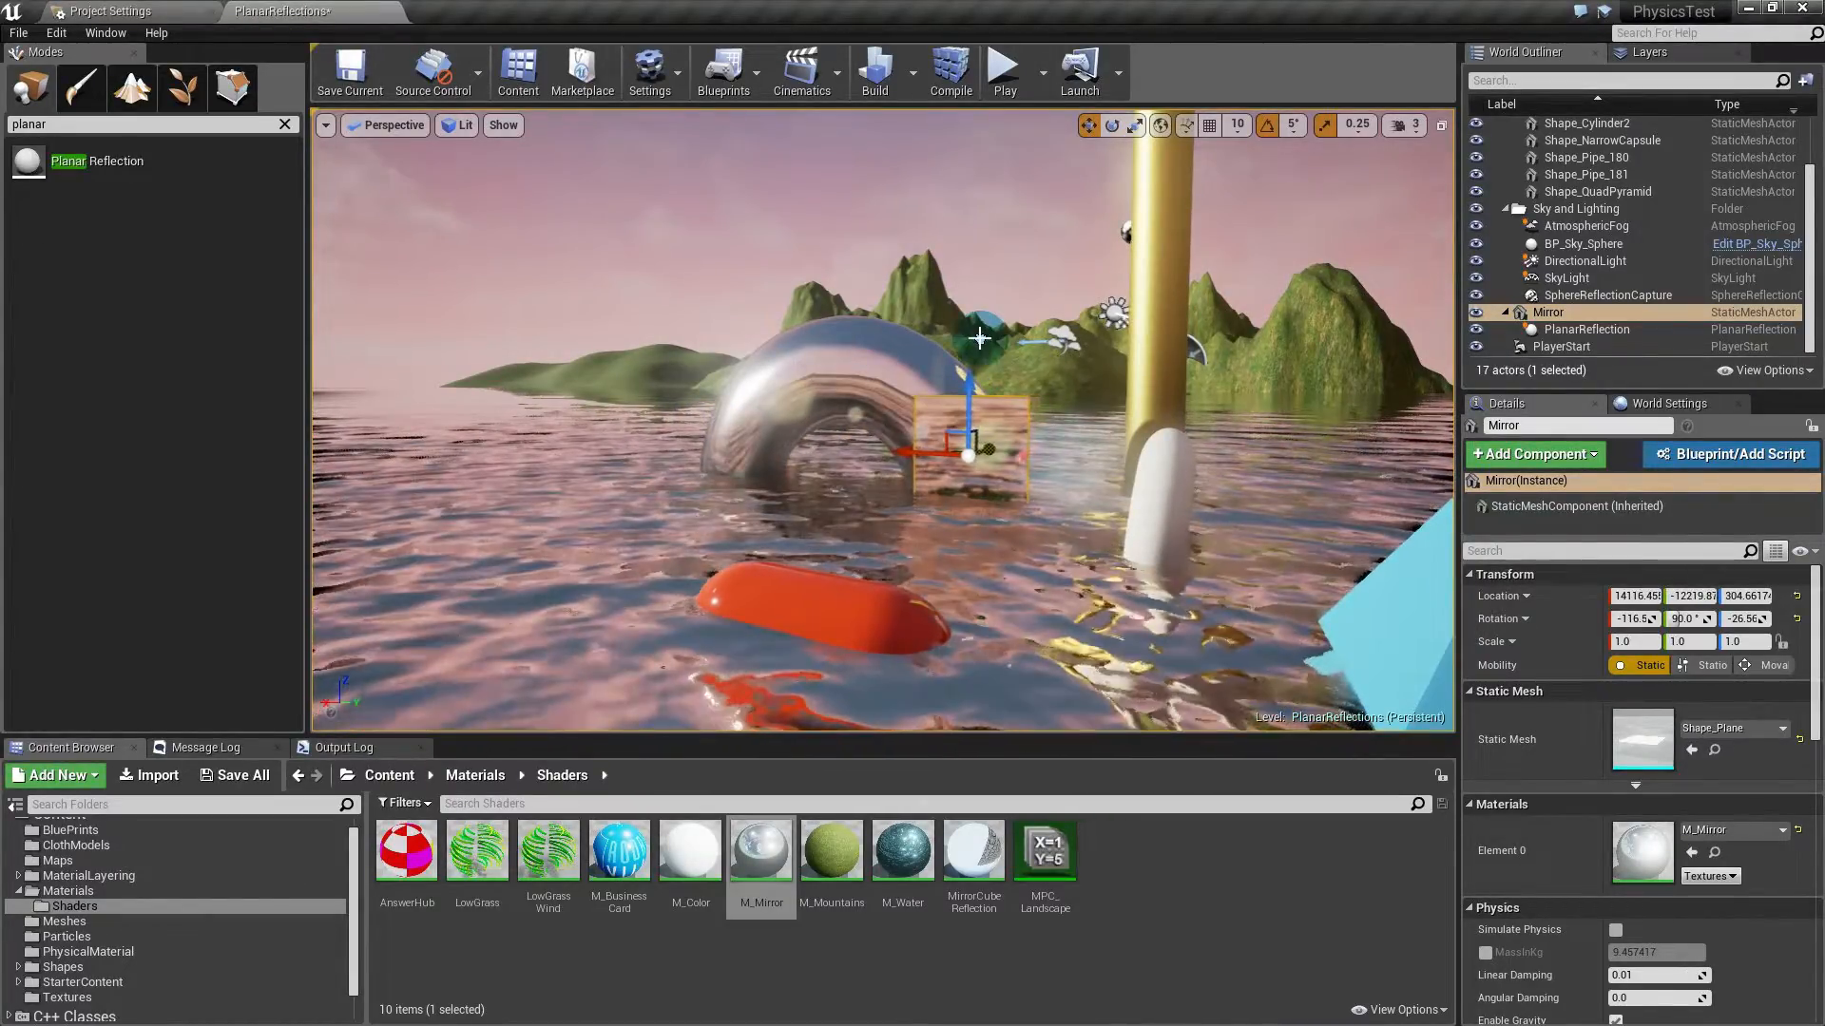
Step: Rotate the Mirror nearly flat, to about 5° in Y and 90° in Z, and lower it to about Z 293.6
{"action": "key", "text": "e"}
{"action": "left_click_drag", "start_coordinate": [942, 391], "coordinate": [960, 342]}
{"action": "left_click_drag", "start_coordinate": [994, 410], "coordinate": [999, 439]}
{"action": "key", "text": "w"}
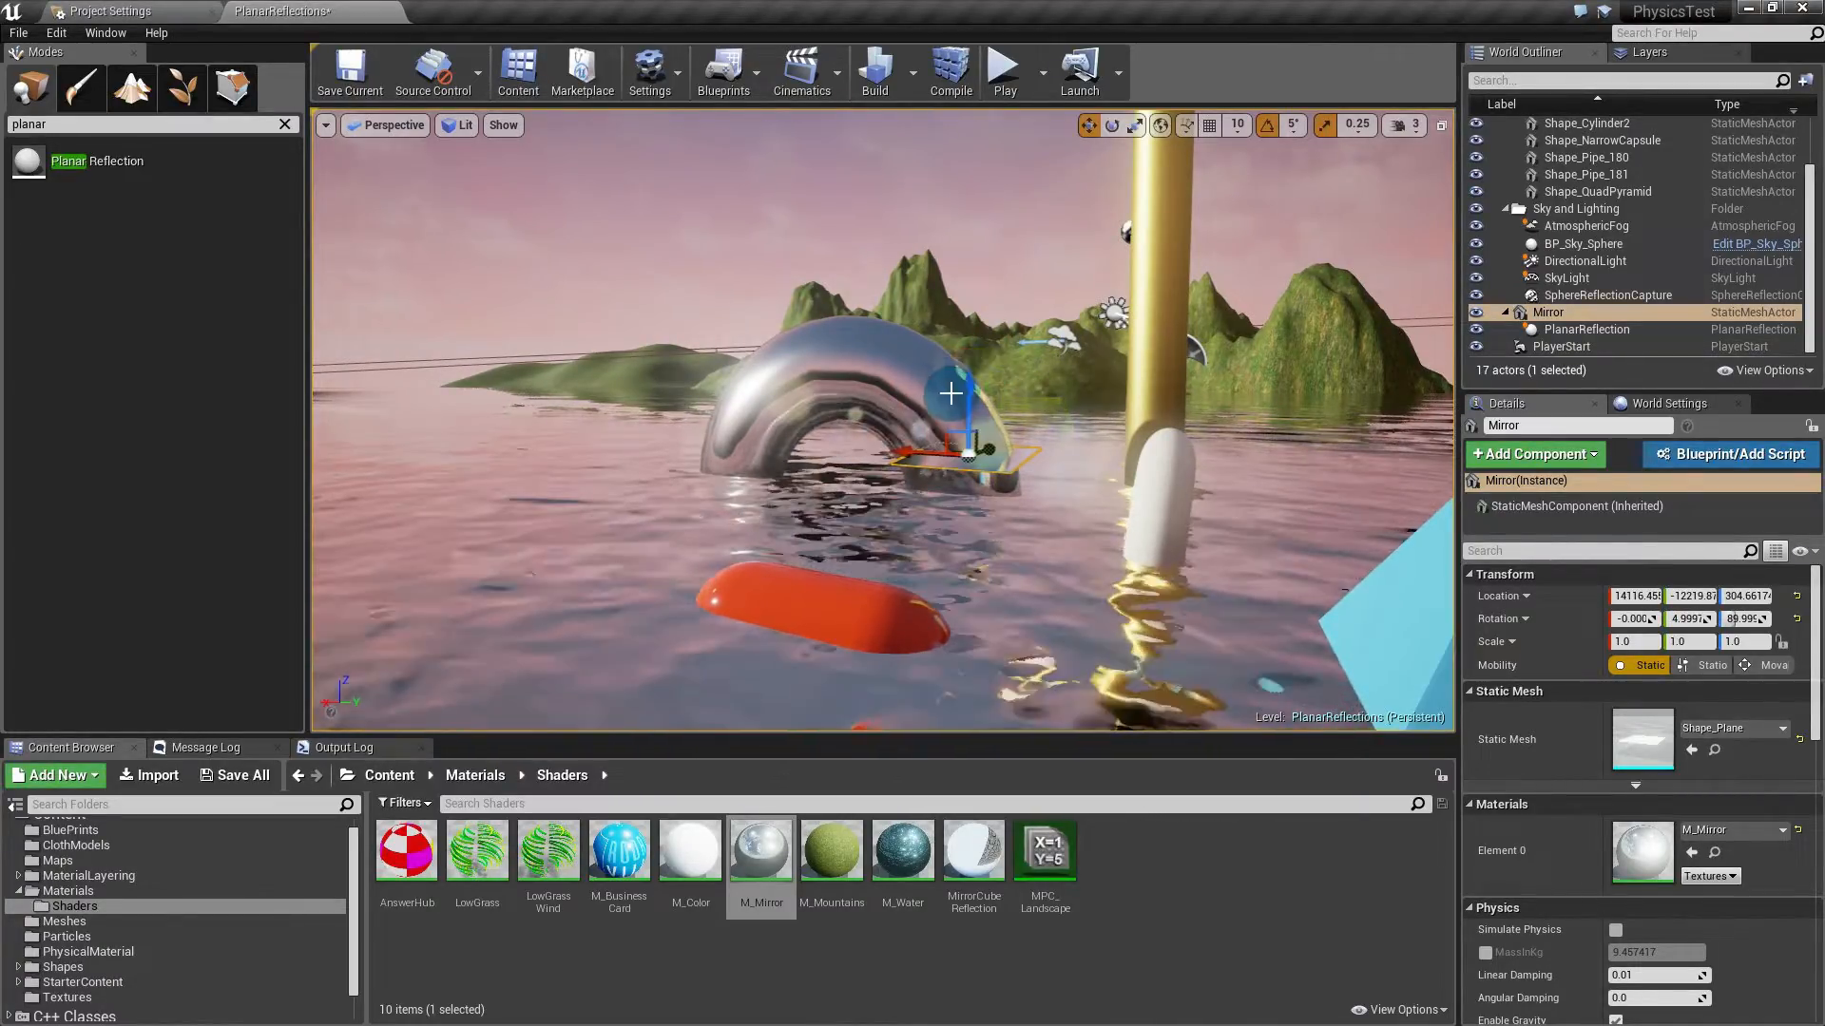
{"action": "key", "text": "w"}
{"action": "right_click_drag", "start_coordinate": [1006, 417], "coordinate": [1018, 521]}
Step: Set the PlanarReflection actor's Distance from Plane Fadeout Start to 0 and Fadeout End to 2
{"action": "left_click", "coordinate": [1586, 329]}
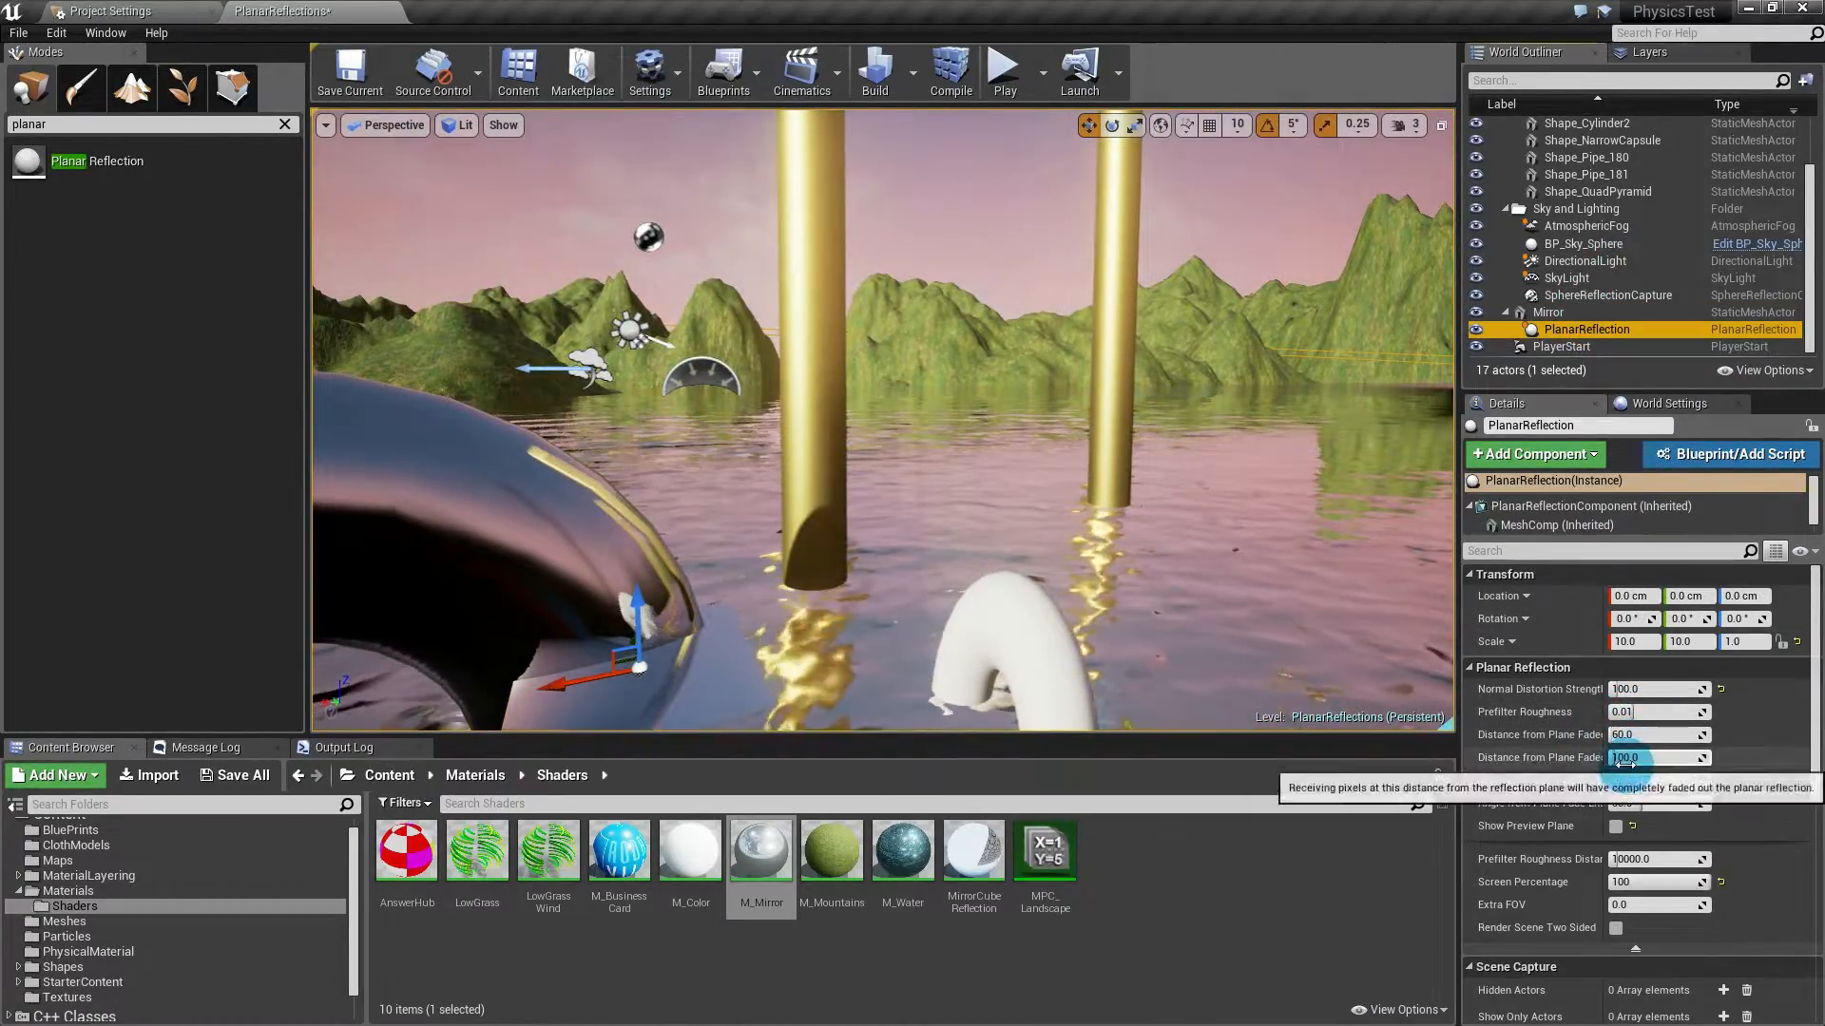
{"action": "left_click", "coordinate": [1646, 739]}
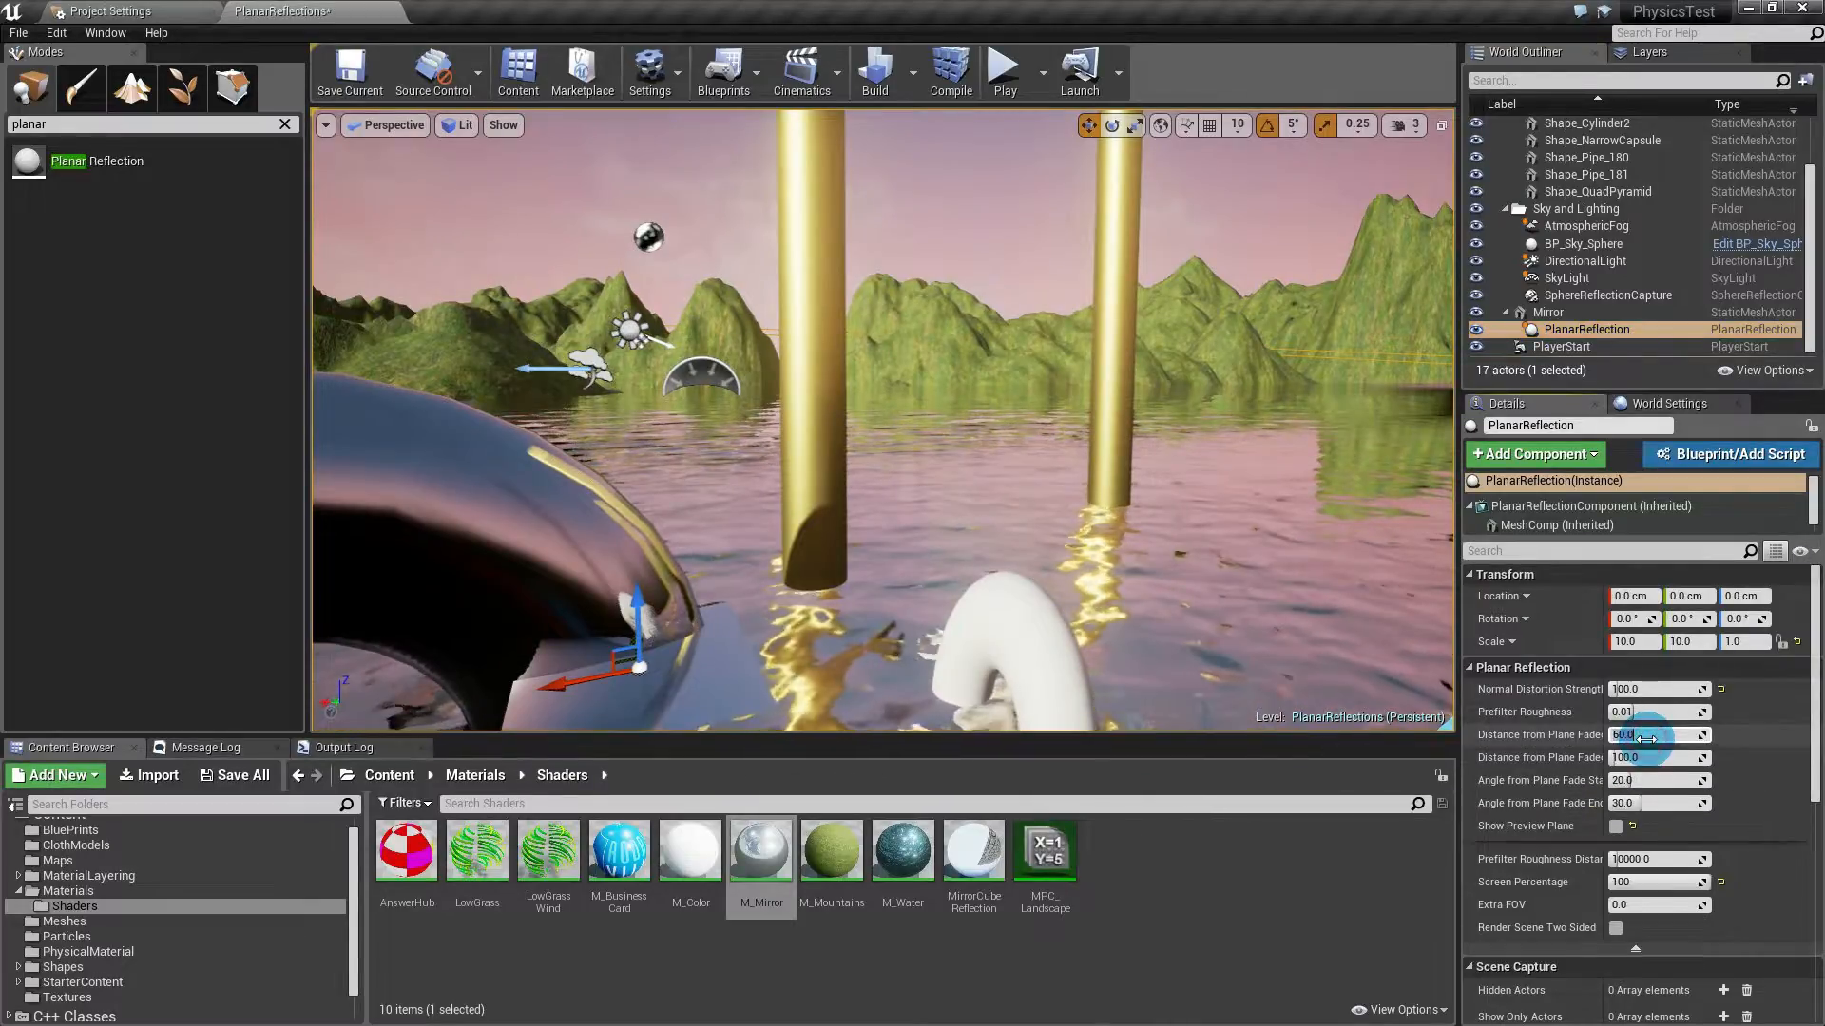
{"action": "type", "text": "0"}
{"action": "key", "text": "Tab"}
{"action": "type", "text": "1"}
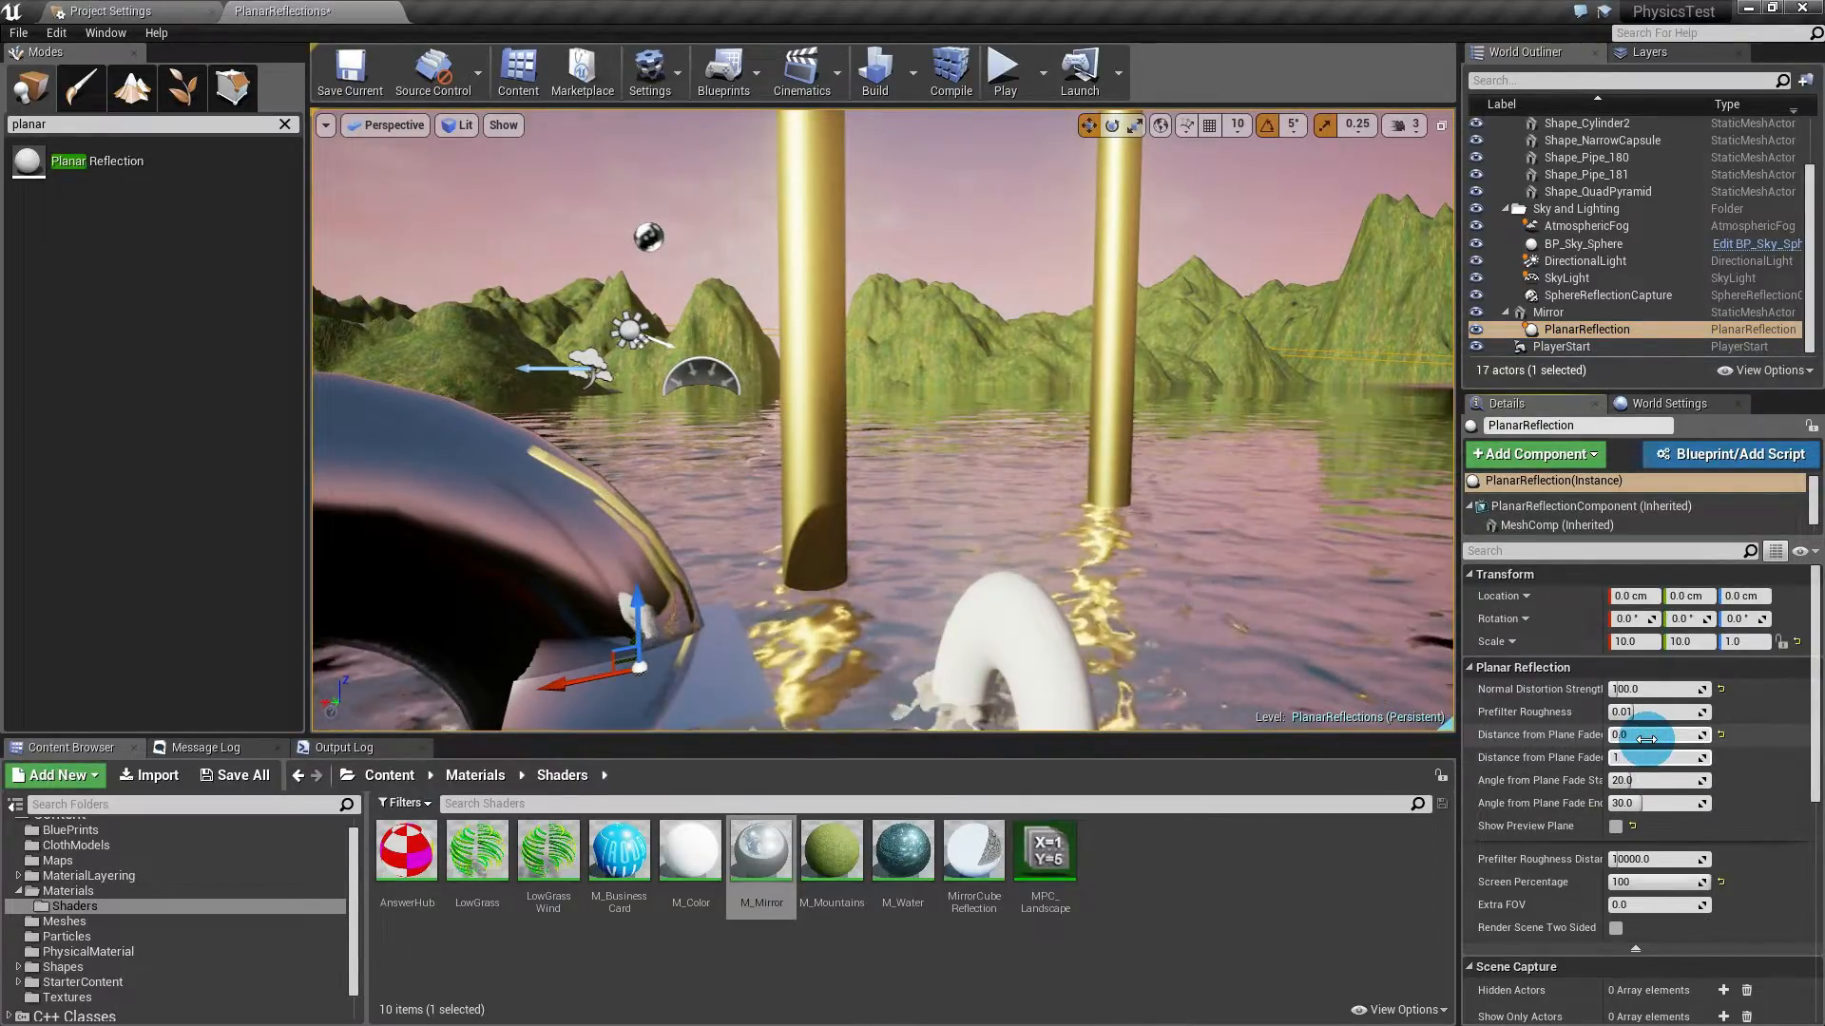
{"action": "key", "text": "Tab"}
{"action": "key", "text": "shift+Tab"}
{"action": "type", "text": "2"}
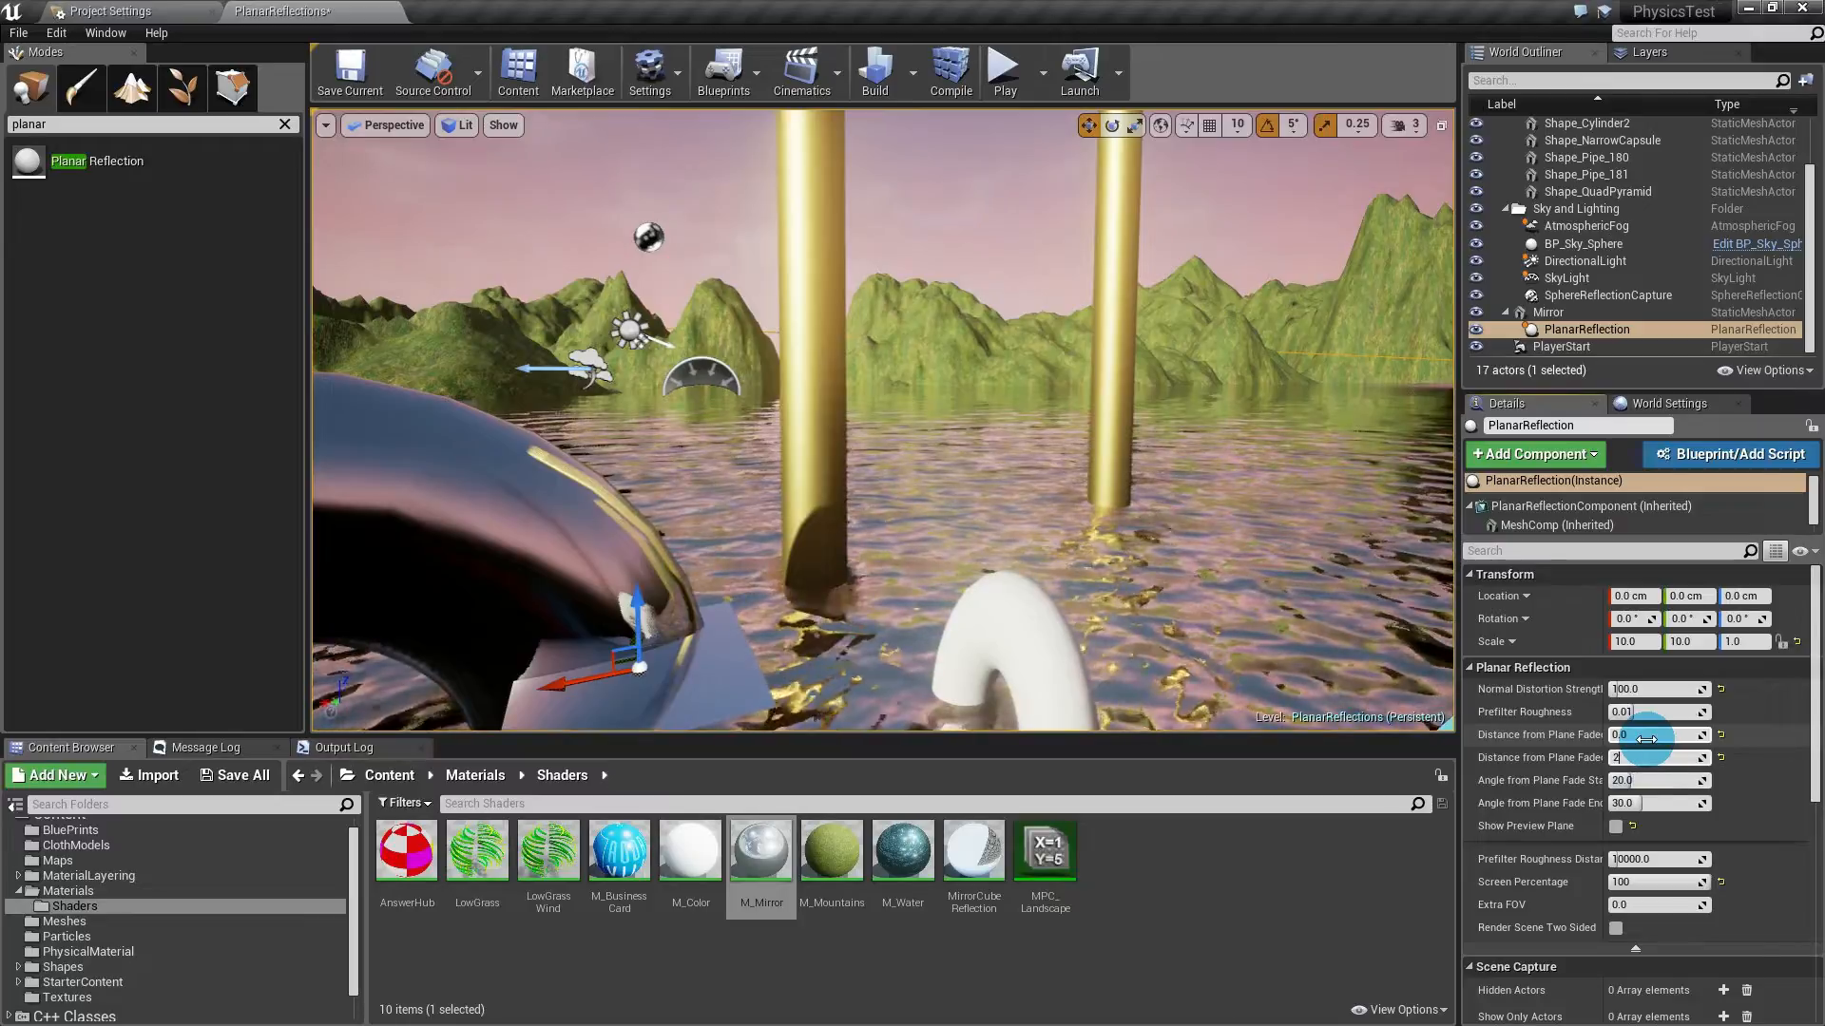
{"action": "key", "text": "Tab"}
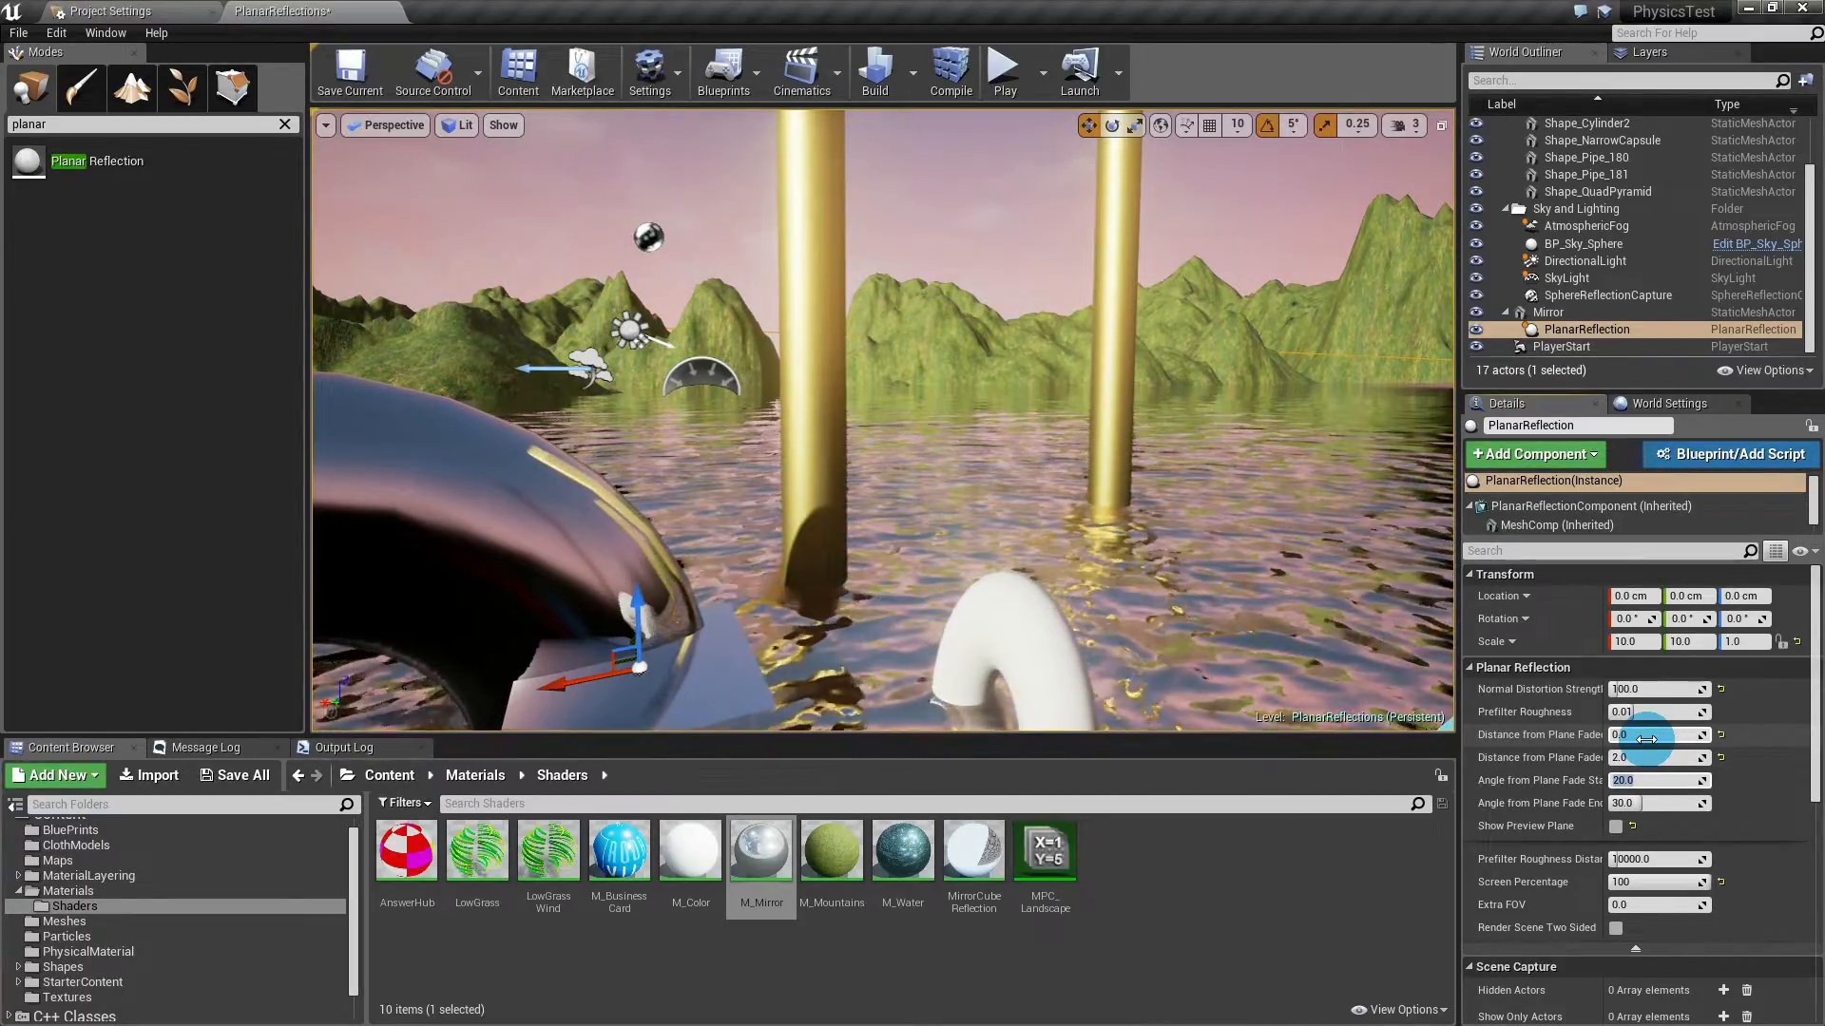
Step: Set the PlanarReflection actor's Angle from Plane Fade Start to 0 and Fade End to 5
{"action": "type", "text": "0"}
{"action": "key", "text": "Tab"}
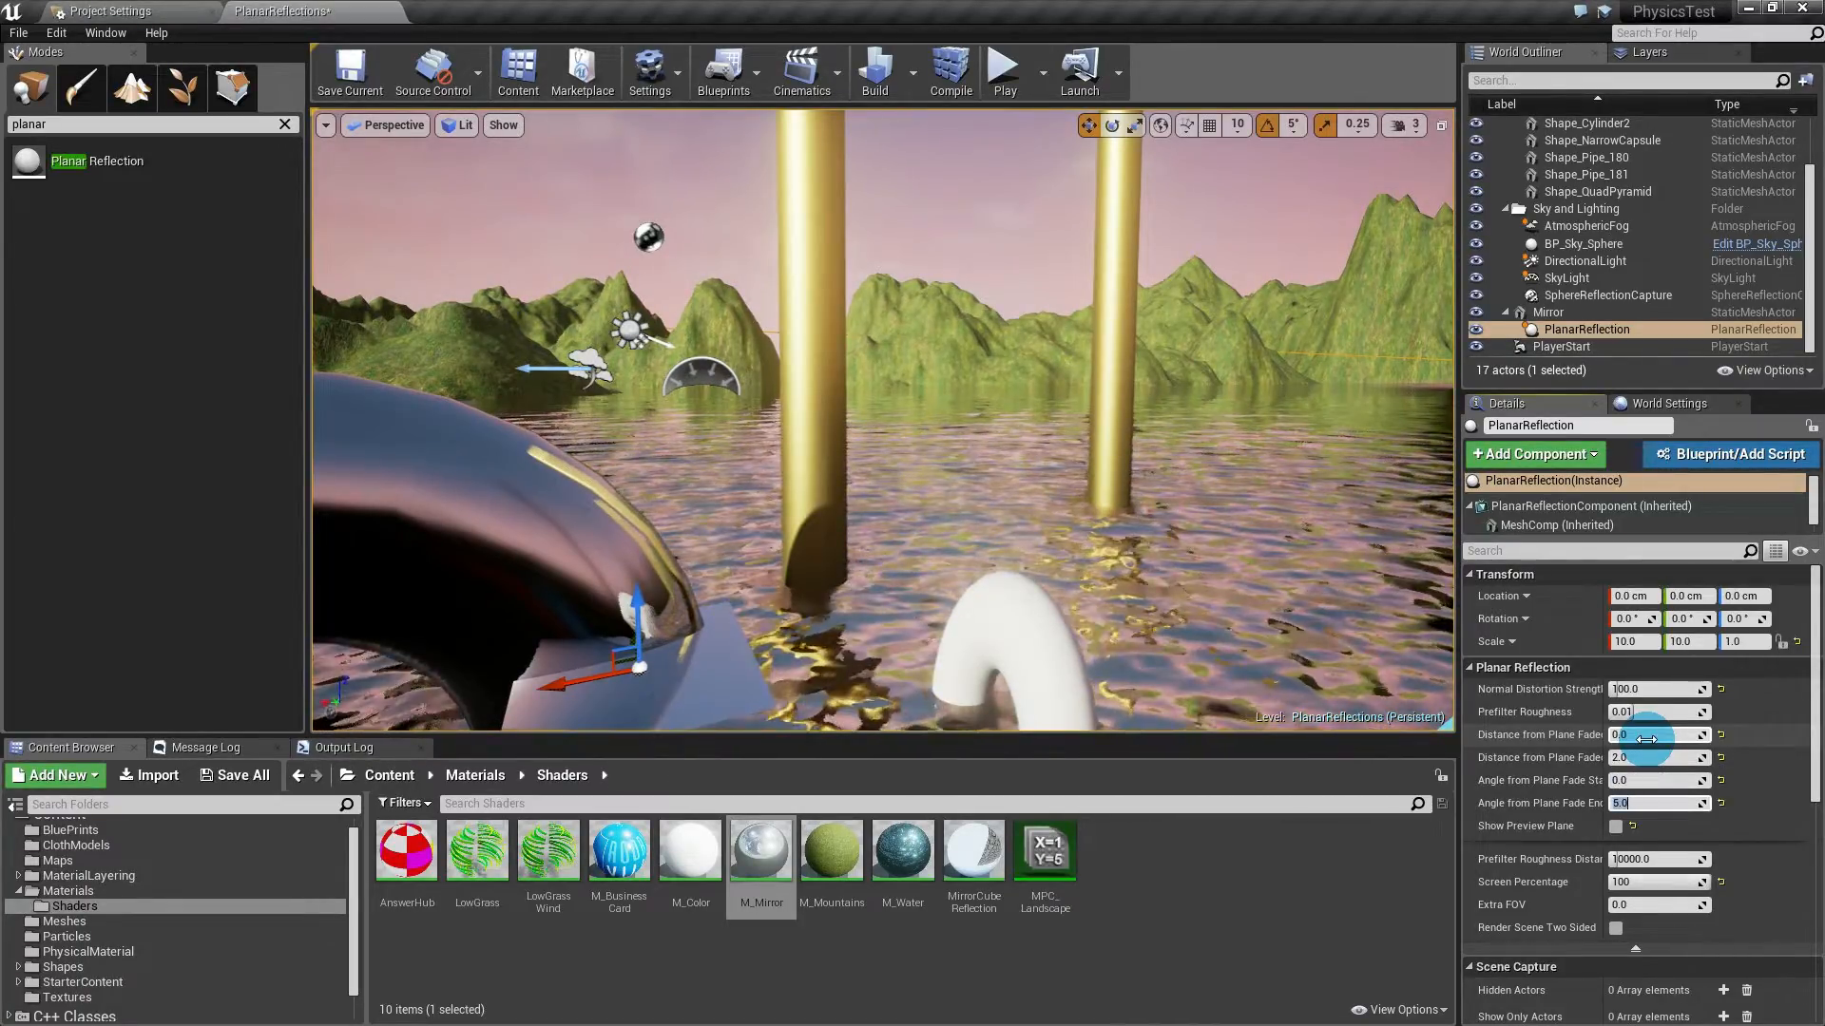
{"action": "type", "text": "5"}
{"action": "key", "text": "Return"}
{"action": "right_click_drag", "start_coordinate": [768, 543], "coordinate": [768, 543]}
{"action": "key", "text": "s"}
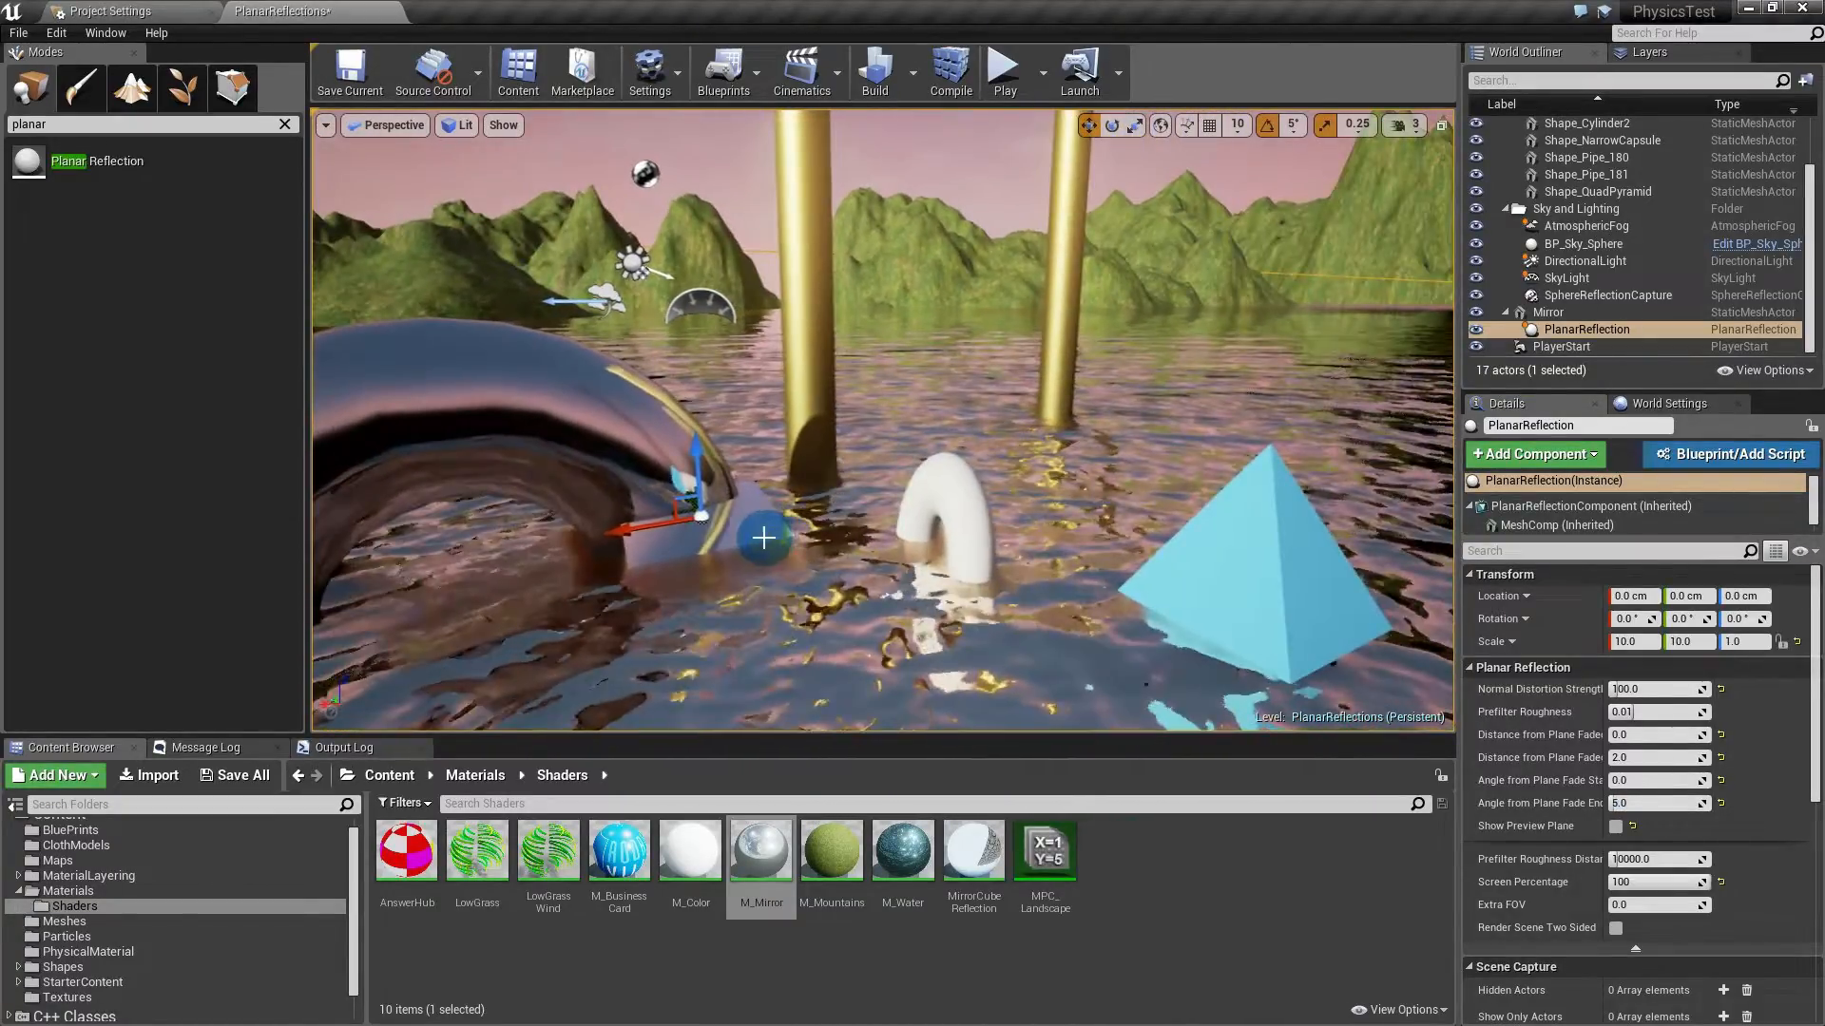
{"action": "key", "text": "e"}
{"action": "left_click_drag", "start_coordinate": [714, 476], "coordinate": [719, 490]}
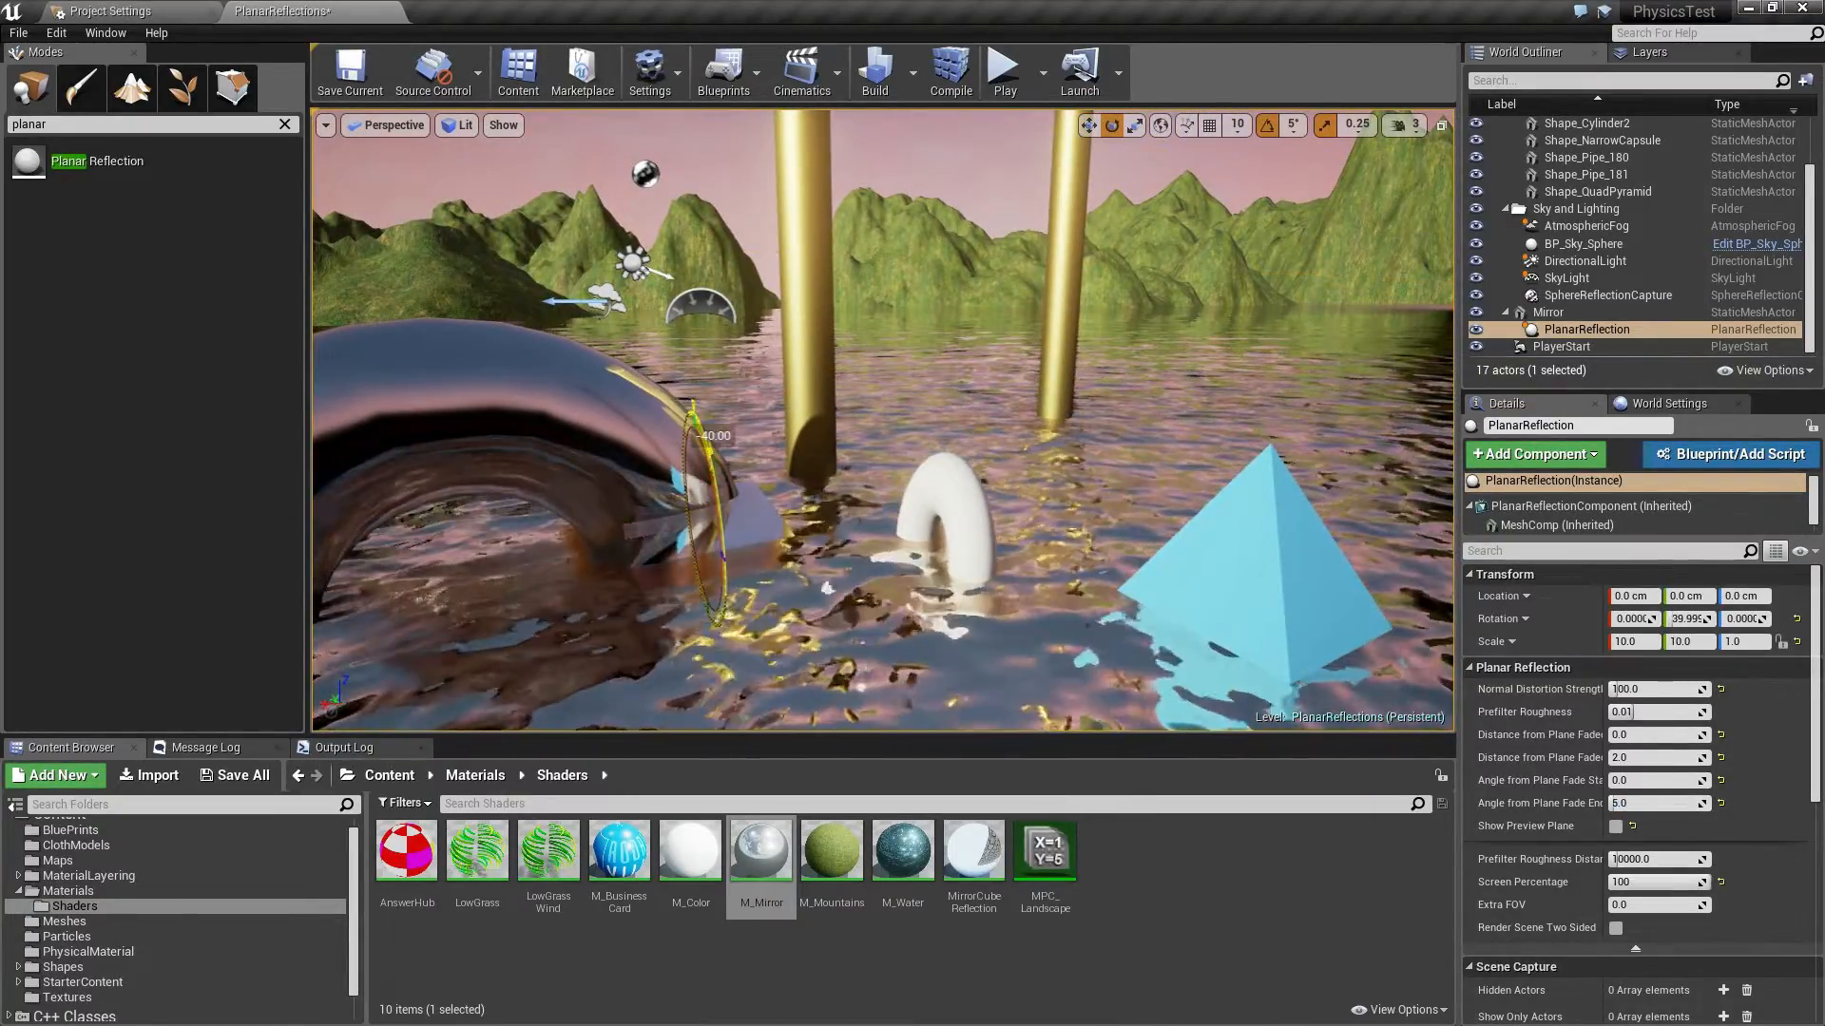
{"action": "key", "text": "ctrl+z"}
Step: Tilt the Mirror to about 45° in Y and move it to about Y -12300 and Z 323
{"action": "left_click", "coordinate": [684, 465]}
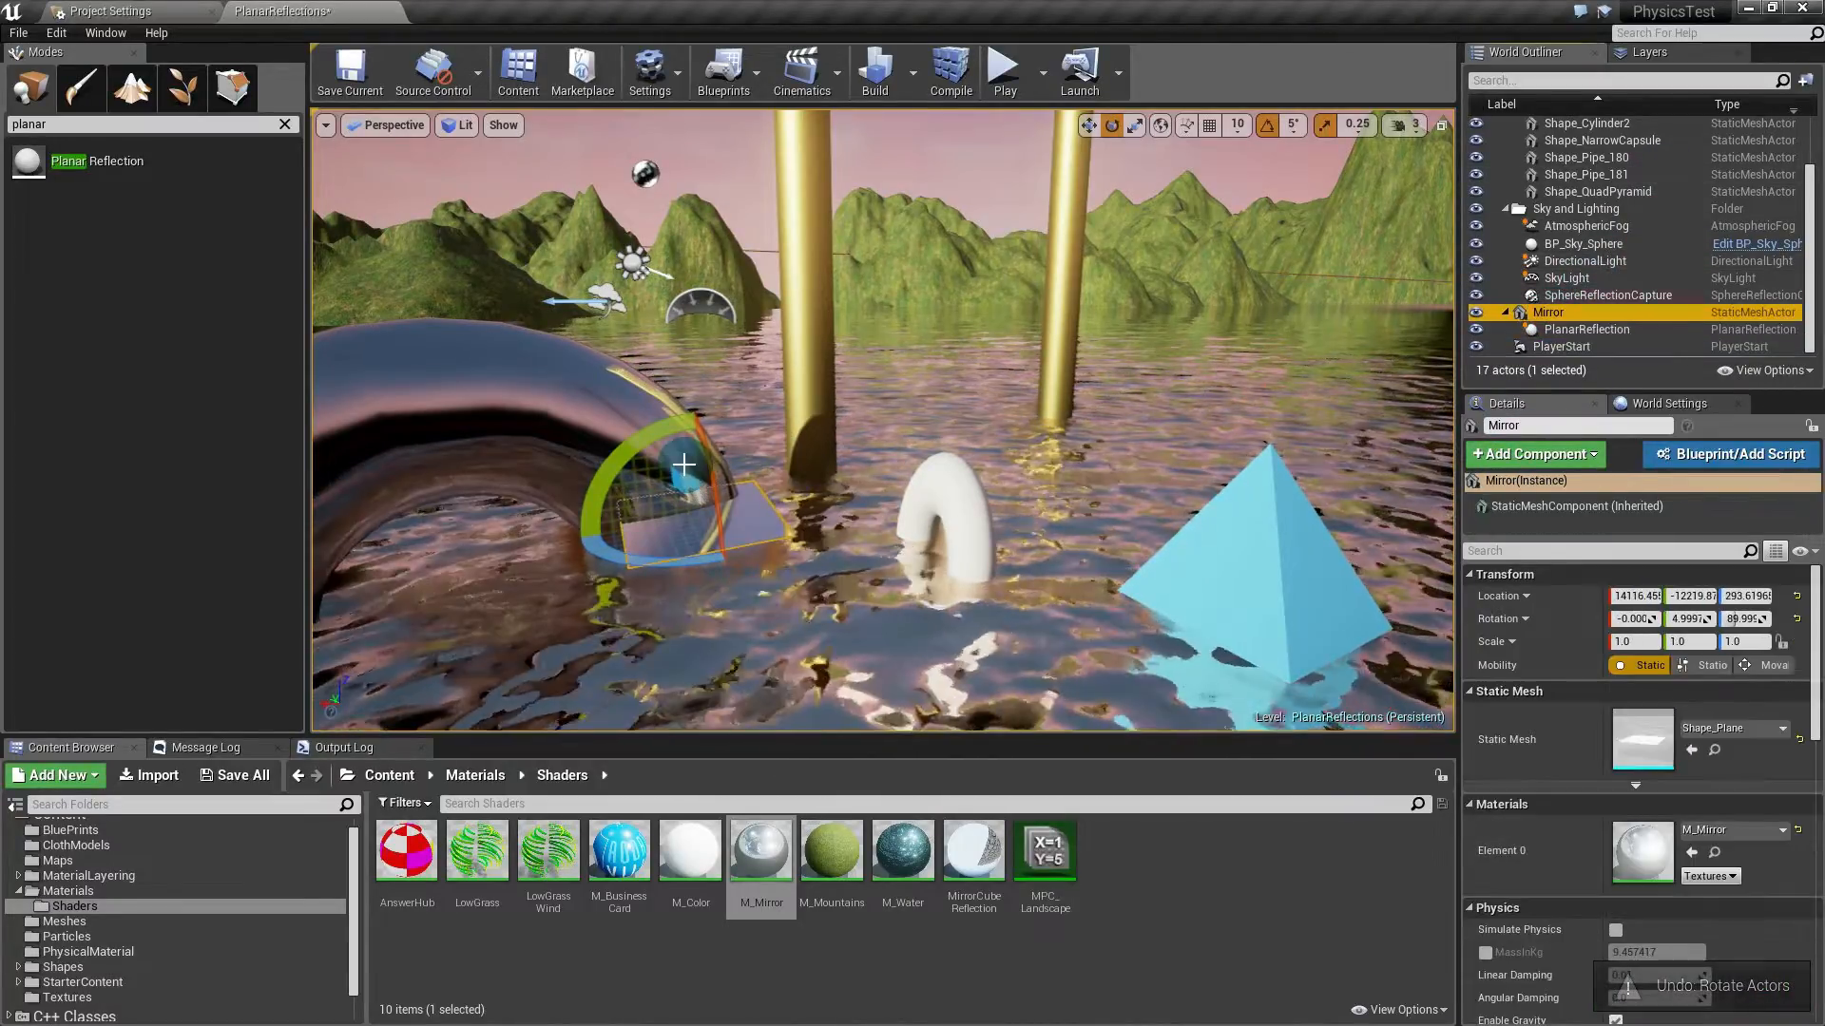
{"action": "left_click_drag", "start_coordinate": [684, 465], "coordinate": [702, 403]}
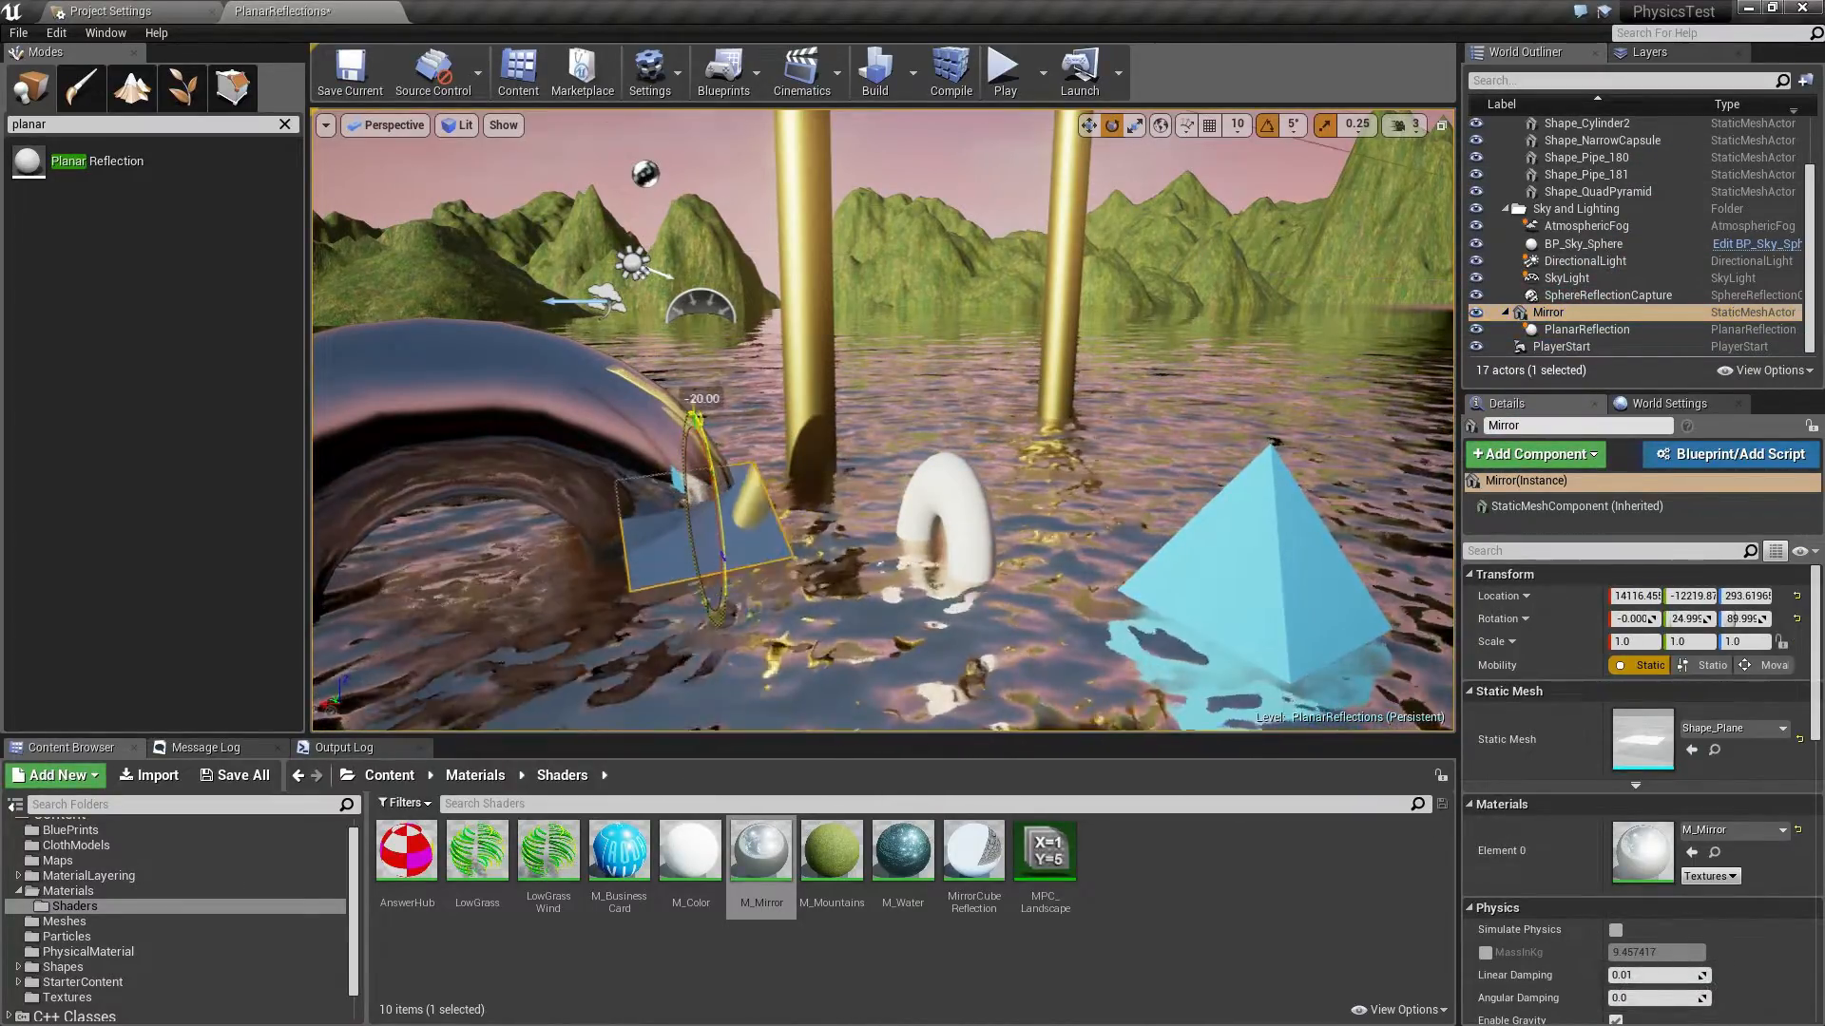
{"action": "key", "text": "w"}
{"action": "right_click_drag", "start_coordinate": [716, 521], "coordinate": [715, 520]}
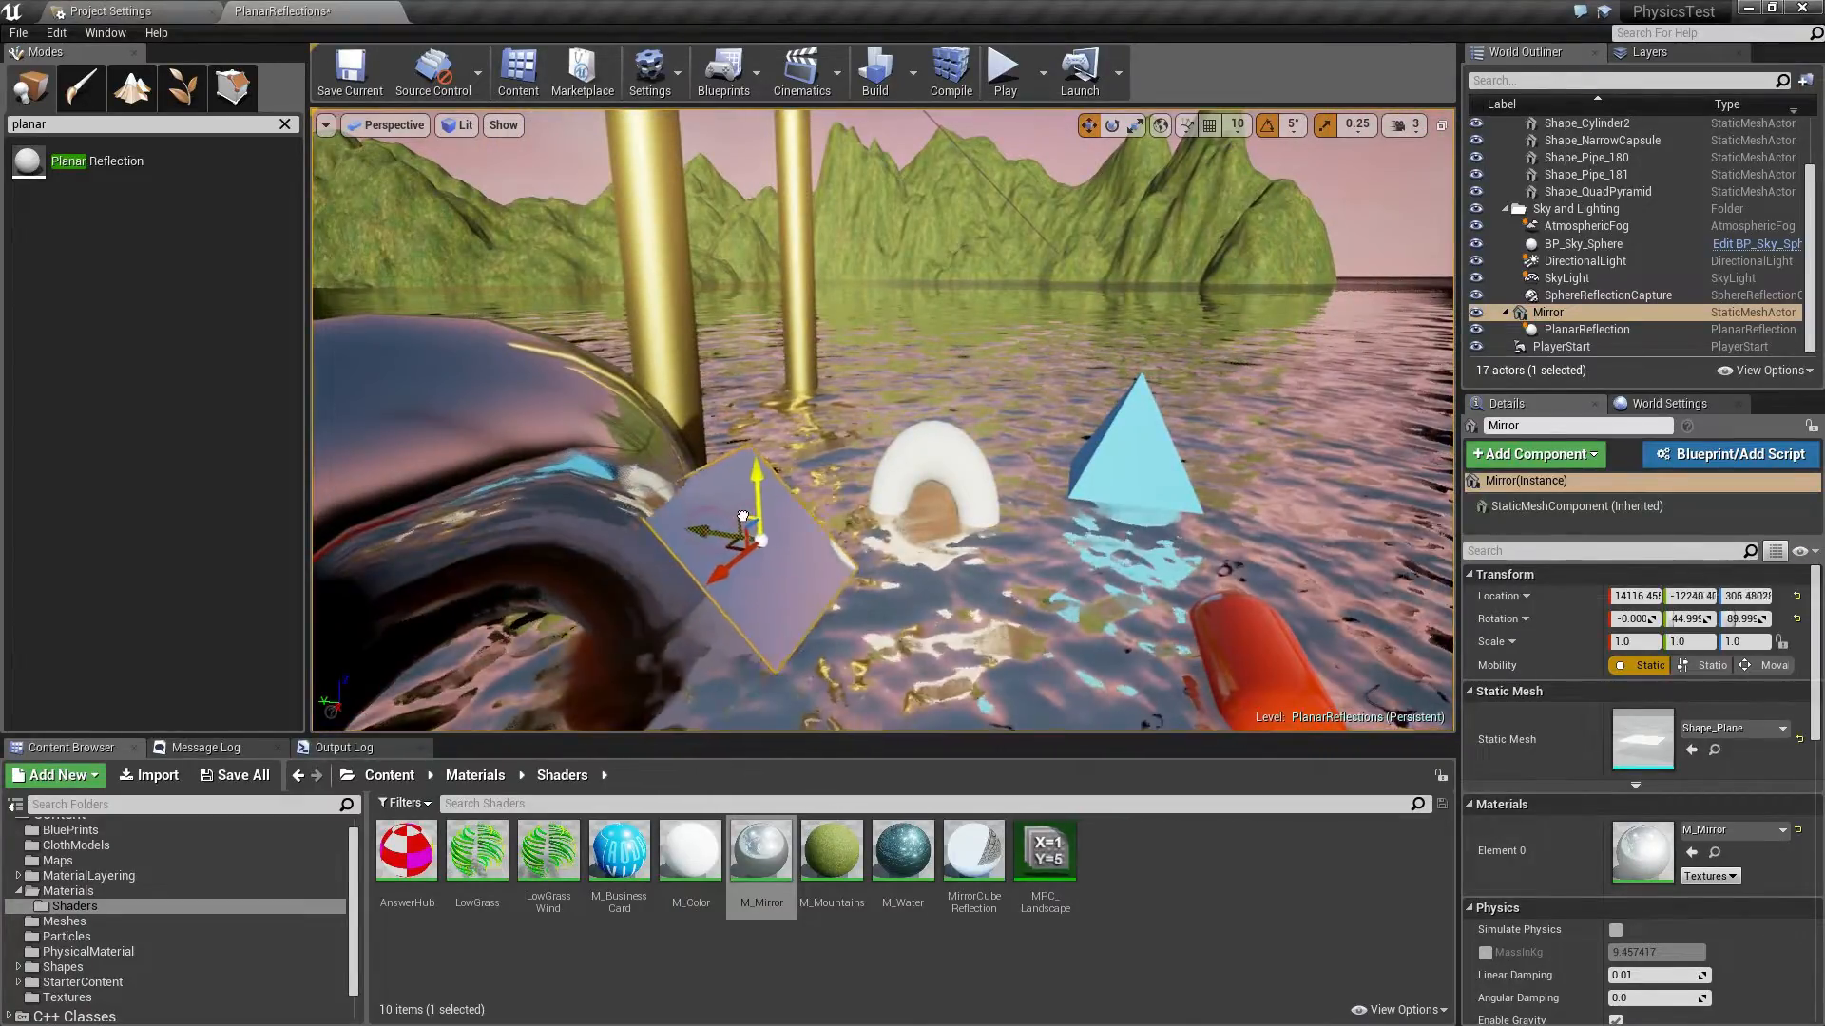
{"action": "left_click_drag", "start_coordinate": [743, 516], "coordinate": [860, 521]}
Step: Rotate the Mirror to about -8.4° in X, 75.3° in Y and 16.8° in Z so it faces the white arch
{"action": "key", "text": "e"}
{"action": "key", "text": "d"}
{"action": "right_click_drag", "start_coordinate": [923, 456], "coordinate": [665, 458]}
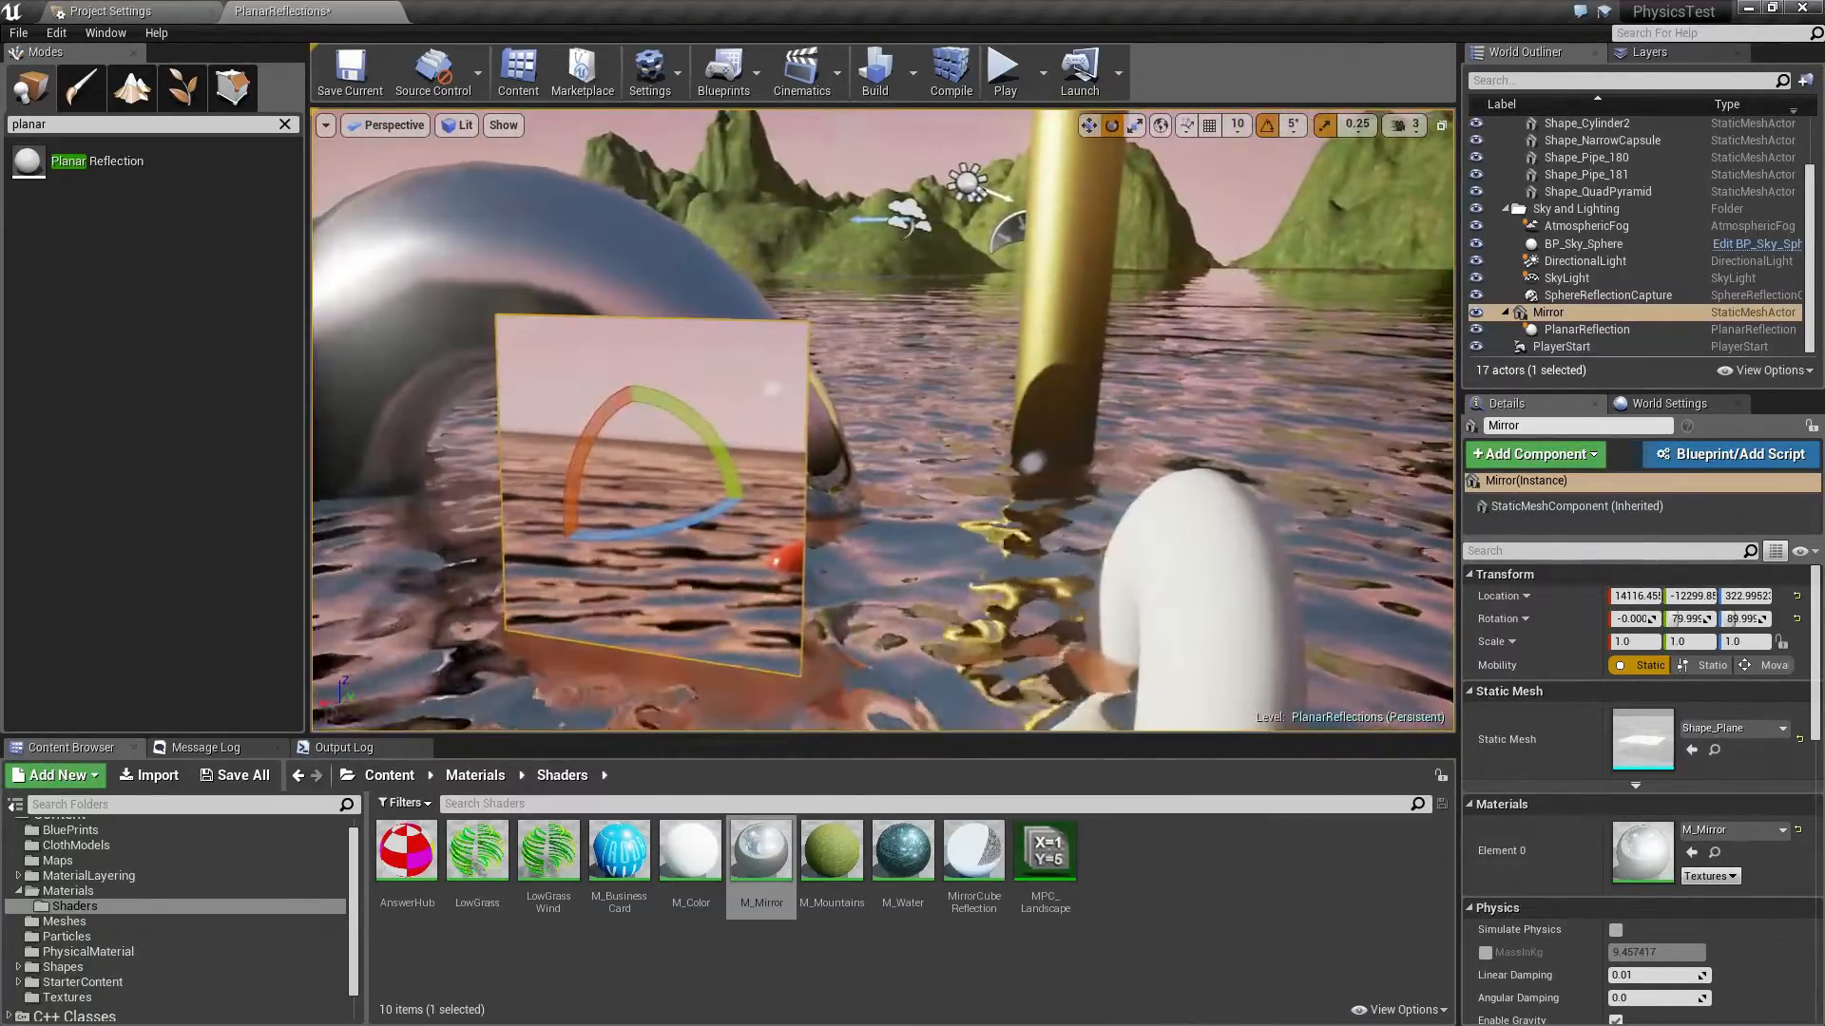
{"action": "key", "text": "a"}
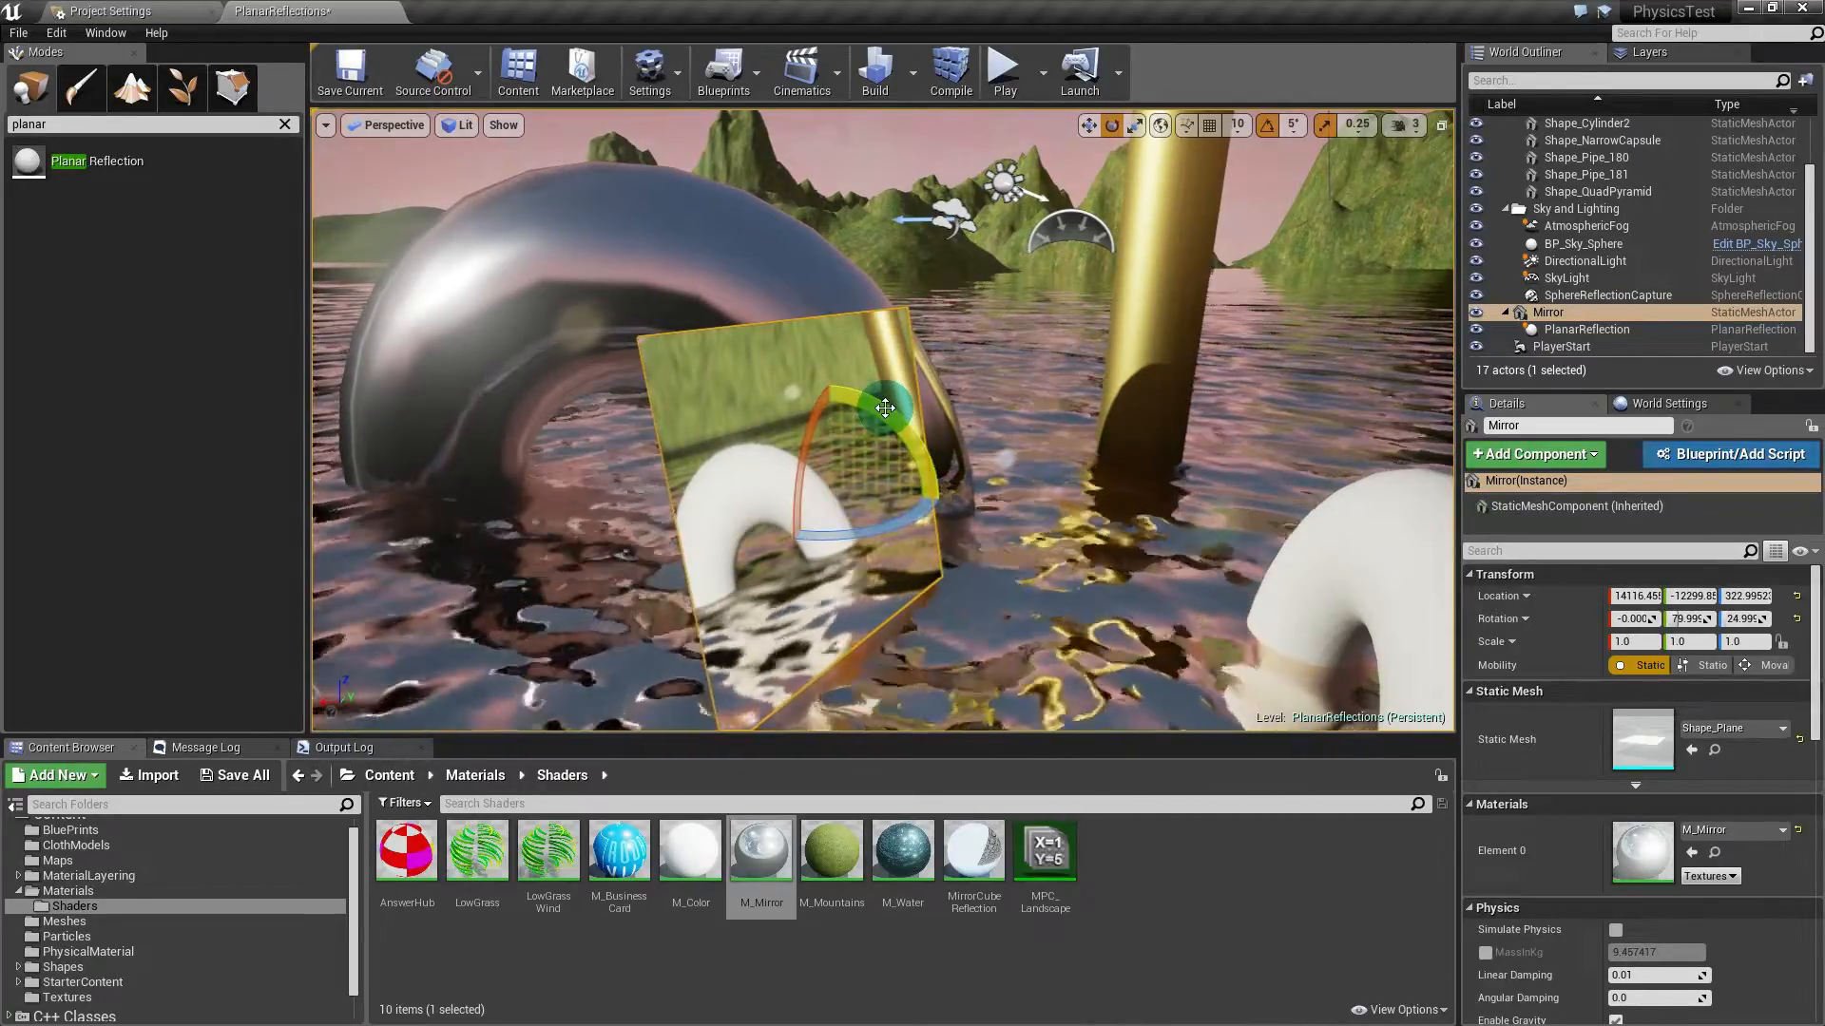
{"action": "left_click_drag", "start_coordinate": [885, 408], "coordinate": [865, 423]}
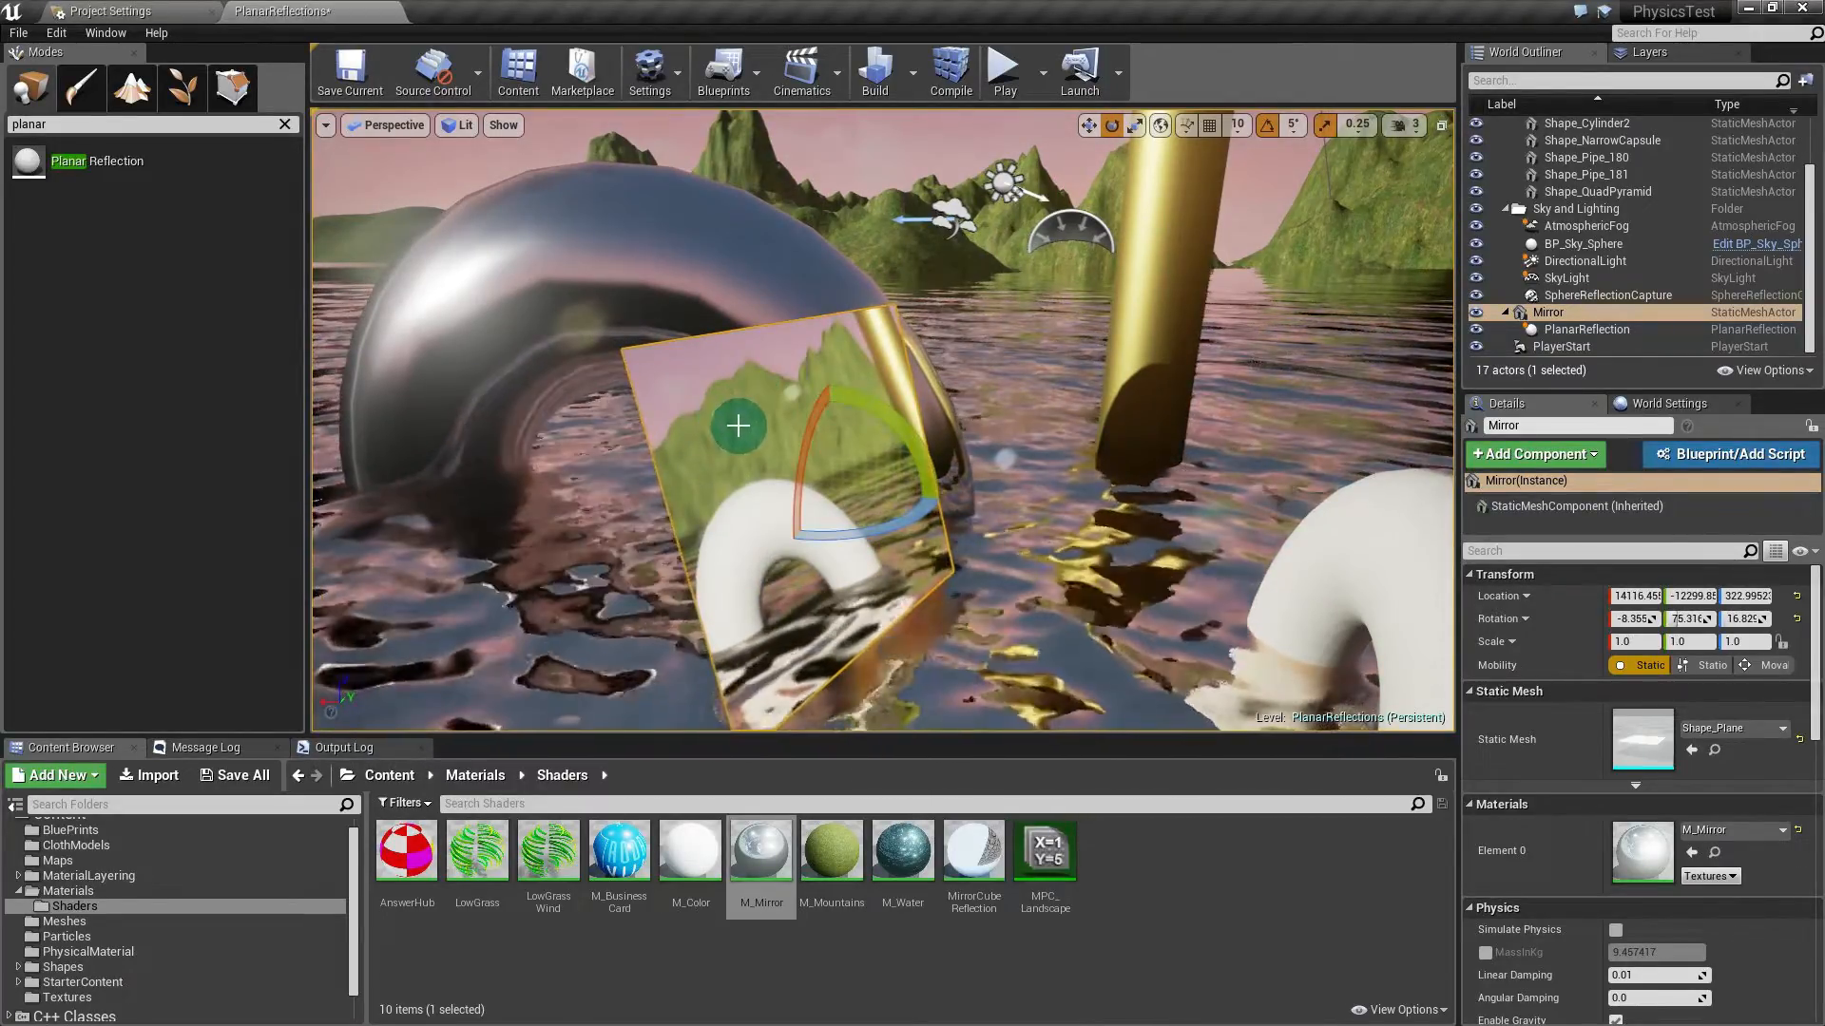
Step: Test a Prefilter Roughness of 0.04 on the PlanarReflection actor and examine the blur in the mirror
{"action": "left_click", "coordinate": [1586, 329]}
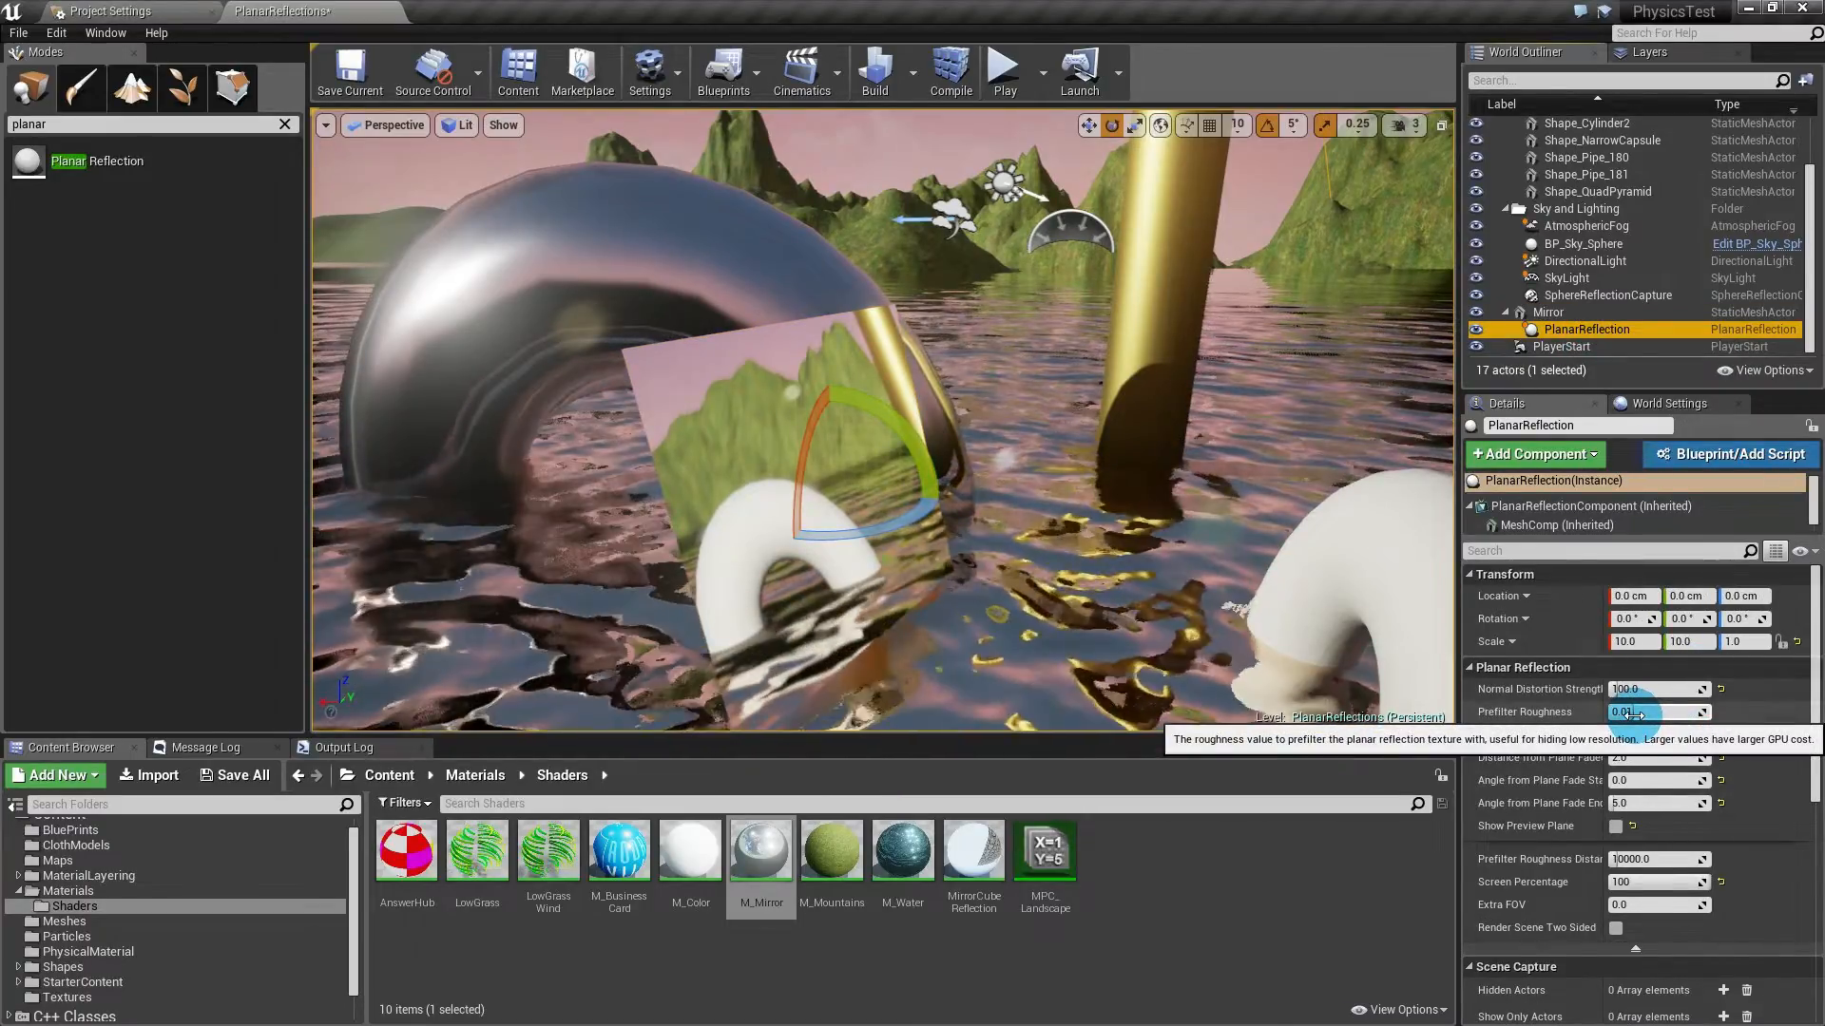
{"action": "left_click_drag", "start_coordinate": [1635, 715], "coordinate": [1659, 715]}
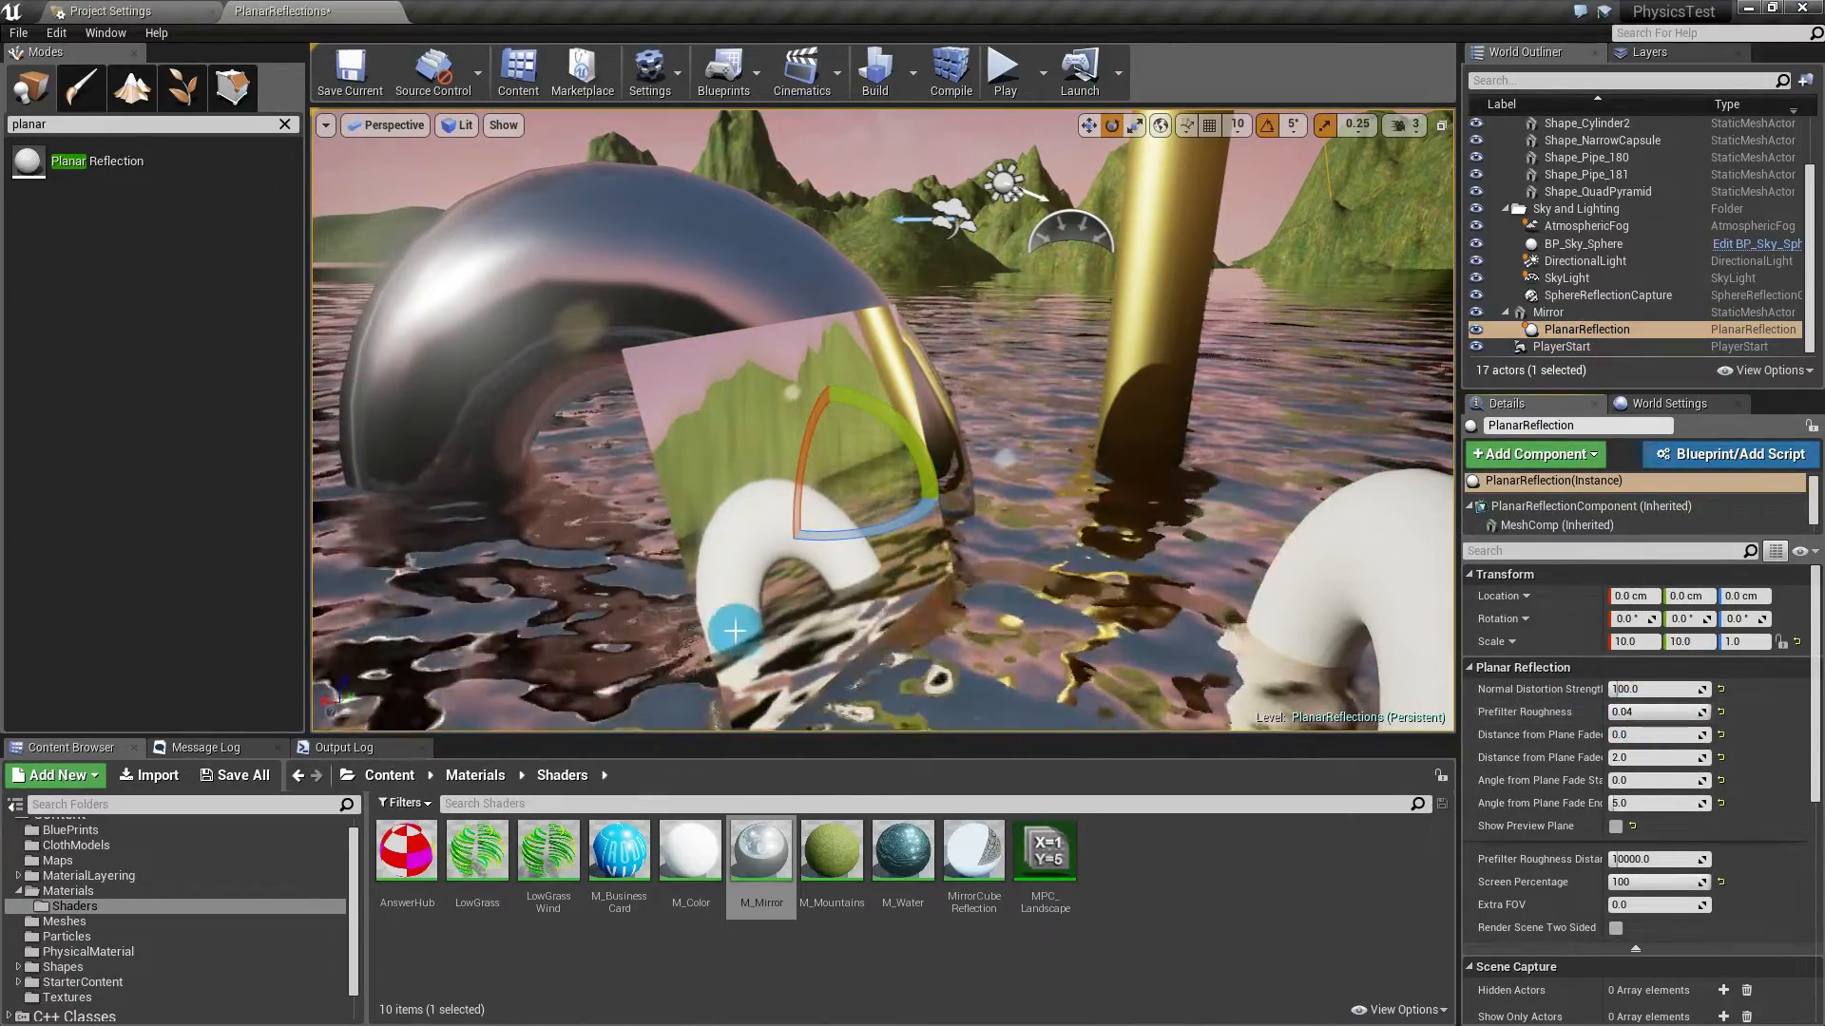
{"action": "mouse_move", "coordinate": [858, 565]}
{"action": "right_mouse_down"}
{"action": "mouse_move", "coordinate": [1173, 603]}
{"action": "mouse_move", "coordinate": [1018, 554]}
{"action": "mouse_move", "coordinate": [842, 537]}
{"action": "right_mouse_up"}
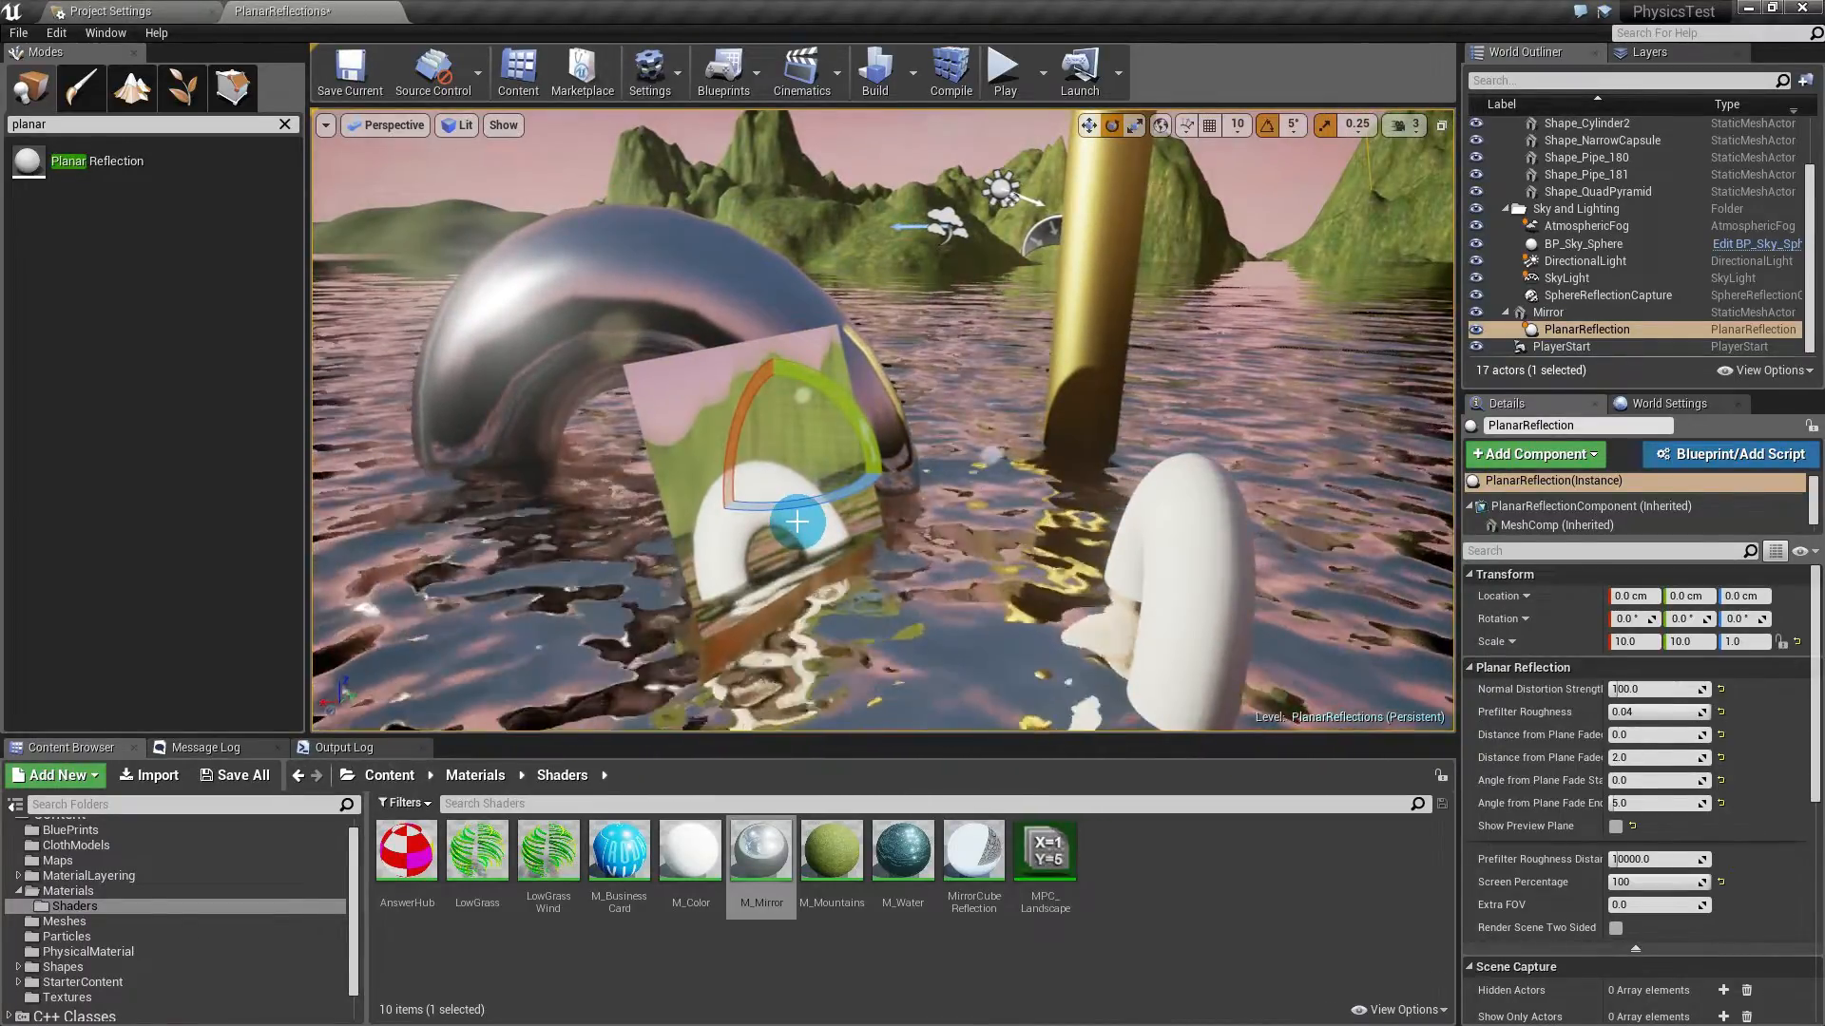
{"action": "key", "text": "w"}
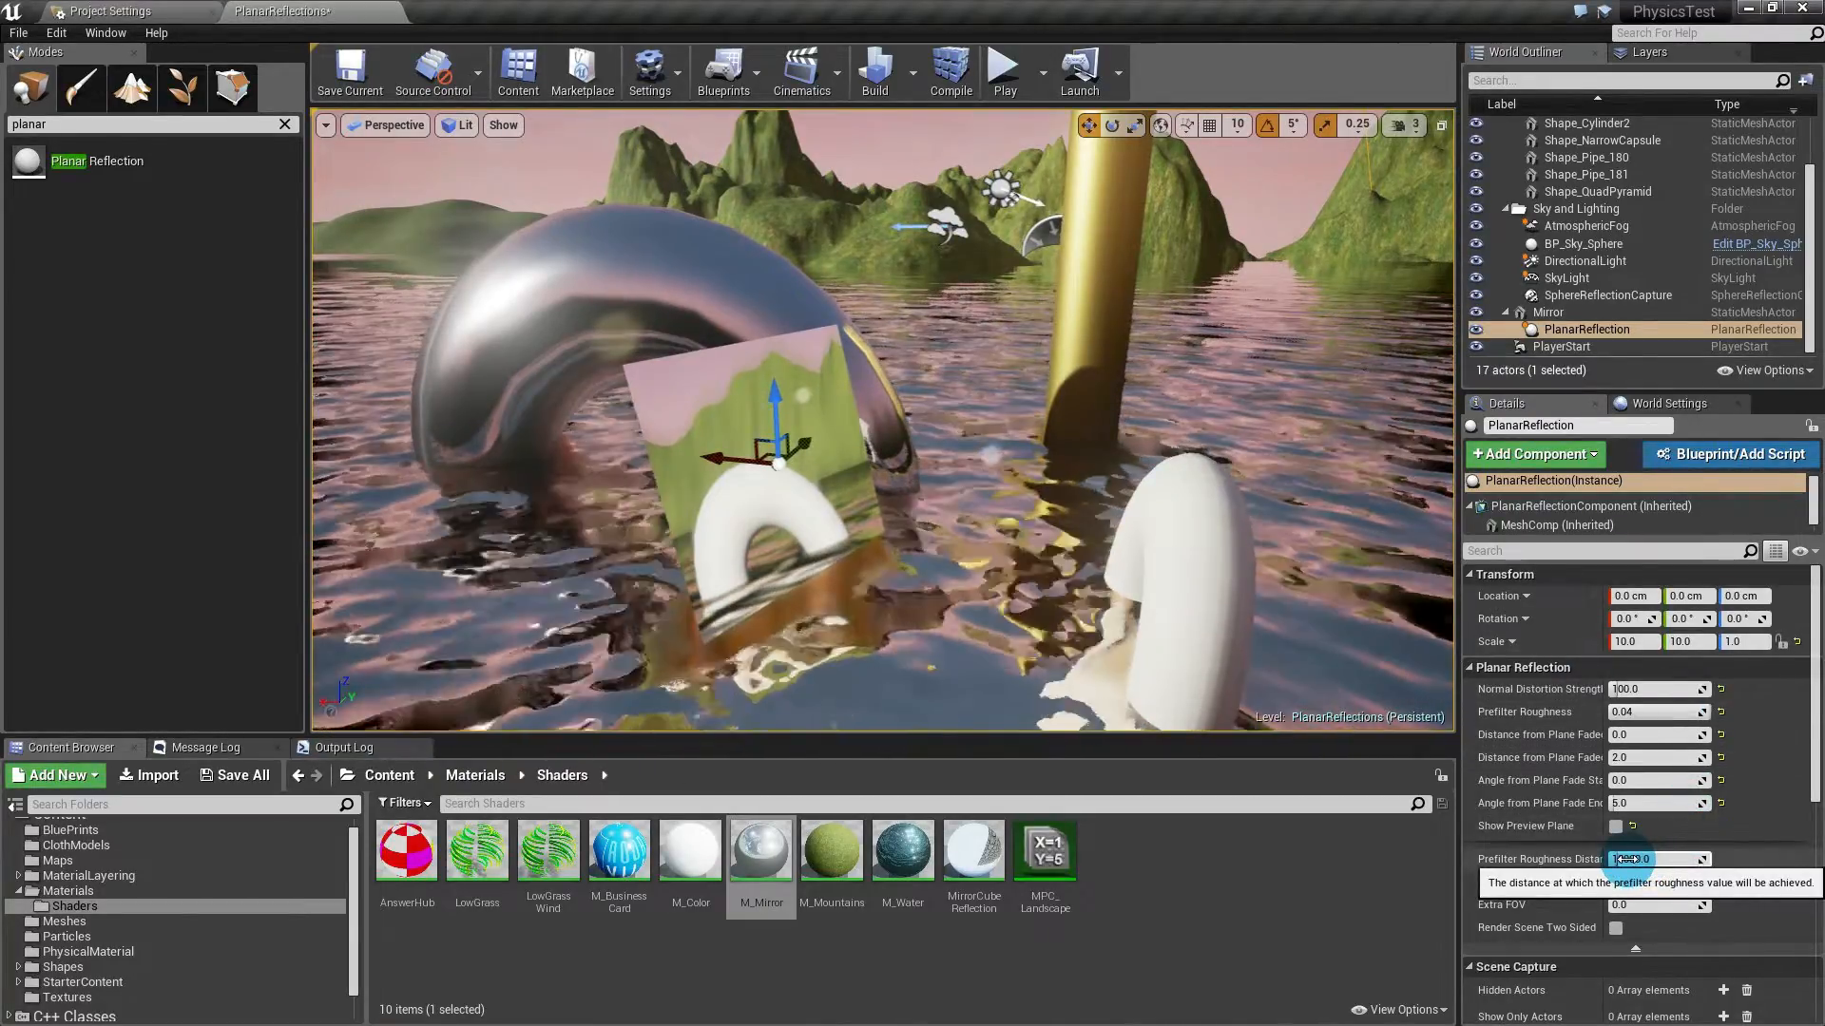
Step: Test a lower Prefilter Roughness Distance, return it to 10000, and reset Prefilter Roughness to its default of 0.01
{"action": "mouse_move", "coordinate": [1641, 858]}
{"action": "left_mouse_down"}
{"action": "mouse_move", "coordinate": [1702, 859]}
{"action": "mouse_move", "coordinate": [1610, 859]}
{"action": "left_mouse_up"}
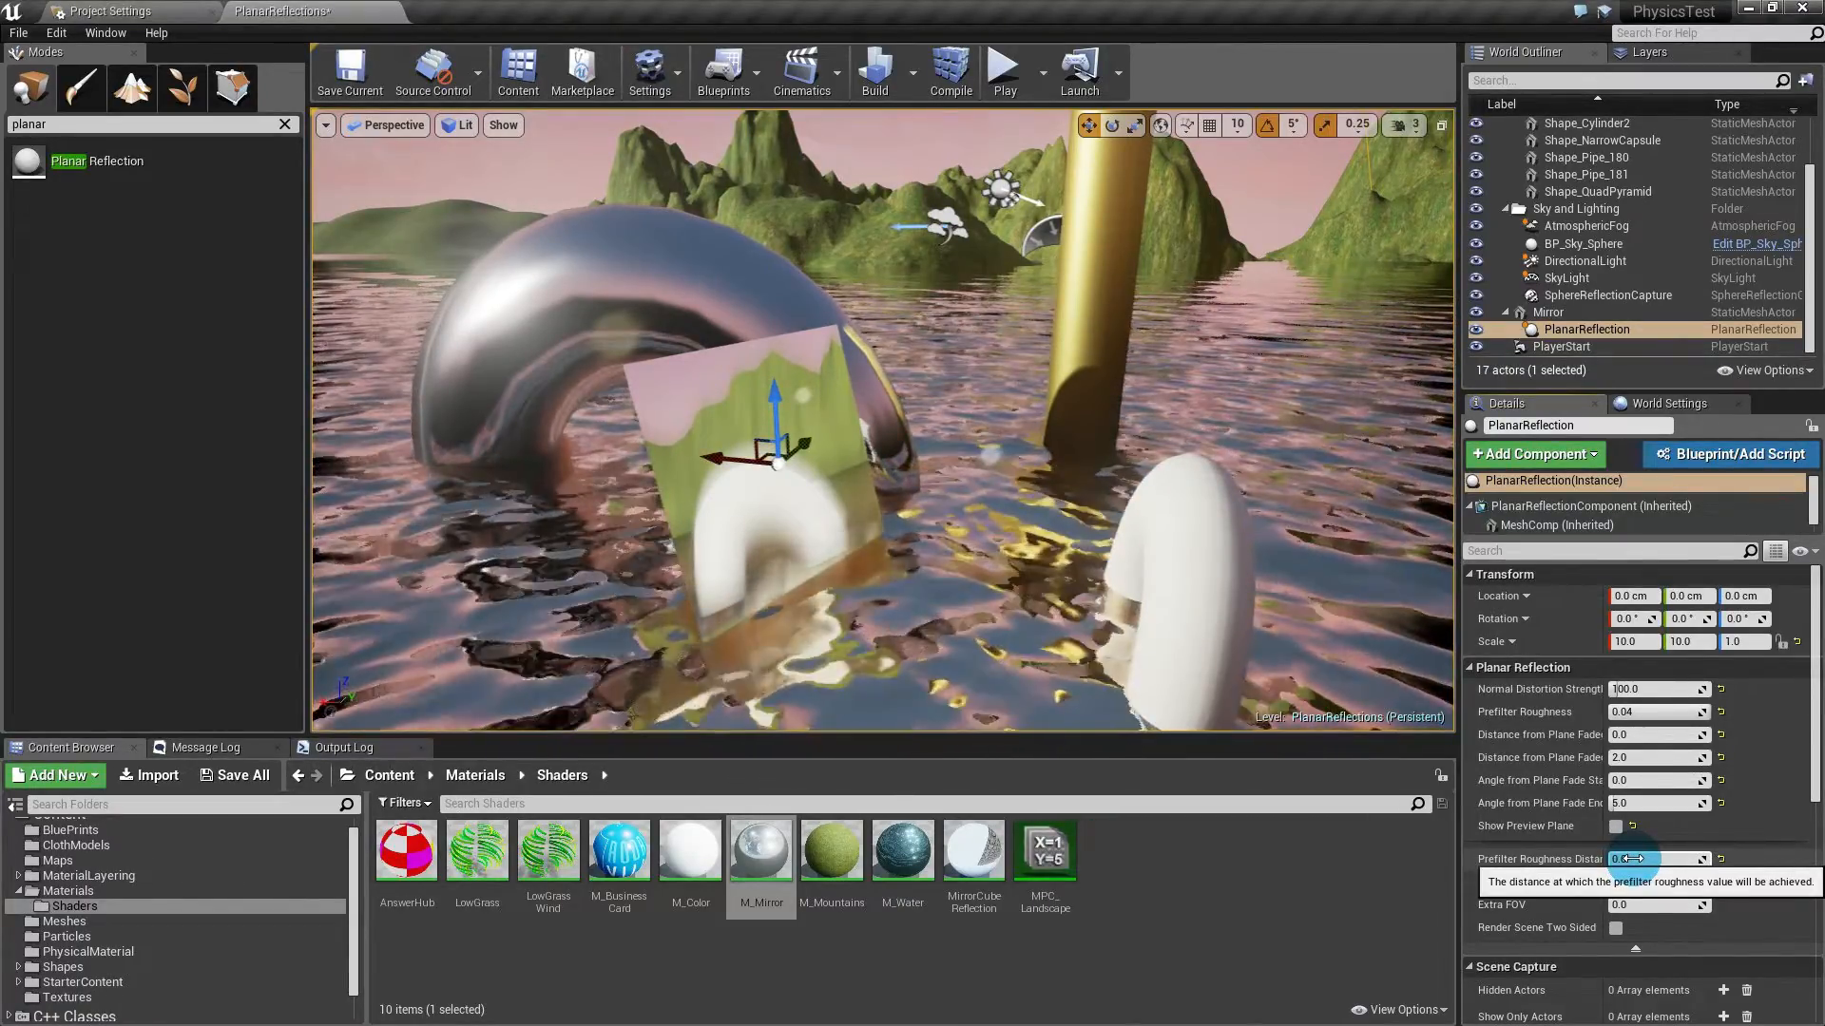
{"action": "left_click_drag", "start_coordinate": [1629, 859], "coordinate": [1673, 859]}
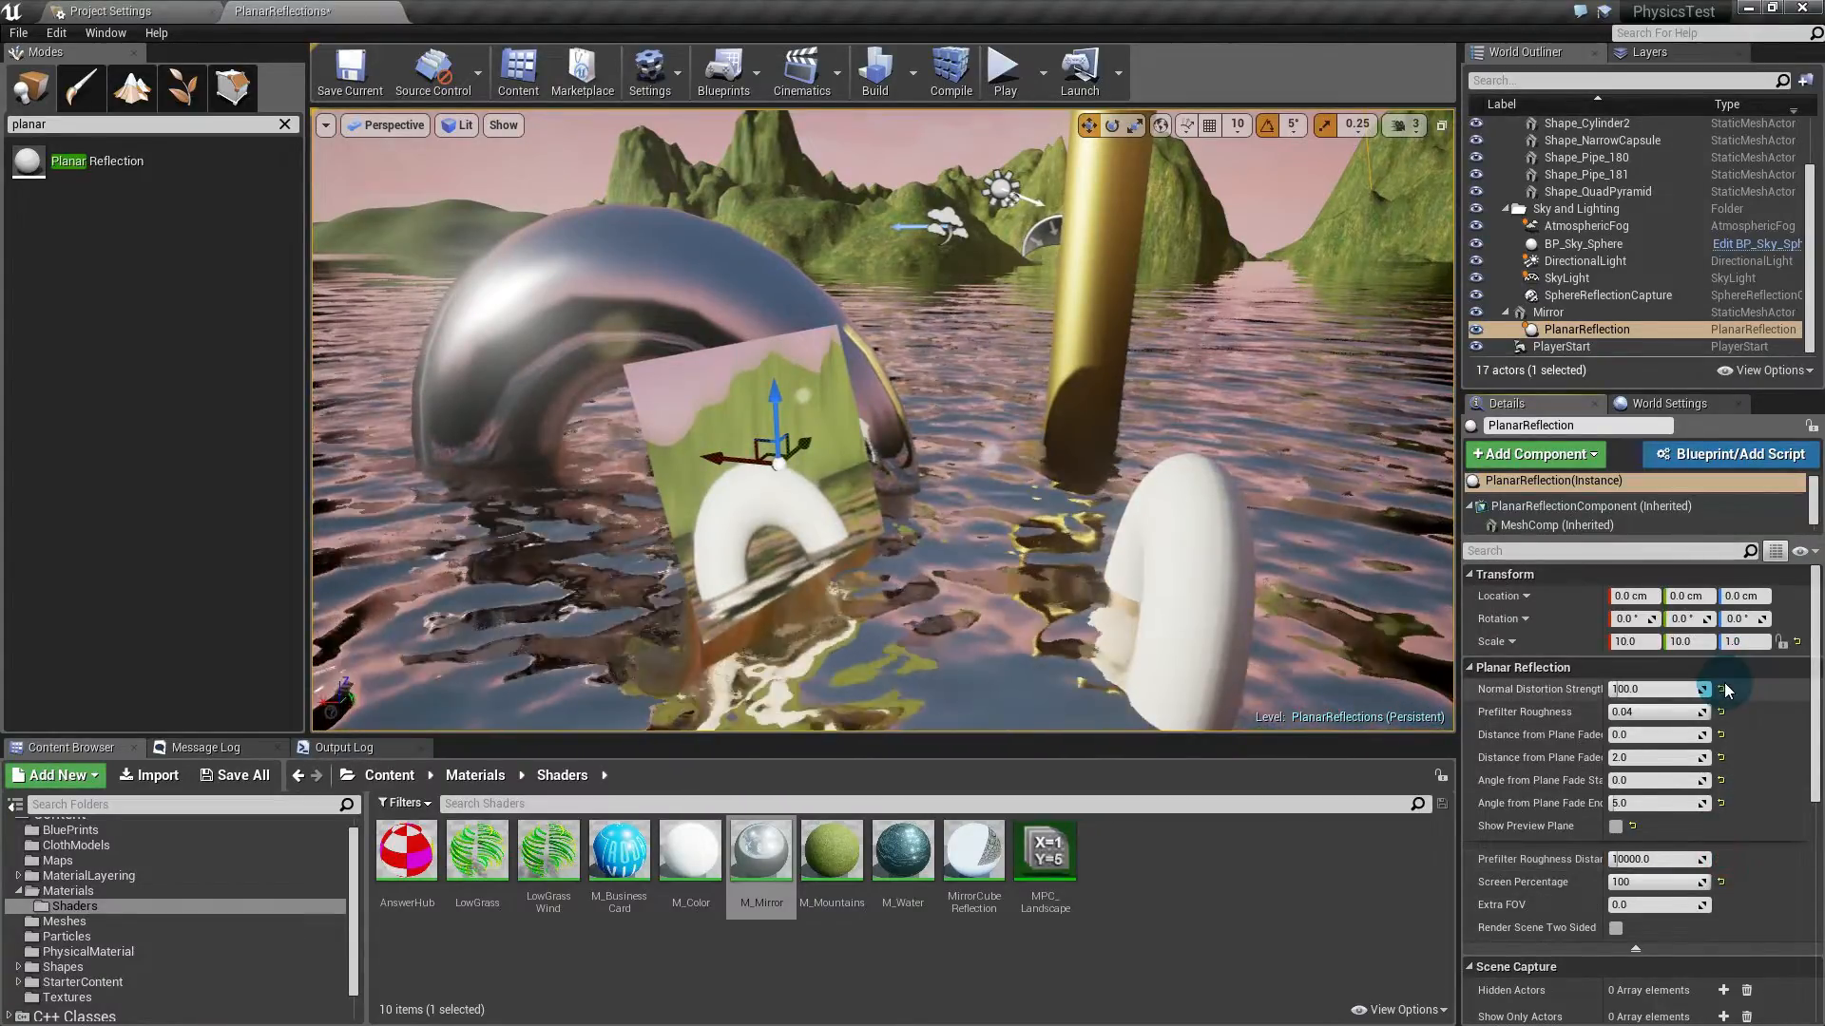
{"action": "left_click", "coordinate": [1720, 712]}
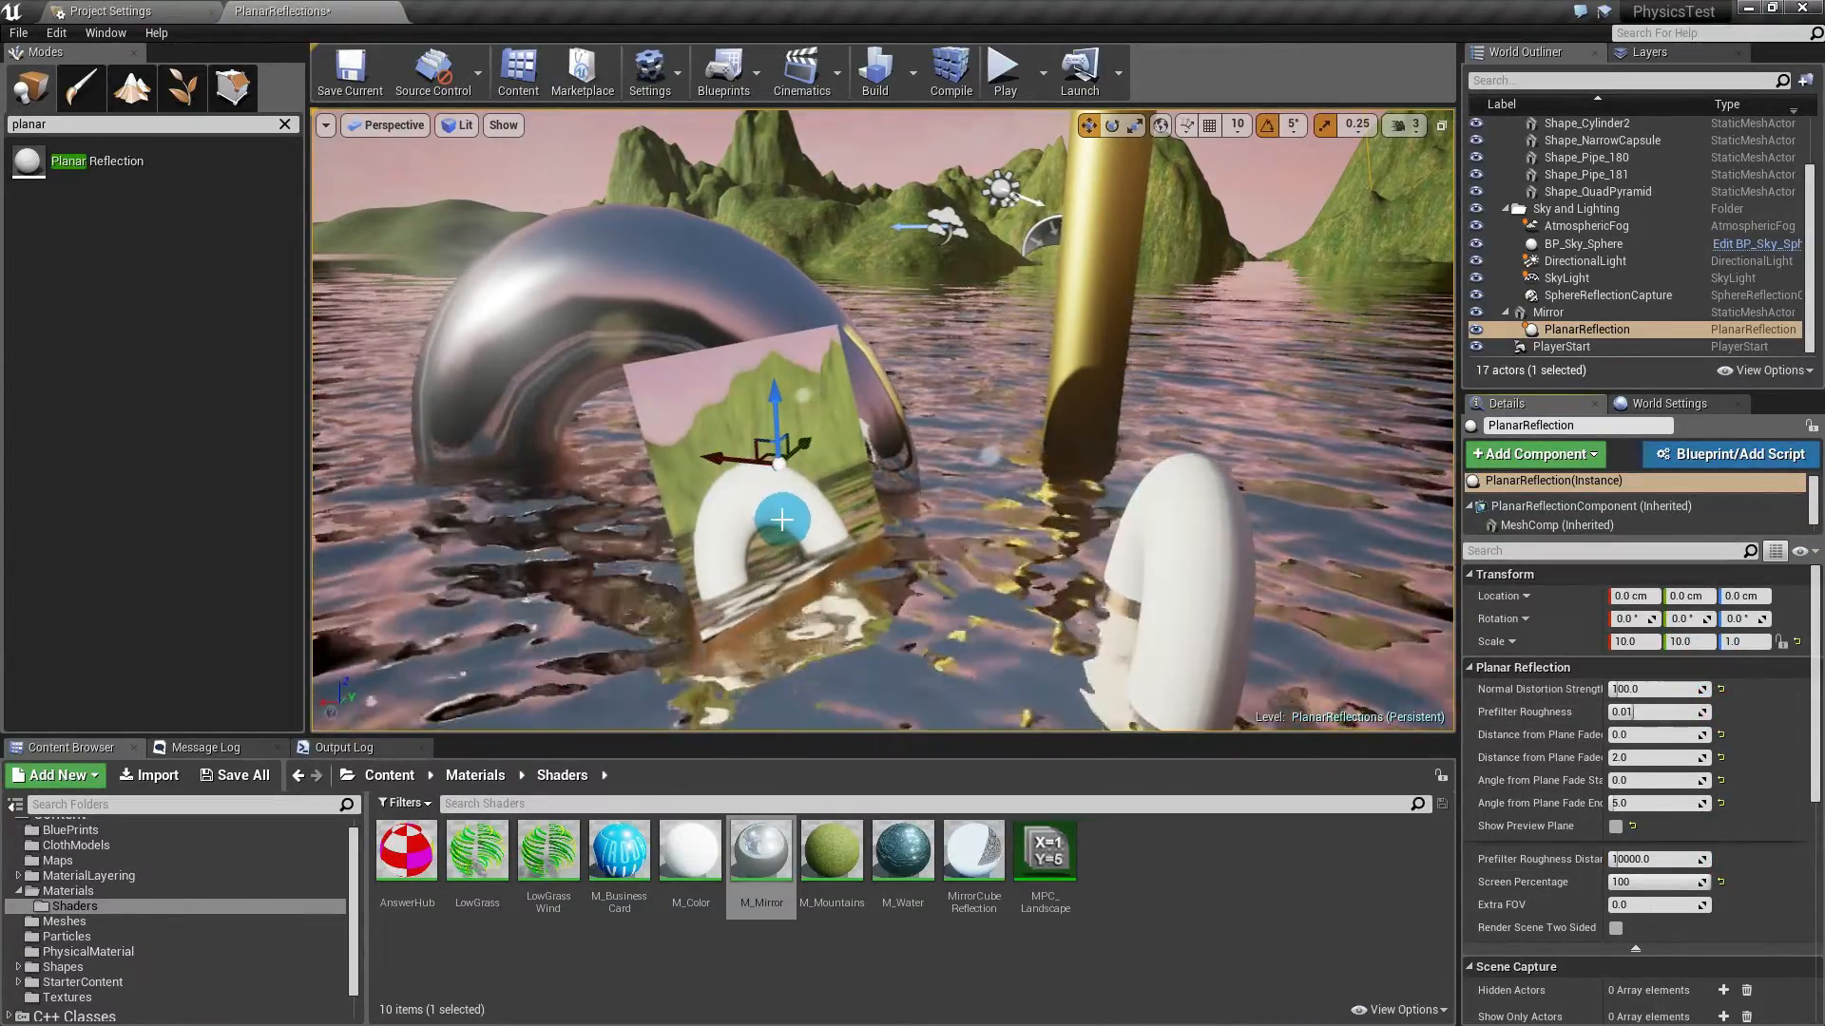
Step: Undo the PlanarReflection's rotation and rotate the Mirror instead to about 77.7° in X, 85.7° in Y and 87.3° in Z
{"action": "right_click_drag", "start_coordinate": [782, 520], "coordinate": [782, 520]}
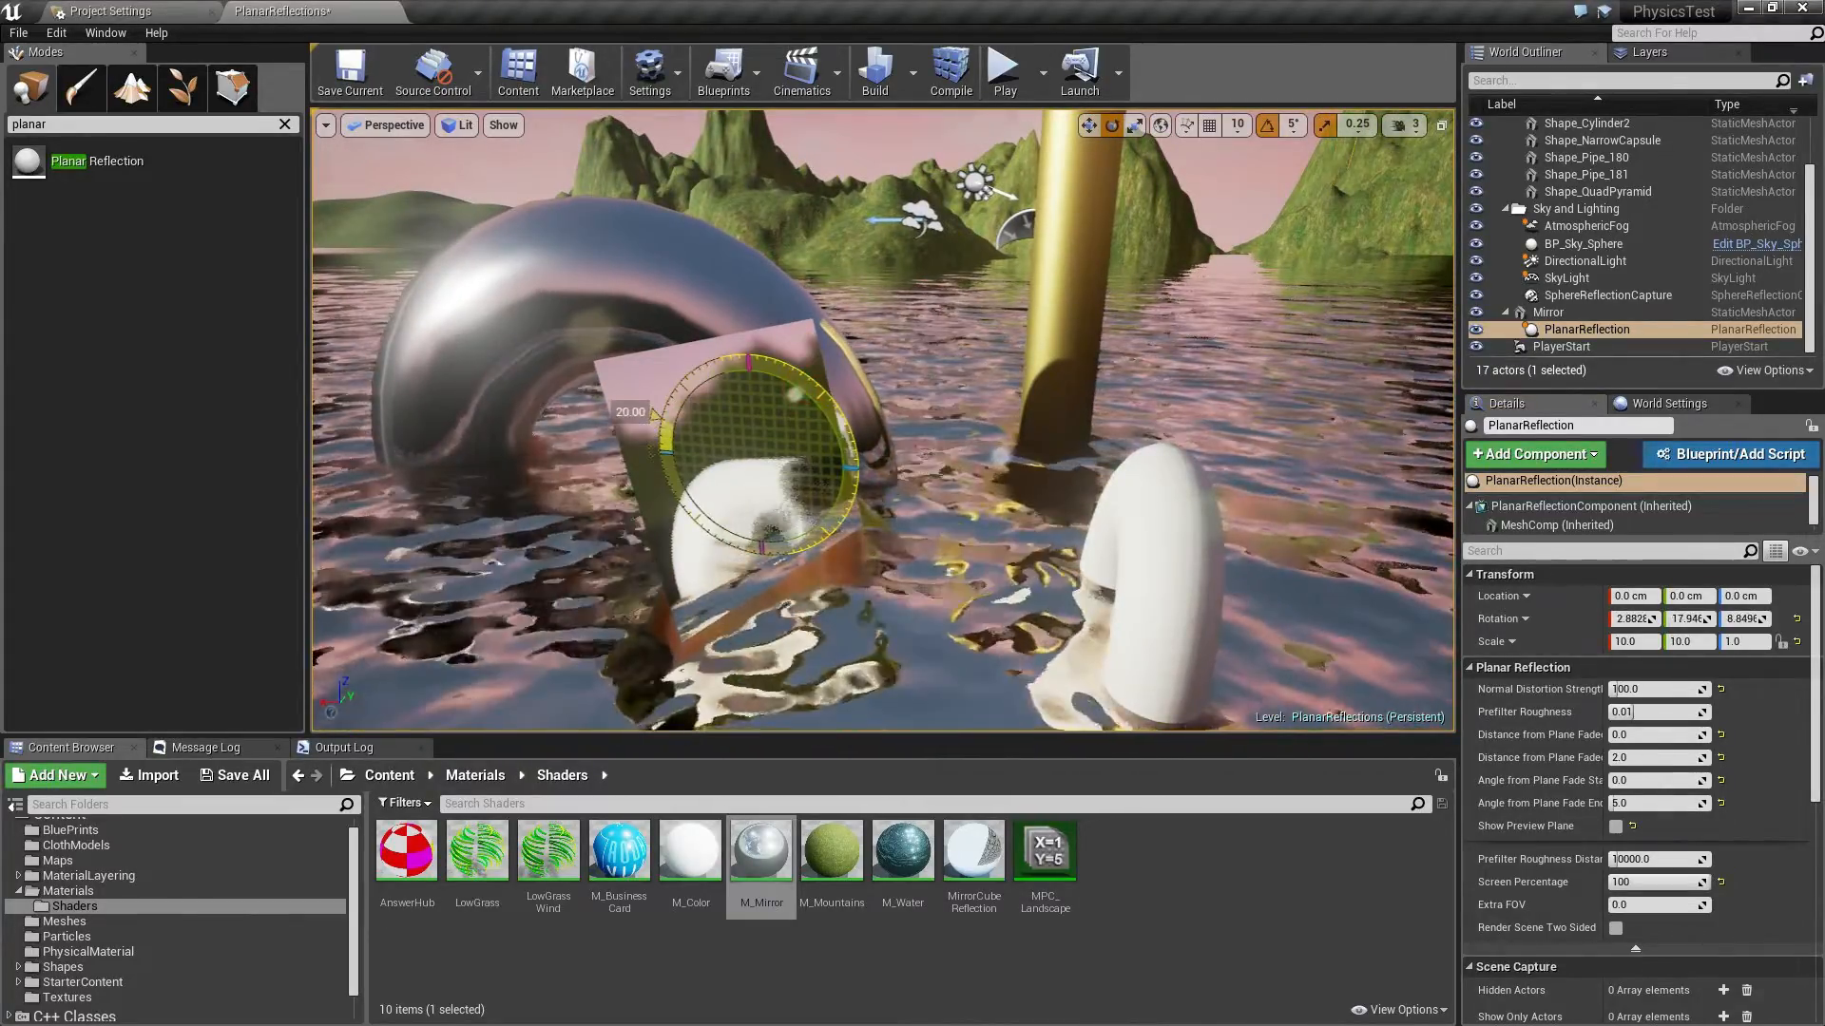
{"action": "key", "text": "ctrl+z"}
{"action": "left_click", "coordinate": [1549, 313]}
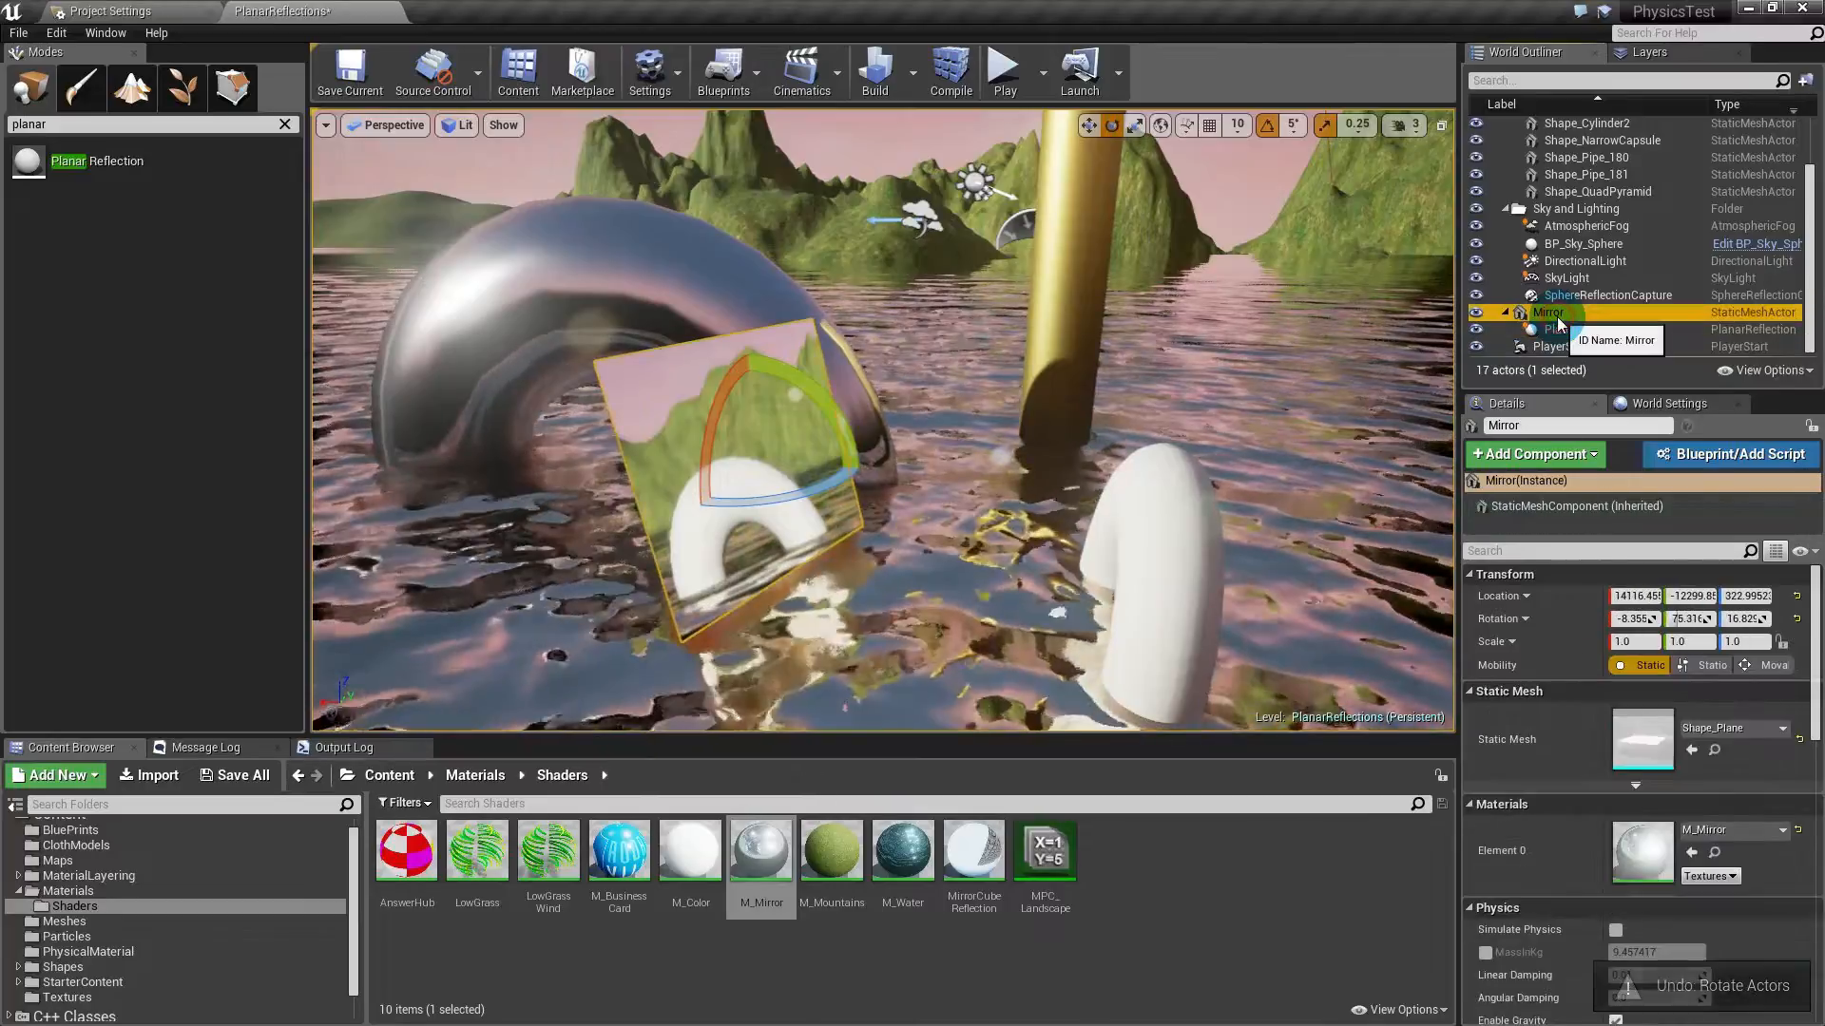
{"action": "left_click_drag", "start_coordinate": [799, 373], "coordinate": [798, 376]}
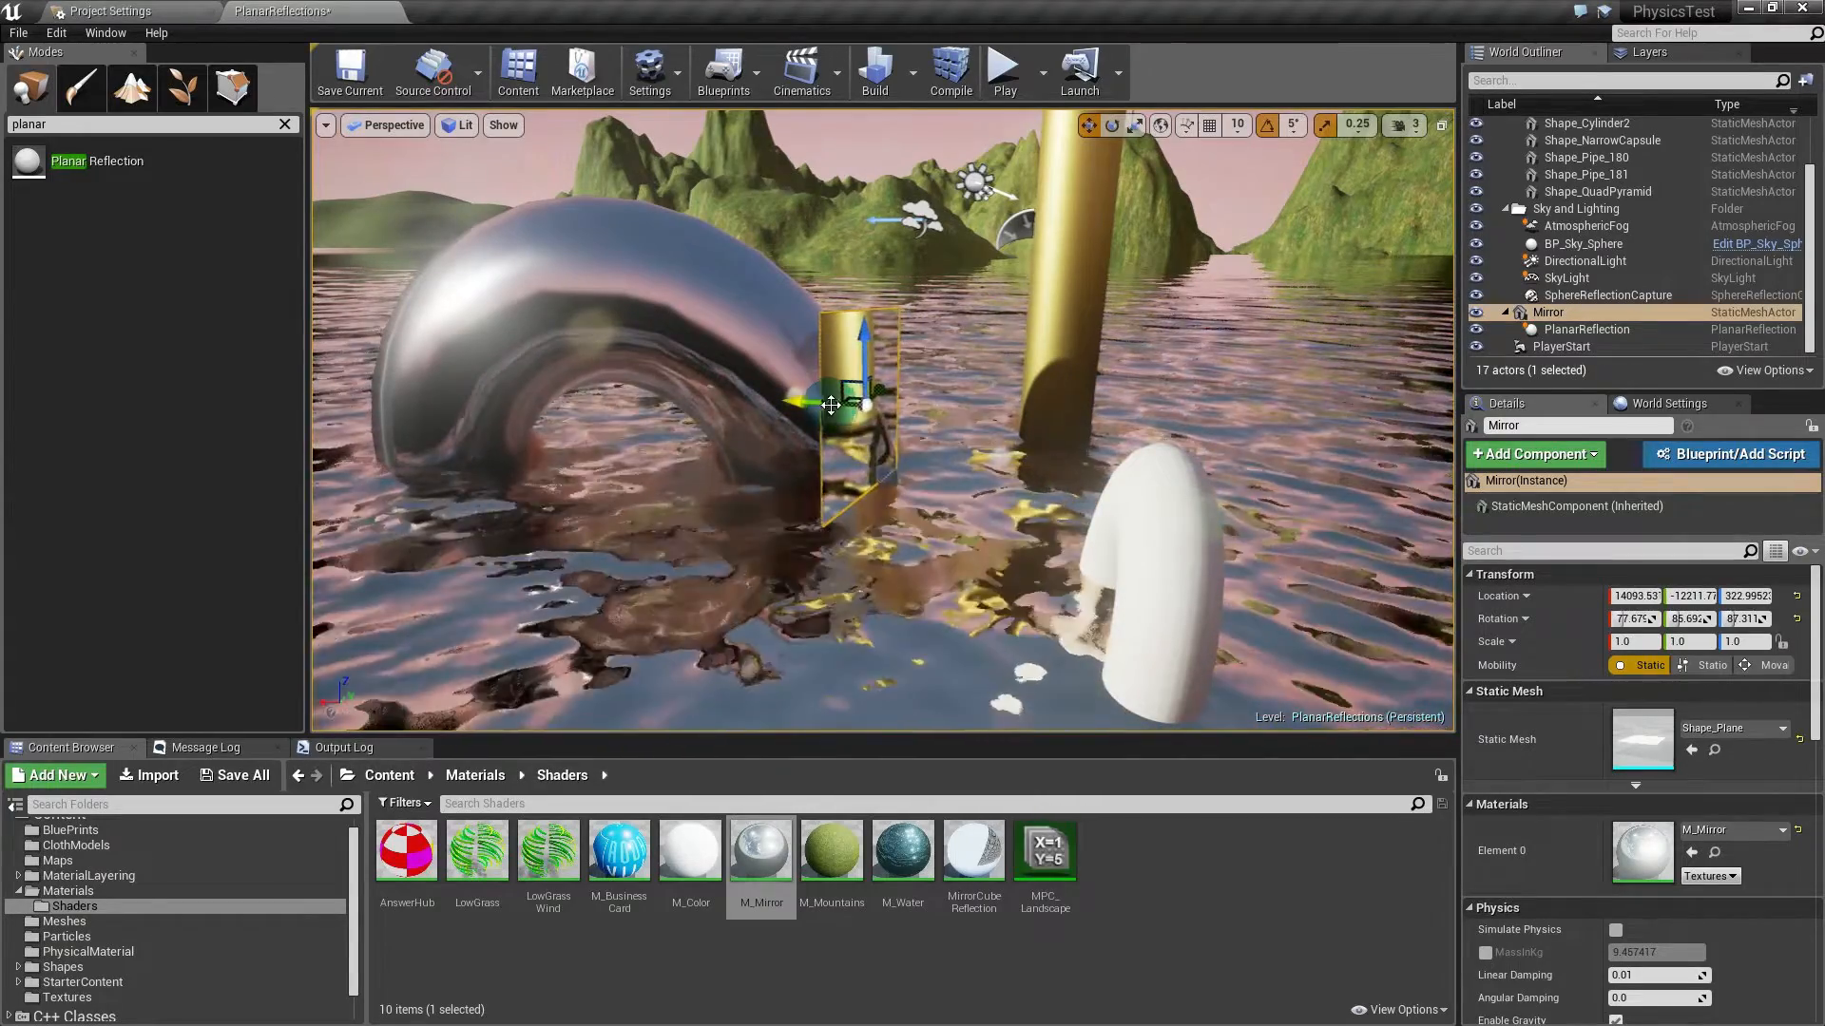
Step: Move the Mirror in front of the large metallic ring, to about X 14121 and Y -12272
{"action": "right_click_drag", "start_coordinate": [831, 405], "coordinate": [944, 423]}
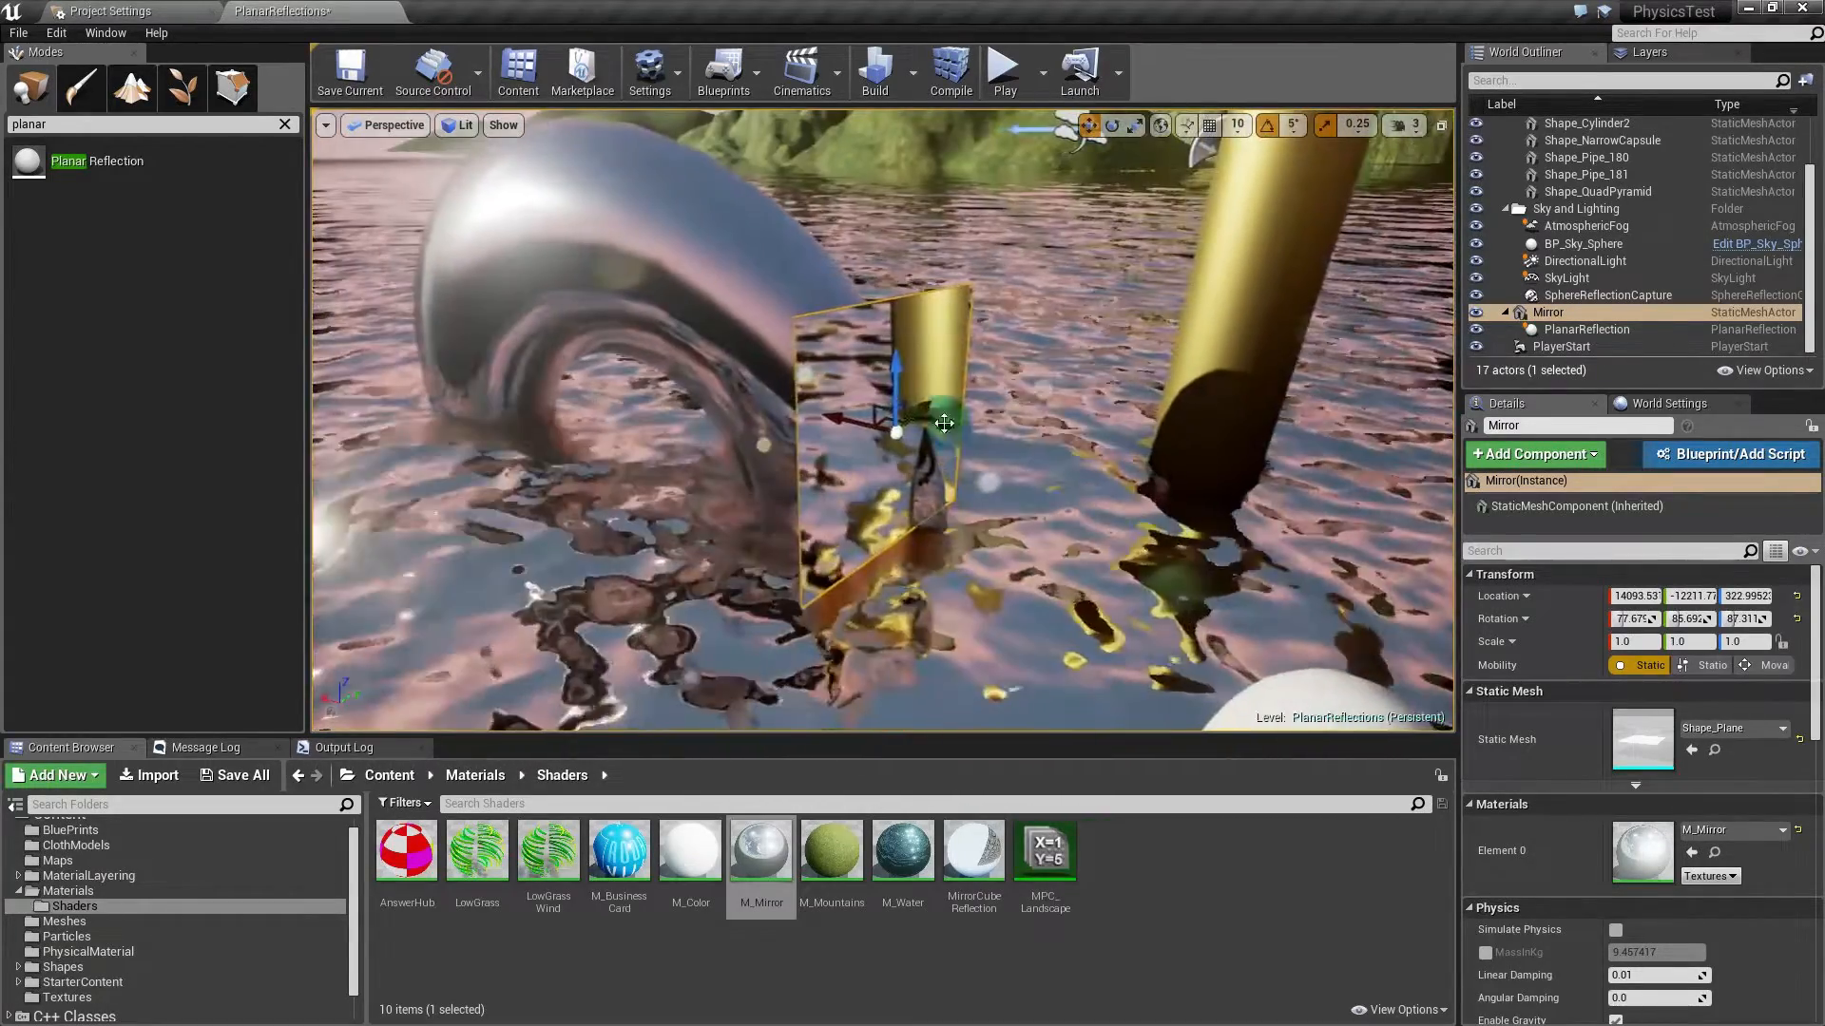
{"action": "left_click_drag", "start_coordinate": [889, 419], "coordinate": [729, 473]}
{"action": "right_click_drag", "start_coordinate": [729, 487], "coordinate": [762, 502]}
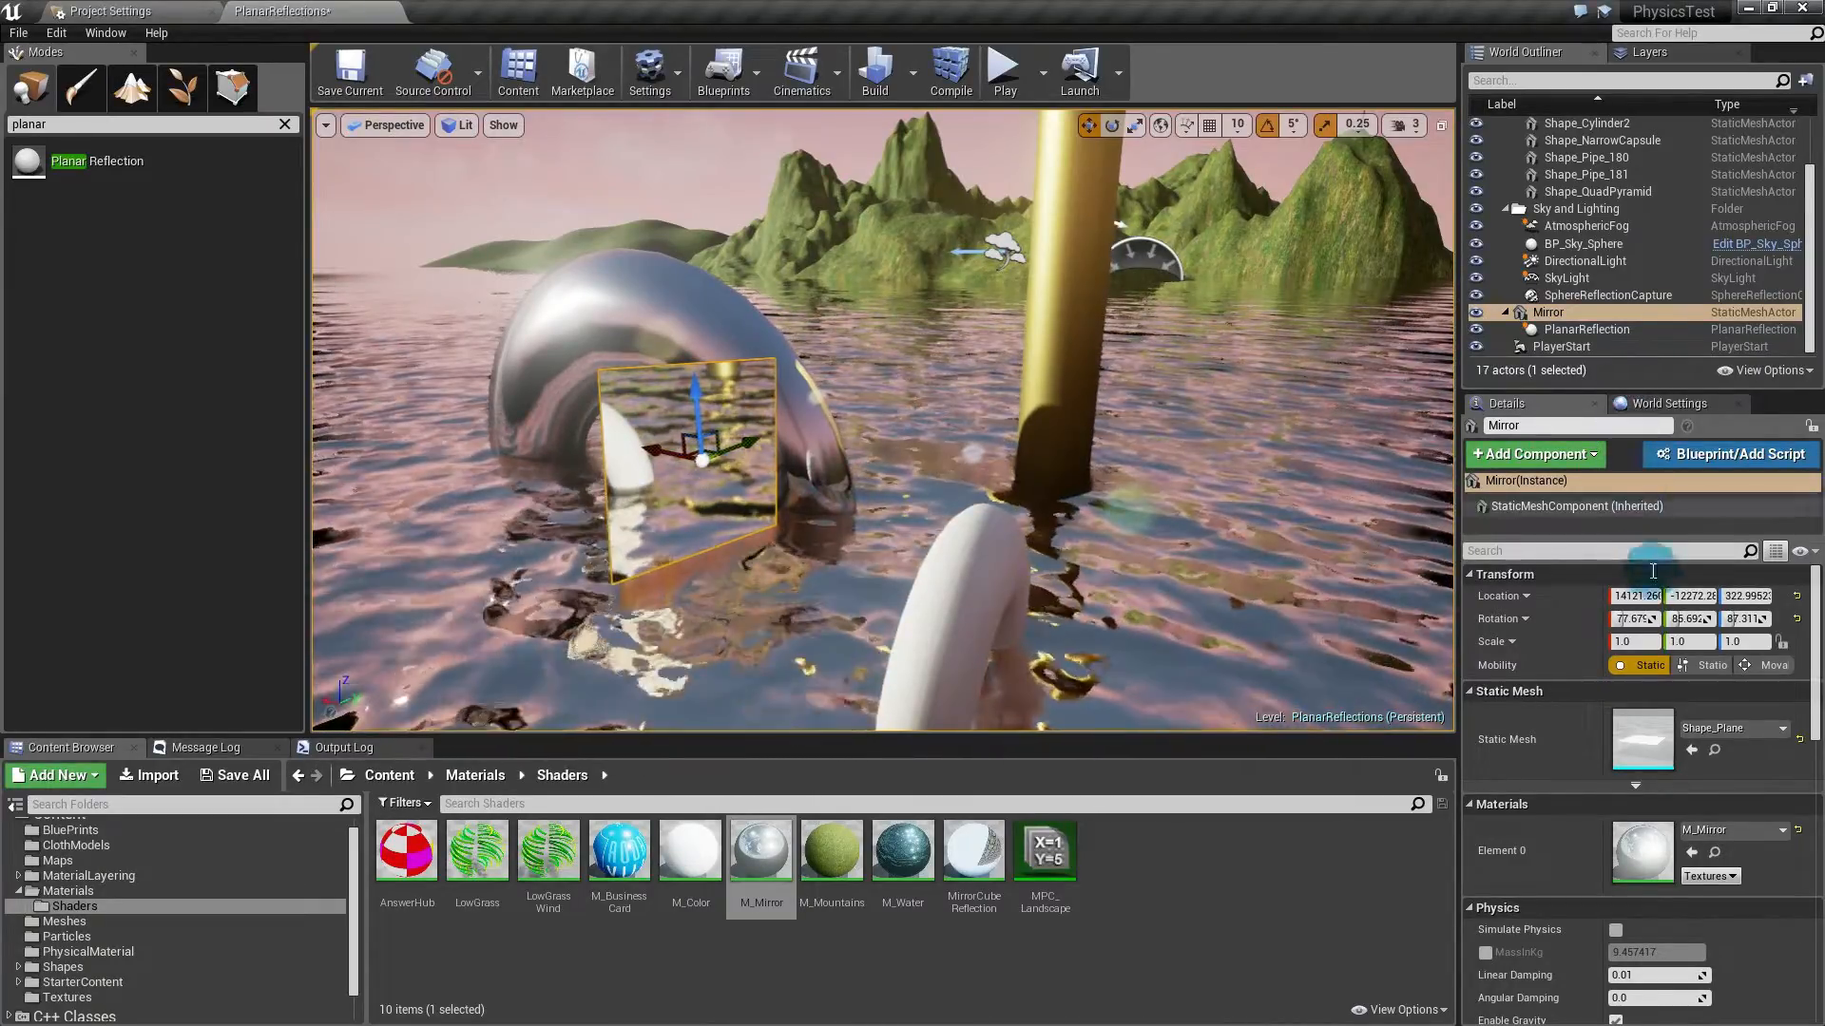
Step: Set the Mirror's scale to 2 in X and Y and 1 in Z, with its mobility set to Movable
{"action": "left_click", "coordinate": [1644, 642]}
{"action": "type", "text": "2"}
{"action": "key", "text": "Tab"}
{"action": "type", "text": "2"}
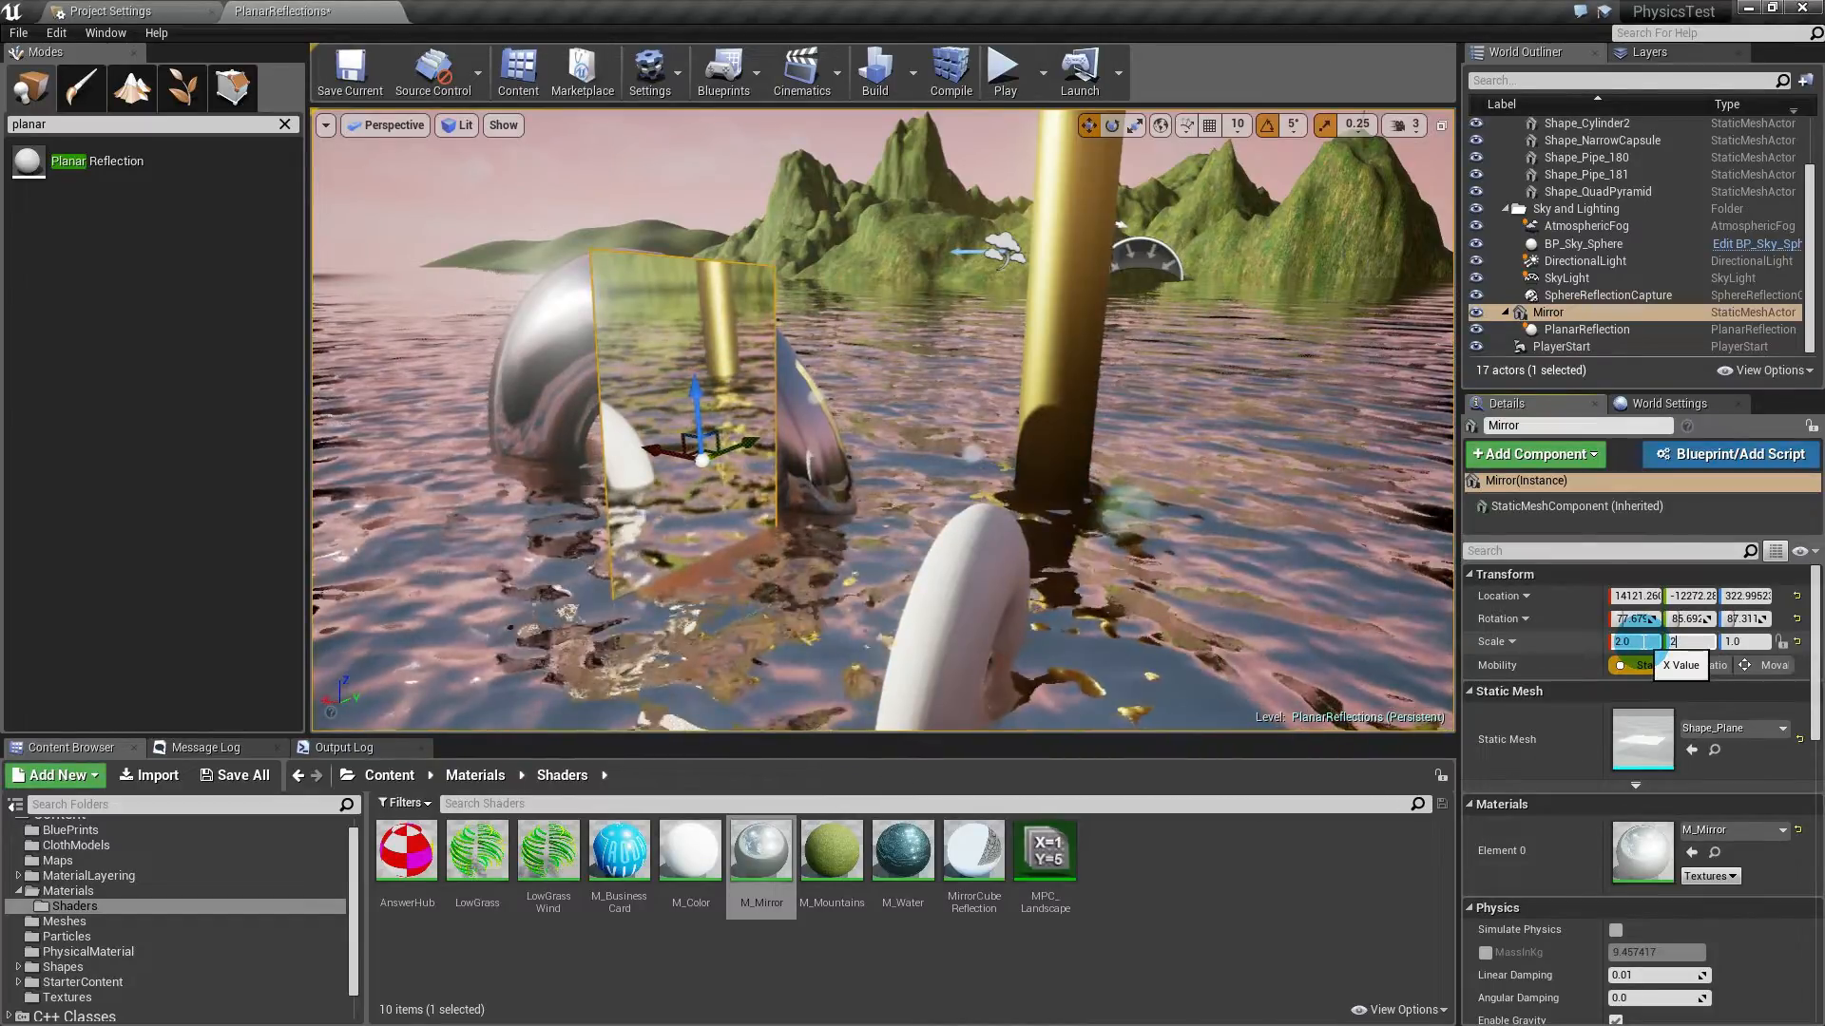
{"action": "key", "text": "Tab"}
{"action": "type", "text": "2"}
{"action": "key", "text": "Return"}
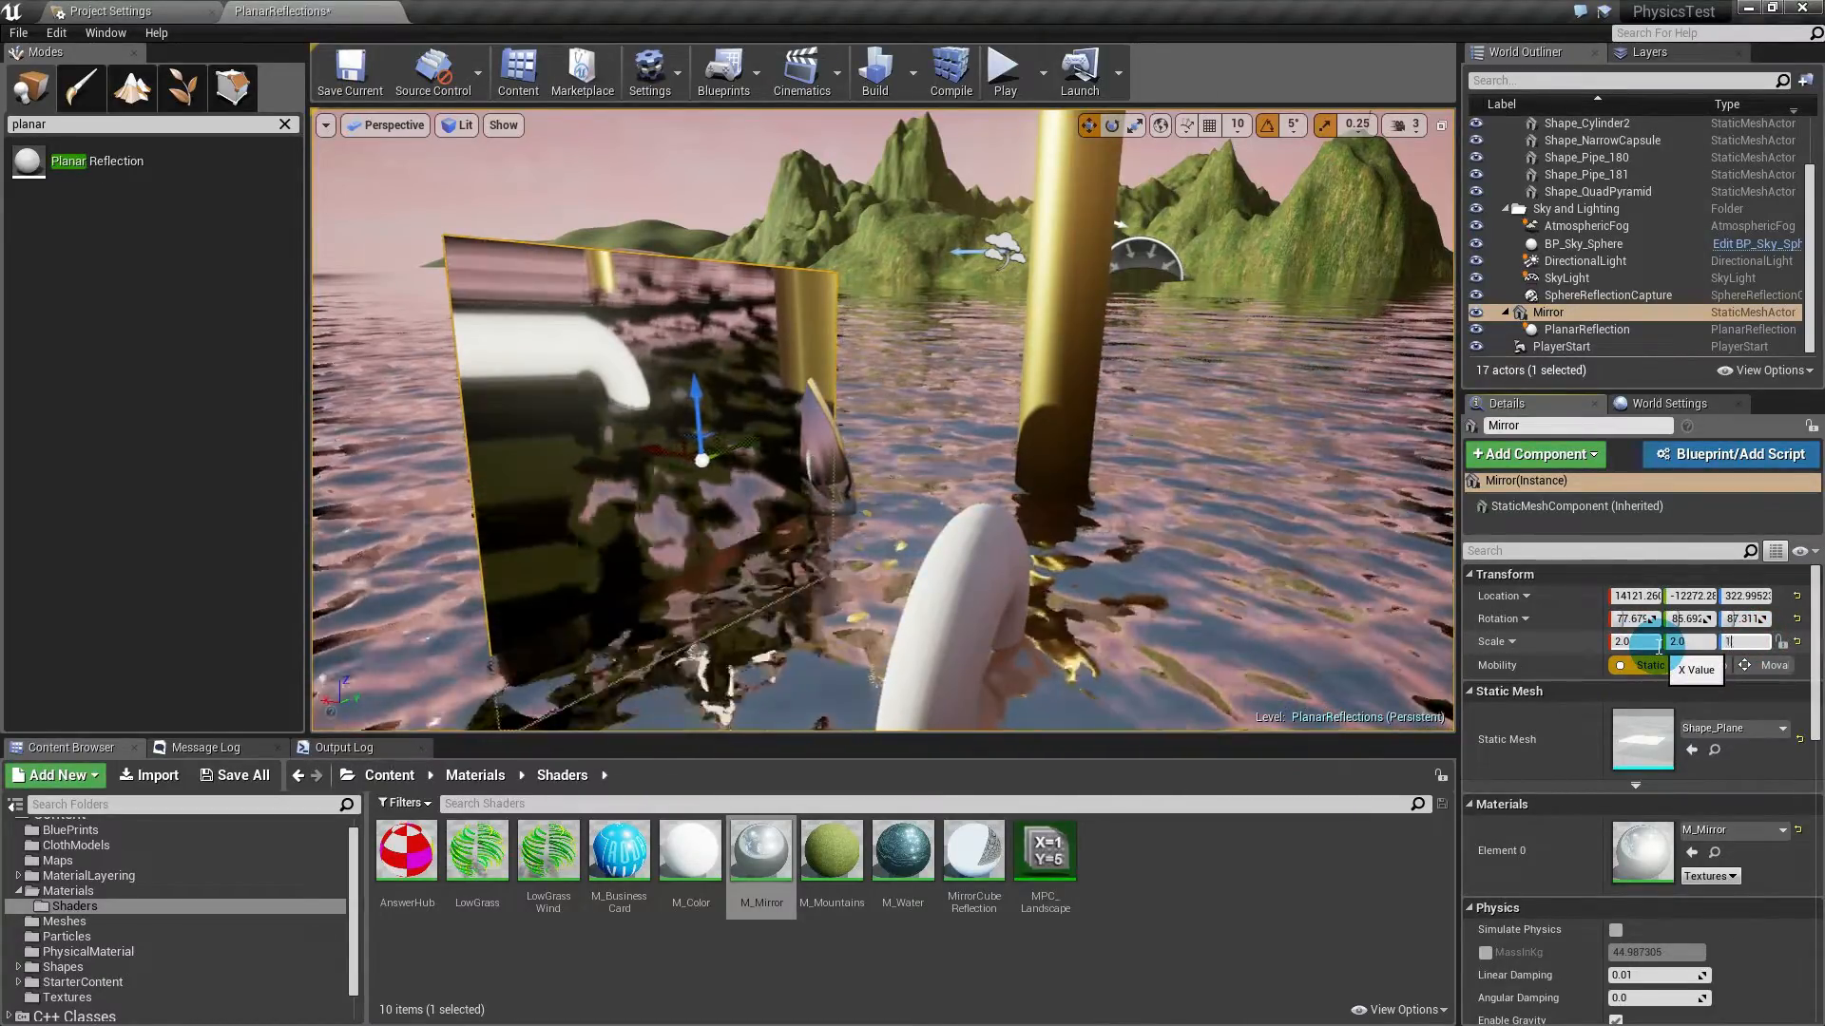
{"action": "type", "text": "1"}
{"action": "key", "text": "Return"}
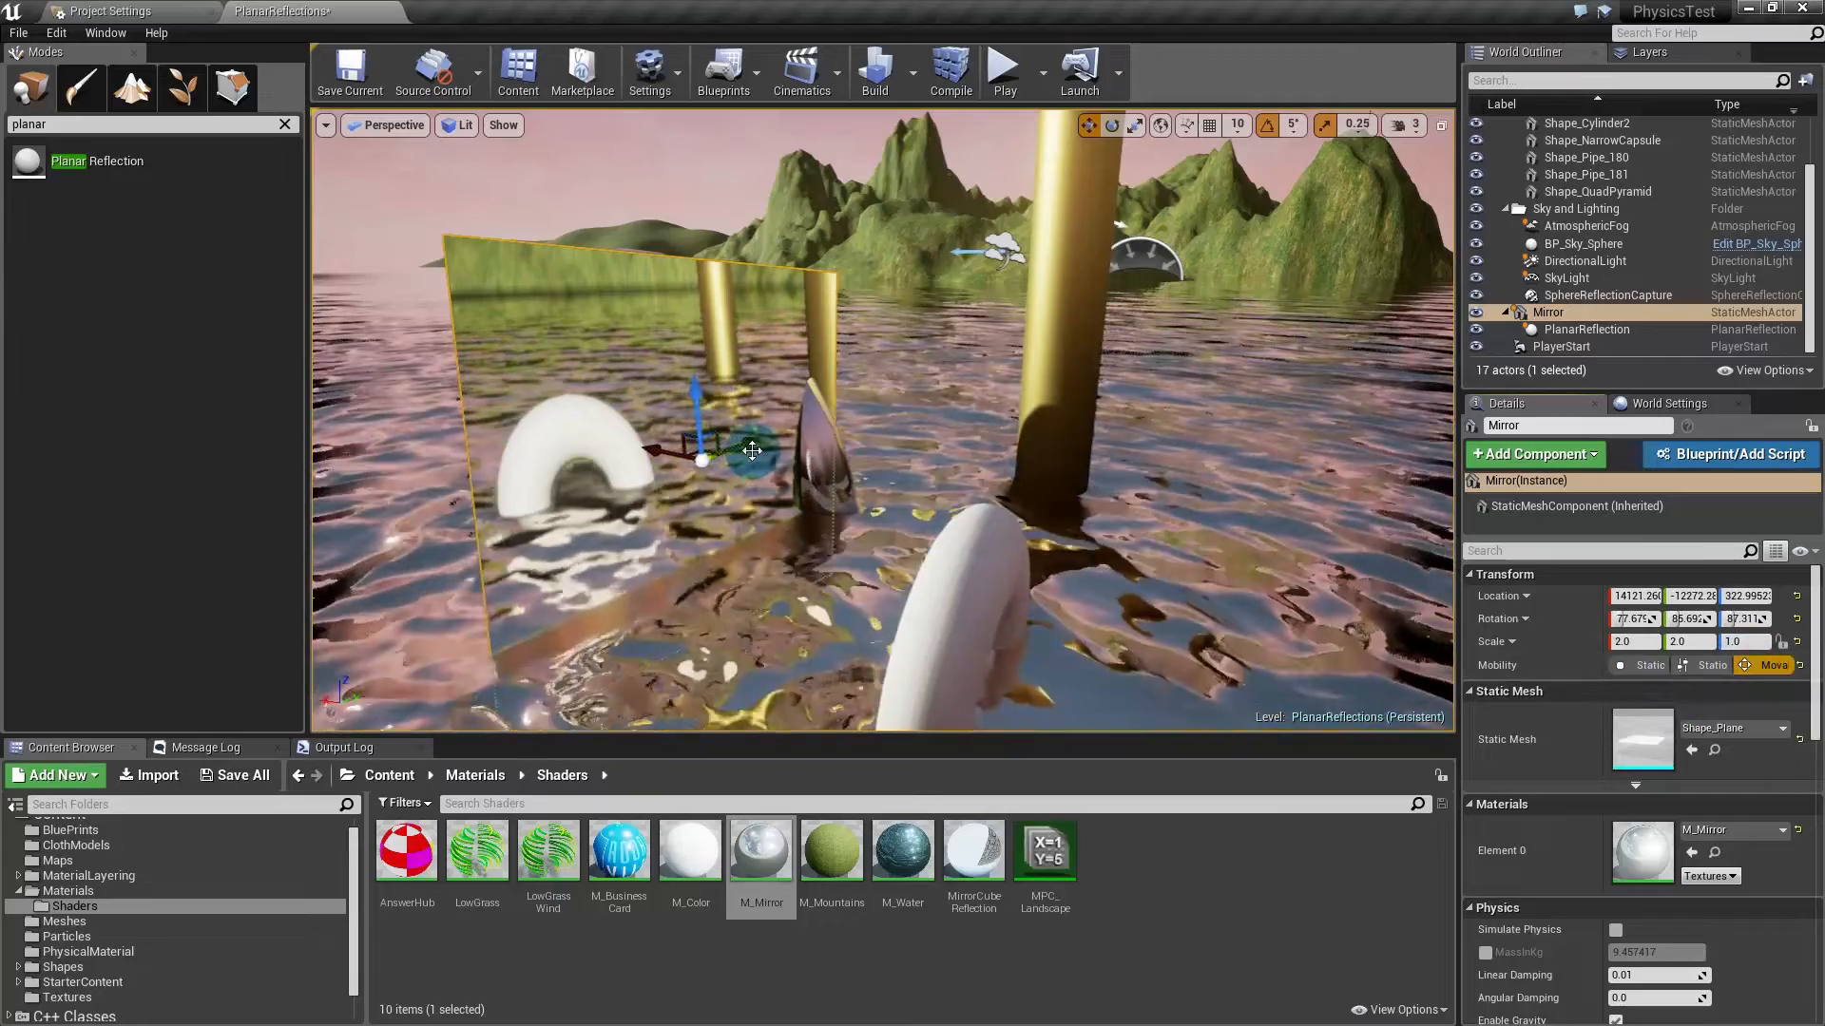
Step: Raise the Mirror to about Z 402 and shift it along X to about 14202
{"action": "left_click_drag", "start_coordinate": [698, 401], "coordinate": [694, 263]}
{"action": "mouse_move", "coordinate": [771, 403]}
{"action": "right_mouse_down"}
{"action": "mouse_move", "coordinate": [855, 409]}
{"action": "mouse_move", "coordinate": [787, 403]}
{"action": "right_mouse_up"}
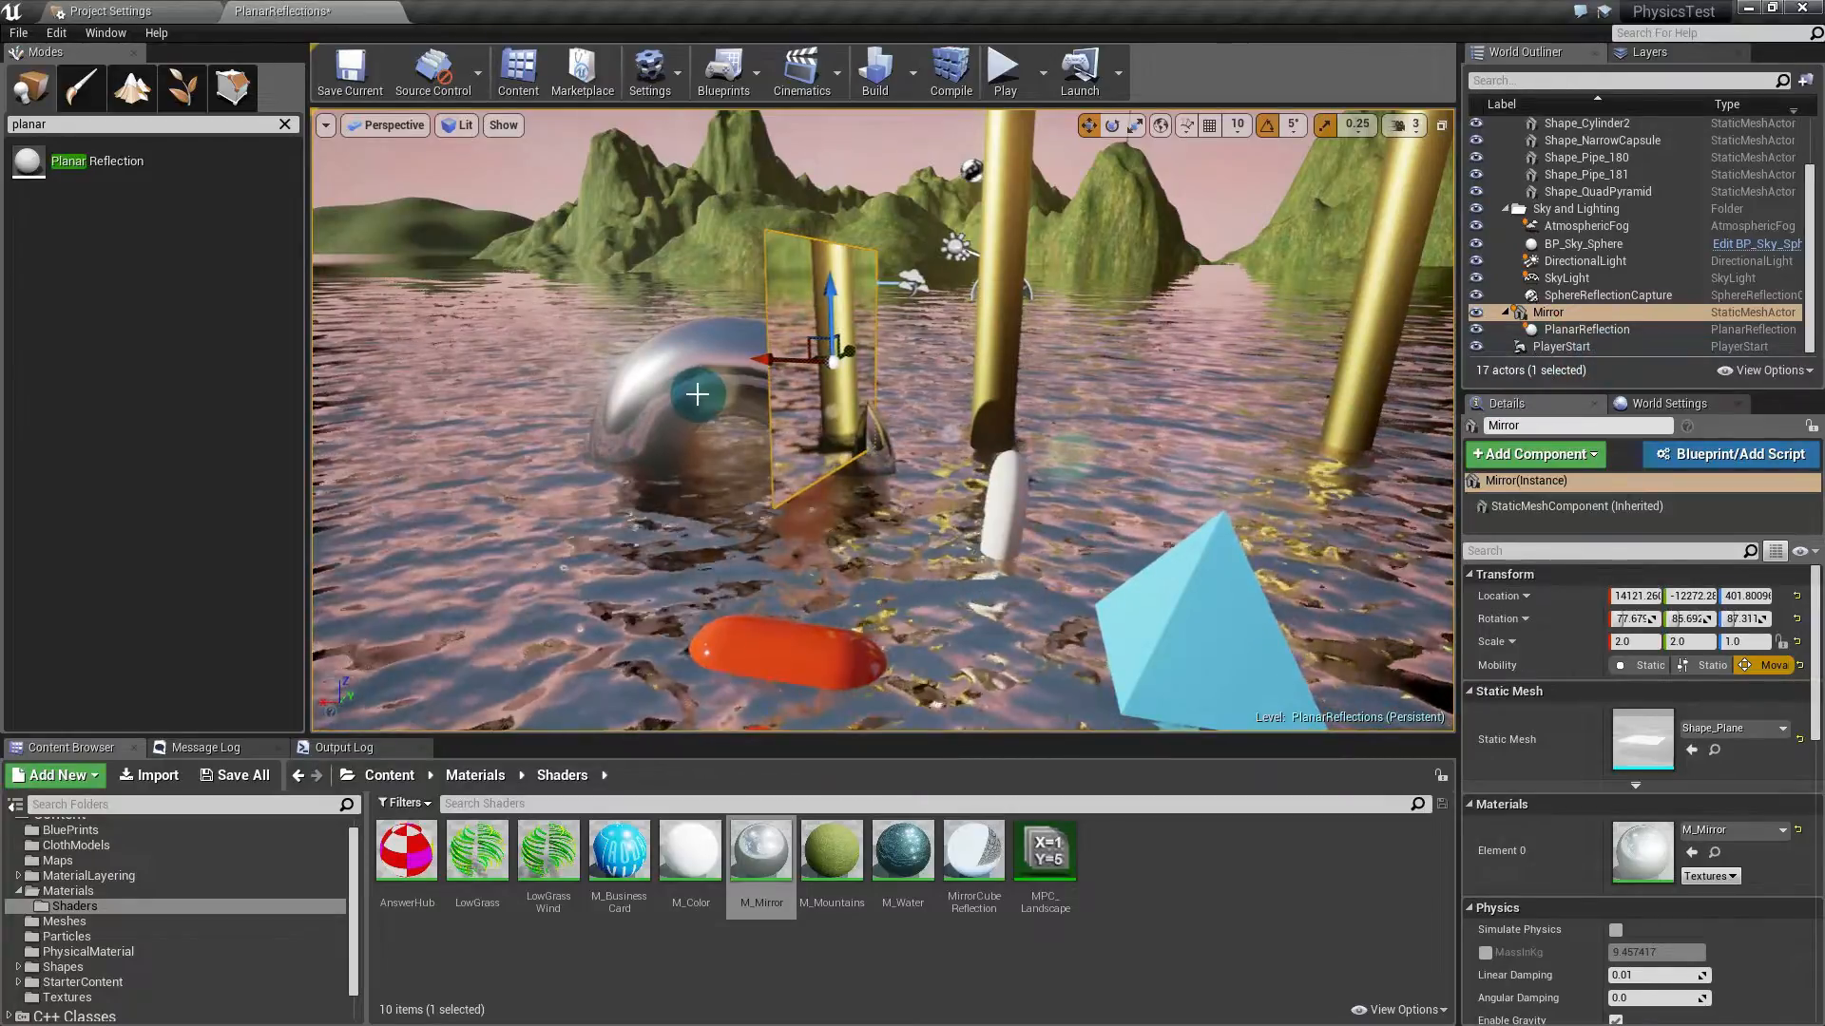
{"action": "left_click_drag", "start_coordinate": [787, 361], "coordinate": [700, 358]}
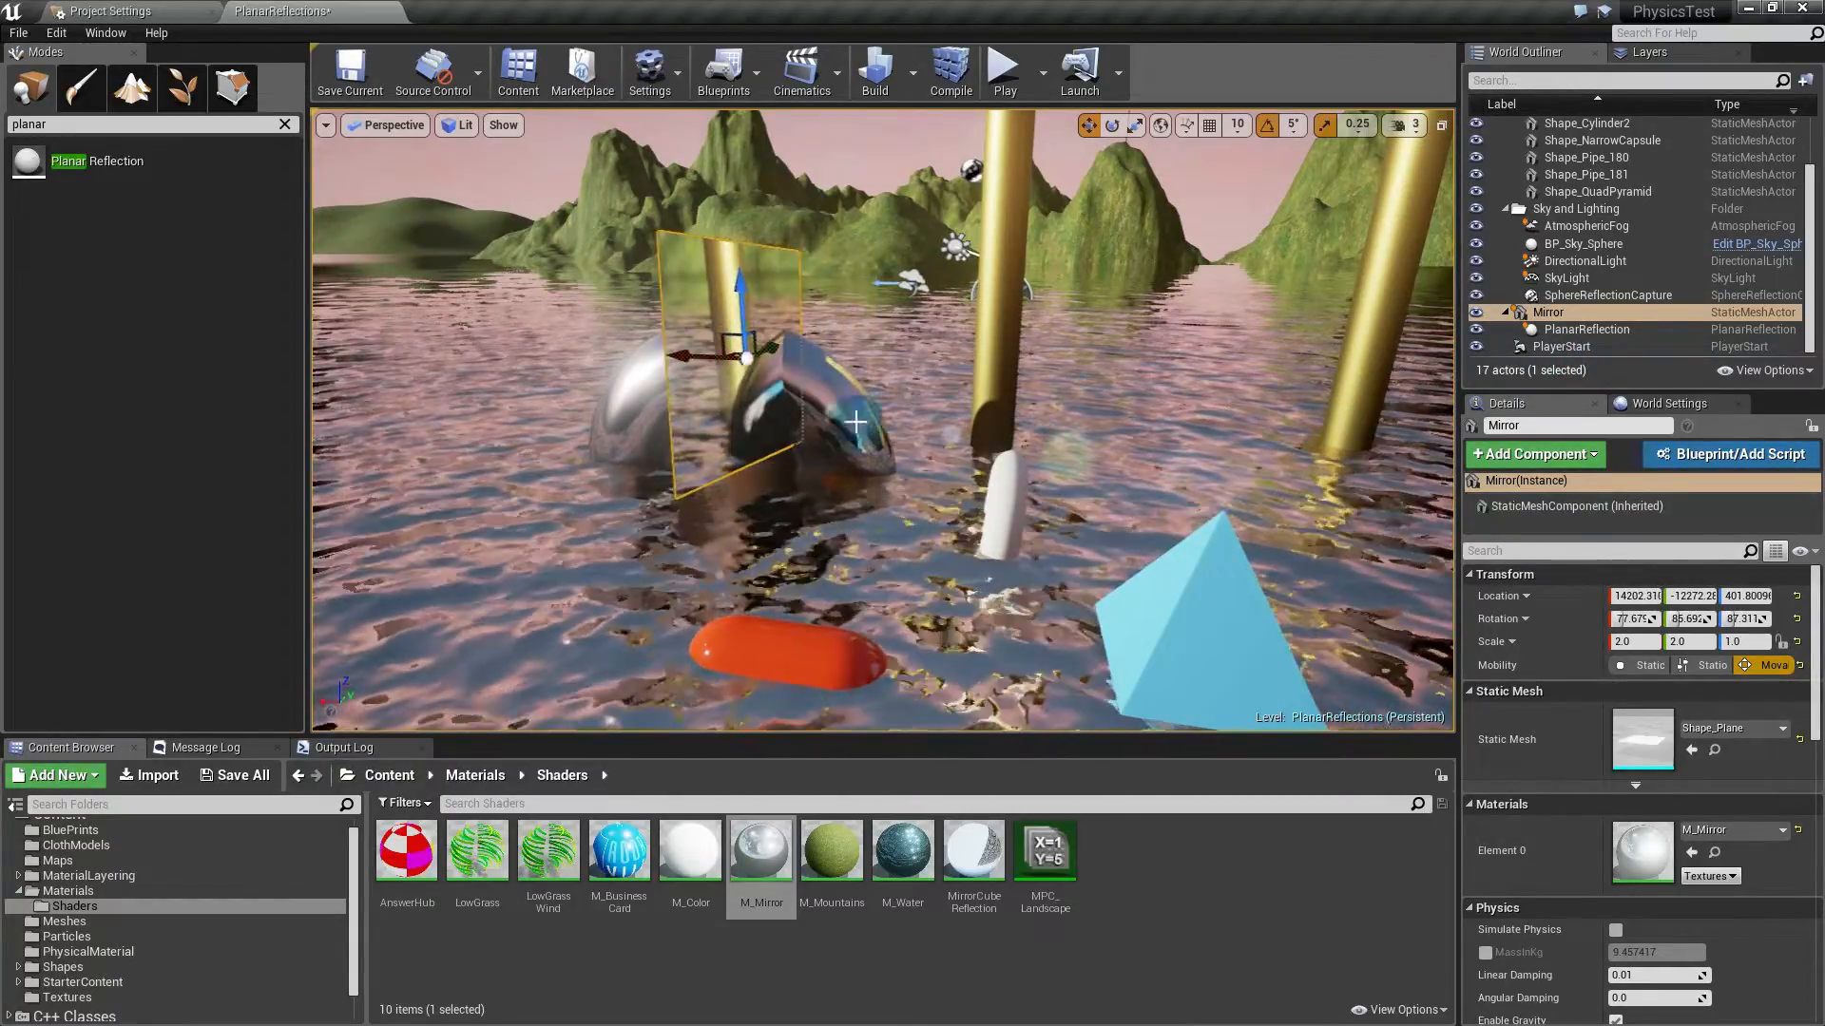
Step: Reset the Mirror's rotation, stand it upright at 90° in Y and move it to about X 14248, Y -12373
{"action": "left_click", "coordinate": [1794, 619]}
{"action": "key", "text": "e"}
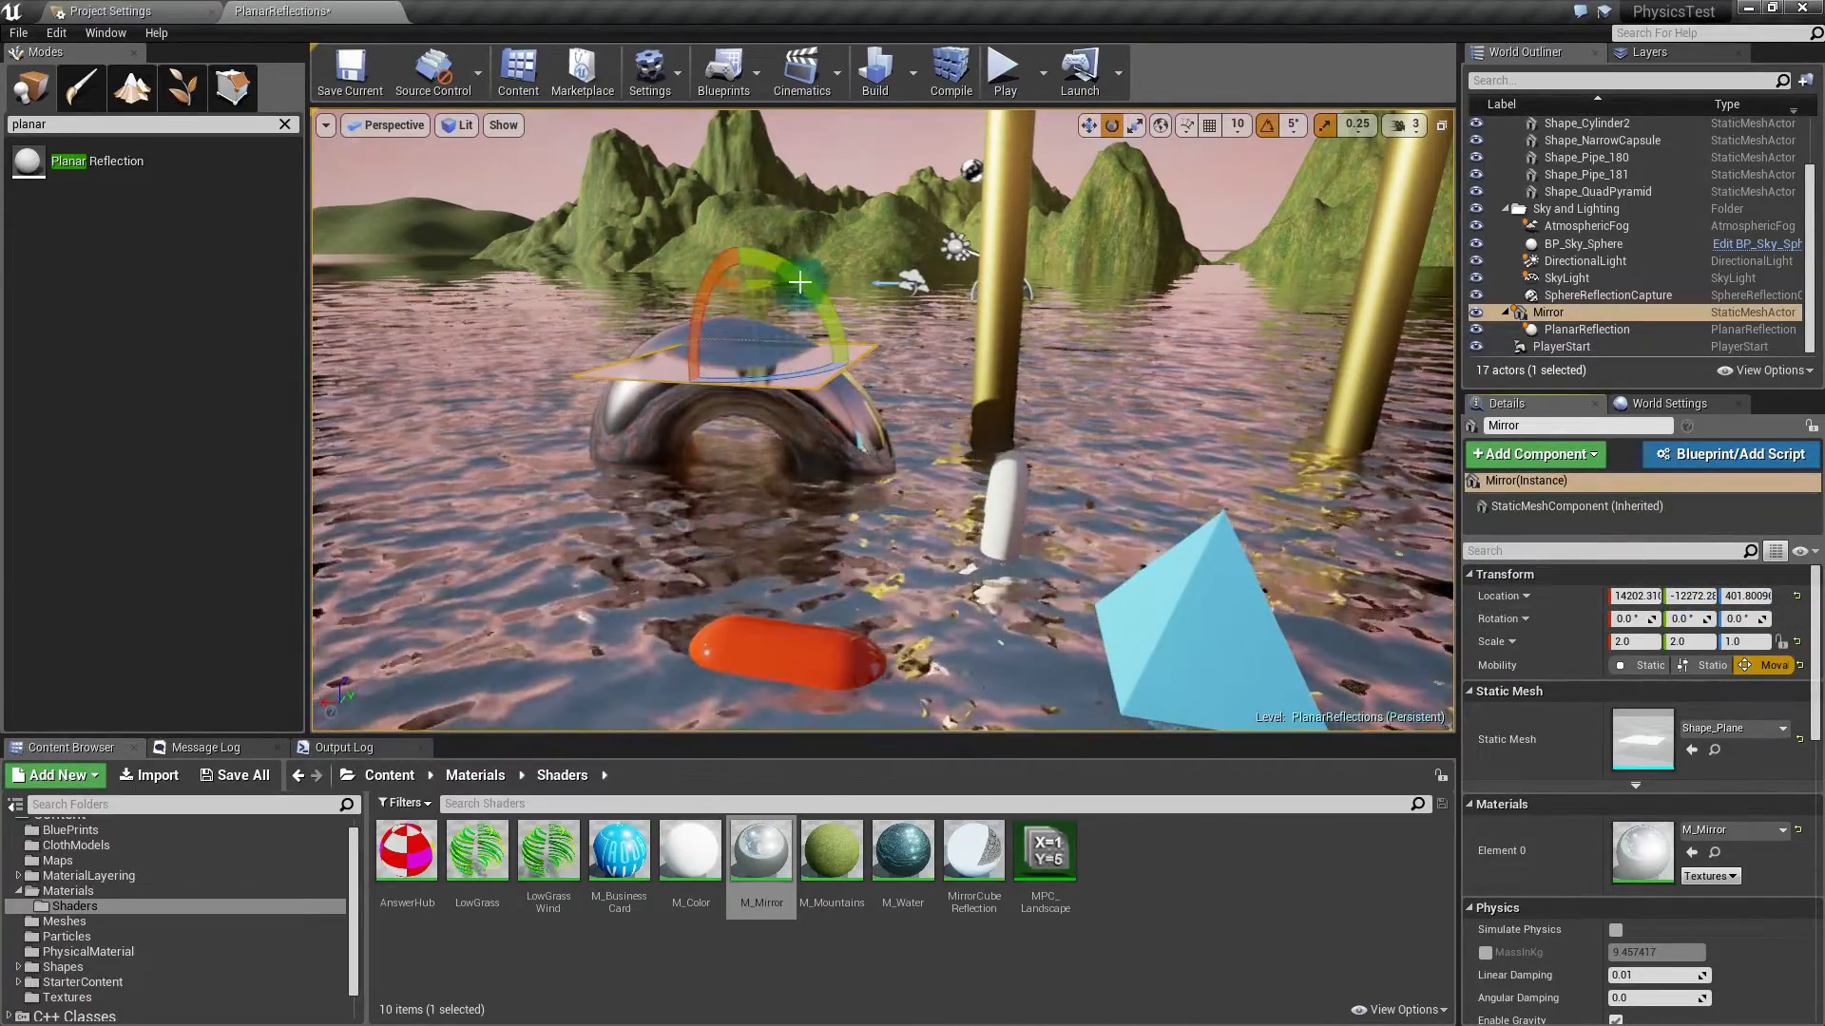
{"action": "left_click_drag", "start_coordinate": [803, 283], "coordinate": [765, 373]}
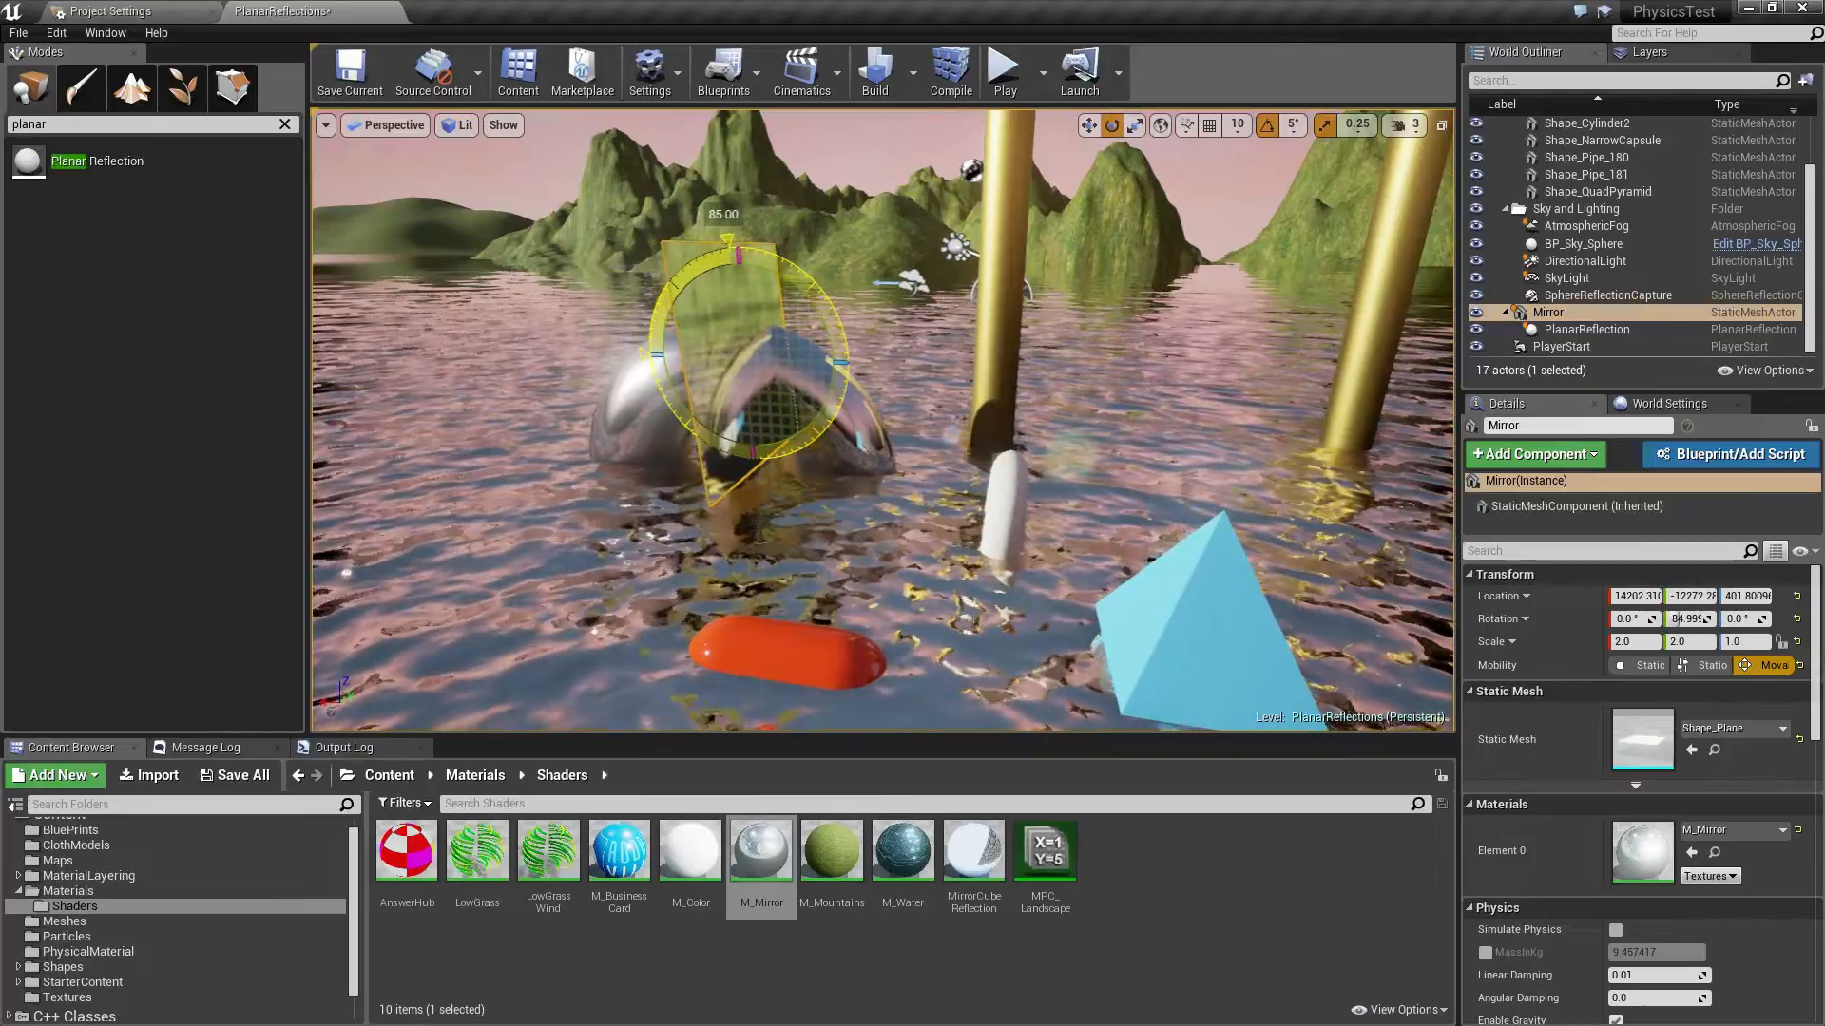
{"action": "key", "text": "w"}
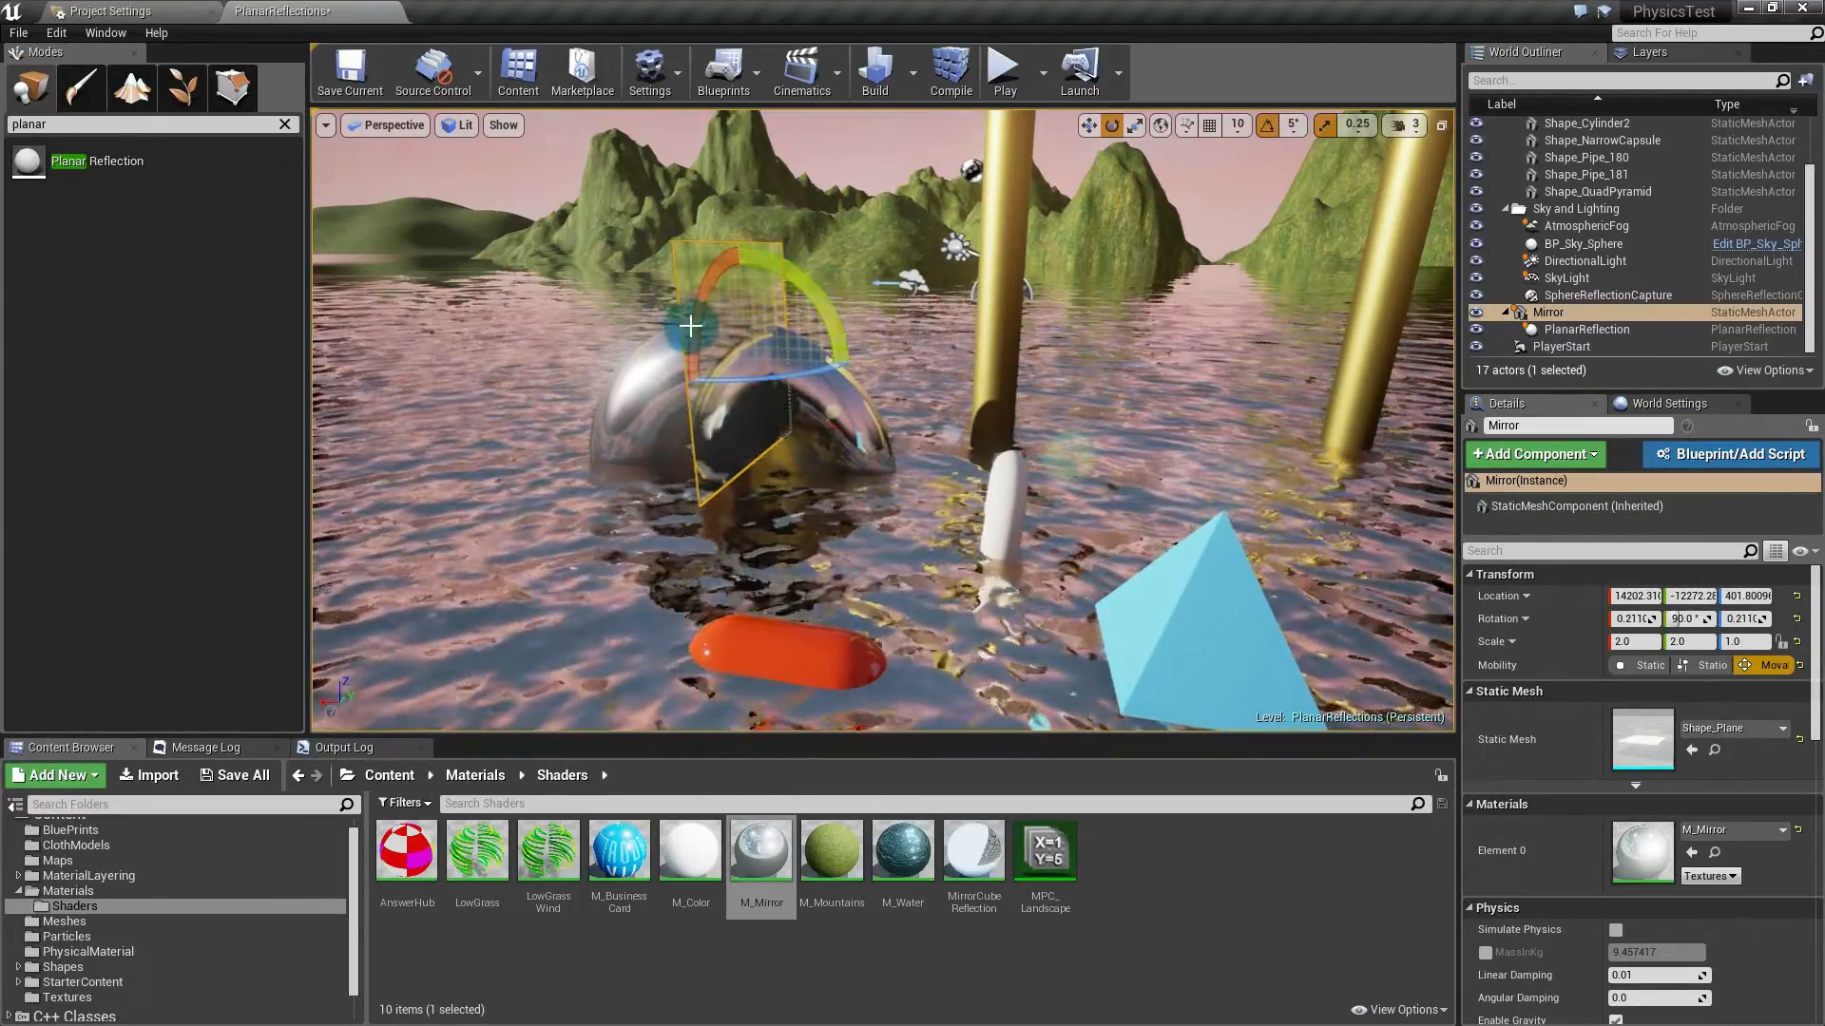
{"action": "left_click_drag", "start_coordinate": [733, 356], "coordinate": [727, 403]}
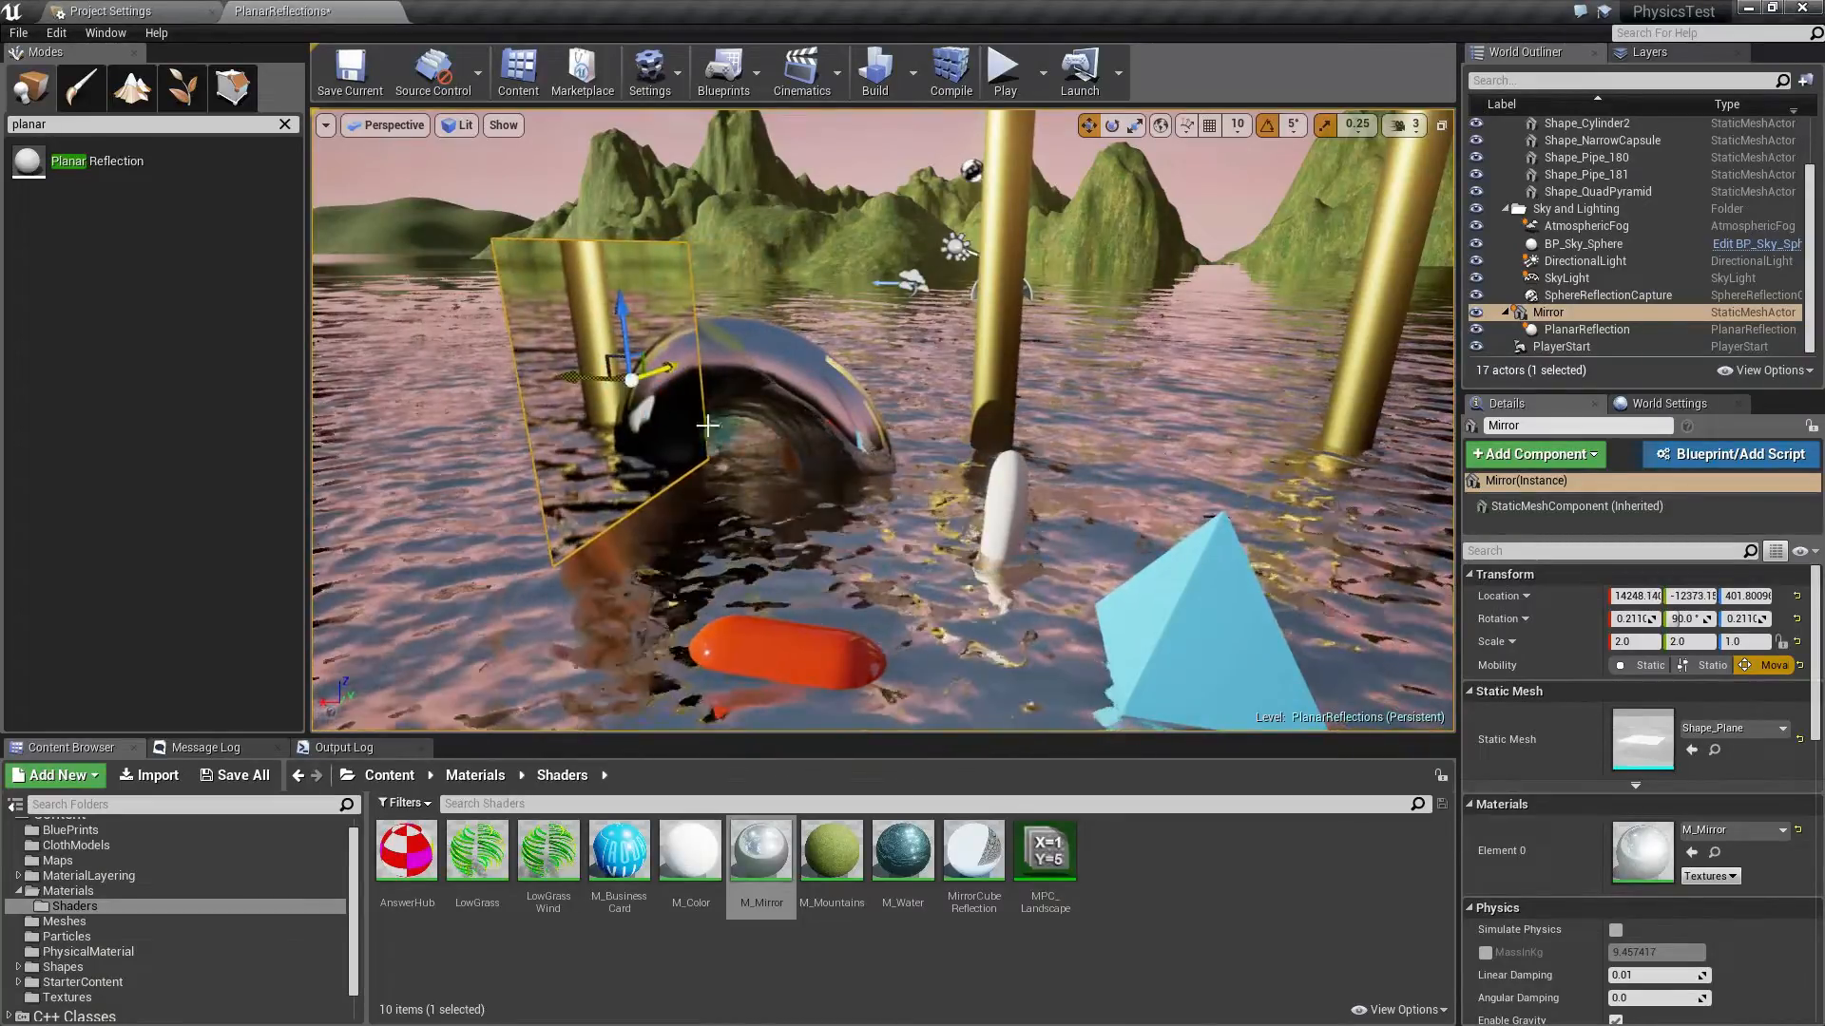
Step: Duplicate the Mirror to about X 14061, Y -12373, and duplicate its PlanarReflection next to the copy
{"action": "left_click_drag", "start_coordinate": [631, 380], "coordinate": [753, 397], "text": "alt"}
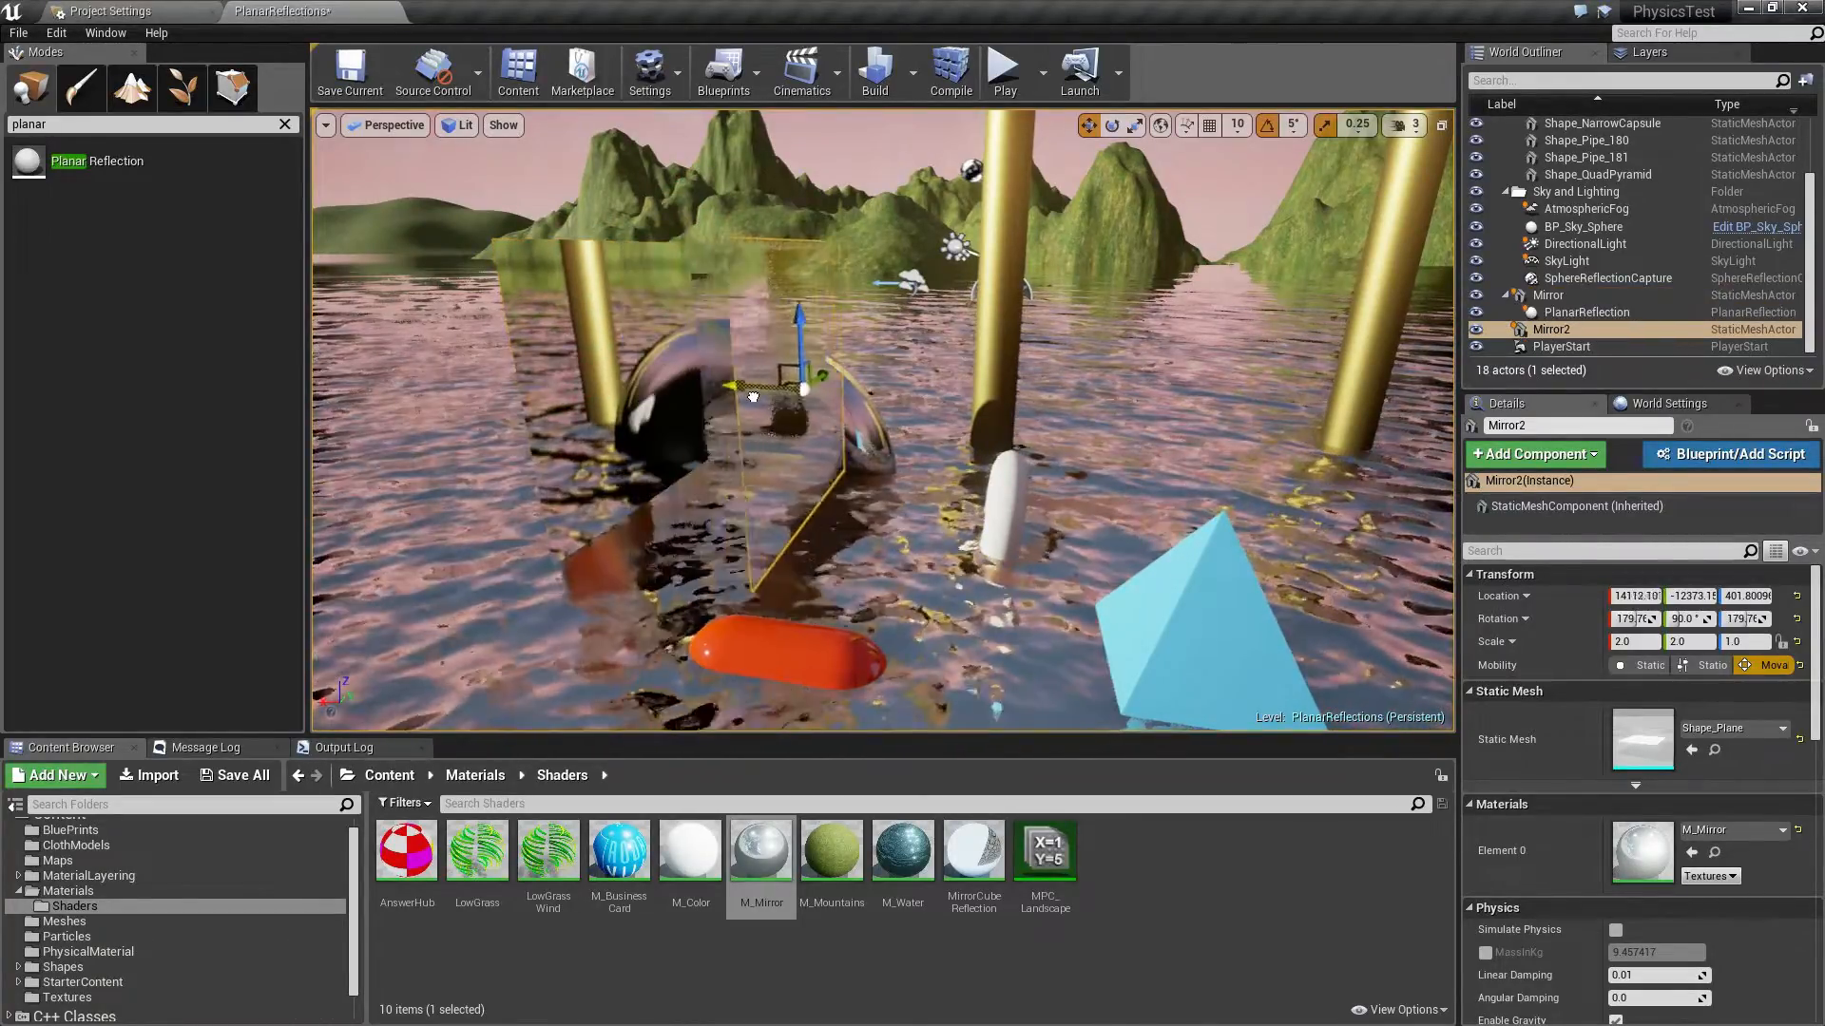
{"action": "right_click_drag", "start_coordinate": [909, 426], "coordinate": [843, 426]}
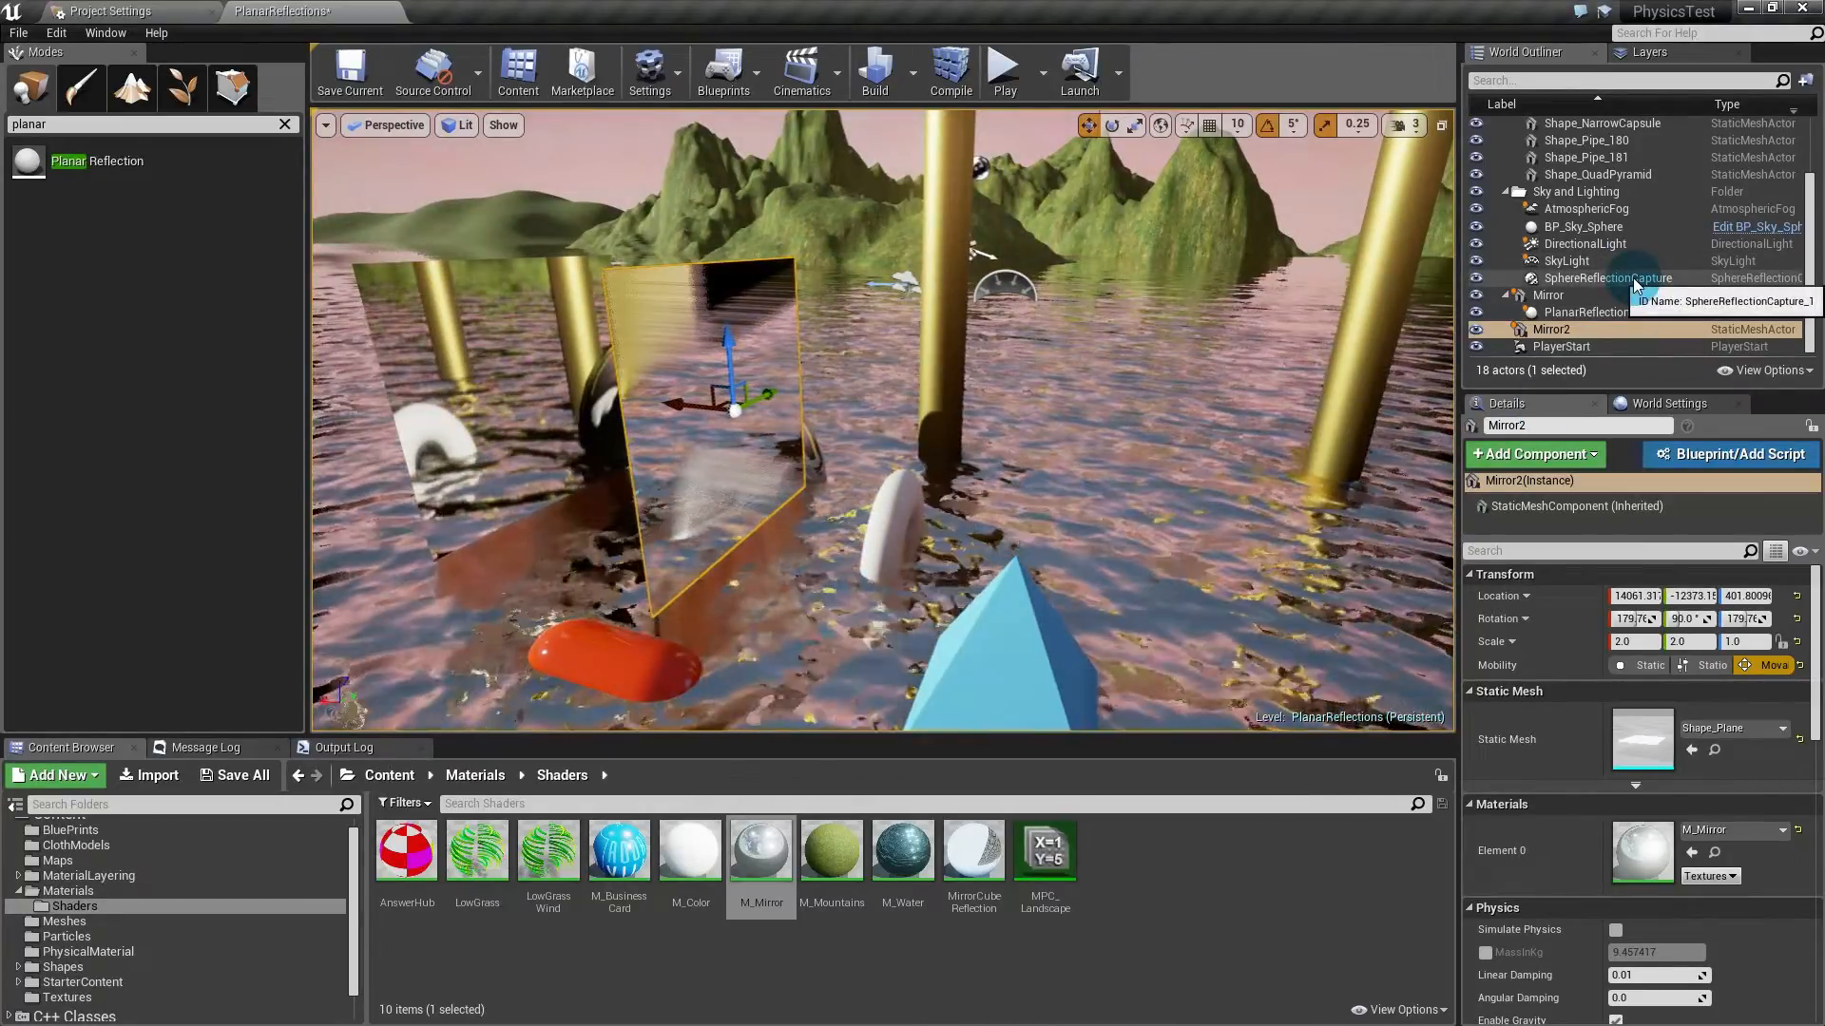
{"action": "left_click", "coordinate": [1596, 312]}
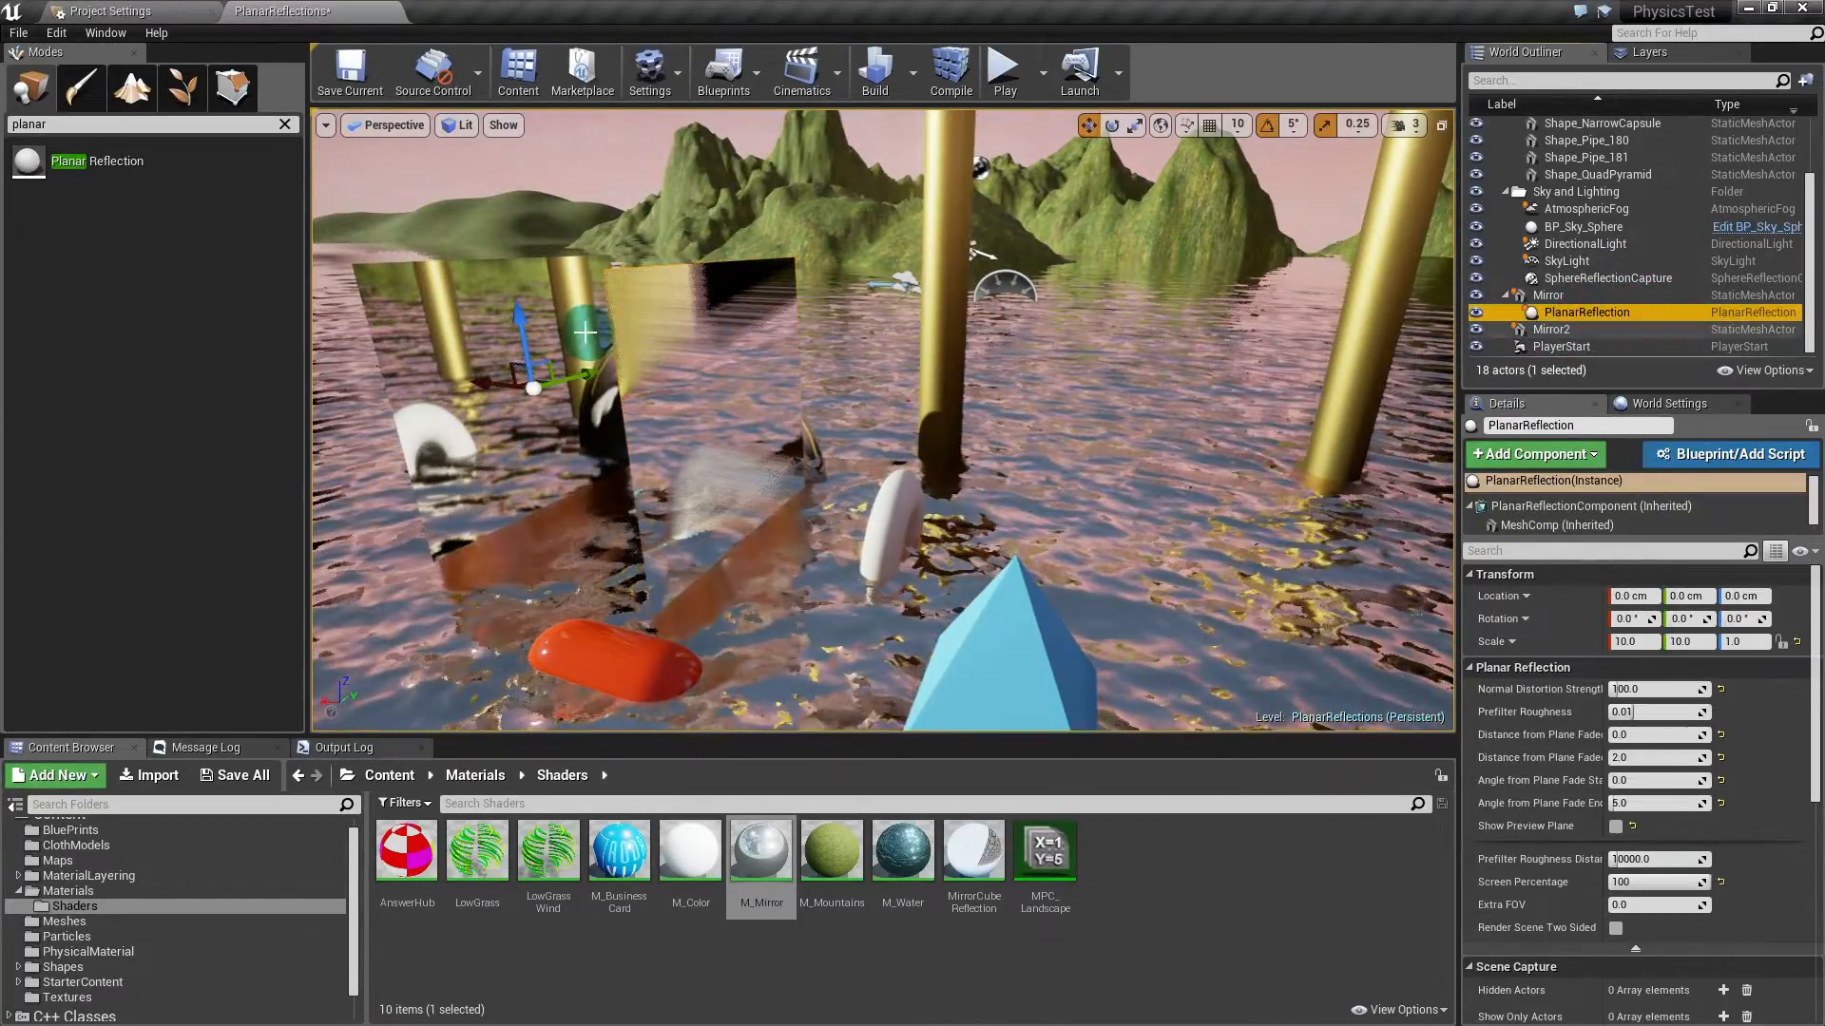
{"action": "left_click_drag", "start_coordinate": [488, 385], "coordinate": [498, 388], "text": "alt"}
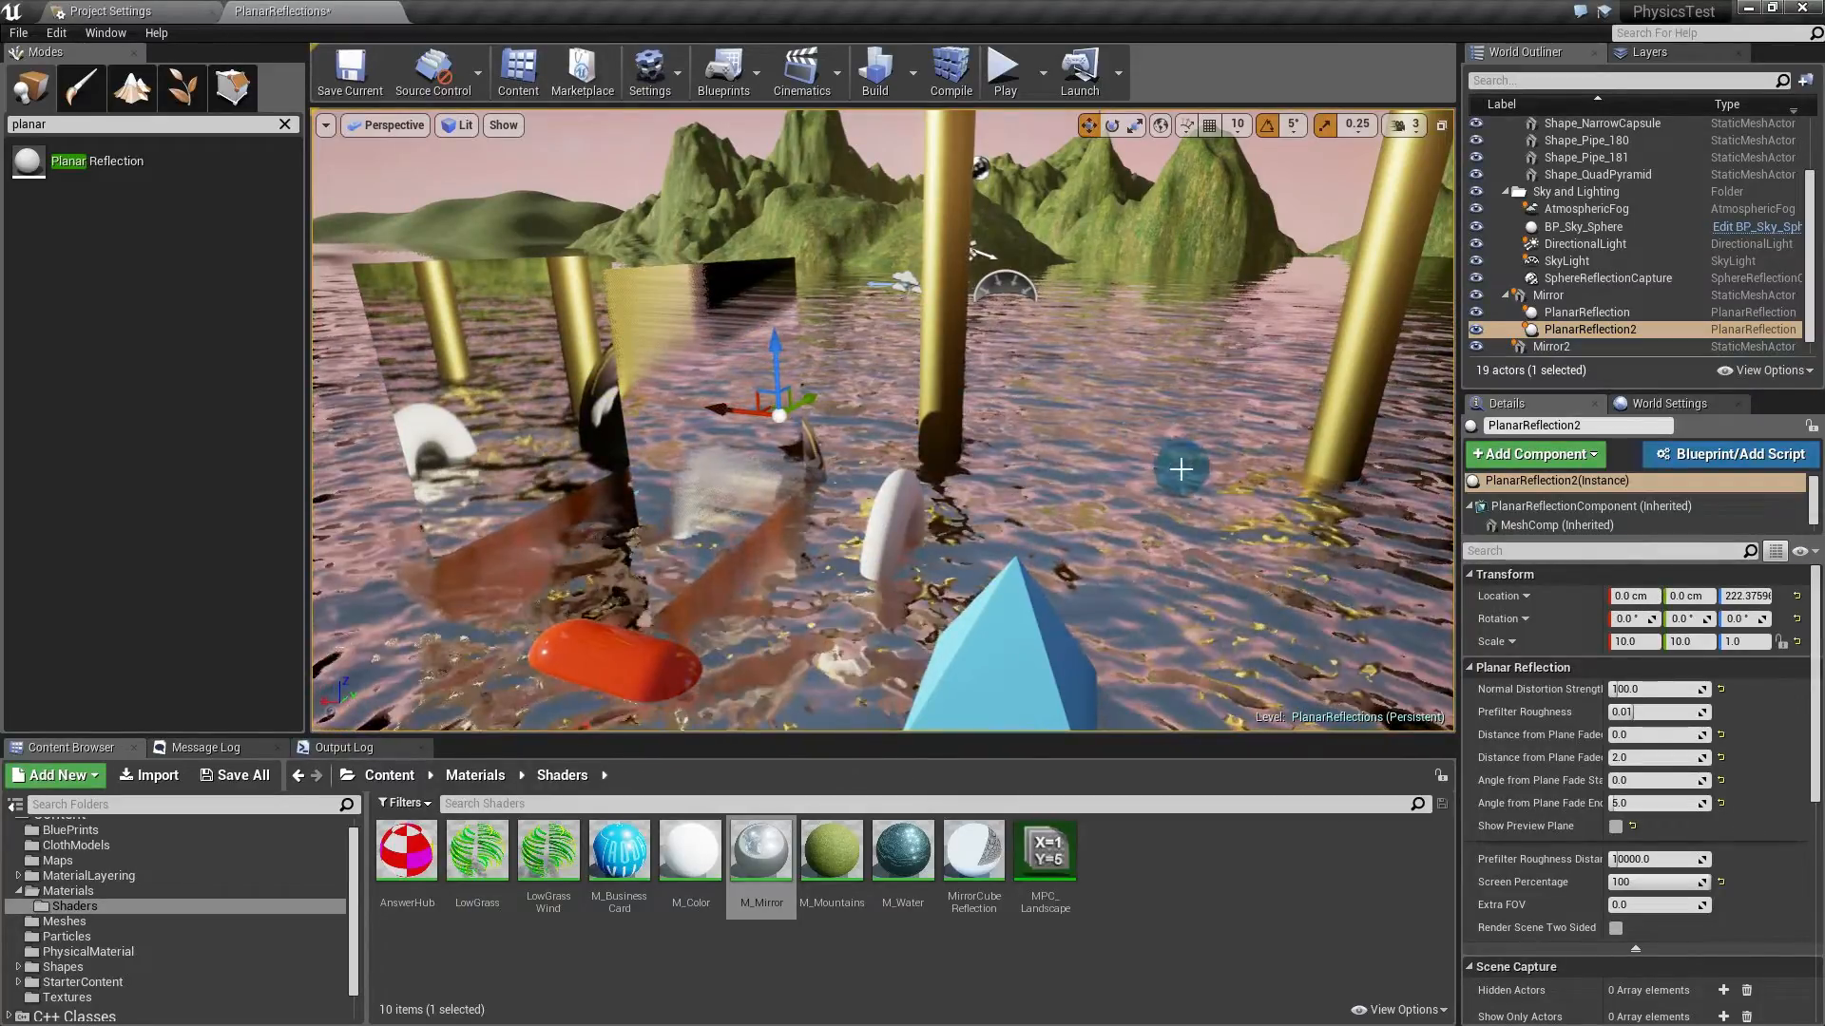
Step: Attach PlanarReflection2 to Mirror2 and reset its relative location and rotation
{"action": "scroll", "coordinate": [1575, 332], "scroll_direction": "down", "scroll_amount": 1}
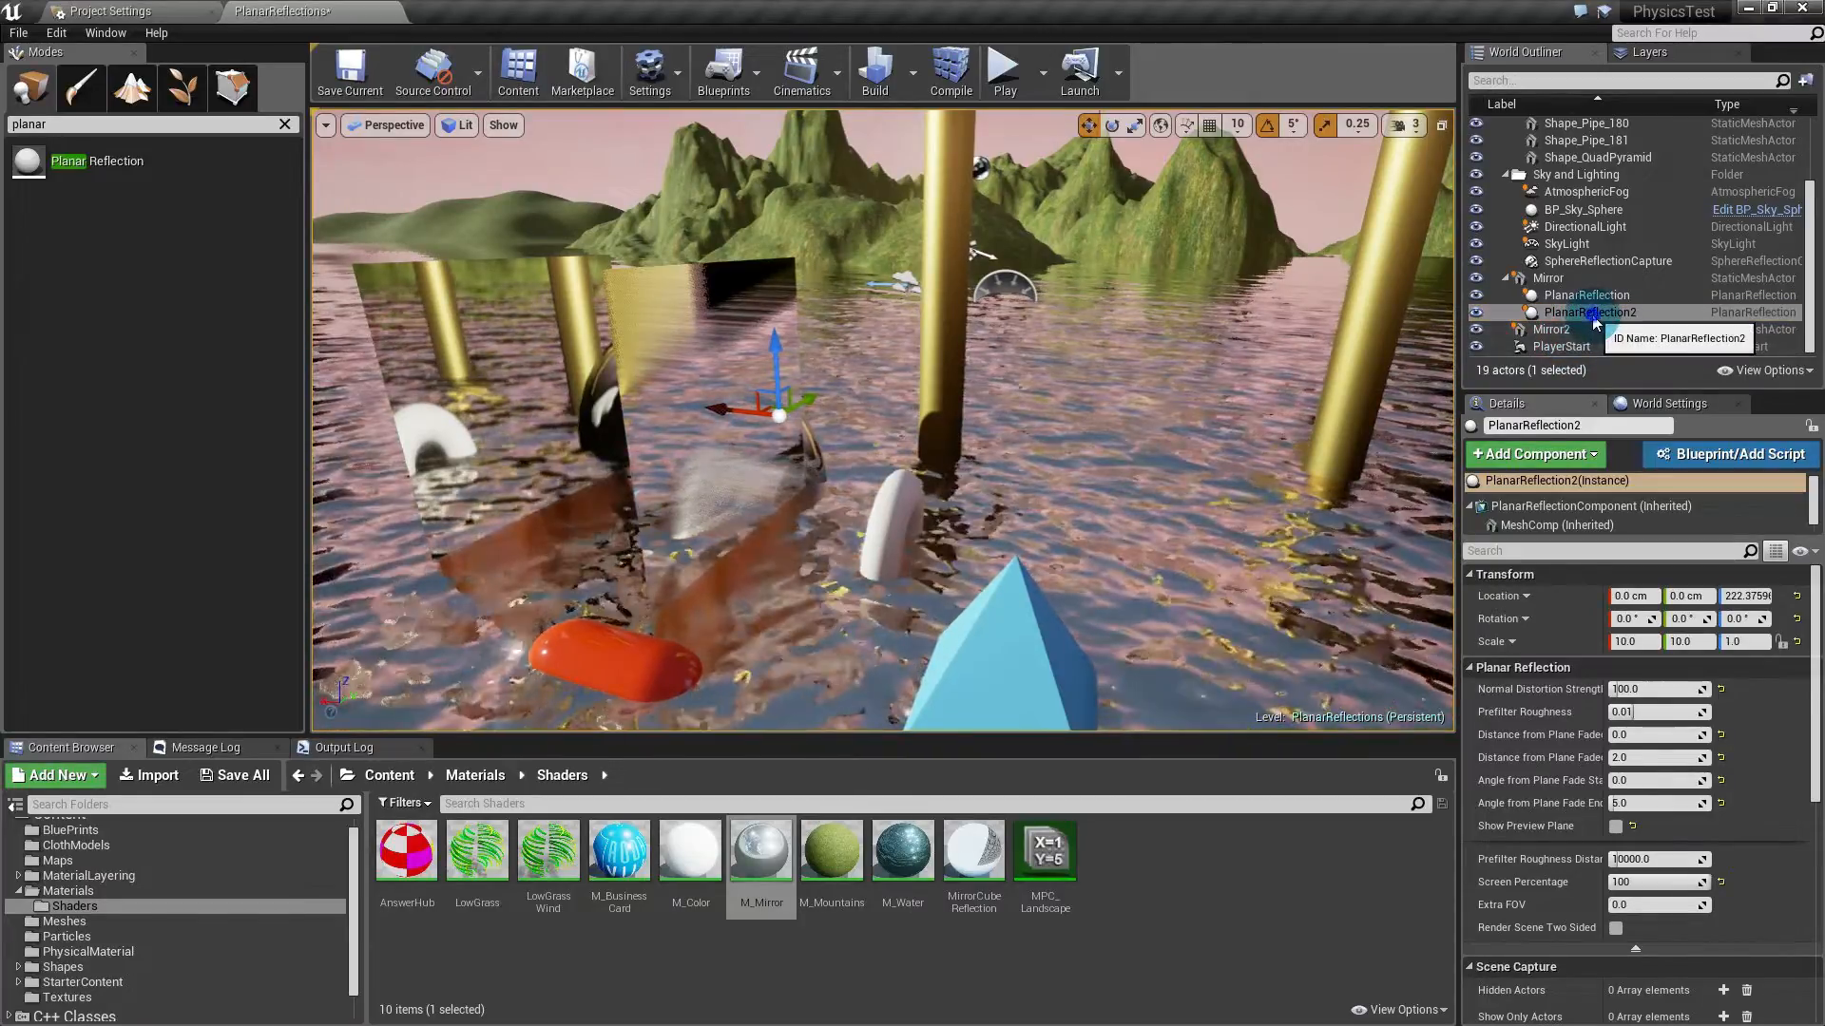
{"action": "right_click", "coordinate": [1580, 314]}
{"action": "mouse_move", "coordinate": [1668, 629]}
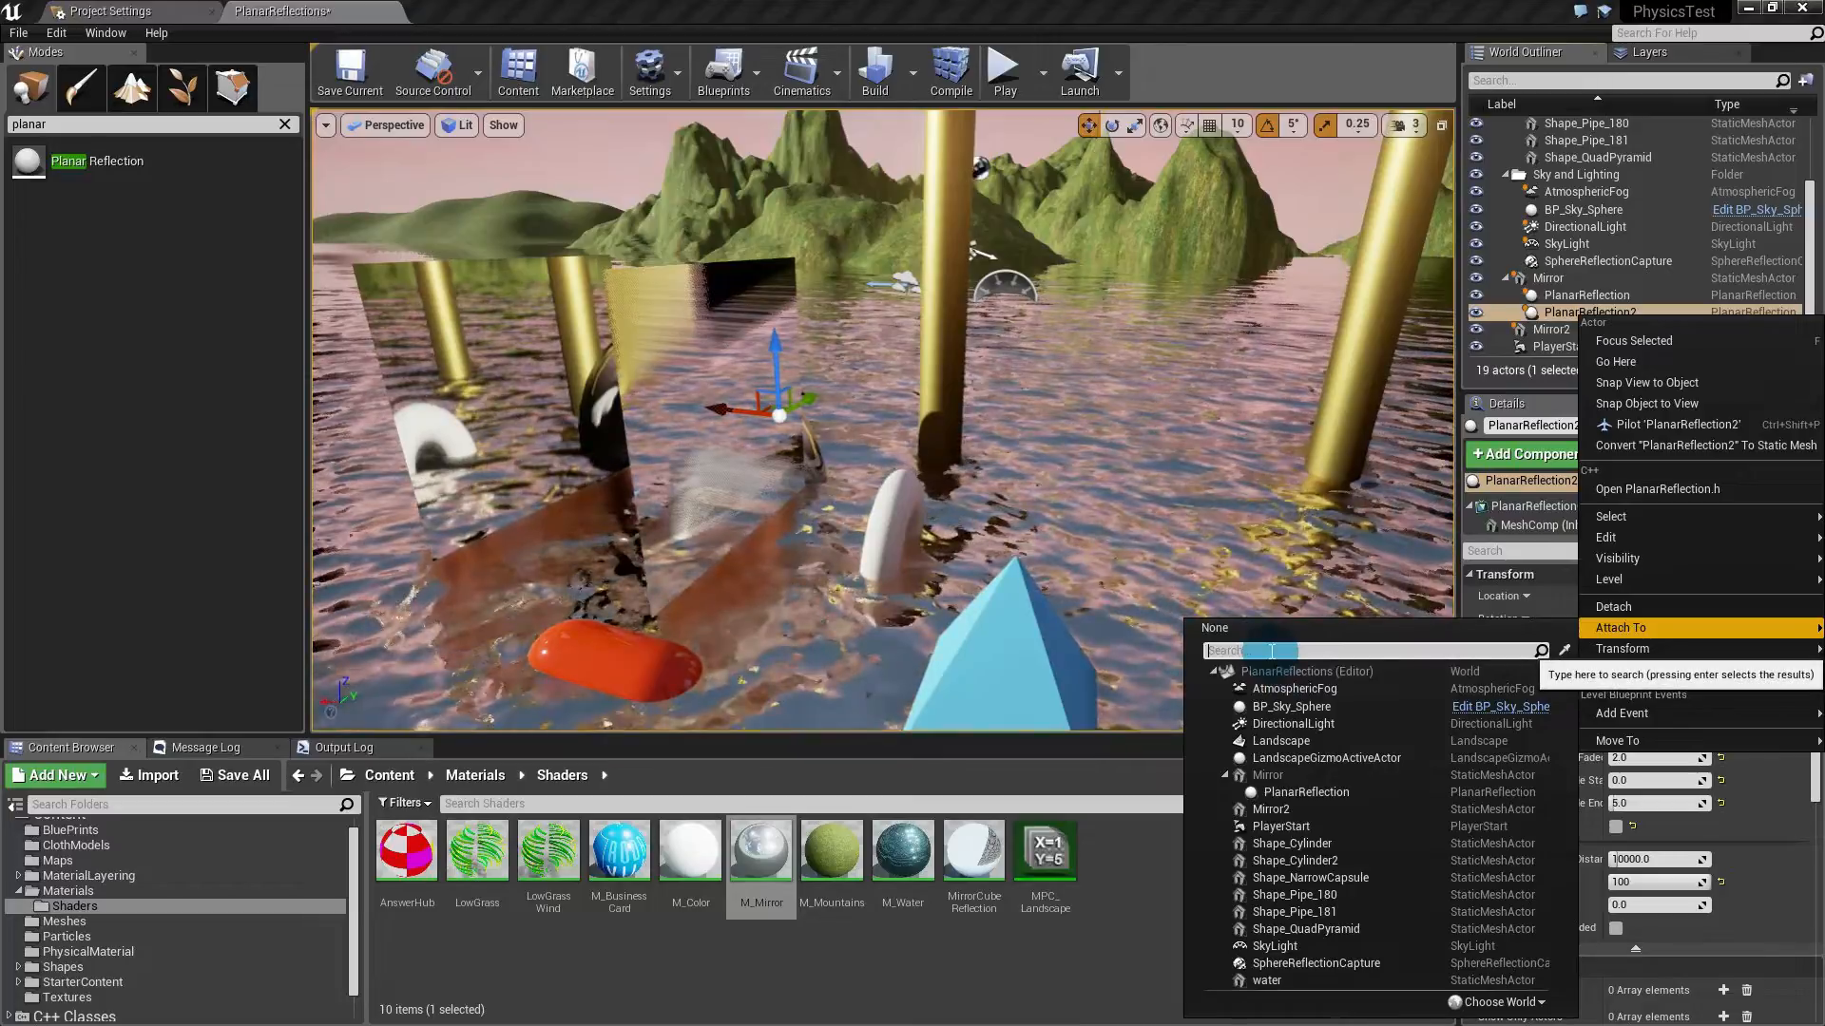
{"action": "left_click", "coordinate": [1270, 811]}
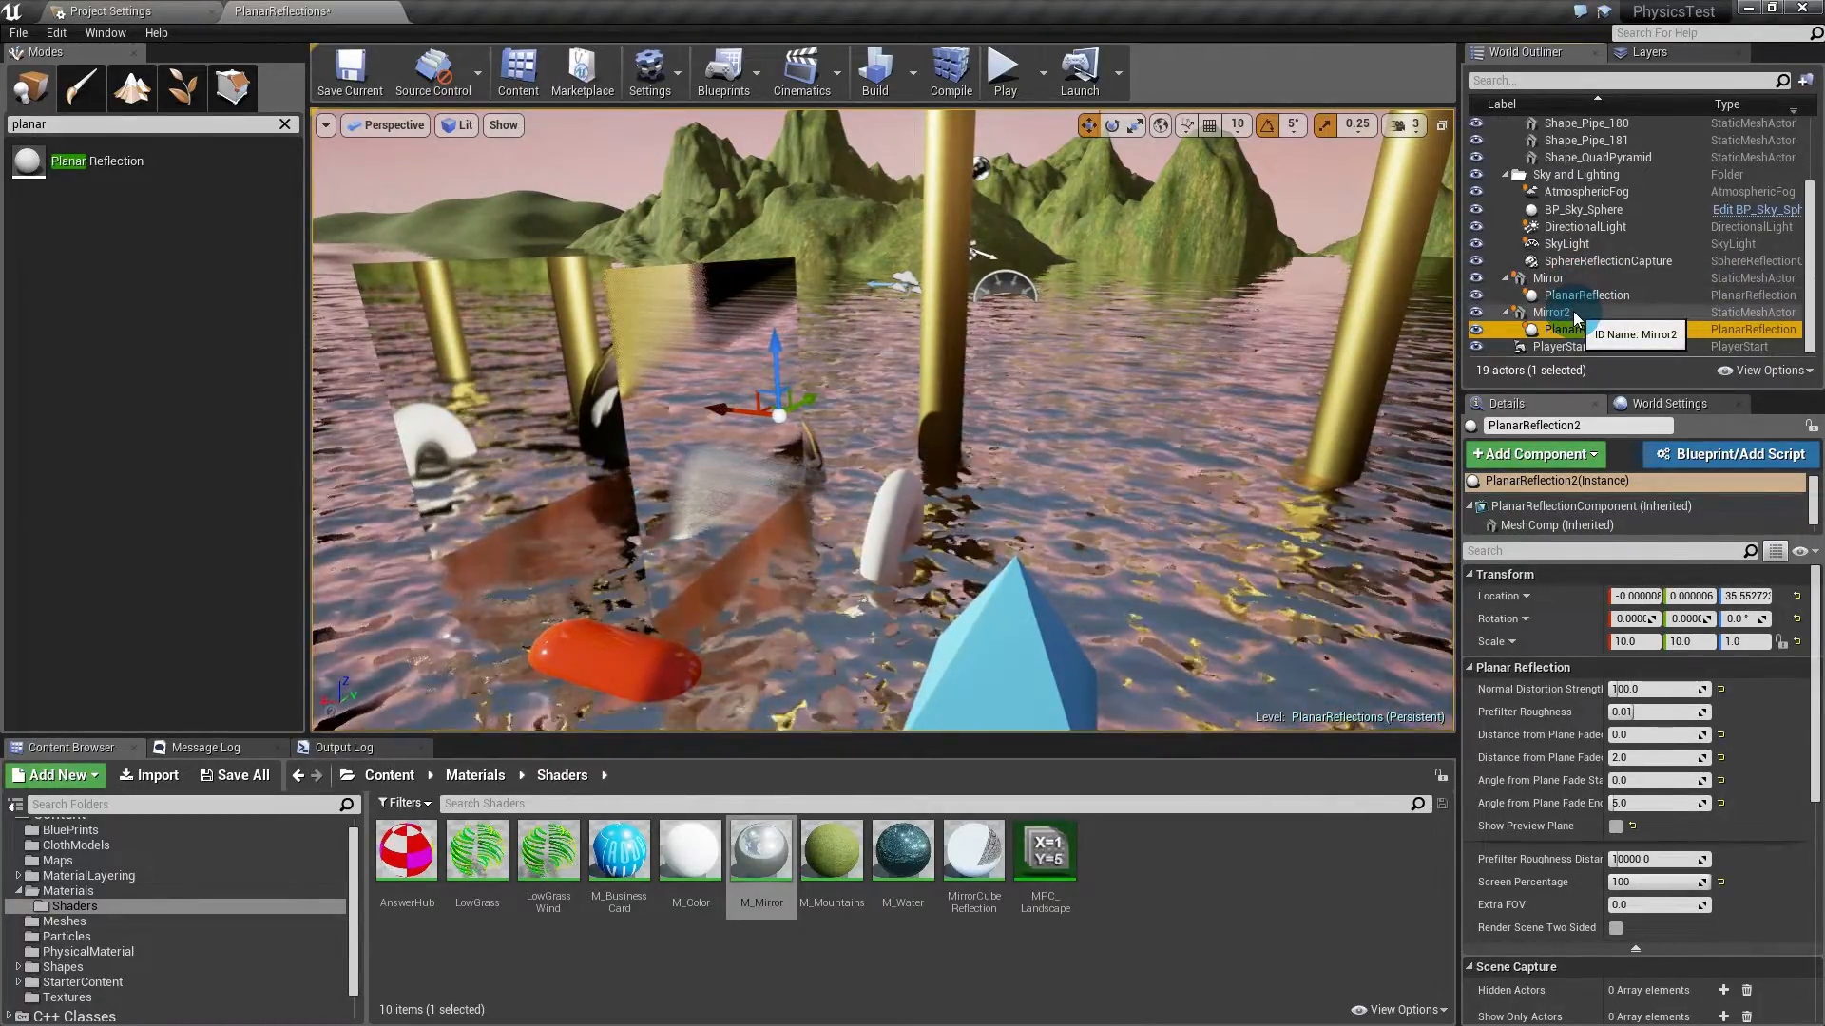
{"action": "left_click", "coordinate": [1794, 596]}
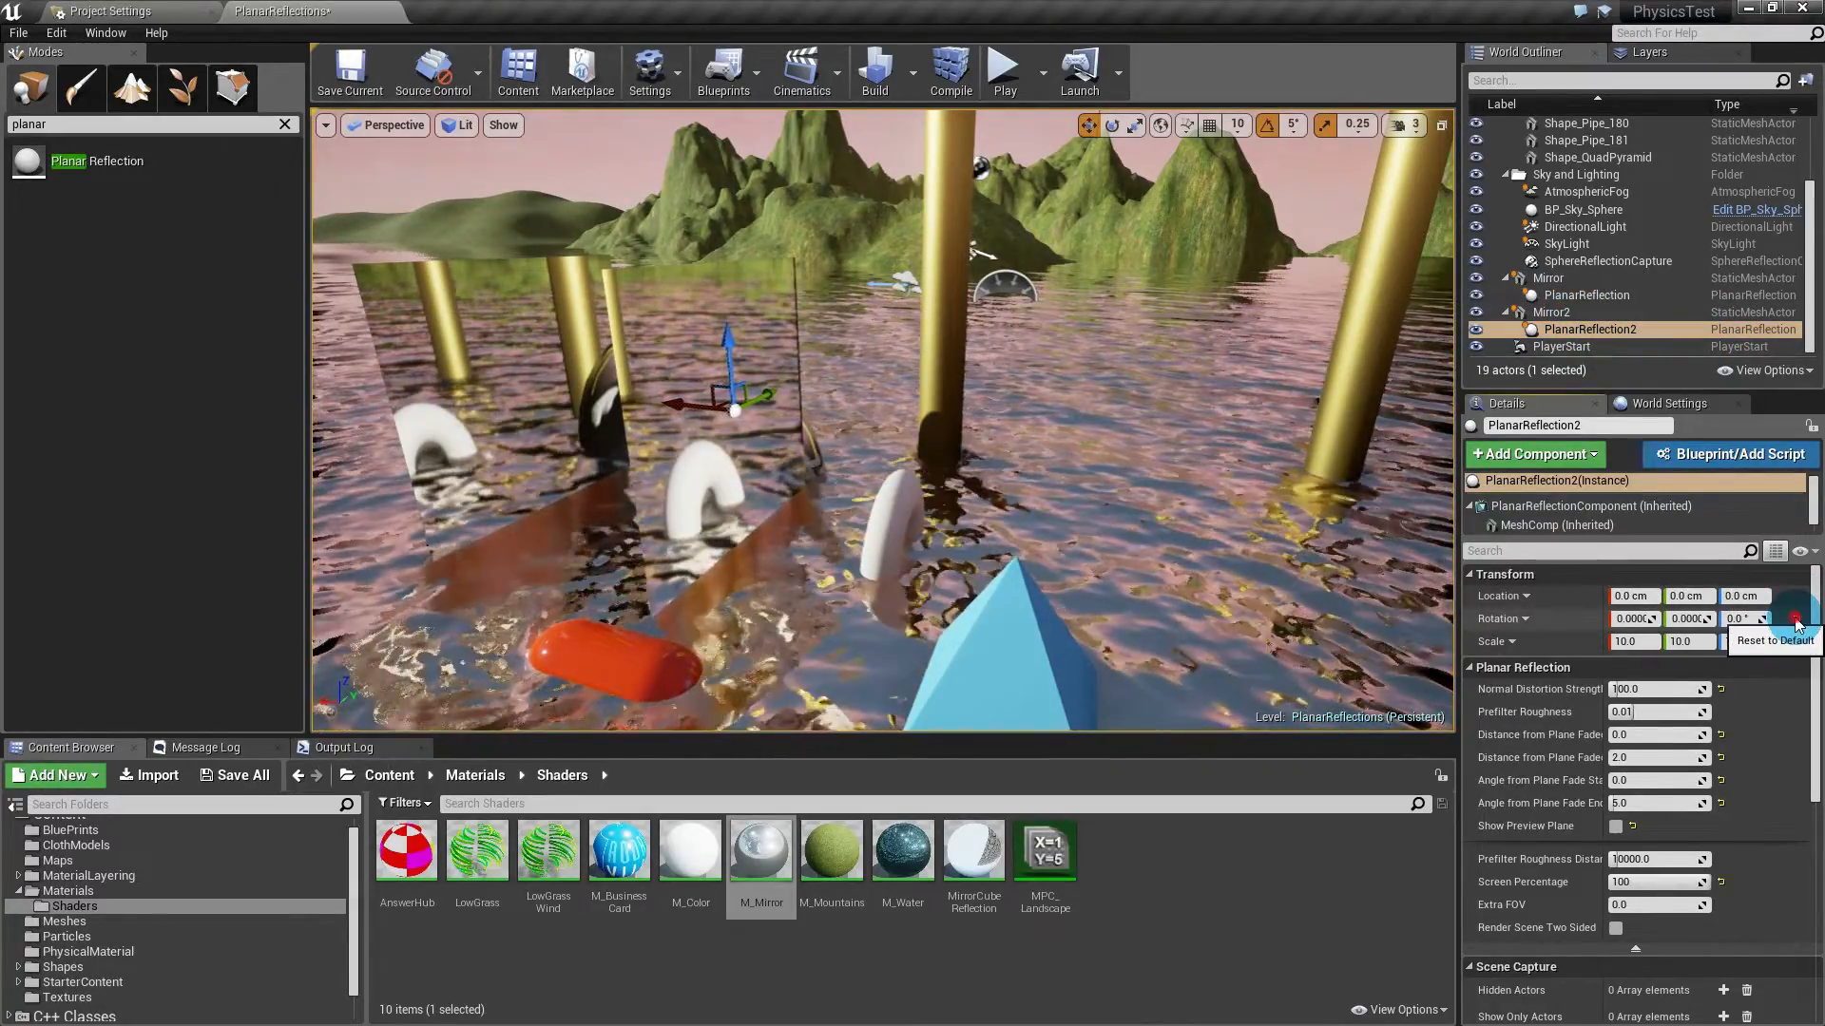
{"action": "left_click", "coordinate": [1796, 620]}
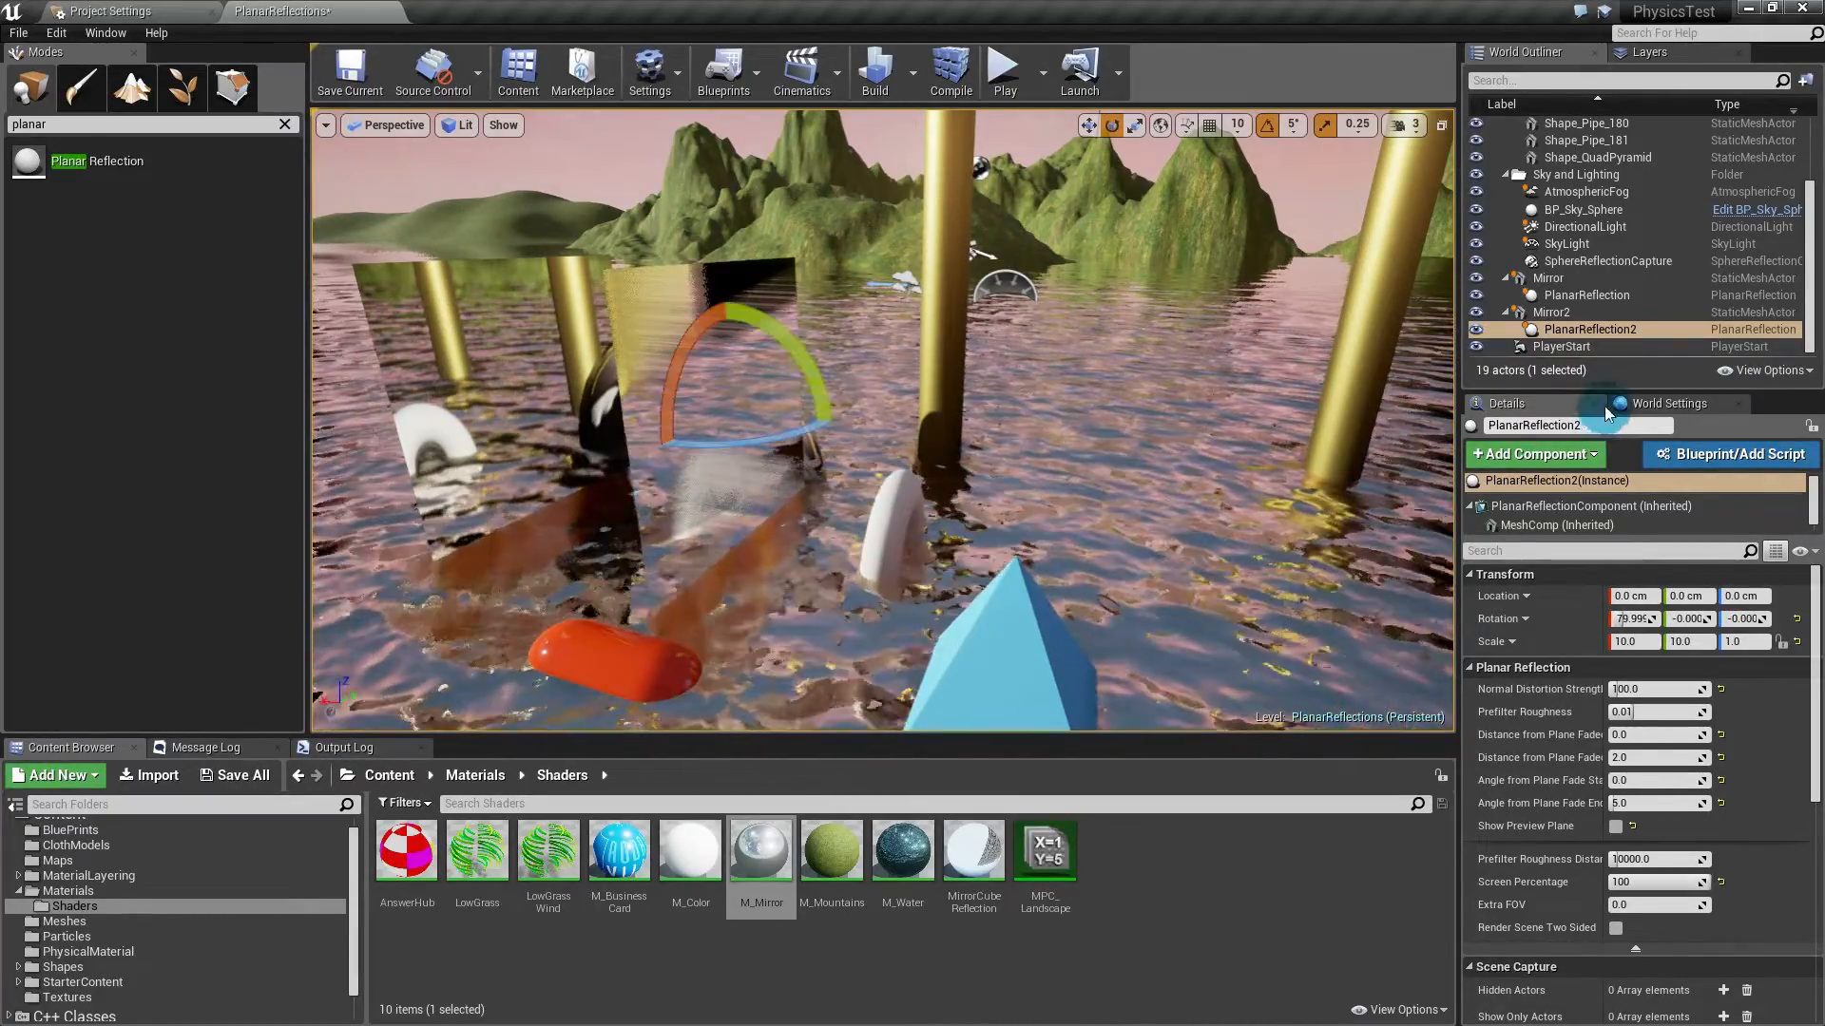
Step: Undo PlanarReflection2's rotation, turn Mirror2 around to about -3.4° in Z and inspect the reflections between both mirrors
{"action": "key", "text": "ctrl+z"}
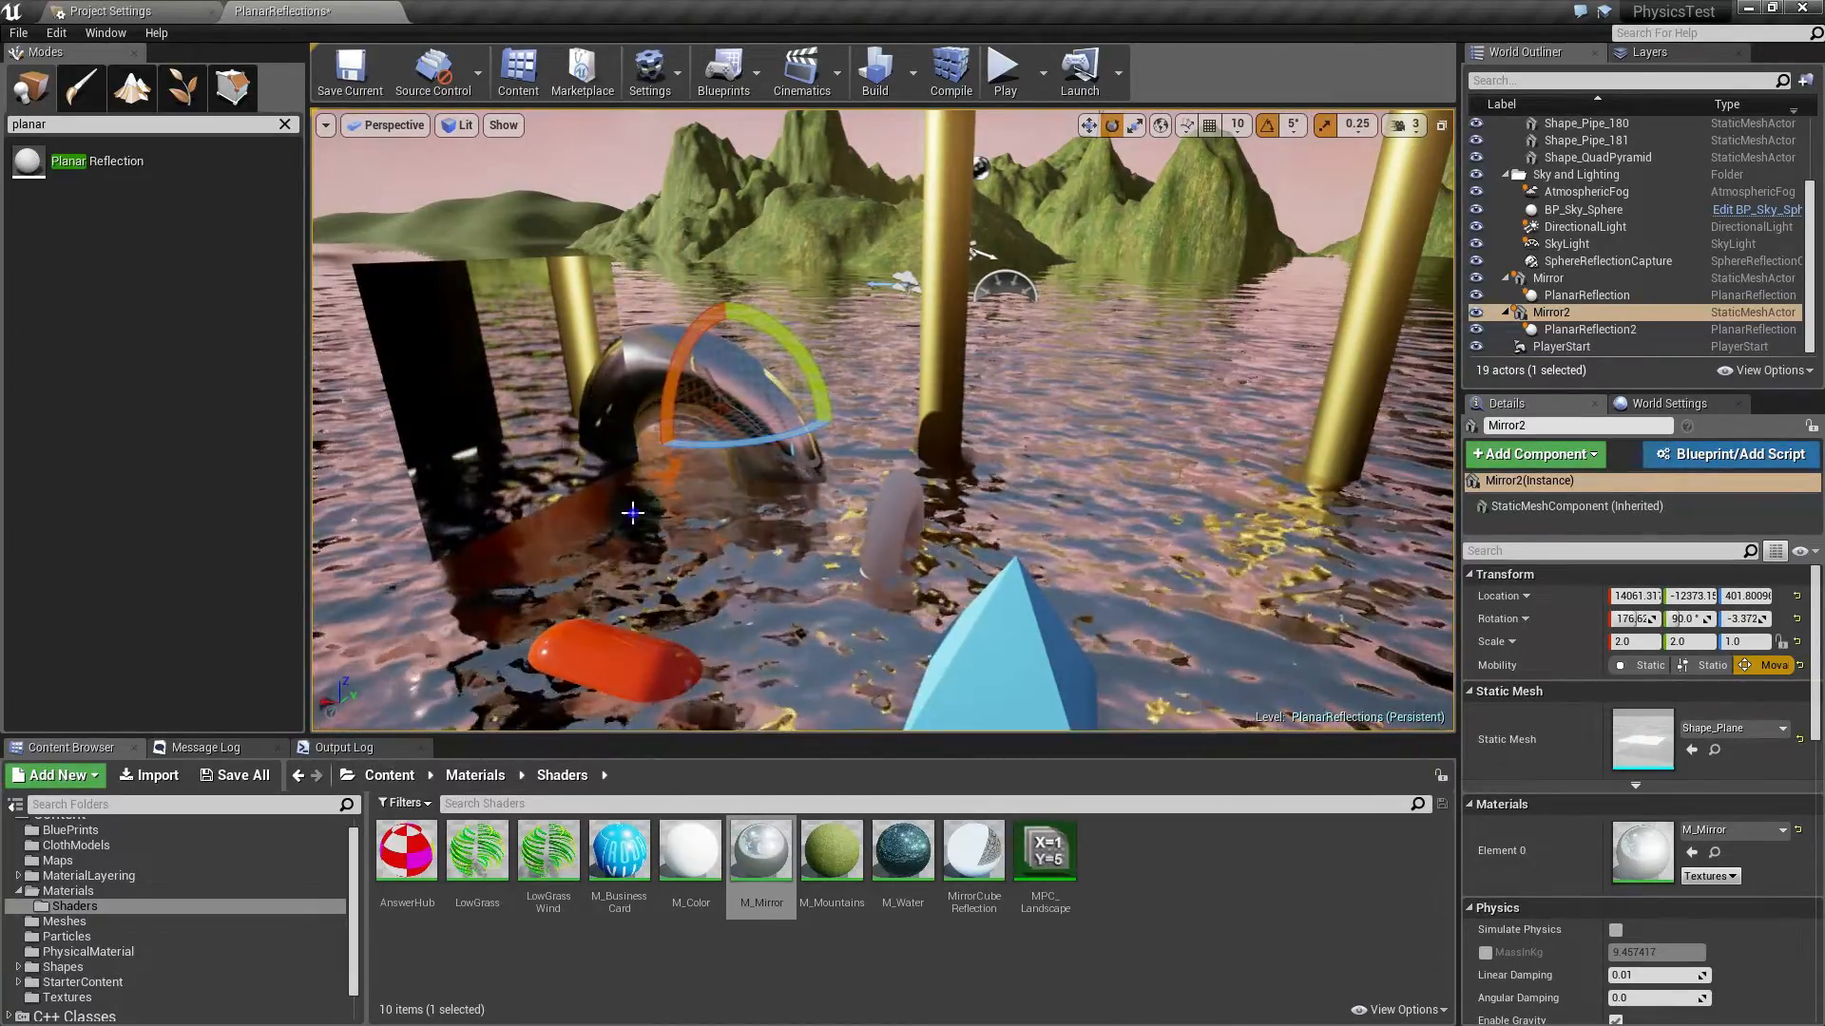
{"action": "key", "text": "w"}
{"action": "right_click_drag", "start_coordinate": [633, 513], "coordinate": [1008, 433]}
{"action": "key", "text": "a"}
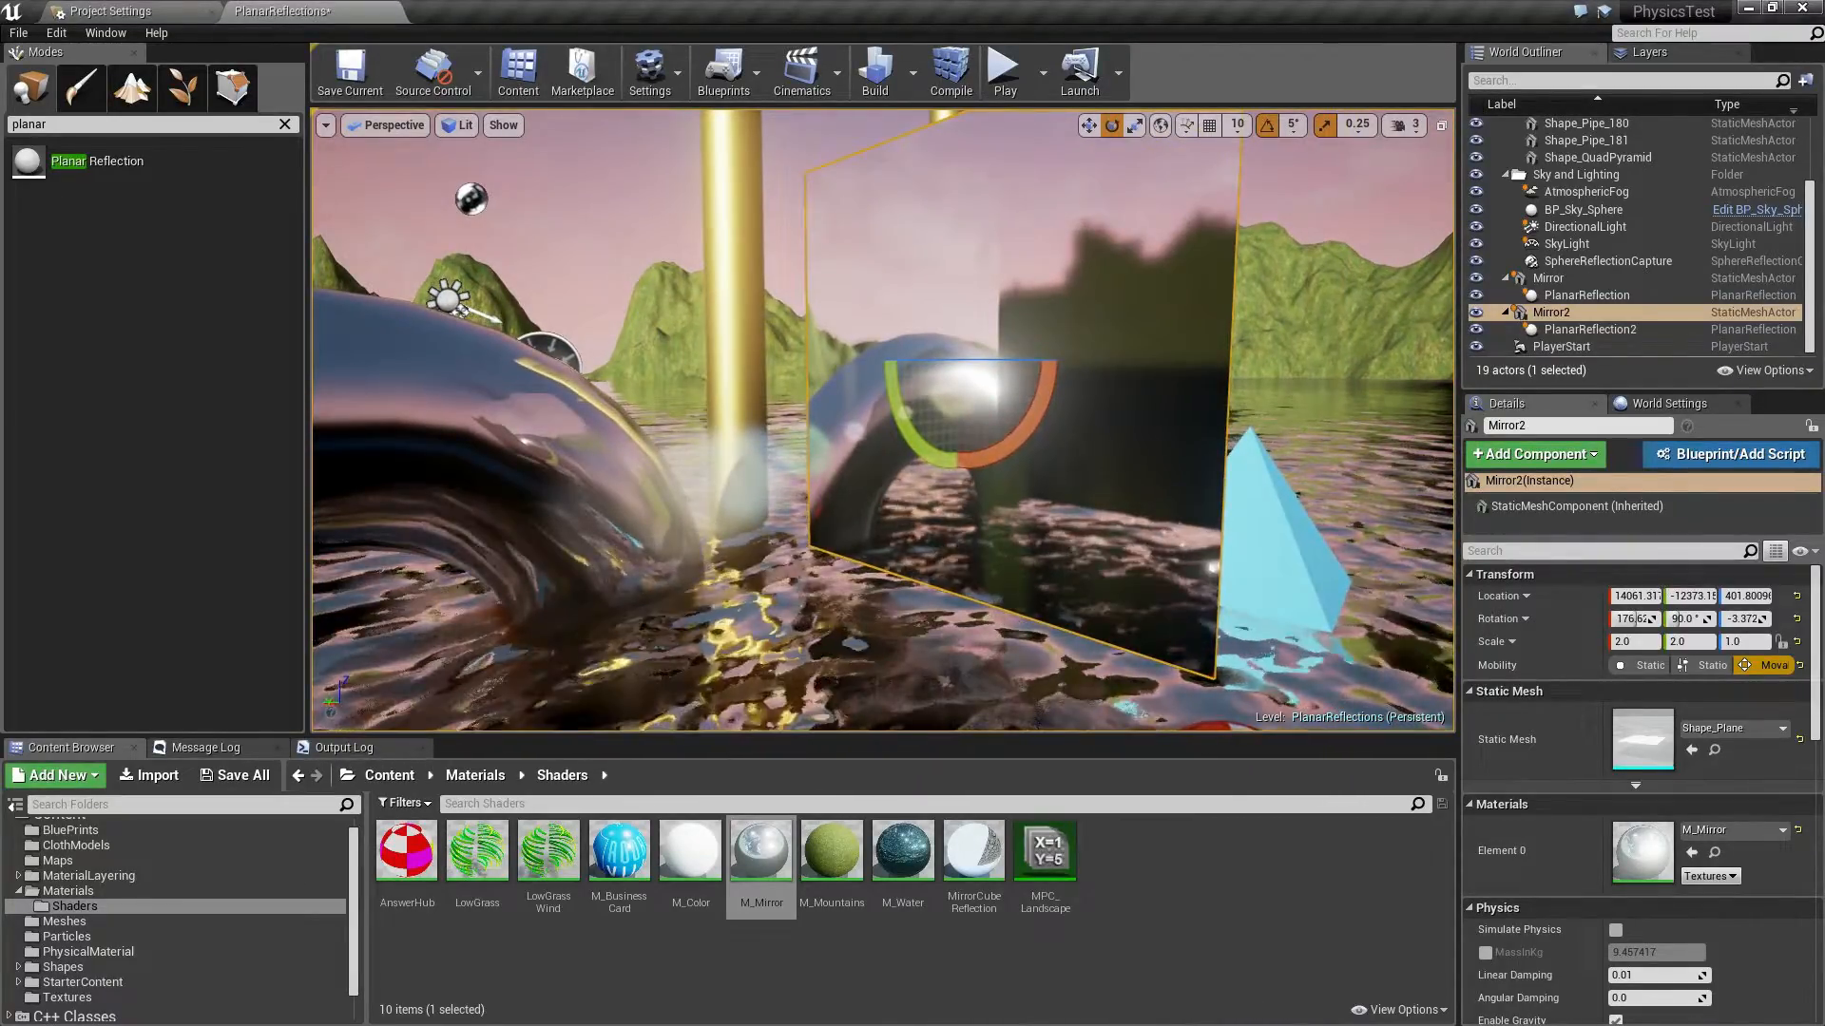
{"action": "right_click_drag", "start_coordinate": [951, 433], "coordinate": [997, 437]}
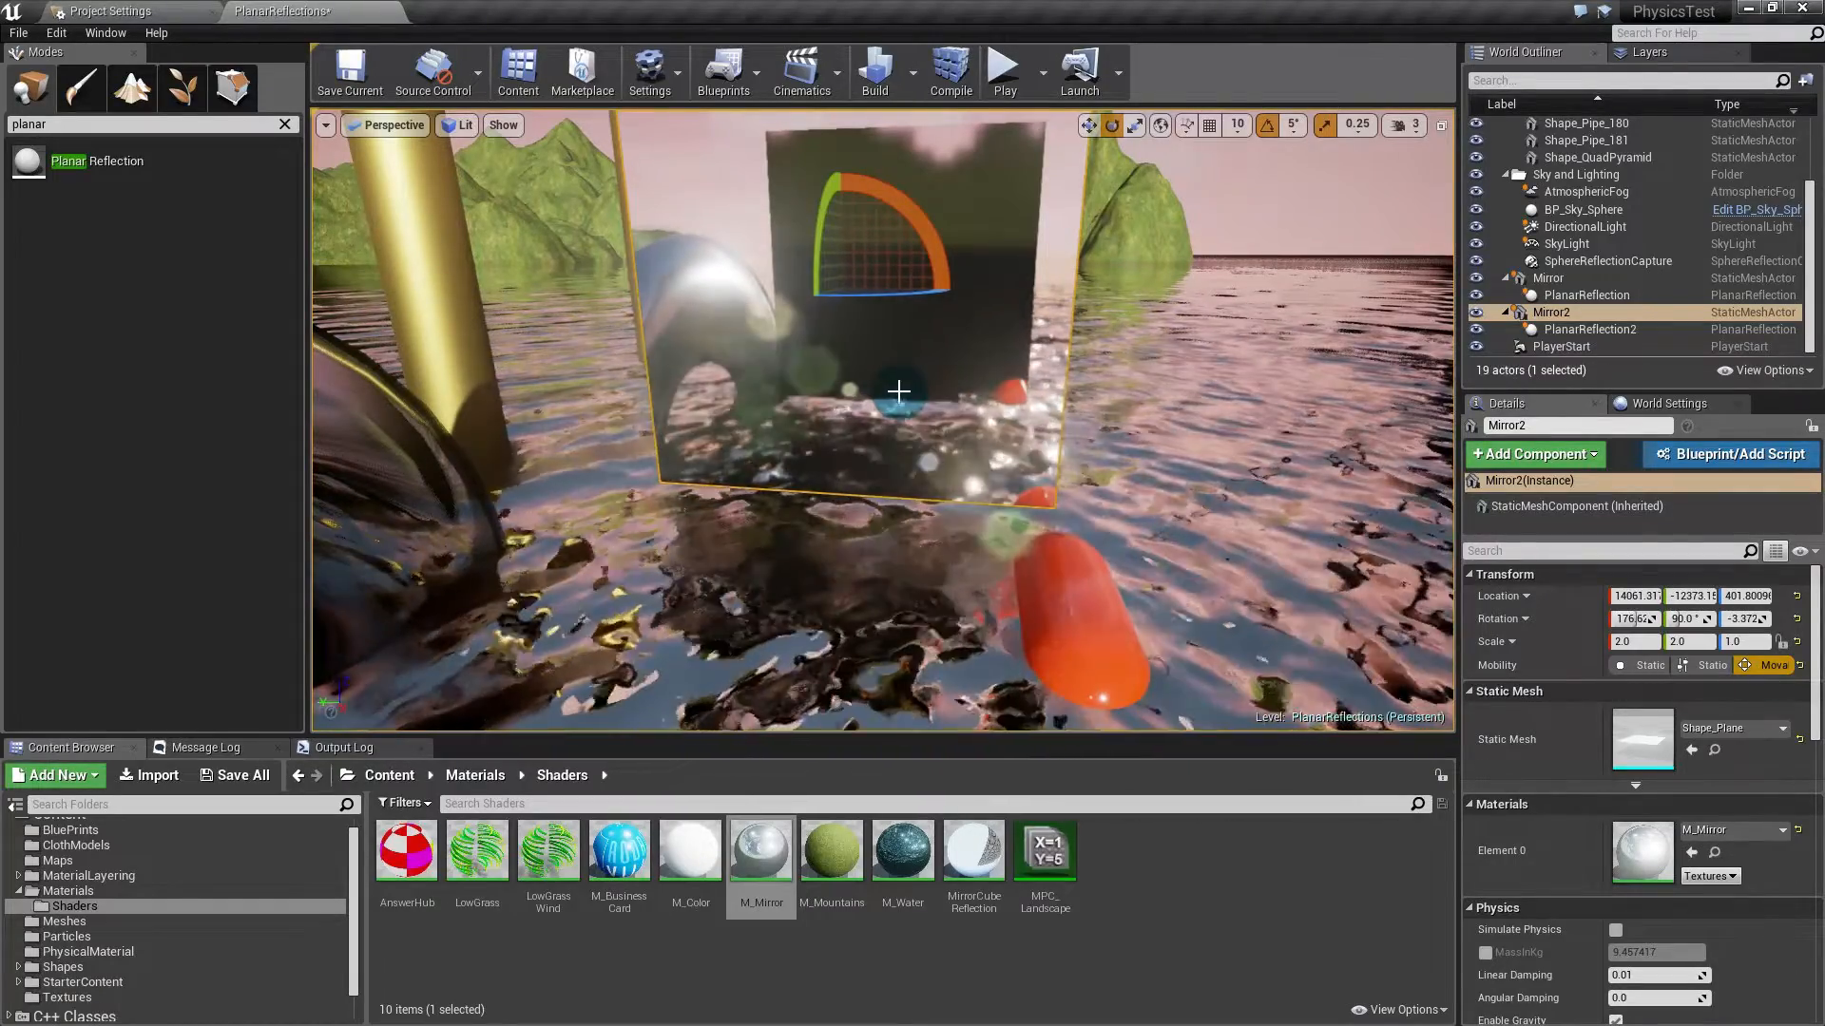
{"action": "mouse_move", "coordinate": [898, 391]}
{"action": "right_mouse_down"}
{"action": "mouse_move", "coordinate": [1397, 397]}
{"action": "mouse_move", "coordinate": [1279, 418]}
{"action": "mouse_move", "coordinate": [906, 374]}
{"action": "right_mouse_up"}
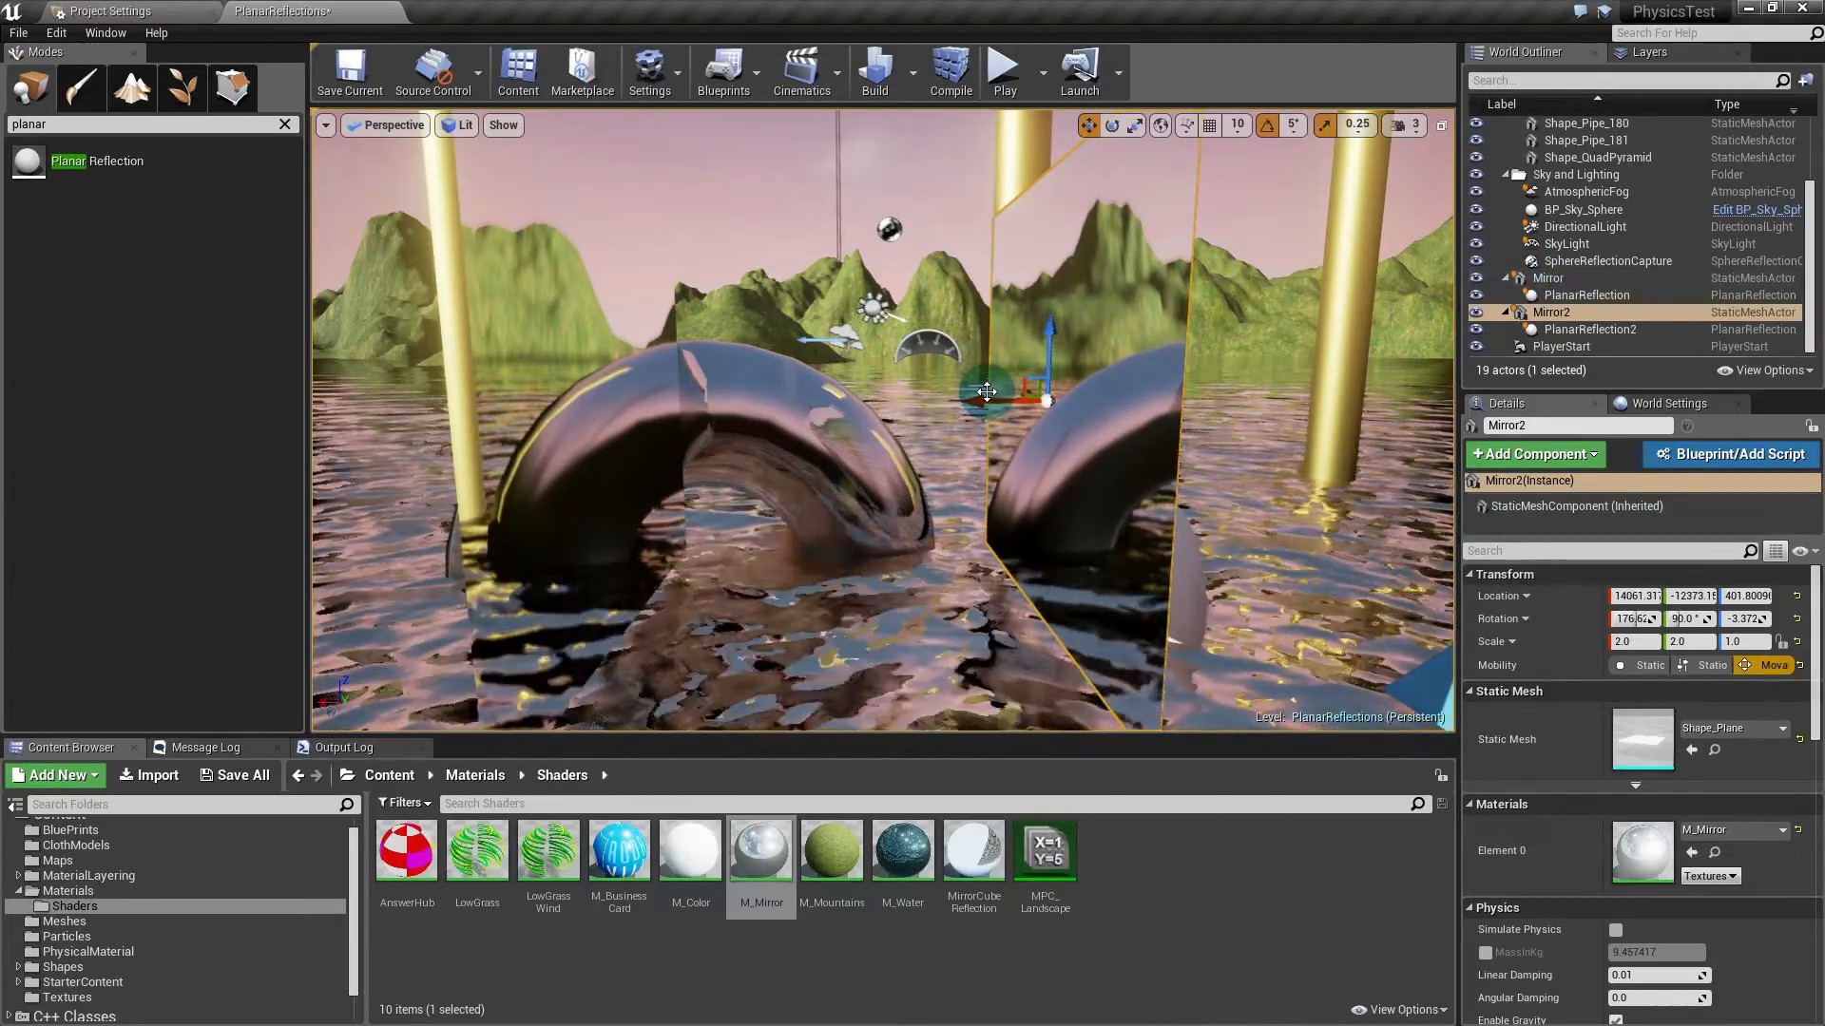
Step: Move Mirror2 away from the large metallic ring to about X 13941 and view both mirrors from farther back
{"action": "mouse_move", "coordinate": [991, 404]}
{"action": "left_mouse_down"}
{"action": "mouse_move", "coordinate": [1157, 386]}
{"action": "mouse_move", "coordinate": [1019, 388]}
{"action": "left_mouse_up"}
{"action": "left_click_drag", "start_coordinate": [930, 394], "coordinate": [1254, 365]}
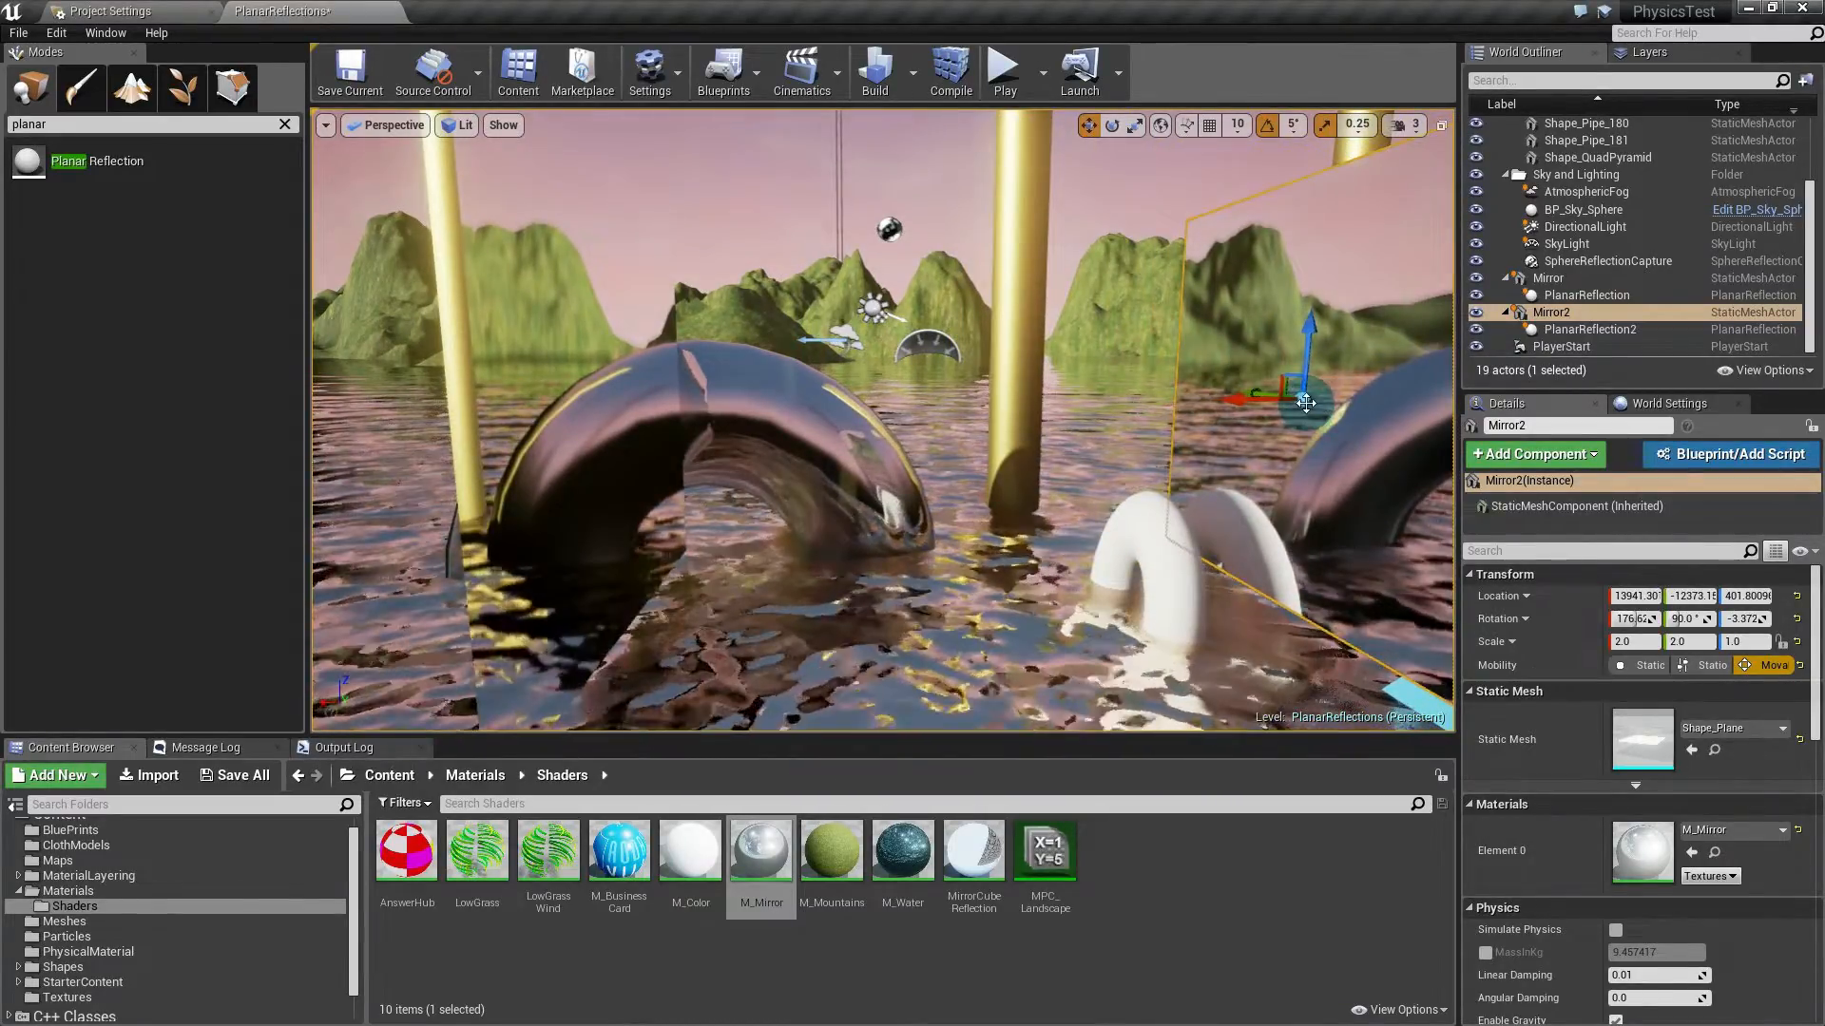
{"action": "key", "text": "s"}
{"action": "right_click_drag", "start_coordinate": [1255, 365], "coordinate": [1295, 342]}
{"action": "key", "text": "w"}
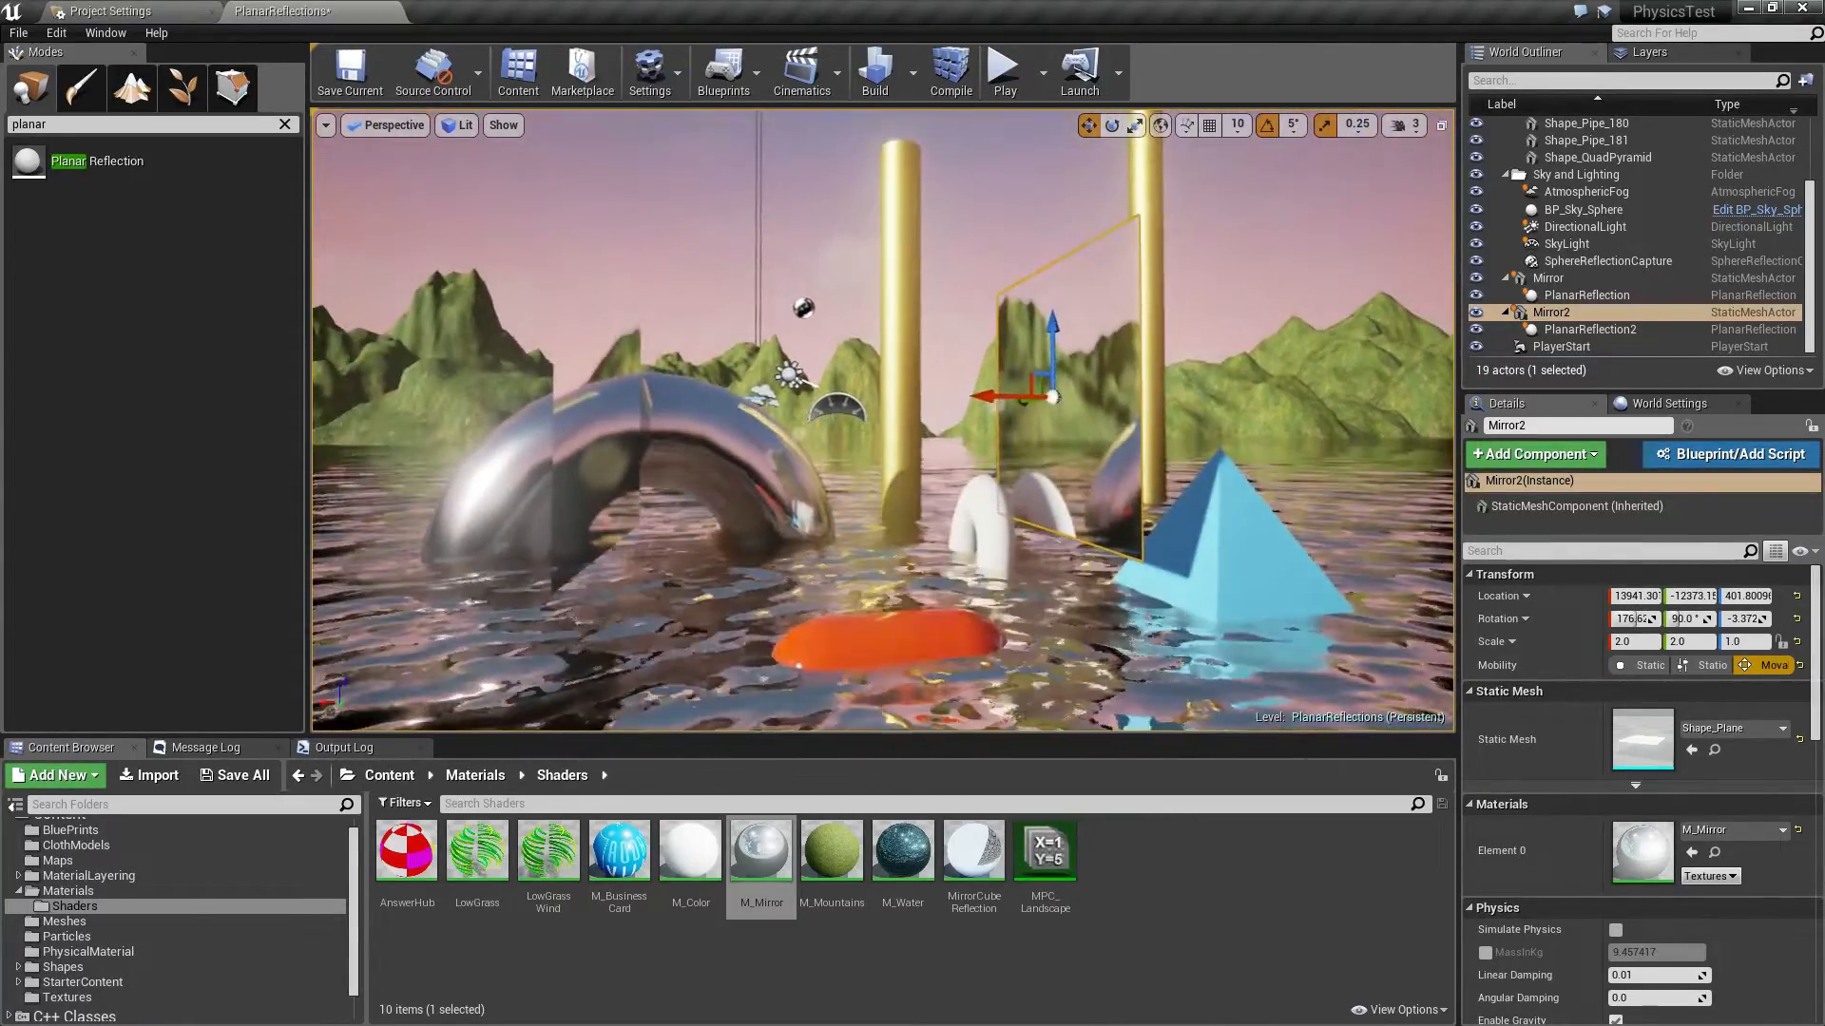